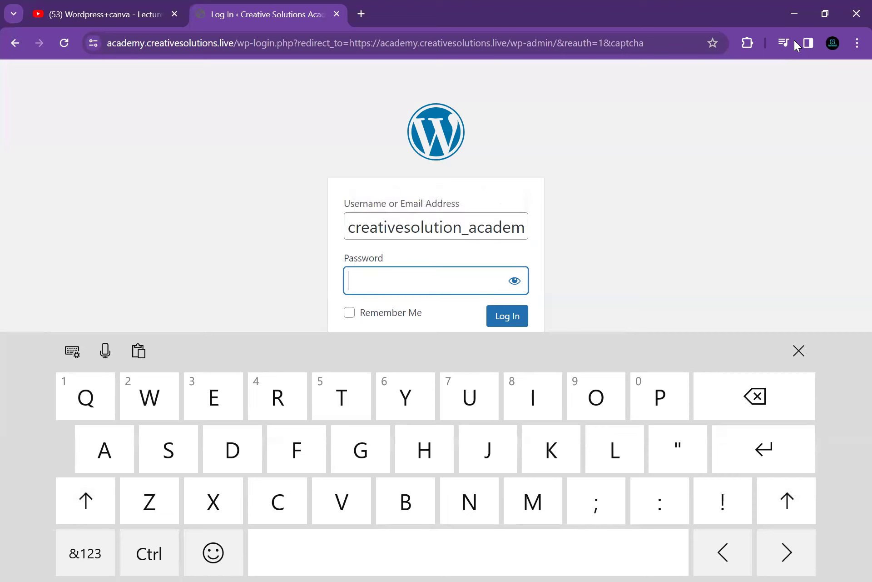
Enter the account password and log in to the Creative Solutions Academy admin Dashboard
{"action": "left_click", "coordinate": [348, 280]}
{"action": "key", "text": "ctrl+v"}
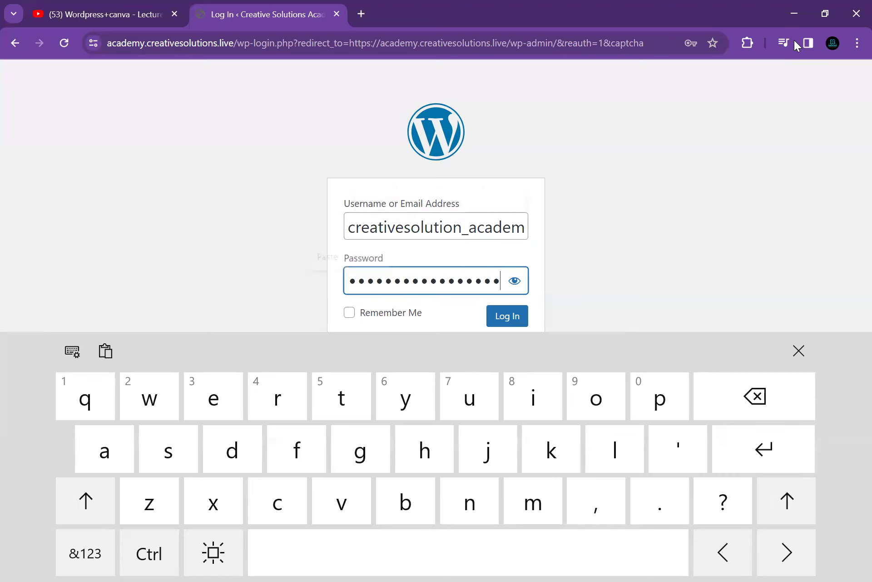
{"action": "key", "text": "Return"}
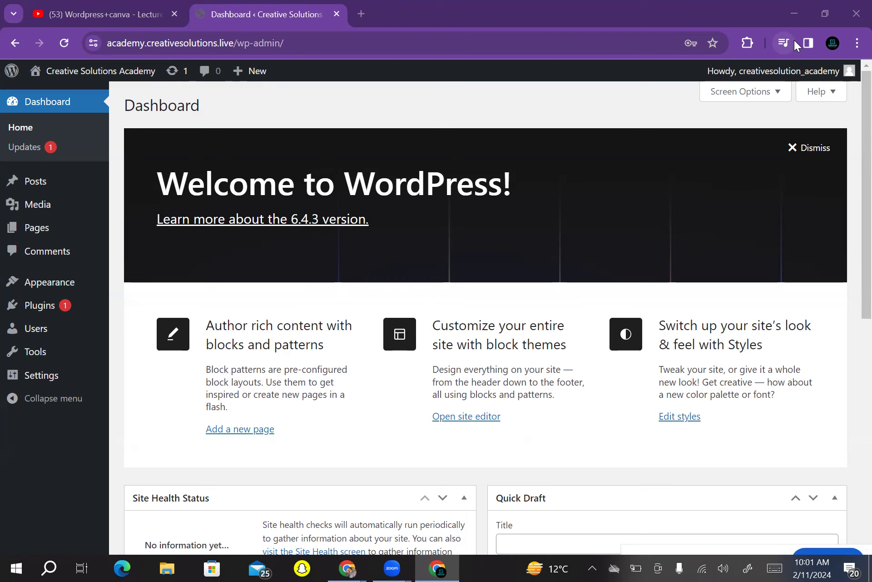
Load academy.creativesolutions.live in a new browser tab from the 'acad' address suggestion
{"action": "key", "text": "ctrl+t"}
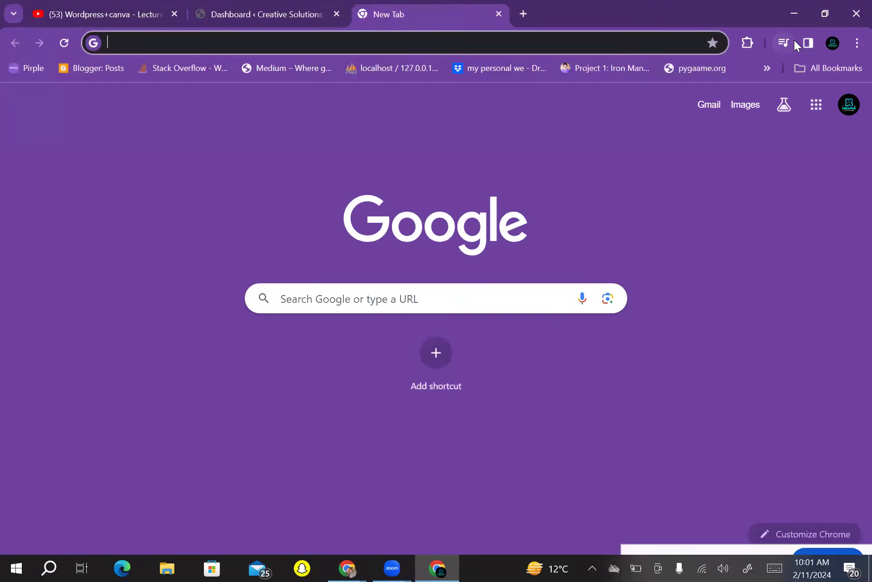
{"action": "left_click", "coordinate": [404, 43]}
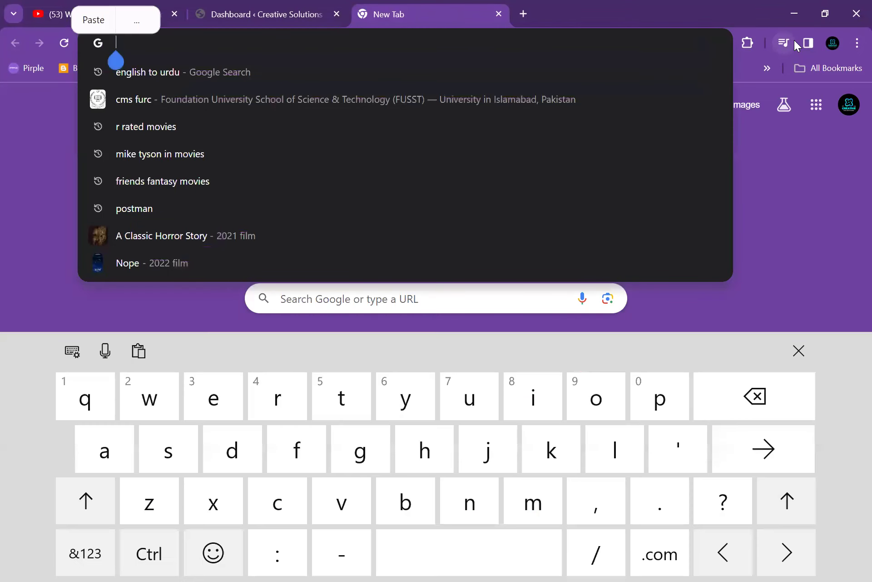
{"action": "type", "text": "acad"}
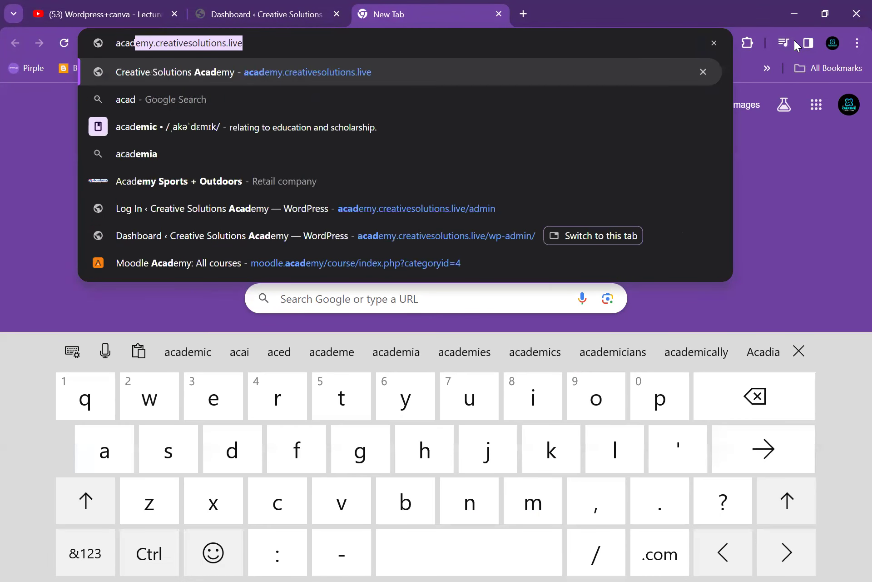
{"action": "key", "text": "Return"}
Browse the academy homepage from top to bottom, then switch back to the Dashboard tab
{"action": "scroll", "coordinate": [436, 318], "scroll_direction": "down", "scroll_amount": 3}
{"action": "scroll", "coordinate": [436, 318], "scroll_direction": "down", "scroll_amount": 20}
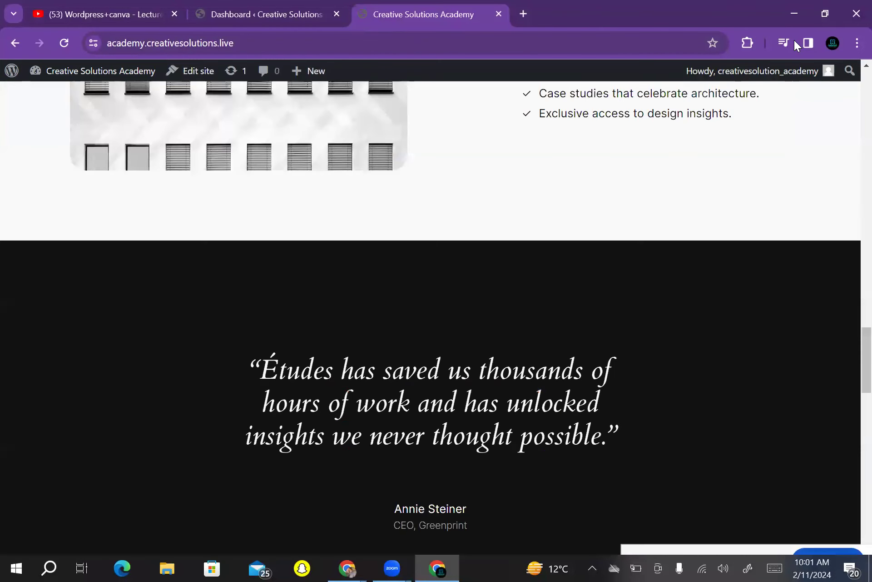
{"action": "scroll", "coordinate": [436, 319], "scroll_direction": "up", "scroll_amount": 20}
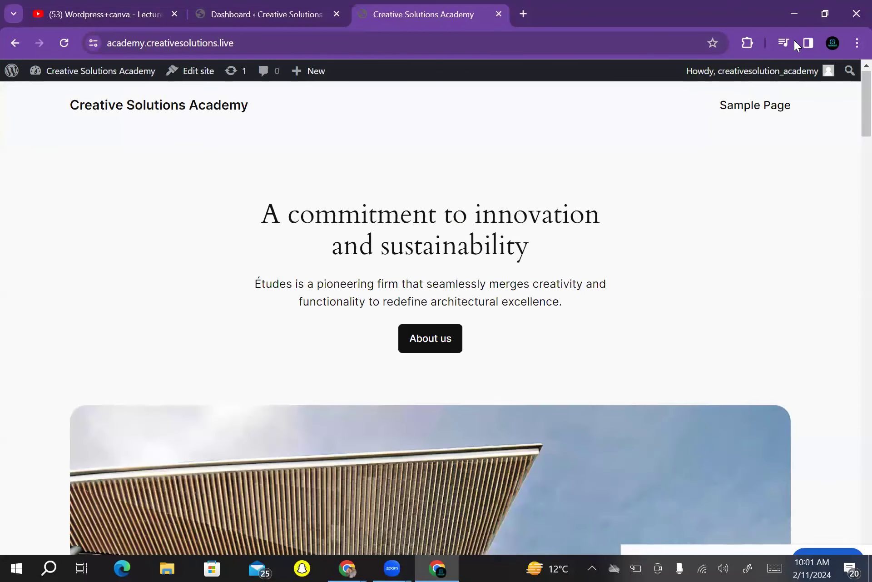
{"action": "scroll", "coordinate": [436, 318], "scroll_direction": "down", "scroll_amount": 3}
{"action": "scroll", "coordinate": [437, 318], "scroll_direction": "down", "scroll_amount": 20}
{"action": "scroll", "coordinate": [436, 318], "scroll_direction": "up", "scroll_amount": 20}
{"action": "key", "text": "Home"}
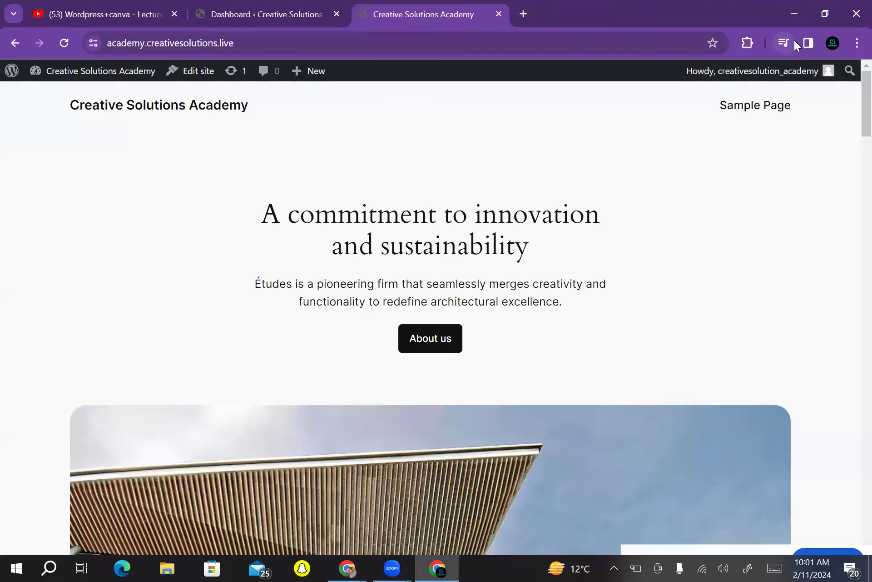
{"action": "scroll", "coordinate": [798, 45], "scroll_direction": "down", "scroll_amount": 3}
{"action": "key", "text": "End"}
{"action": "key", "text": "Page_Up"}
{"action": "key", "text": "Page_Up"}
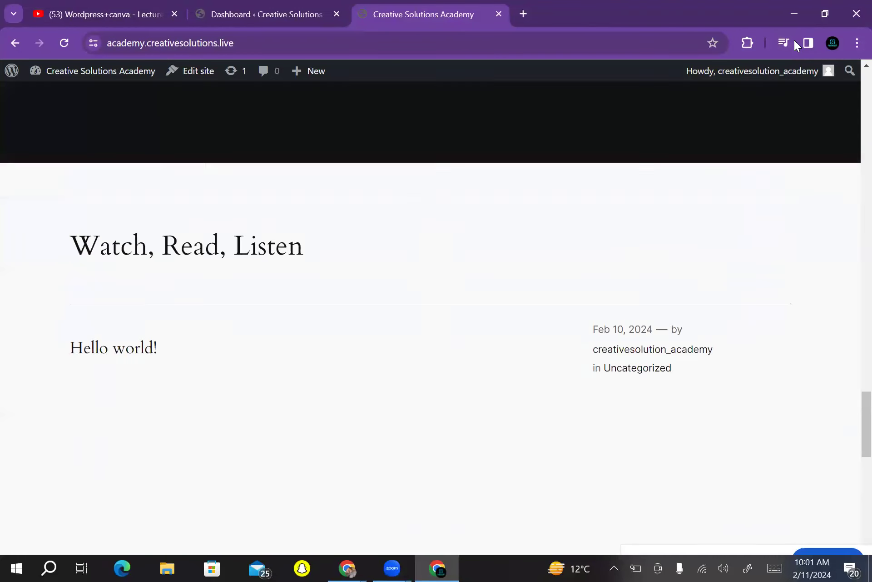
{"action": "key", "text": "Home"}
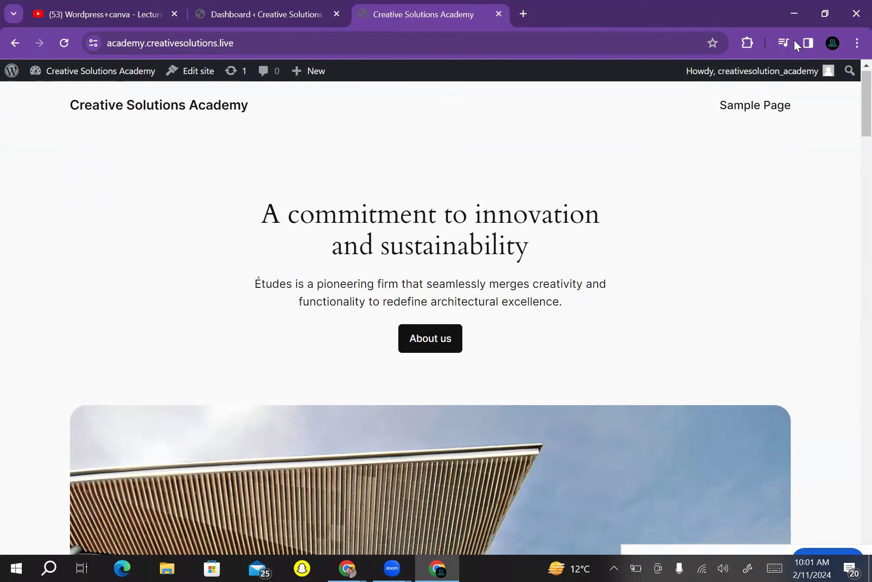
{"action": "key", "text": "ctrl+shift+Tab"}
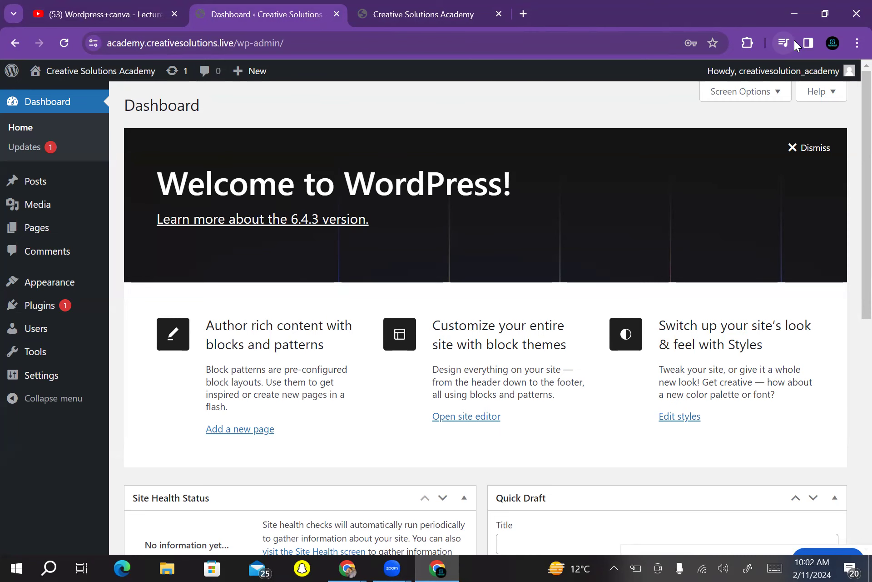
{"action": "key", "text": "ctrl+Tab"}
{"action": "key", "text": "Down"}
{"action": "key", "text": "Down"}
{"action": "key", "text": "Down"}
{"action": "key", "text": "Down"}
{"action": "key", "text": "Down"}
{"action": "key", "text": "Down"}
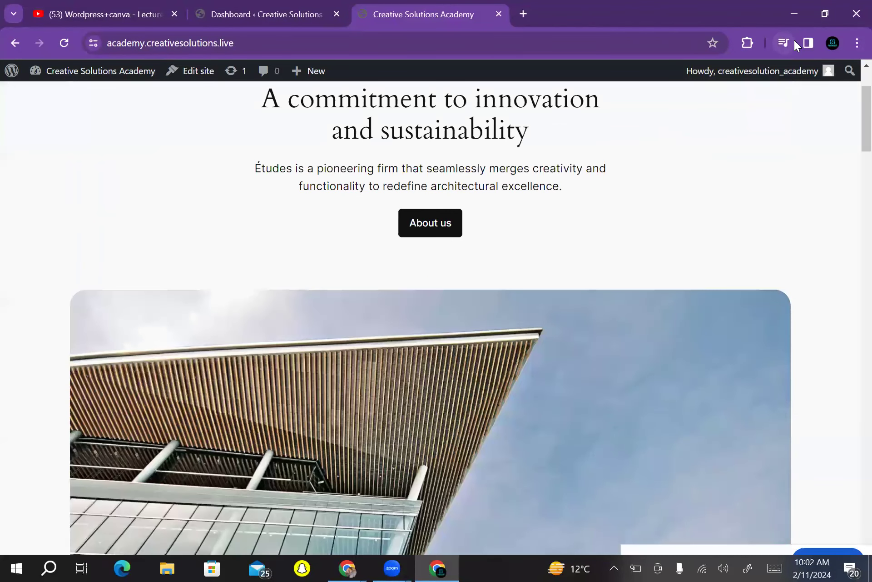
{"action": "key", "text": "Home"}
{"action": "key", "text": "F5"}
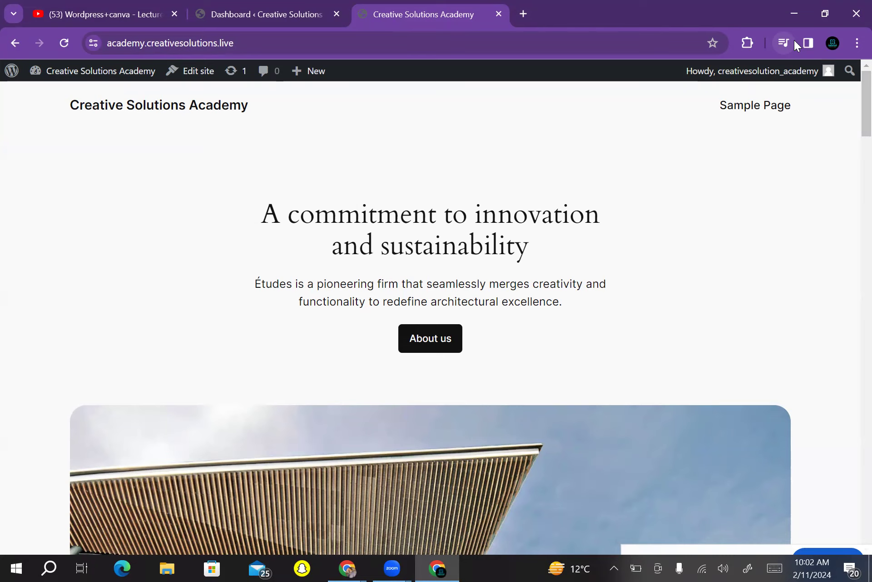
{"action": "key", "text": "ctrl+shift+Tab"}
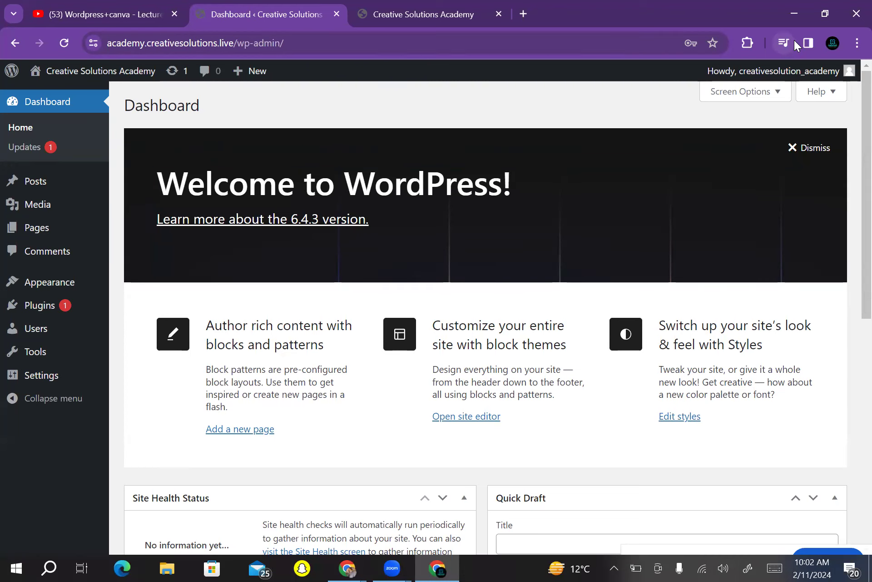
Go to the Installed Plugins page listing Akismet Anti-spam and Hello Dolly
{"action": "right_click", "coordinate": [29, 305]}
{"action": "left_click", "coordinate": [39, 305]}
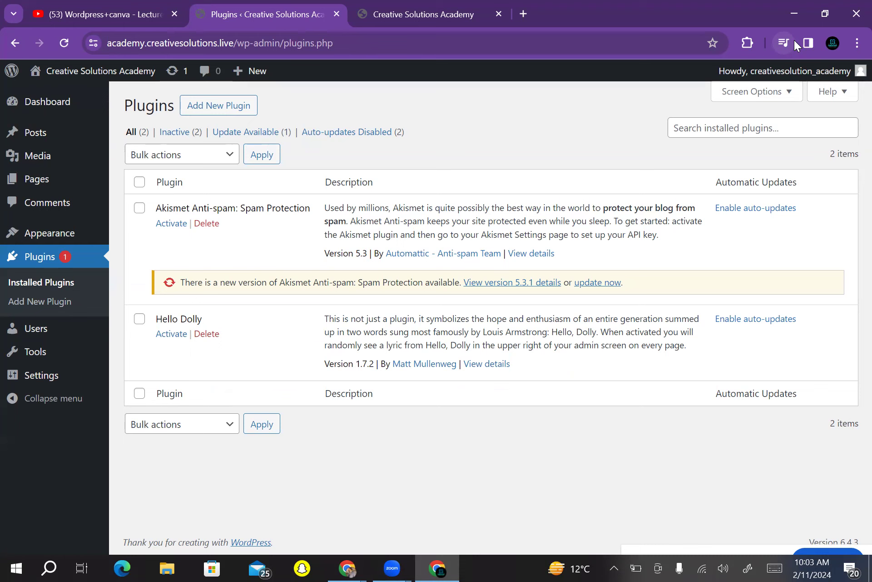
On the Add Plugins page, search the plugin directory for 'astra'
{"action": "left_click", "coordinate": [219, 106]}
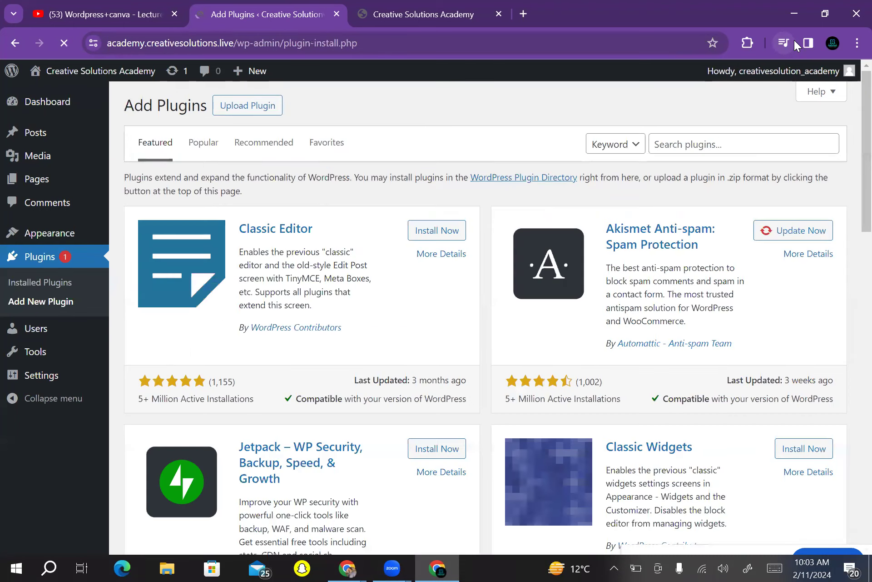
{"action": "left_click", "coordinate": [744, 144]}
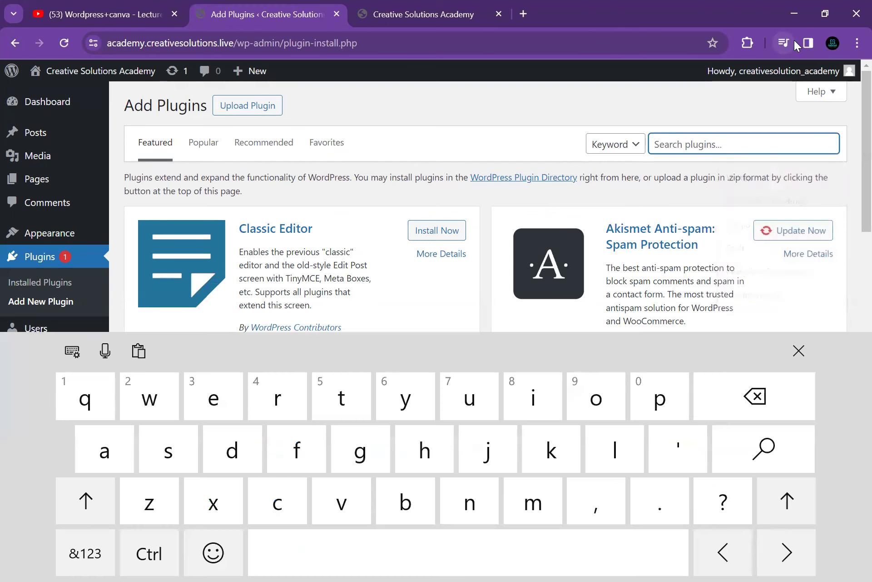
{"action": "left_click", "coordinate": [798, 351]}
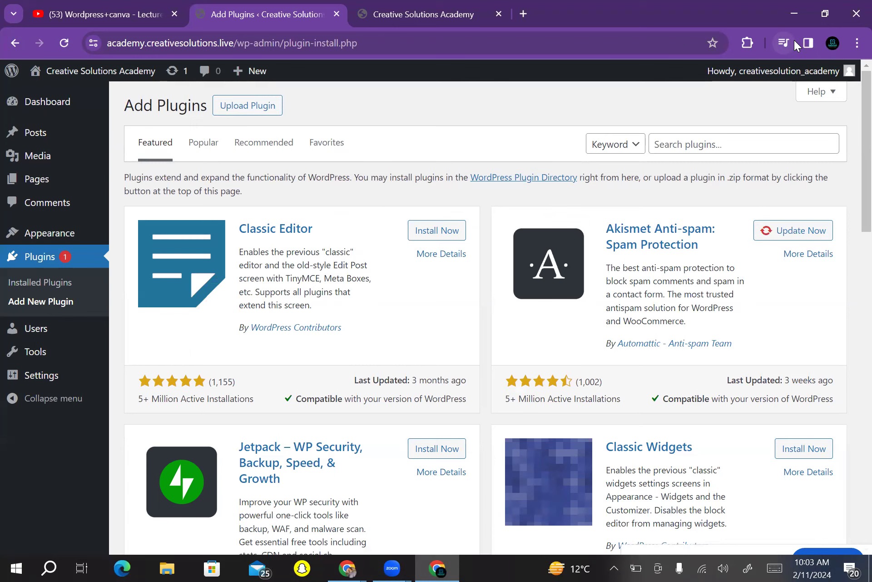
{"action": "left_click", "coordinate": [744, 144]}
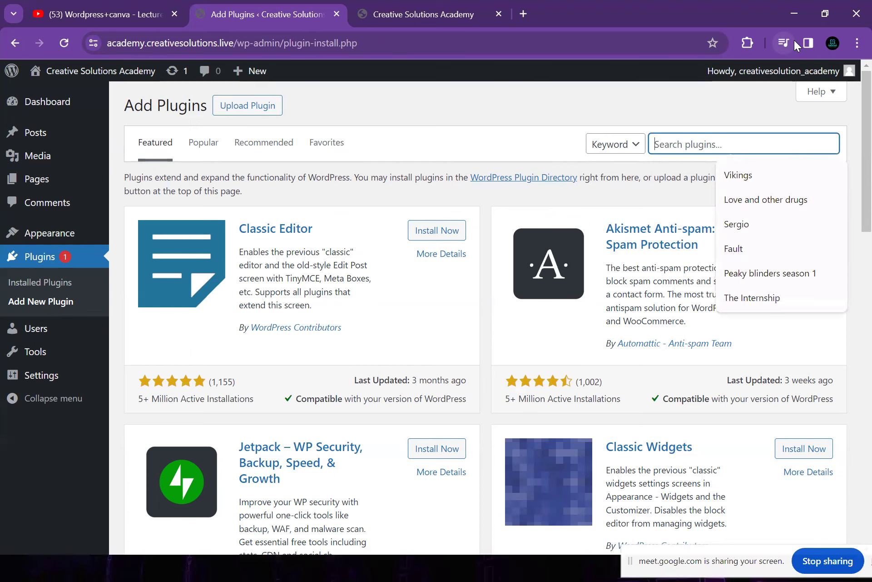
{"action": "type", "text": "astra "}
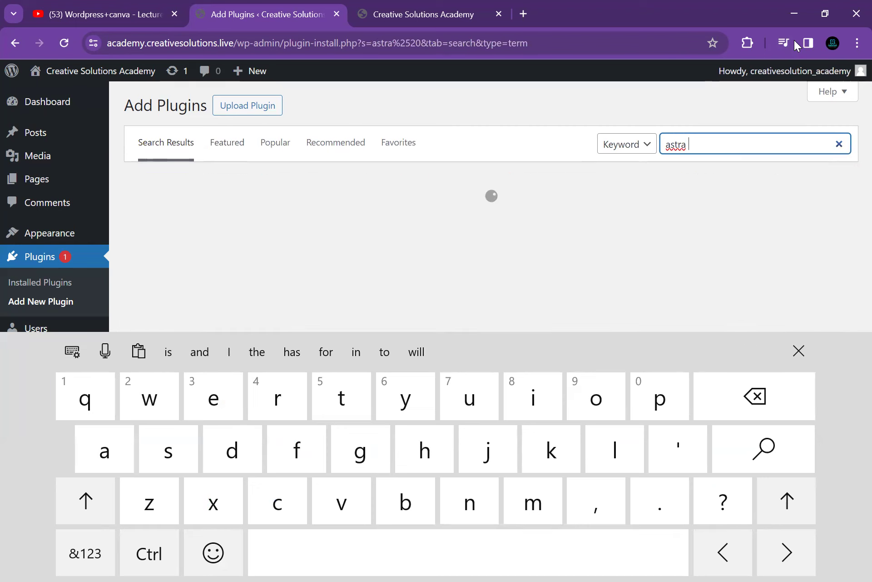
{"action": "type", "text": "sta"}
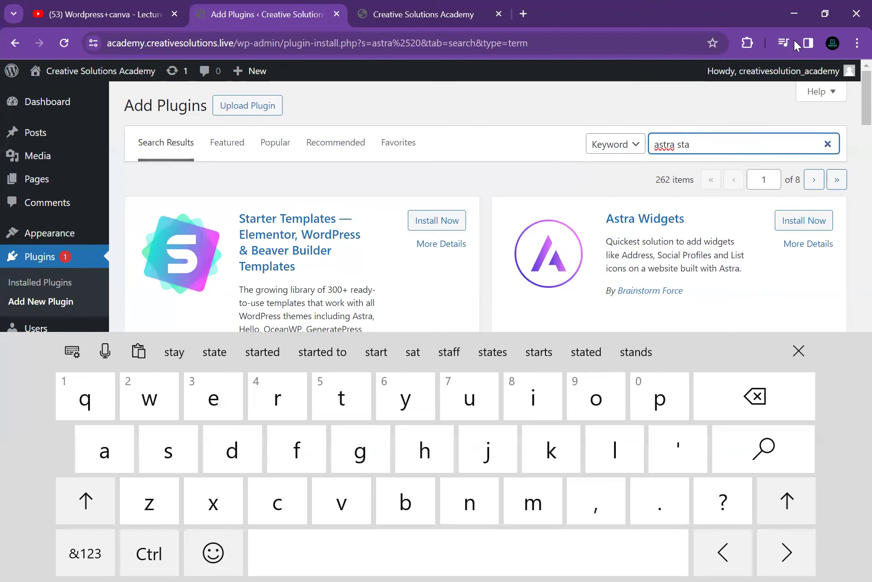
{"action": "key", "text": "BackSpace"}
{"action": "key", "text": "BackSpace"}
{"action": "key", "text": "BackSpace"}
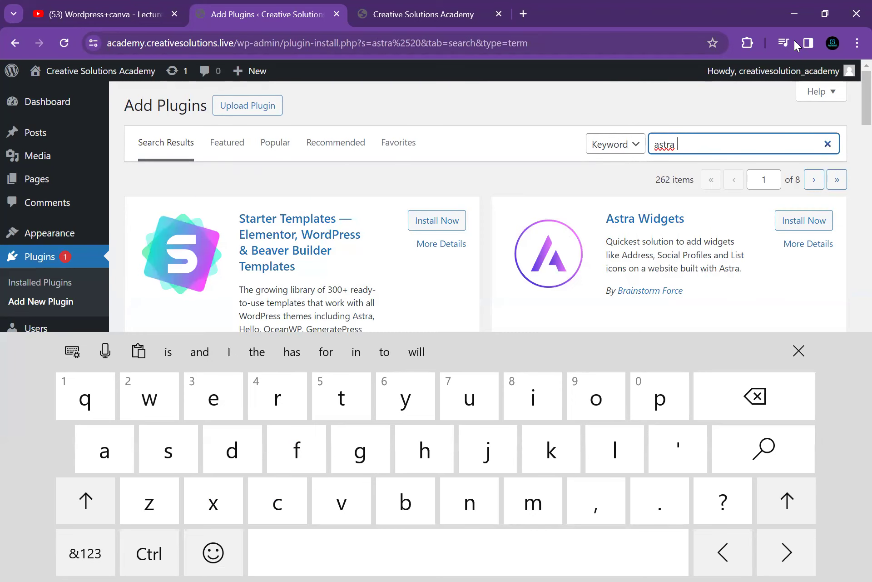
Install Starter Templates from the astra results, then trigger its Activate button
{"action": "left_click", "coordinate": [436, 220]}
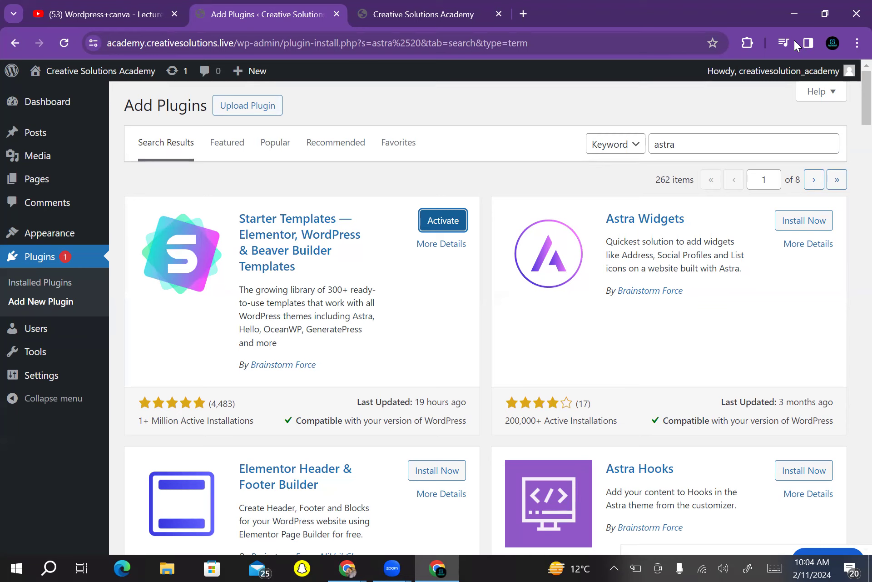
{"action": "key", "text": "Return"}
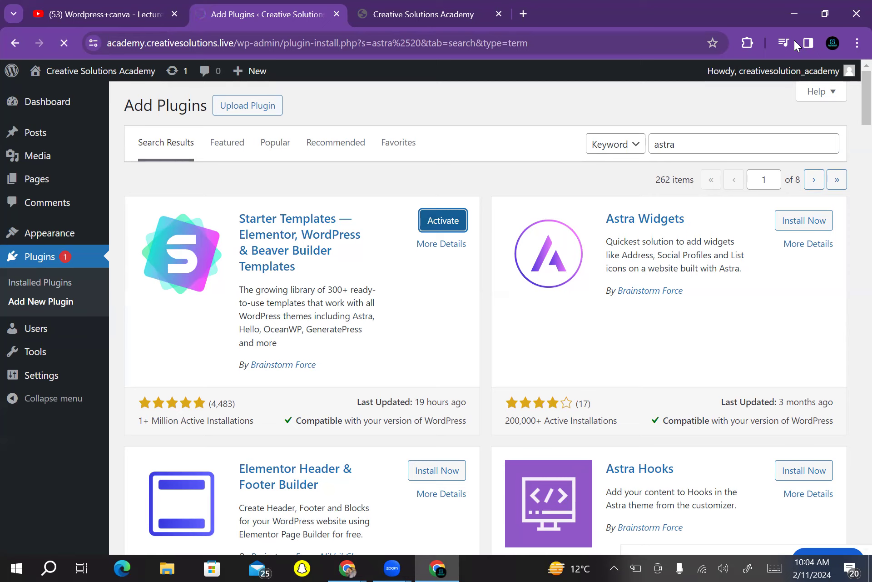
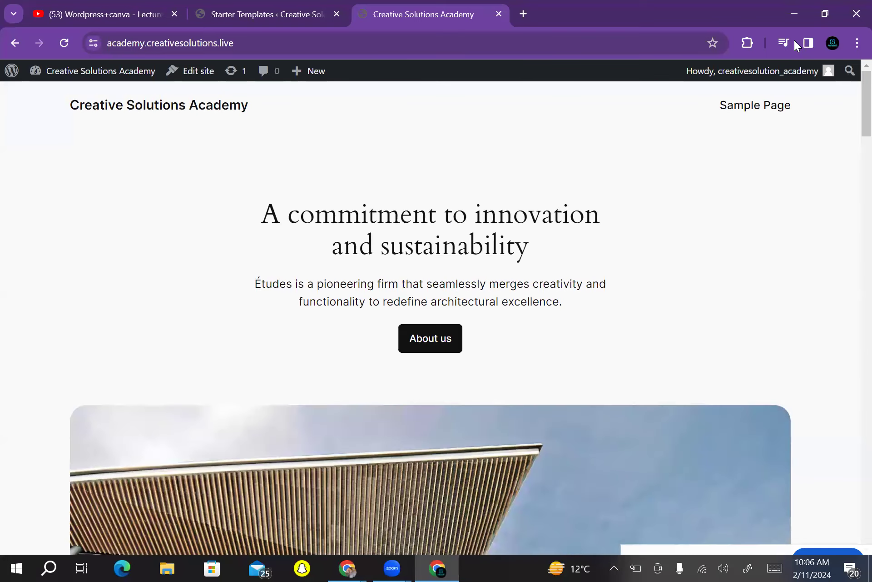
Review the homepage and select the site's address in the address bar
{"action": "key", "text": "End"}
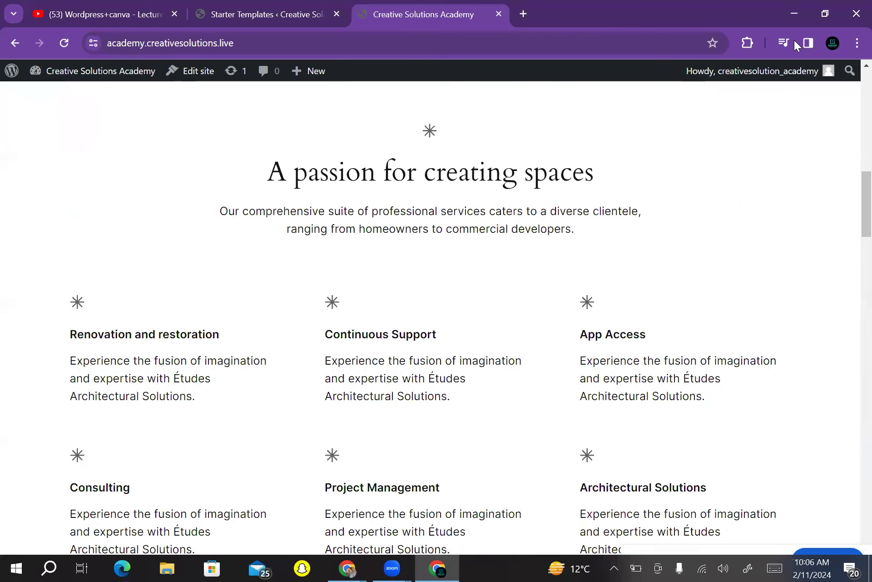
{"action": "key", "text": "Home"}
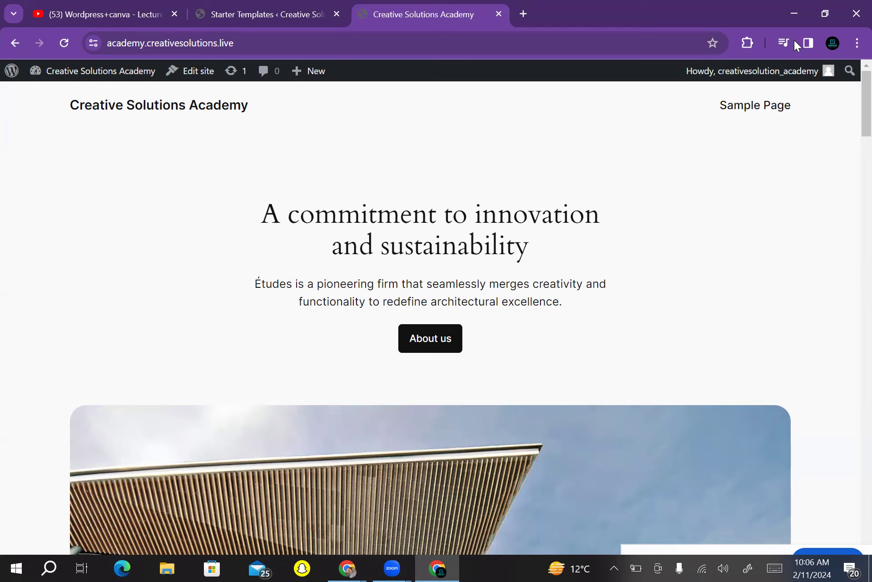
{"action": "key", "text": "ctrl+l"}
{"action": "key", "text": "shift+F10"}
{"action": "key", "text": "Escape"}
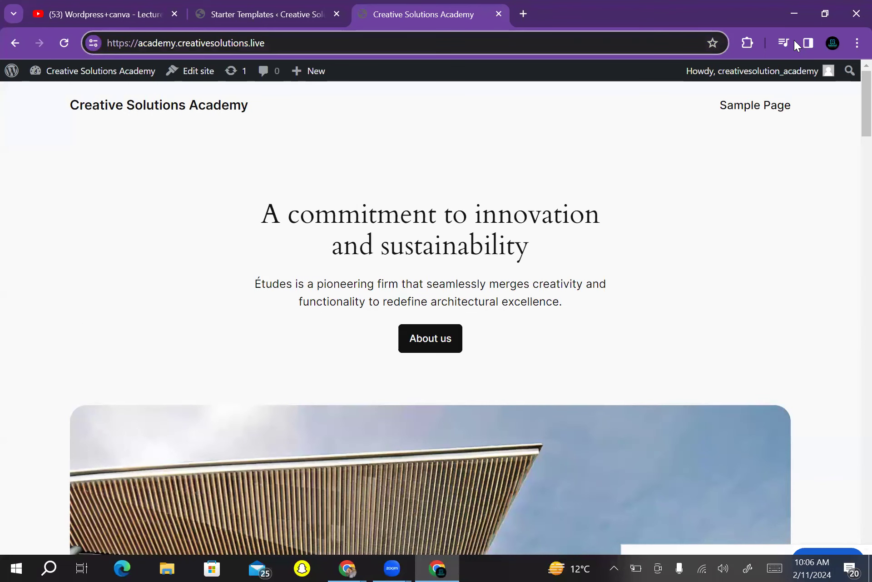
{"action": "key", "text": "ctrl+a"}
{"action": "key", "text": "Escape"}
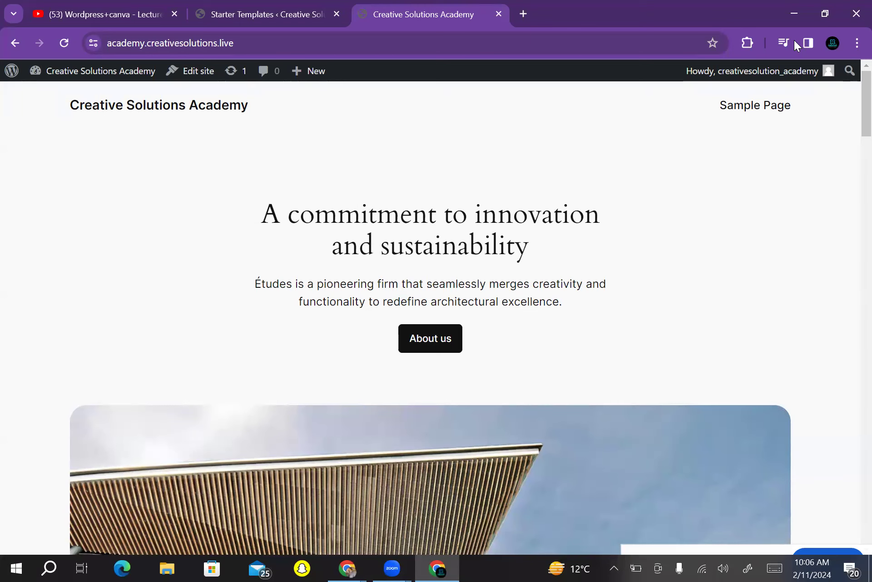
{"action": "right_click", "coordinate": [176, 44]}
{"action": "key", "text": "Escape"}
{"action": "left_click", "coordinate": [182, 43]}
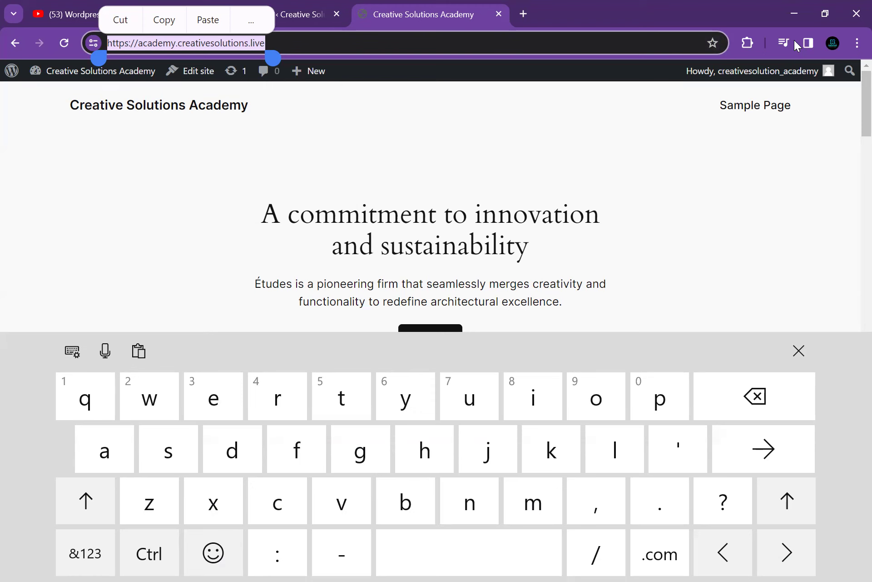
{"action": "key", "text": "Escape"}
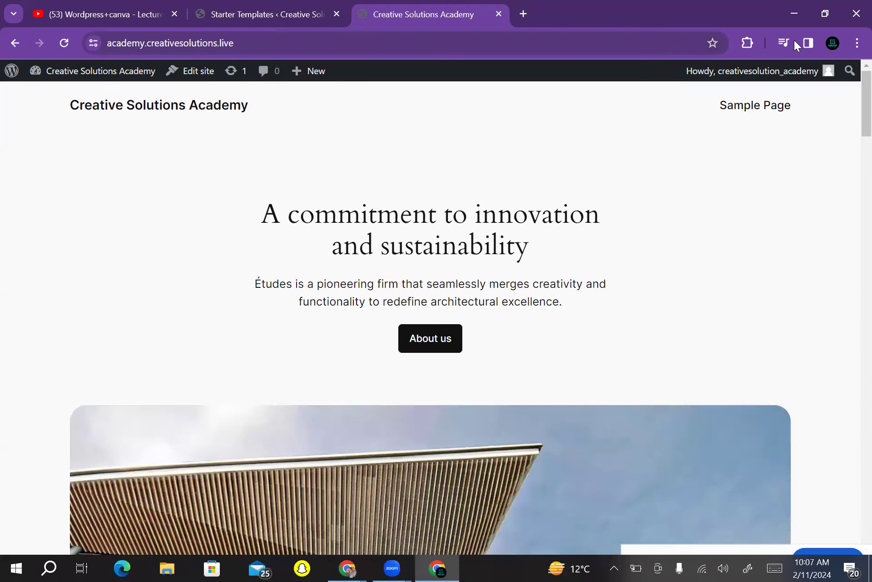
Return to the Starter Templates tab and browse the Business category templates
{"action": "scroll", "coordinate": [436, 318], "scroll_direction": "down", "scroll_amount": 2}
{"action": "scroll", "coordinate": [436, 318], "scroll_direction": "up", "scroll_amount": 2}
{"action": "key", "text": "ctrl+shift+Tab"}
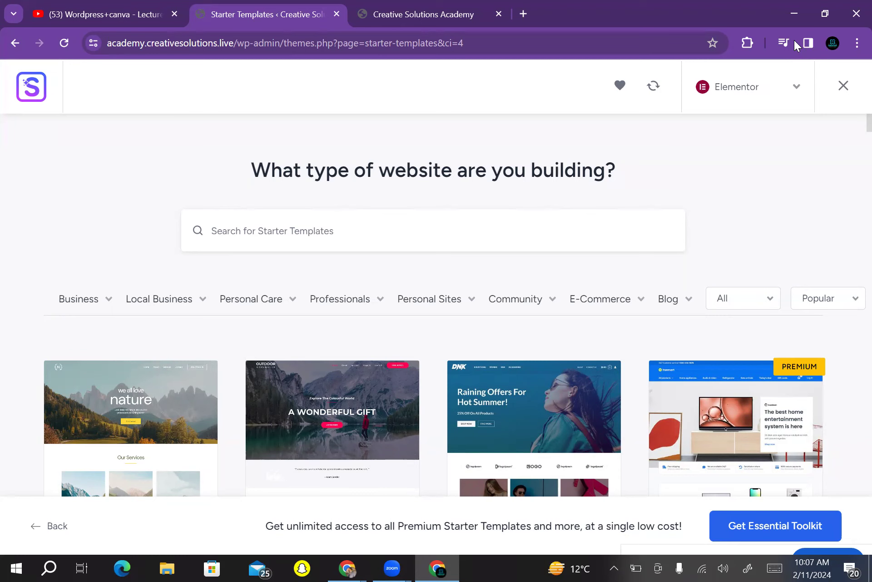
{"action": "left_click", "coordinate": [79, 298]}
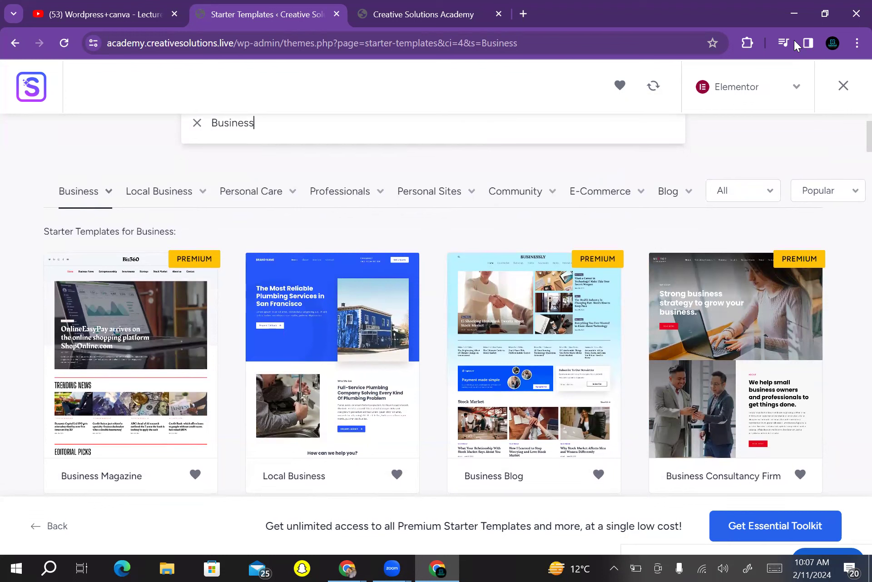
{"action": "left_click", "coordinate": [85, 190]}
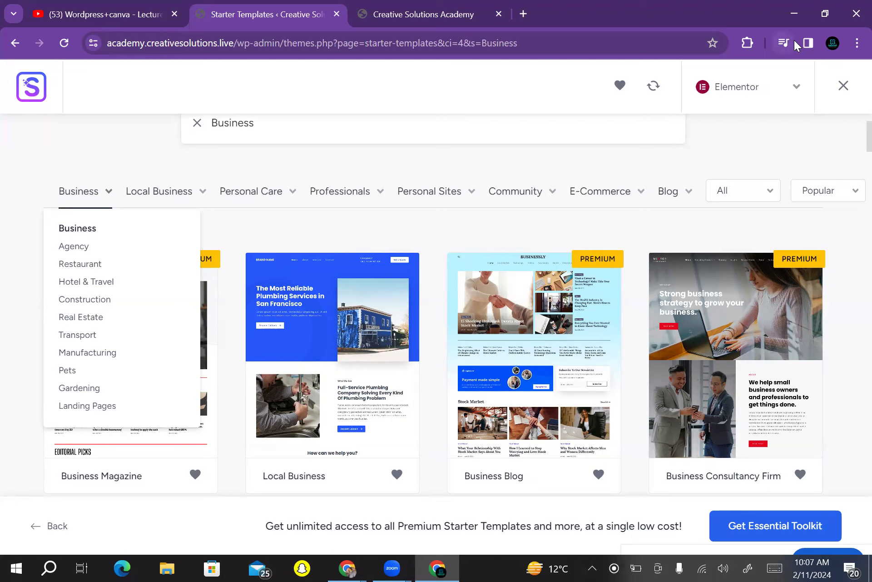
{"action": "left_click", "coordinate": [159, 191]}
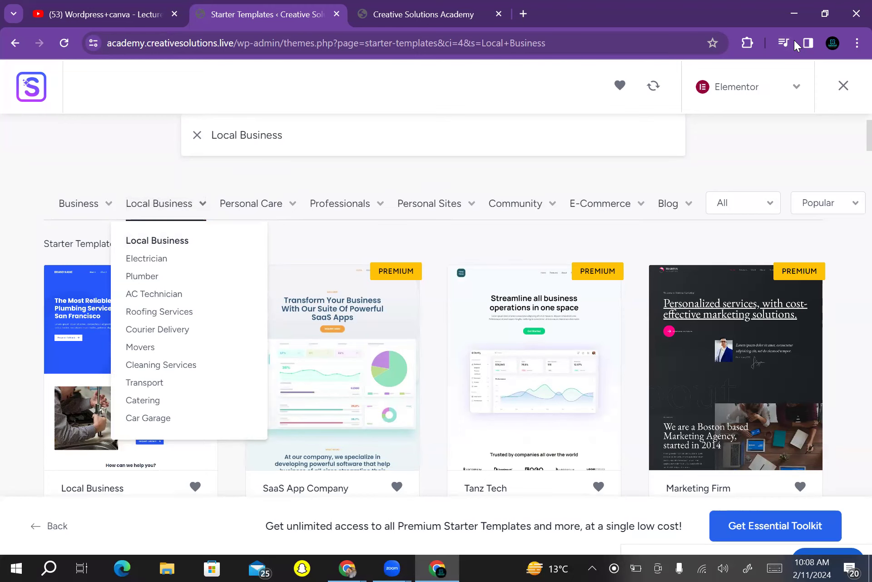
{"action": "left_click", "coordinate": [250, 203]}
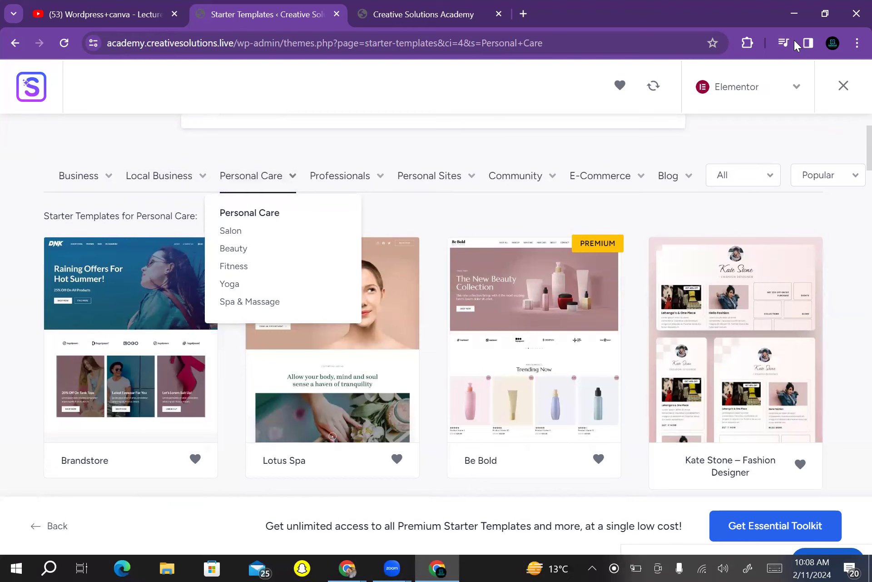
{"action": "left_click", "coordinate": [339, 175]}
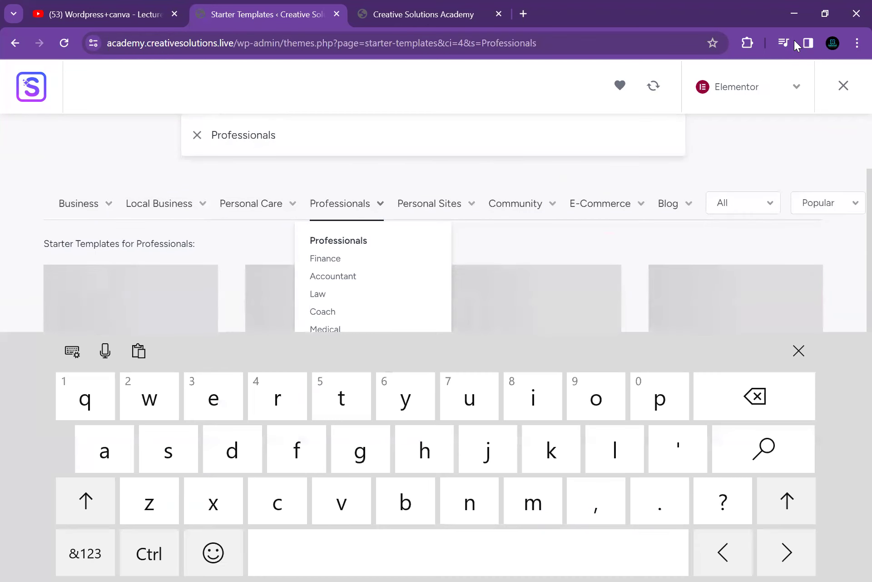
{"action": "left_click", "coordinate": [429, 203]}
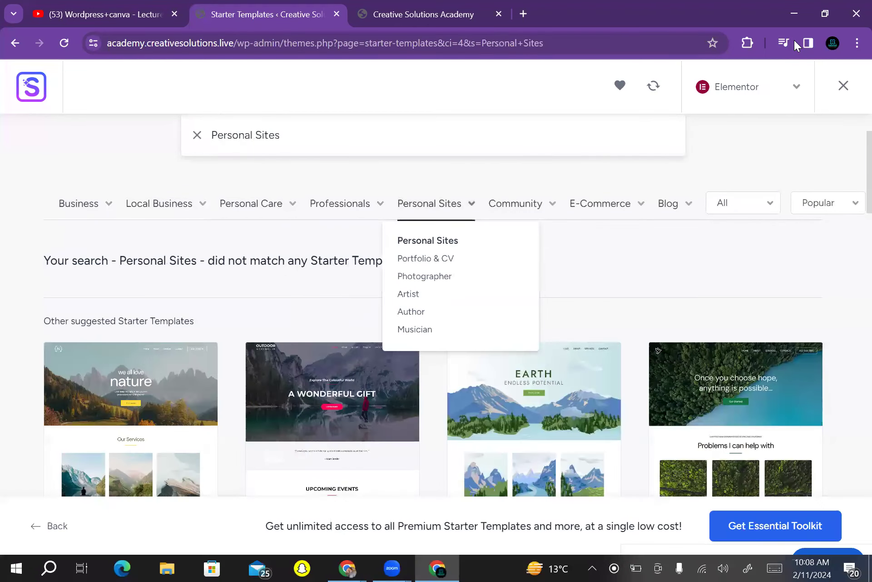
{"action": "left_click", "coordinate": [668, 204]}
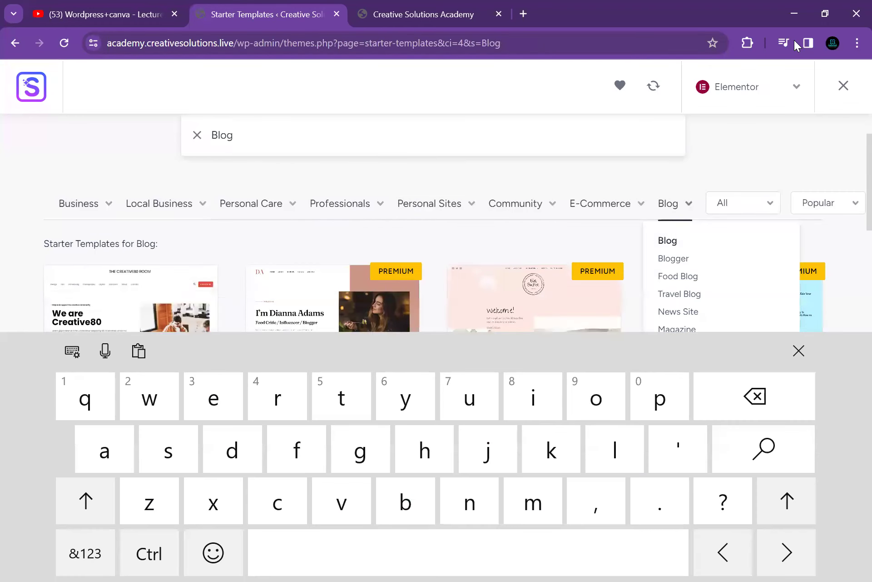
{"action": "left_click", "coordinate": [599, 203]}
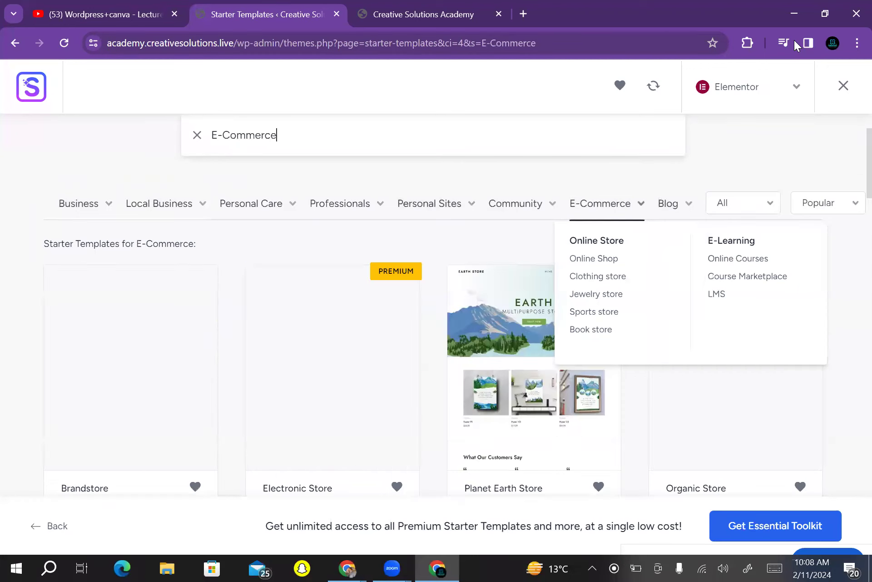
{"action": "left_click", "coordinate": [515, 203]}
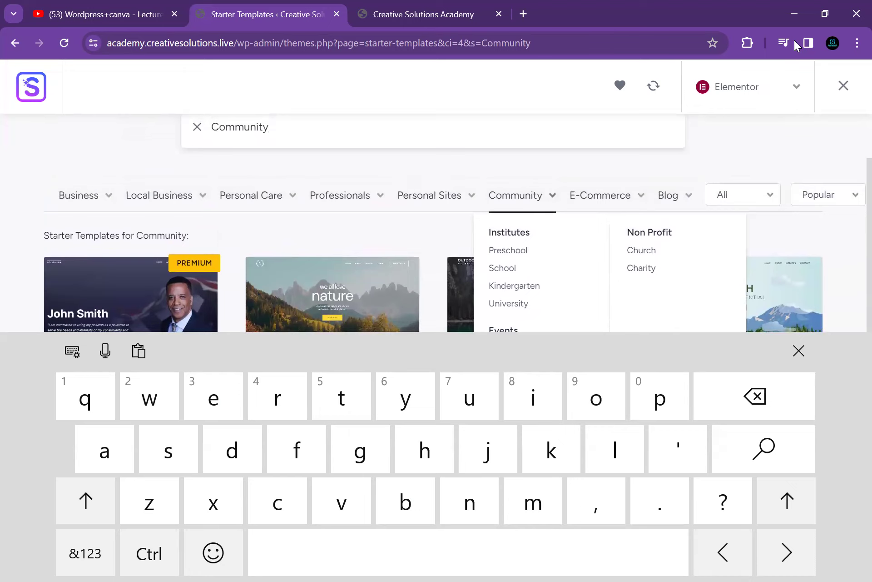
{"action": "left_click", "coordinate": [268, 127]}
{"action": "key", "text": "BackSpace"}
{"action": "key", "text": "BackSpace"}
{"action": "key", "text": "BackSpace"}
{"action": "key", "text": "BackSpace"}
{"action": "key", "text": "BackSpace"}
{"action": "key", "text": "BackSpace"}
{"action": "key", "text": "BackSpace"}
{"action": "key", "text": "BackSpace"}
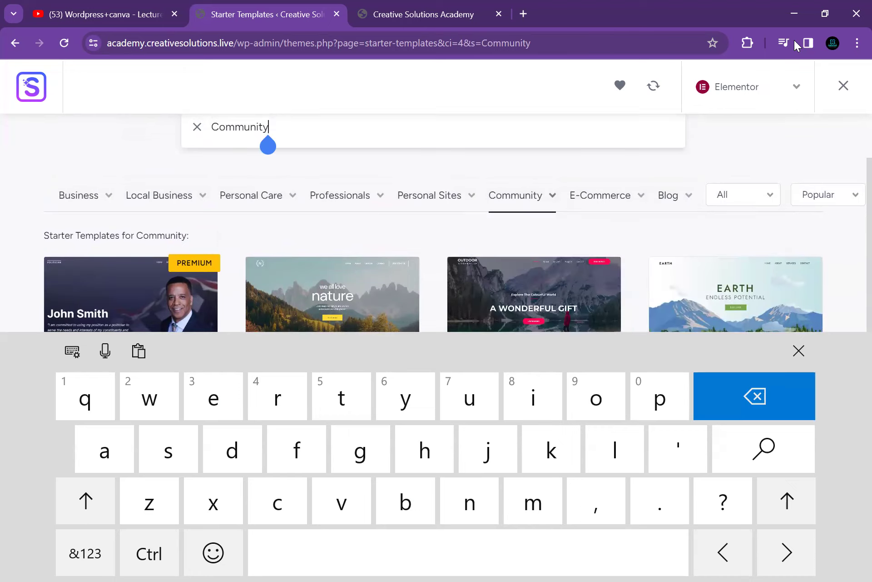
{"action": "key", "text": "BackSpace"}
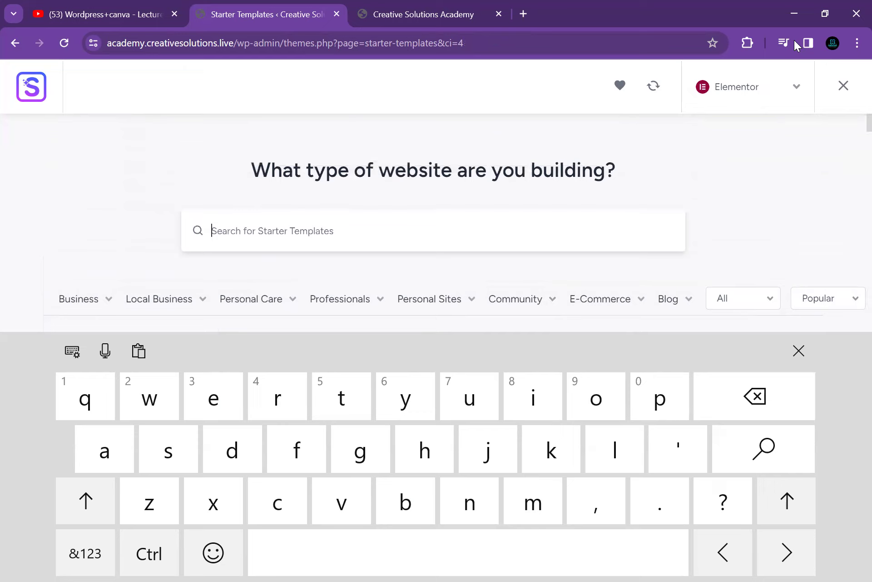
Search the starter templates for 'academy' and review the results
{"action": "type", "text": "a"}
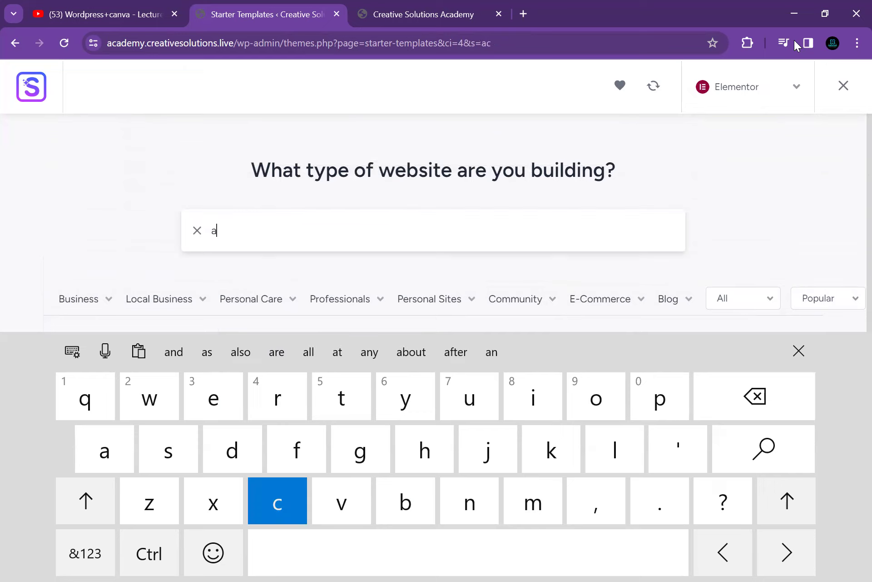
{"action": "type", "text": "cademy"}
{"action": "key", "text": "Return"}
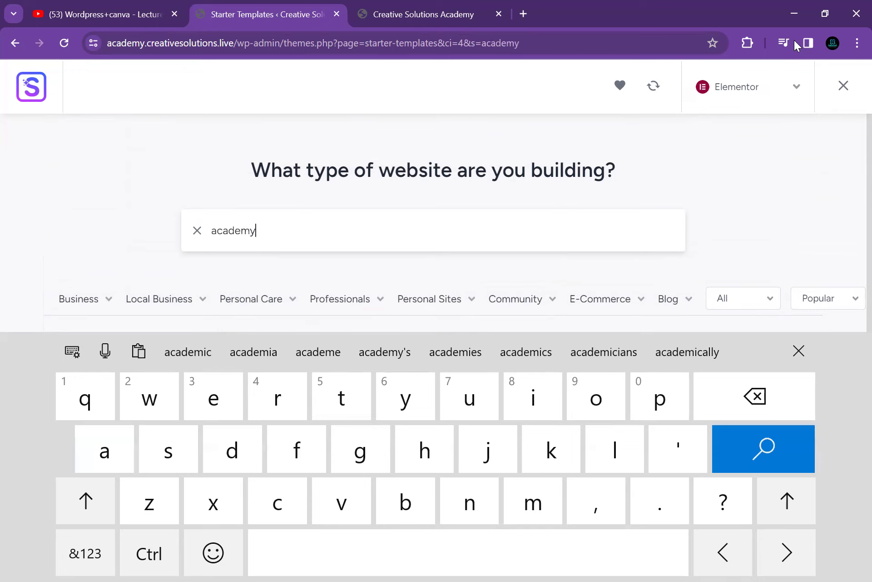
{"action": "key", "text": "shift"}
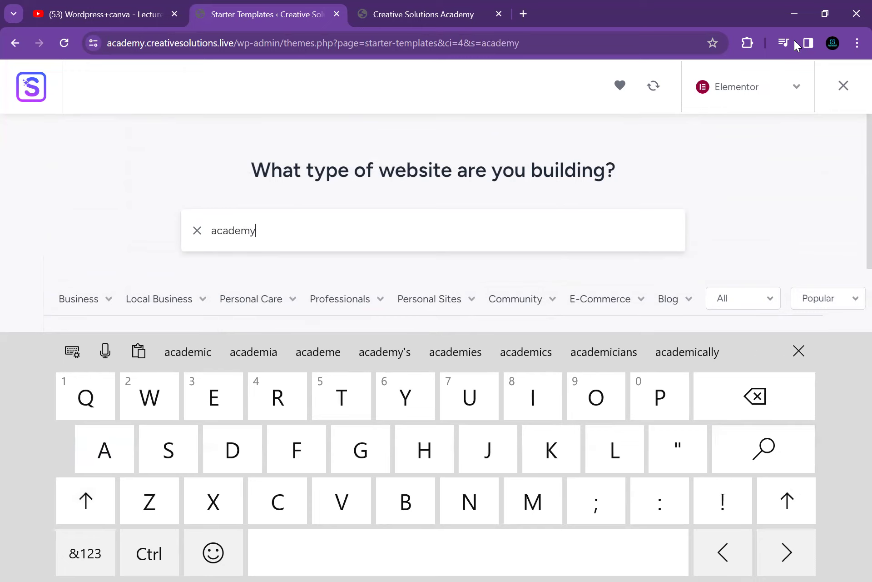
{"action": "key", "text": "Return"}
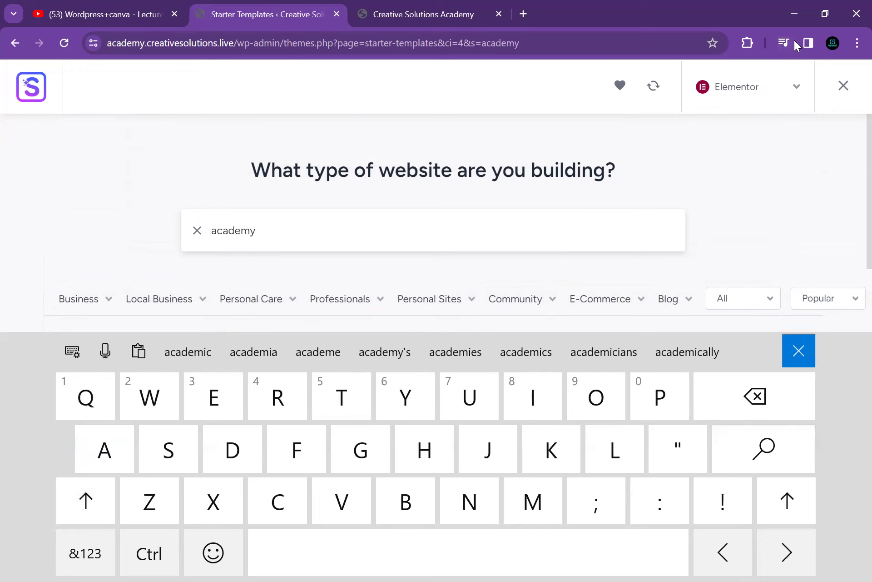
{"action": "scroll", "coordinate": [435, 318], "scroll_direction": "down", "scroll_amount": 3}
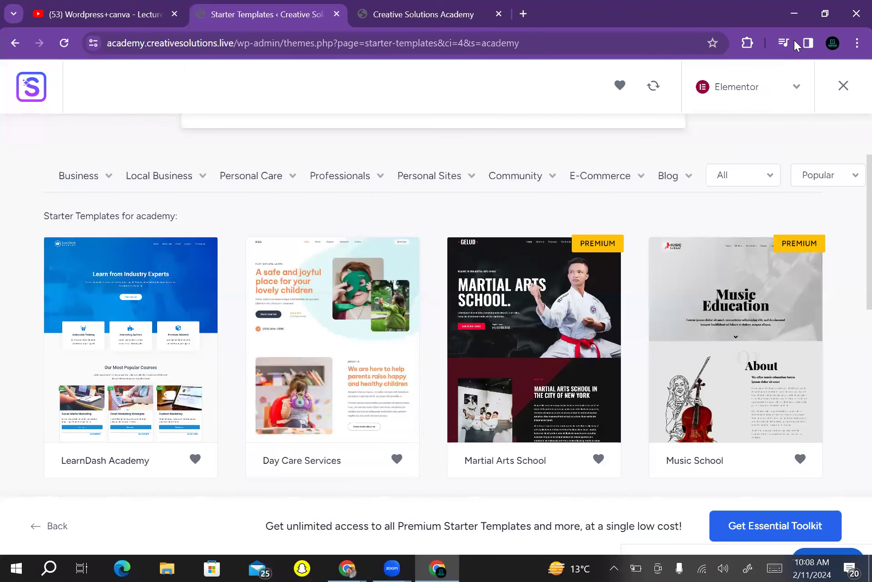
{"action": "scroll", "coordinate": [435, 318], "scroll_direction": "up", "scroll_amount": 3}
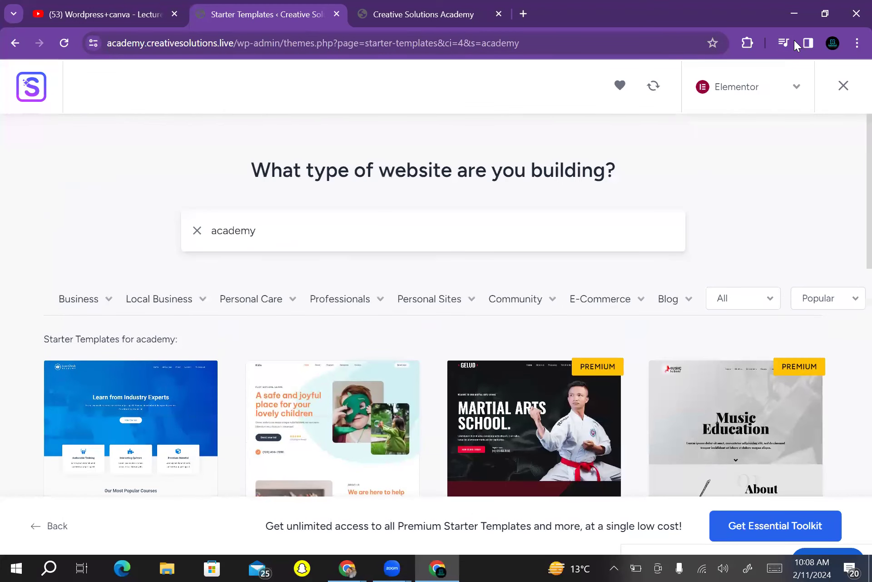
Browse the Community category, then narrow it to the School subcategory
{"action": "left_click", "coordinate": [516, 298]}
{"action": "scroll", "coordinate": [435, 223], "scroll_direction": "down", "scroll_amount": 5}
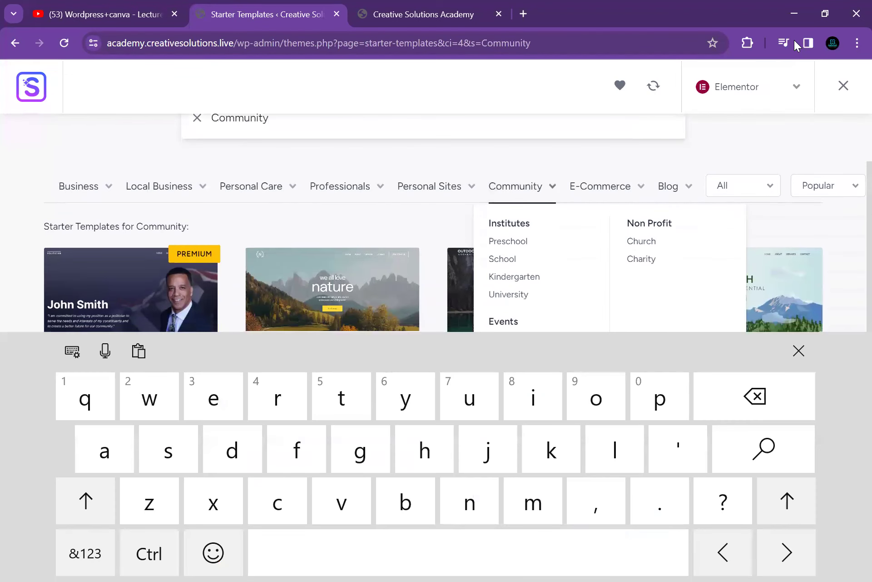
{"action": "scroll", "coordinate": [435, 223], "scroll_direction": "up", "scroll_amount": 3}
{"action": "scroll", "coordinate": [435, 223], "scroll_direction": "down", "scroll_amount": 2}
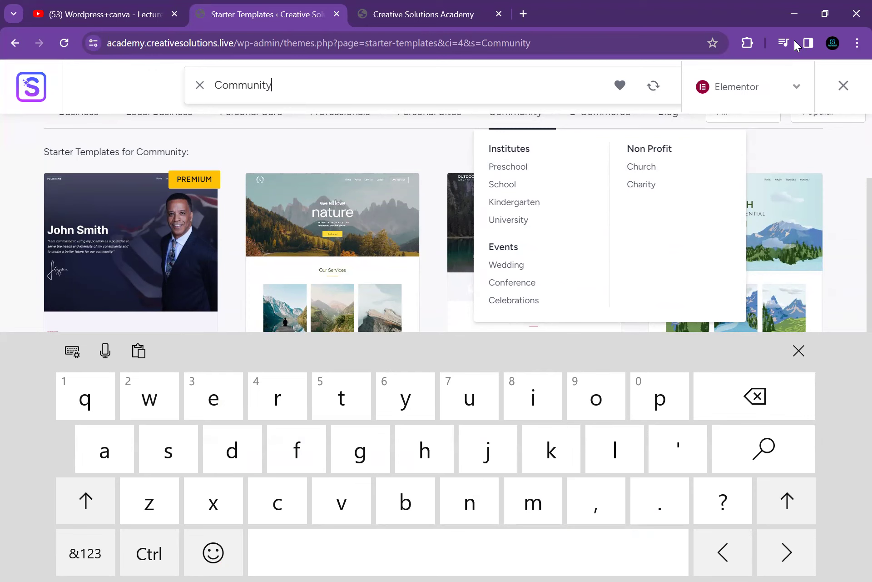
{"action": "left_click", "coordinate": [502, 184]}
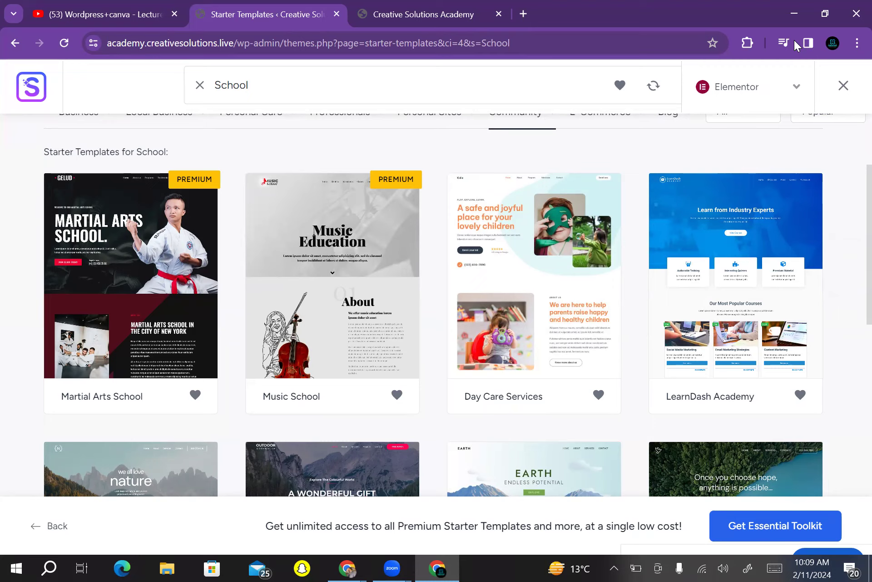
Scroll through the School templates, then pick the Community category again
{"action": "scroll", "coordinate": [795, 44], "scroll_direction": "down", "scroll_amount": 3}
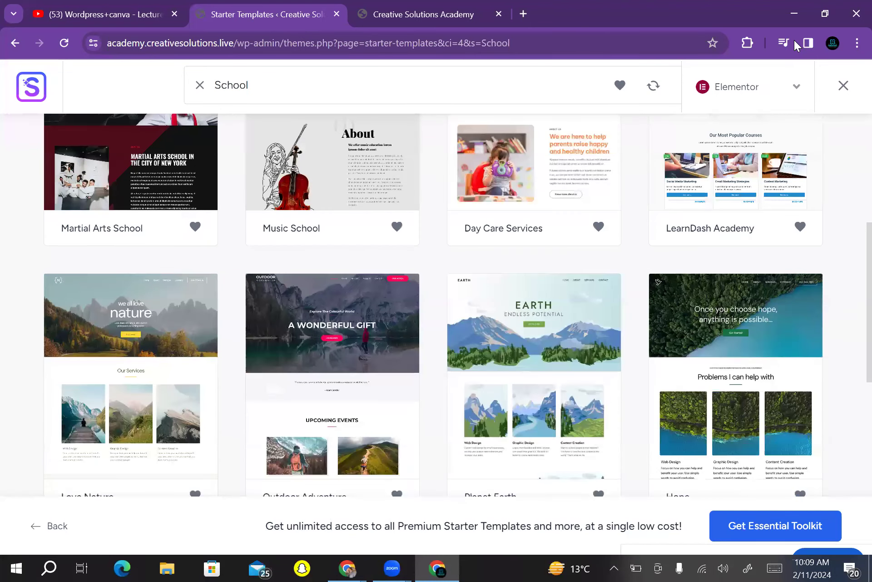
{"action": "scroll", "coordinate": [795, 44], "scroll_direction": "up", "scroll_amount": 3}
{"action": "scroll", "coordinate": [795, 44], "scroll_direction": "down", "scroll_amount": 15}
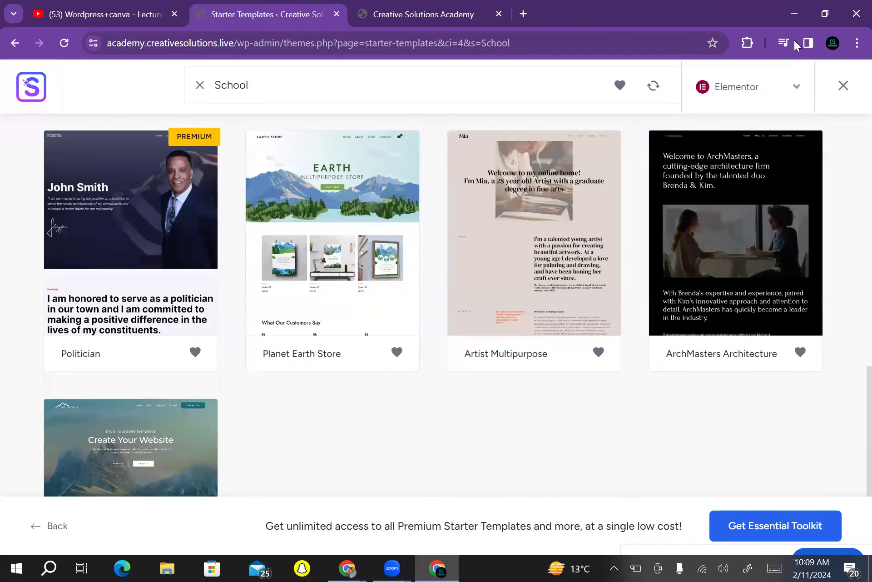
{"action": "scroll", "coordinate": [795, 44], "scroll_direction": "up", "scroll_amount": 10}
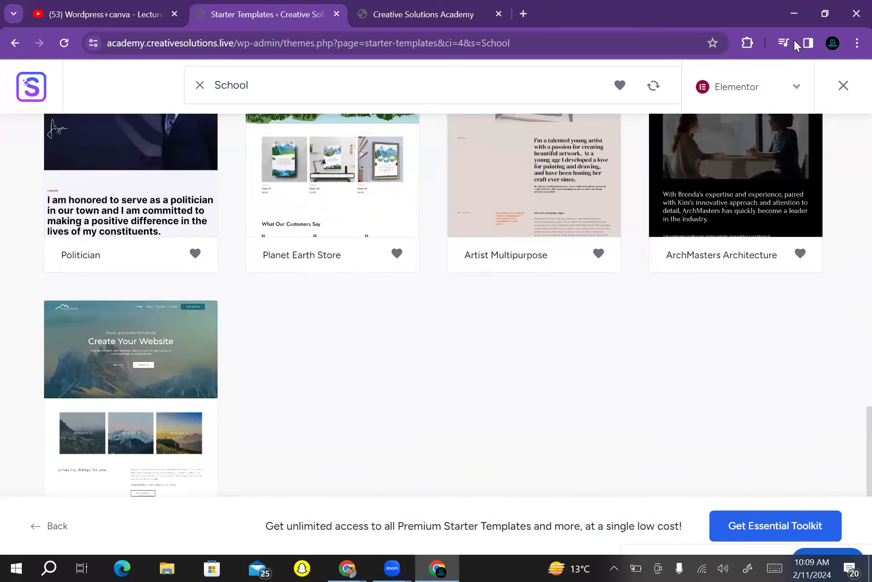
{"action": "scroll", "coordinate": [795, 44], "scroll_direction": "down", "scroll_amount": 1}
{"action": "scroll", "coordinate": [795, 44], "scroll_direction": "up", "scroll_amount": 4}
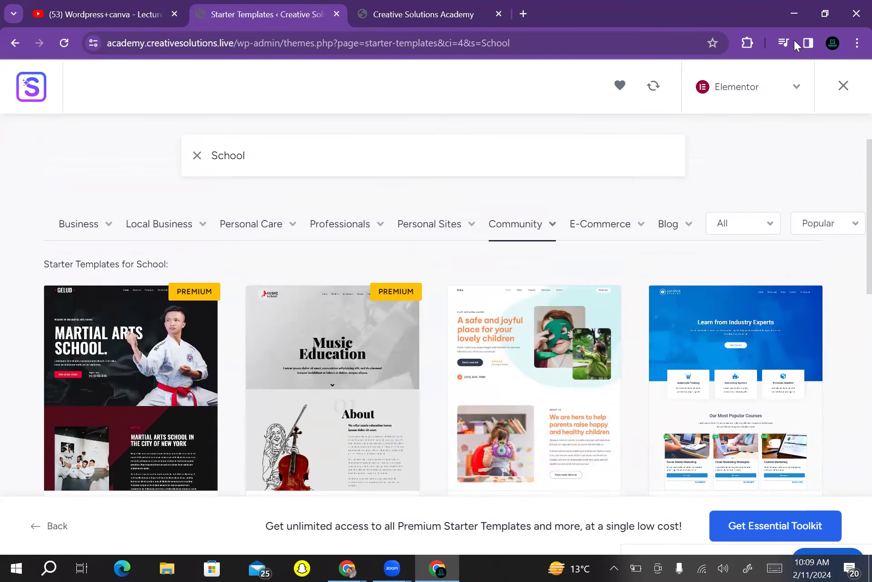
{"action": "scroll", "coordinate": [795, 44], "scroll_direction": "down", "scroll_amount": 7}
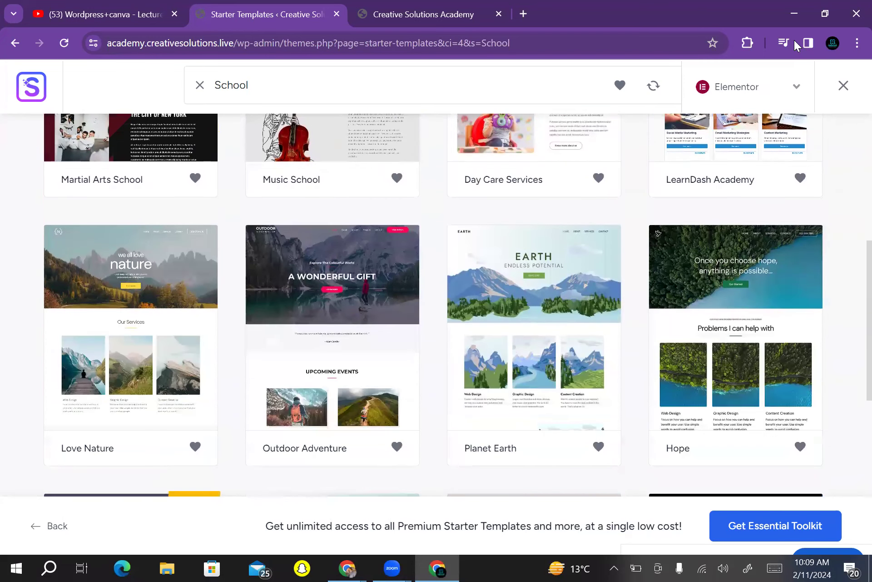
{"action": "scroll", "coordinate": [795, 44], "scroll_direction": "up", "scroll_amount": 10}
{"action": "left_click", "coordinate": [515, 298]}
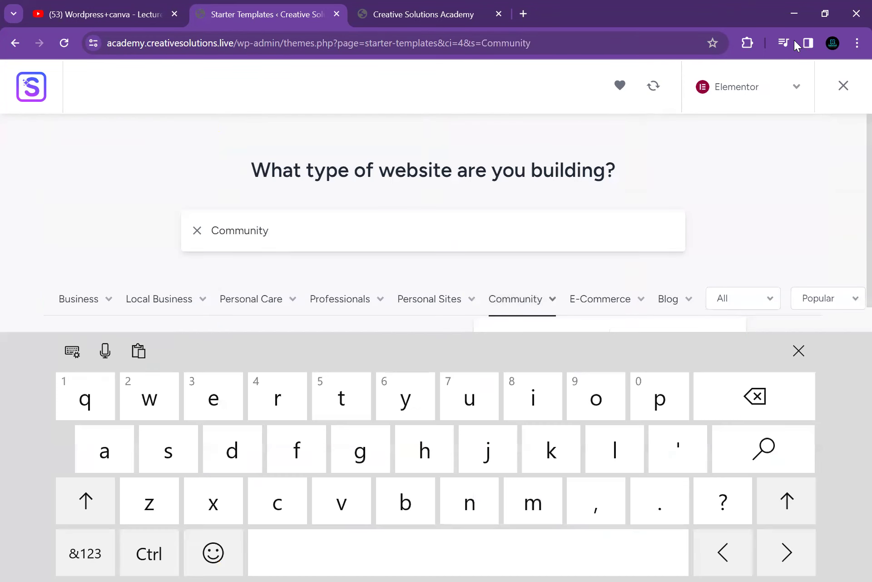
Back out of the Planet Earth setup, browse University templates, and select LearnDash Academy
{"action": "scroll", "coordinate": [795, 44], "scroll_direction": "down", "scroll_amount": 3}
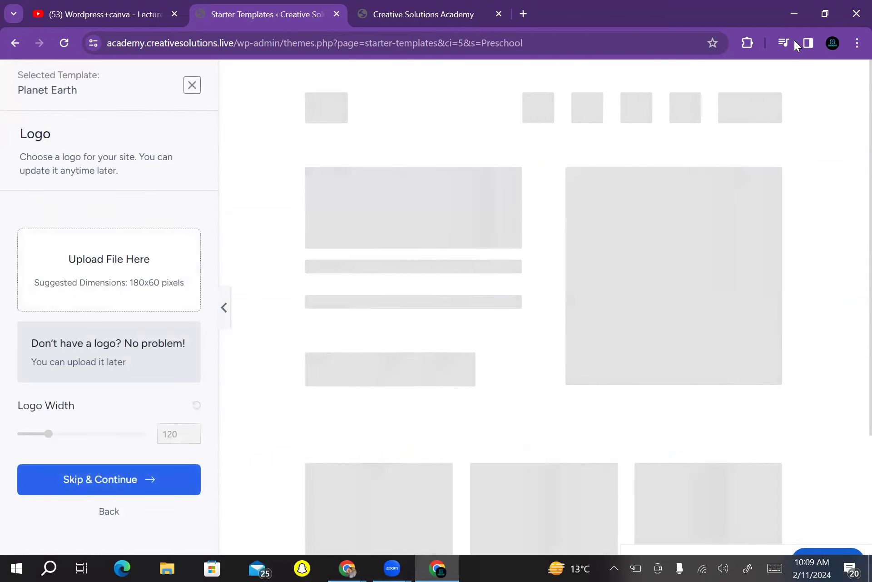
{"action": "key", "text": "alt+Left"}
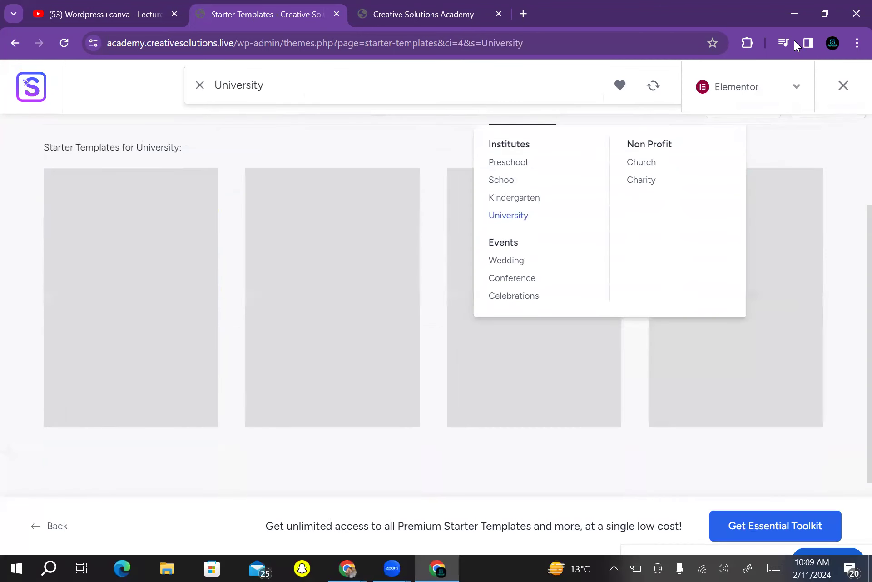
{"action": "scroll", "coordinate": [434, 306], "scroll_direction": "down", "scroll_amount": 1}
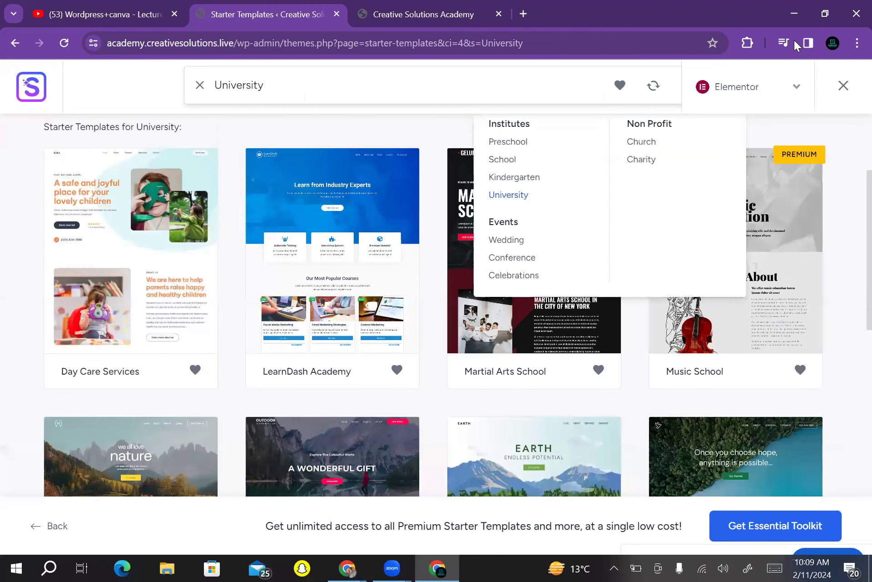
{"action": "scroll", "coordinate": [433, 306], "scroll_direction": "up", "scroll_amount": 1}
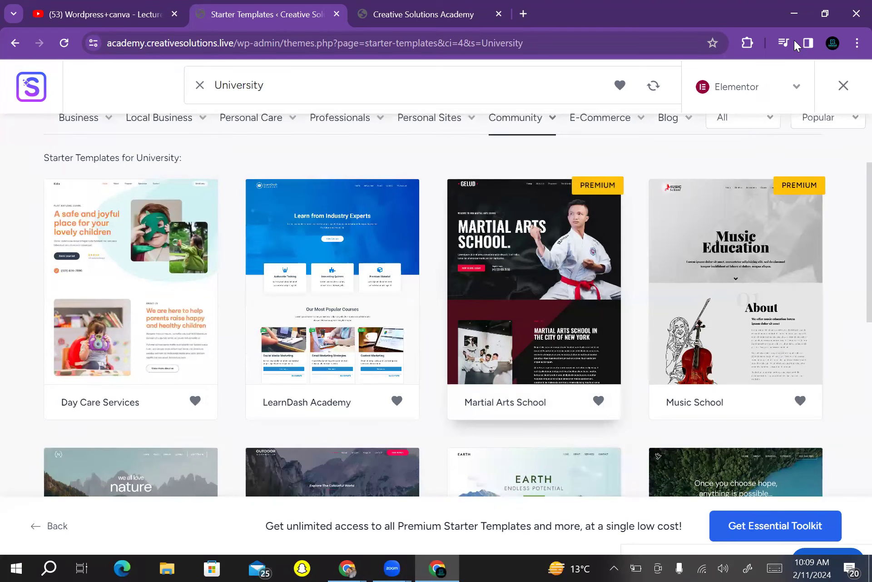
{"action": "scroll", "coordinate": [433, 305], "scroll_direction": "down", "scroll_amount": 1}
{"action": "scroll", "coordinate": [434, 305], "scroll_direction": "up", "scroll_amount": 1}
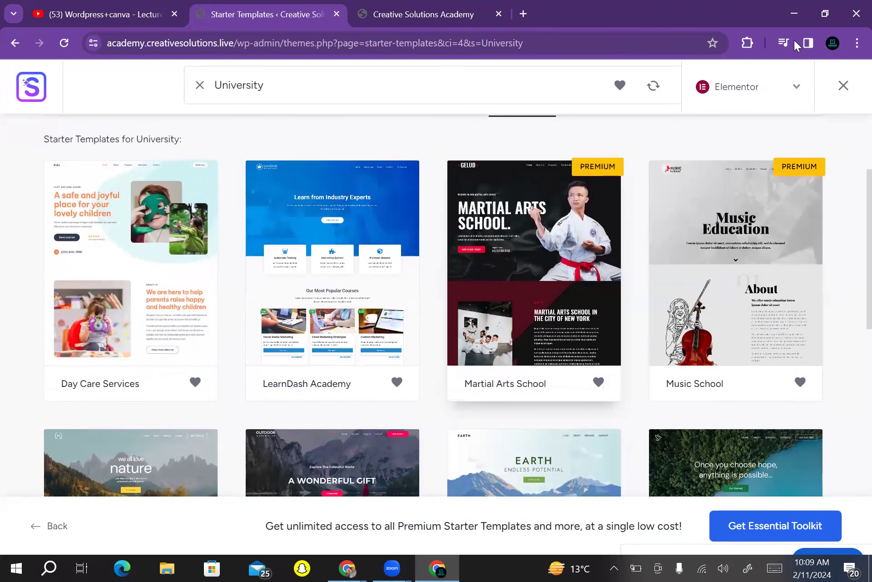
{"action": "scroll", "coordinate": [433, 305], "scroll_direction": "down", "scroll_amount": 3}
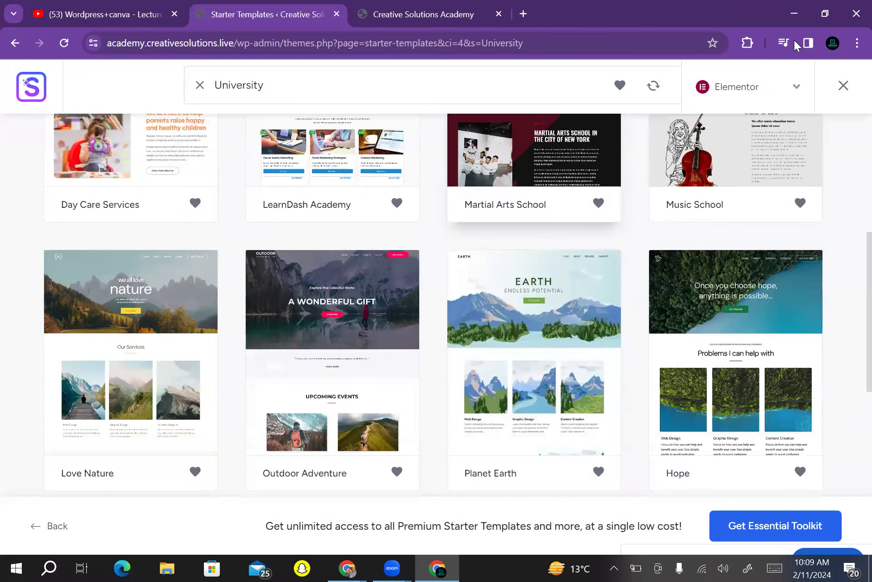
{"action": "scroll", "coordinate": [433, 305], "scroll_direction": "up", "scroll_amount": 3}
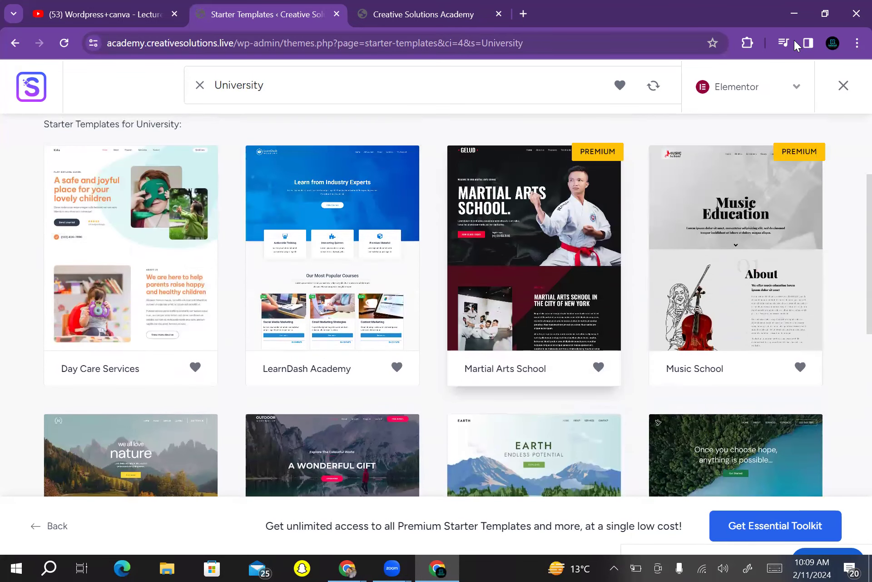
{"action": "left_click", "coordinate": [332, 247]}
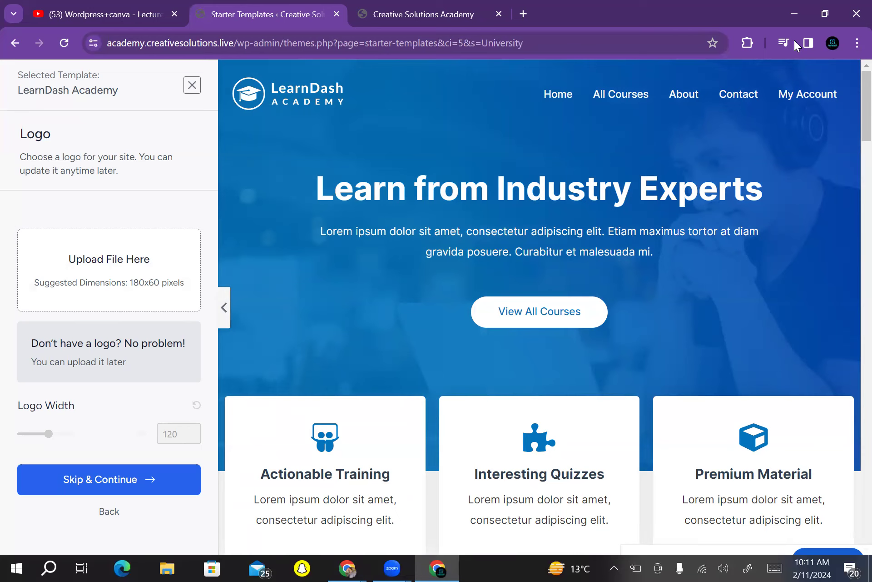
Upload Modern.png from Downloads and use it as the site logo
{"action": "key", "text": "Return"}
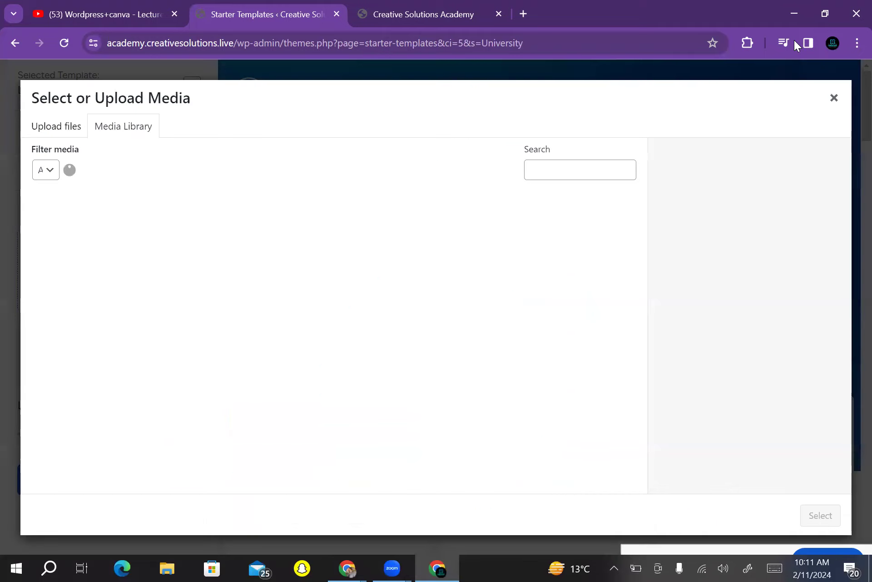
{"action": "key", "text": "Return"}
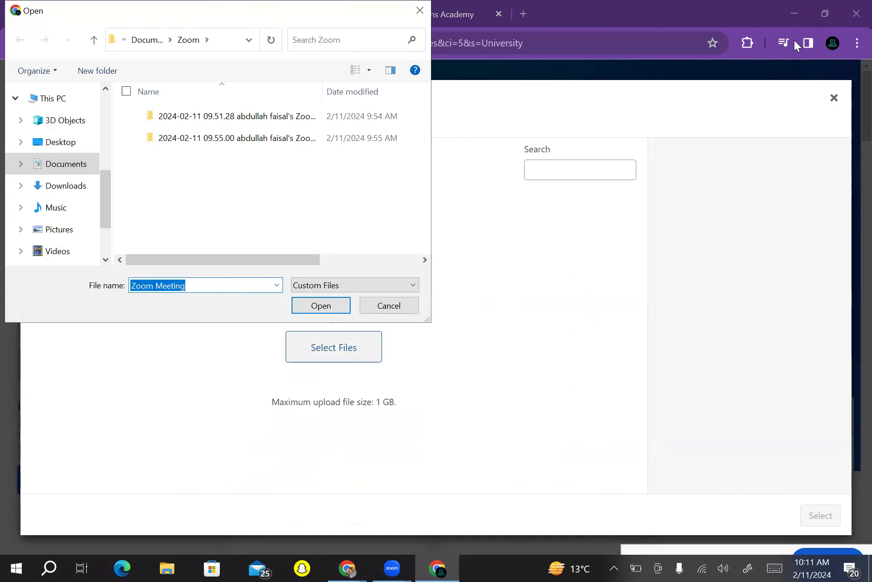
{"action": "left_click", "coordinate": [42, 190]}
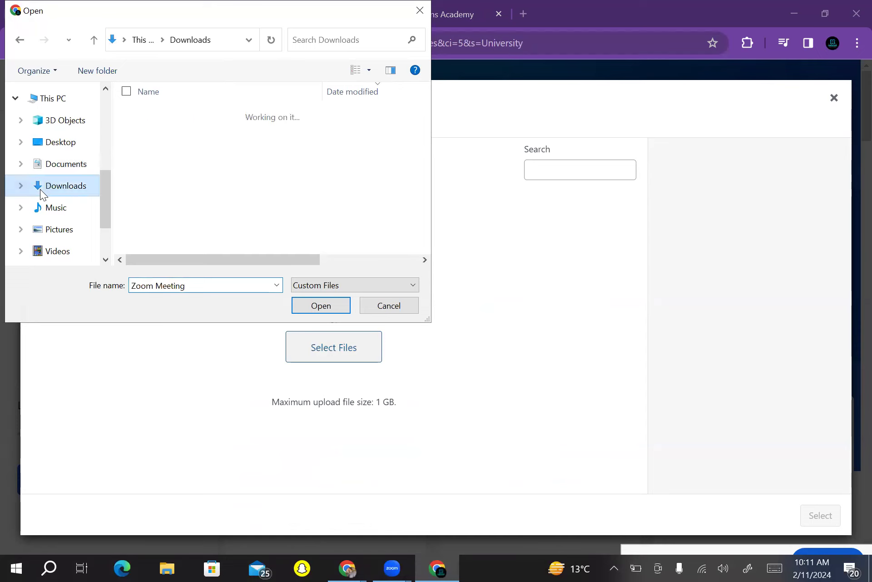
{"action": "scroll", "coordinate": [268, 182], "scroll_direction": "down", "scroll_amount": 2}
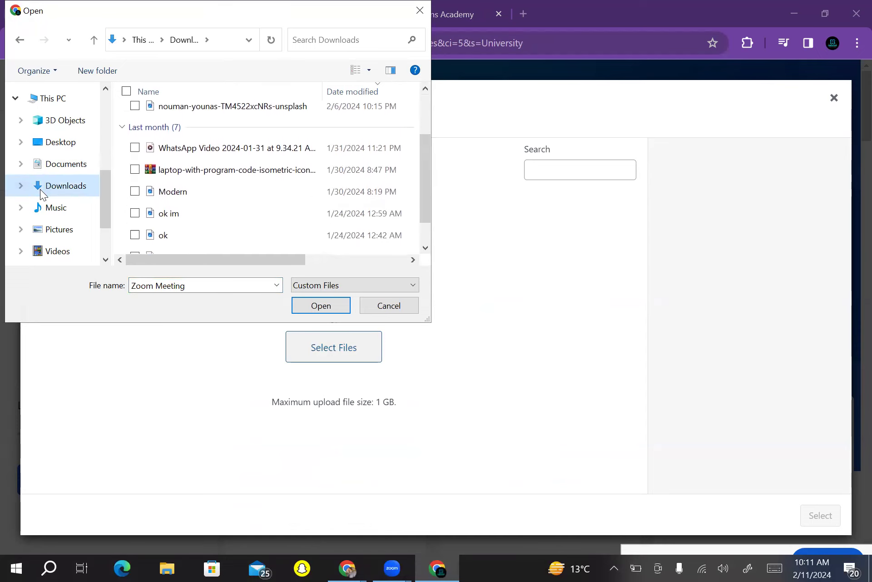
{"action": "left_click", "coordinate": [166, 195]}
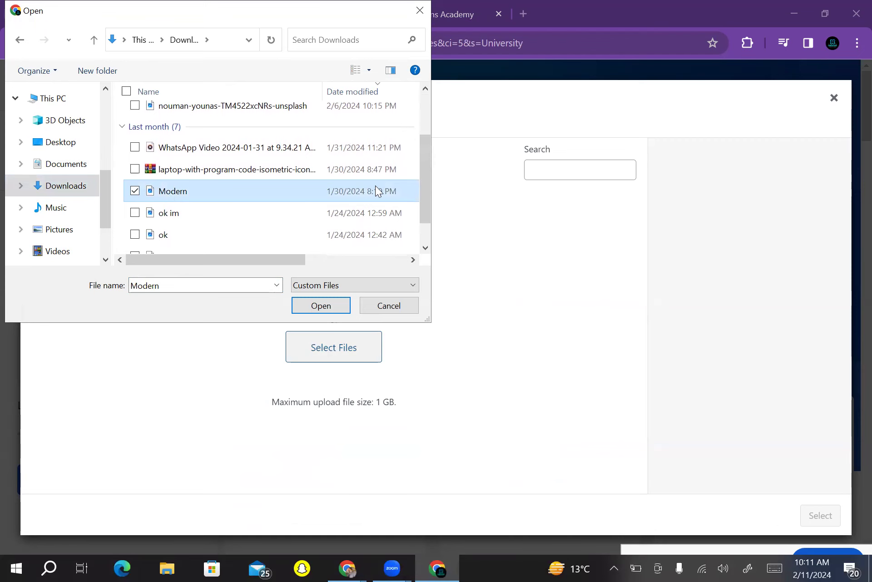
{"action": "double_click", "coordinate": [376, 185]}
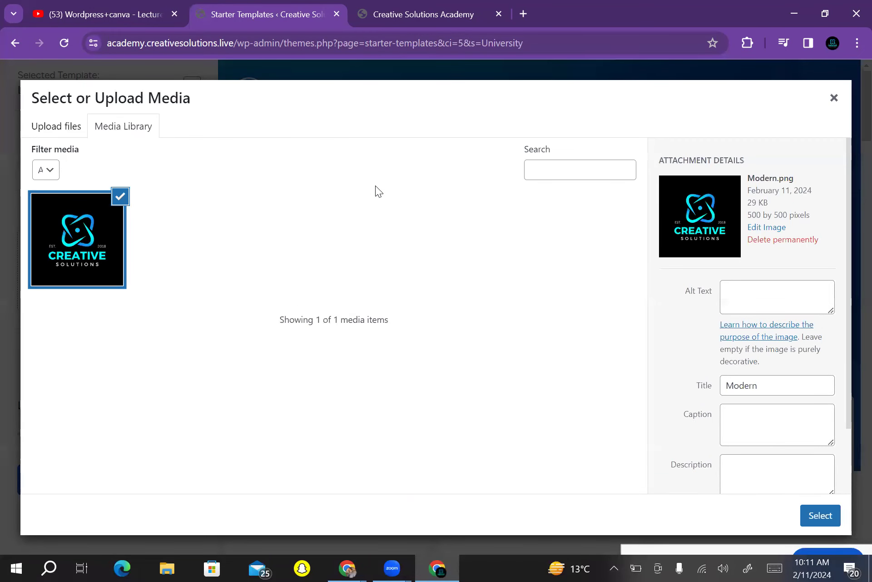
{"action": "key", "text": "Return"}
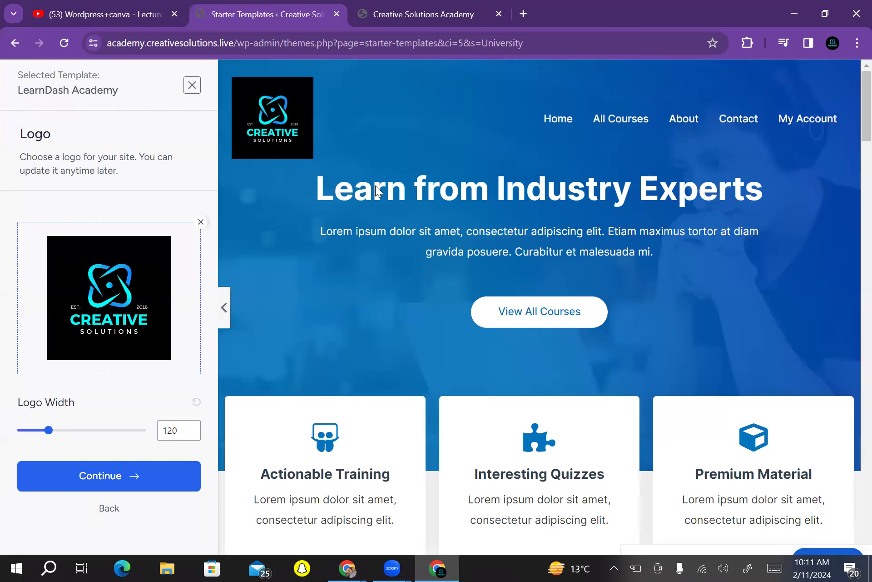
Raise the logo width to 79 and confirm the logo step
{"action": "key", "text": "Right"}
{"action": "key", "text": "Right"}
{"action": "key", "text": "Right"}
{"action": "key", "text": "Right"}
{"action": "key", "text": "Right"}
{"action": "key", "text": "Right"}
{"action": "key", "text": "Right"}
{"action": "key", "text": "Right"}
{"action": "key", "text": "Right"}
{"action": "key", "text": "Right"}
{"action": "key", "text": "Right"}
{"action": "key", "text": "Right"}
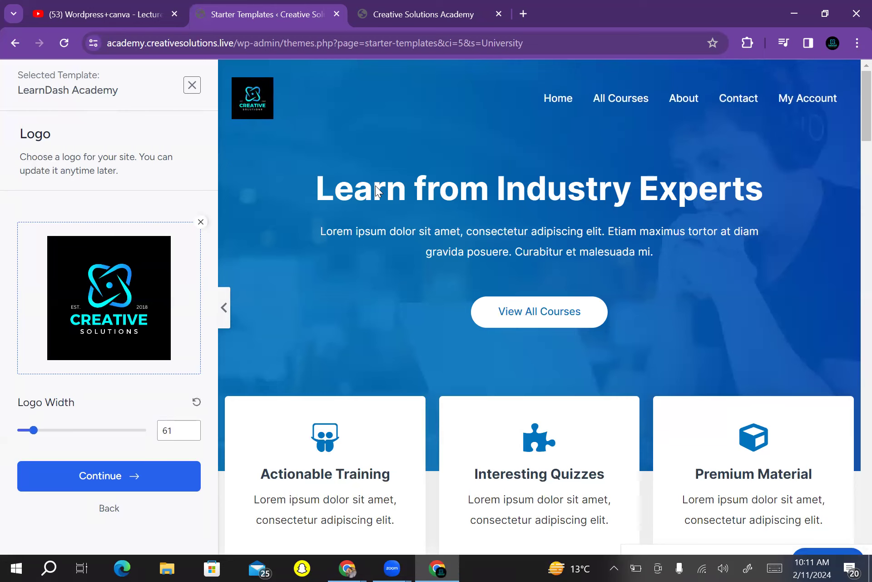
{"action": "key", "text": "Right"}
{"action": "key", "text": "Right"}
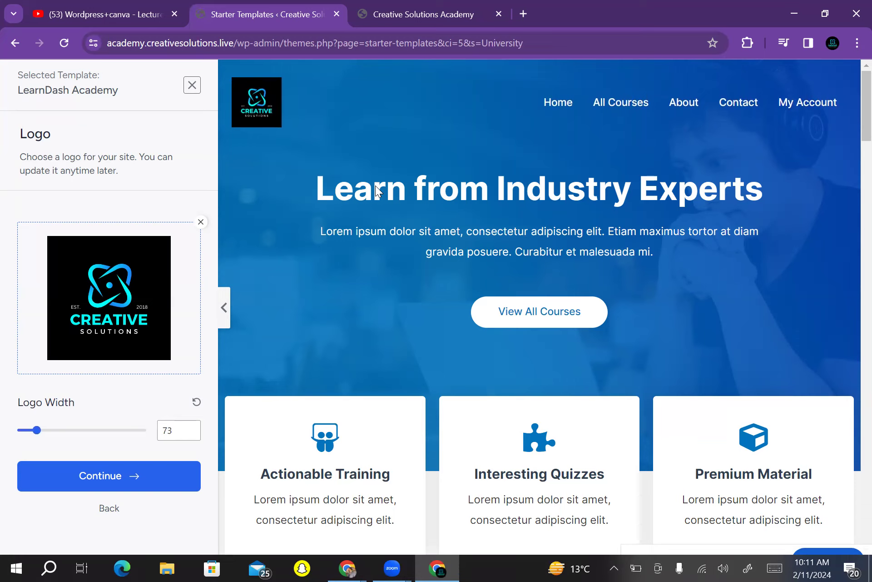
{"action": "key", "text": "Right"}
{"action": "key", "text": "Right"}
{"action": "key", "text": "Right"}
{"action": "key", "text": "Right"}
{"action": "key", "text": "Right"}
{"action": "key", "text": "Right"}
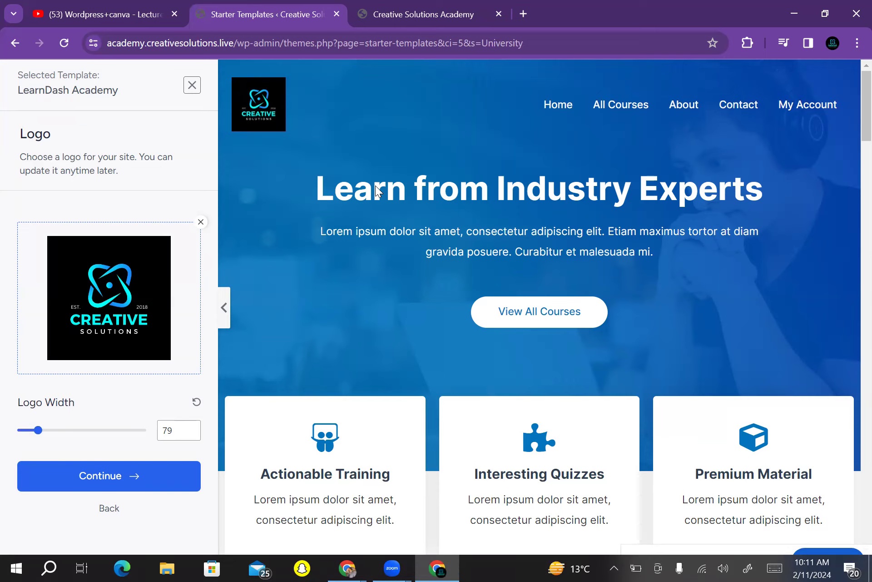
{"action": "left_click", "coordinate": [171, 430]}
{"action": "key", "text": "Return"}
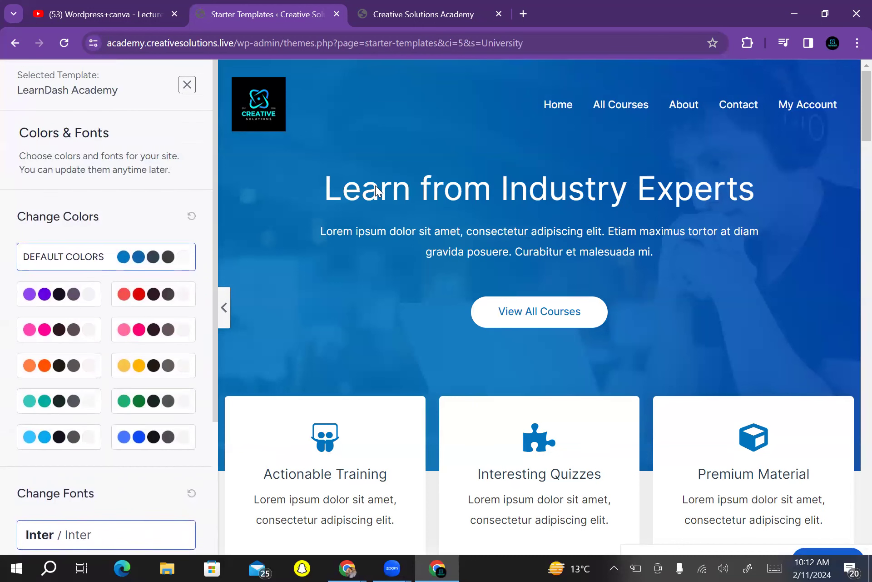
Preview the red, pink, yellow, green and orange palettes, then restore Default Colors
{"action": "scroll", "coordinate": [375, 185], "scroll_direction": "down", "scroll_amount": 15}
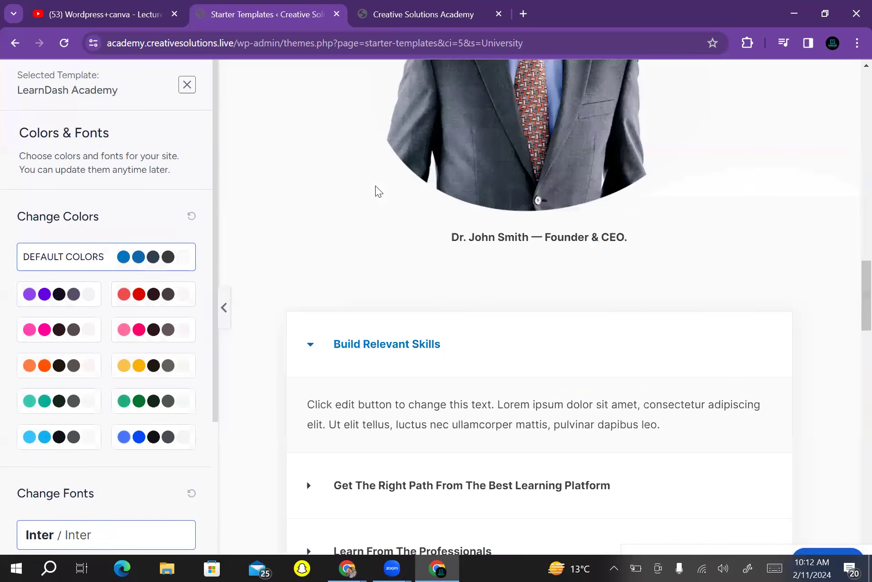
{"action": "scroll", "coordinate": [375, 185], "scroll_direction": "up", "scroll_amount": 15}
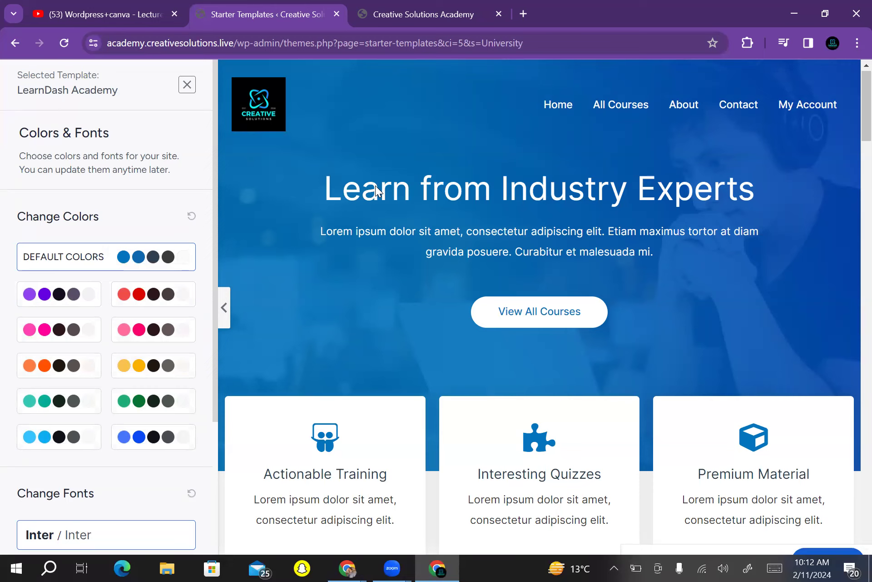
{"action": "left_click", "coordinate": [154, 294]}
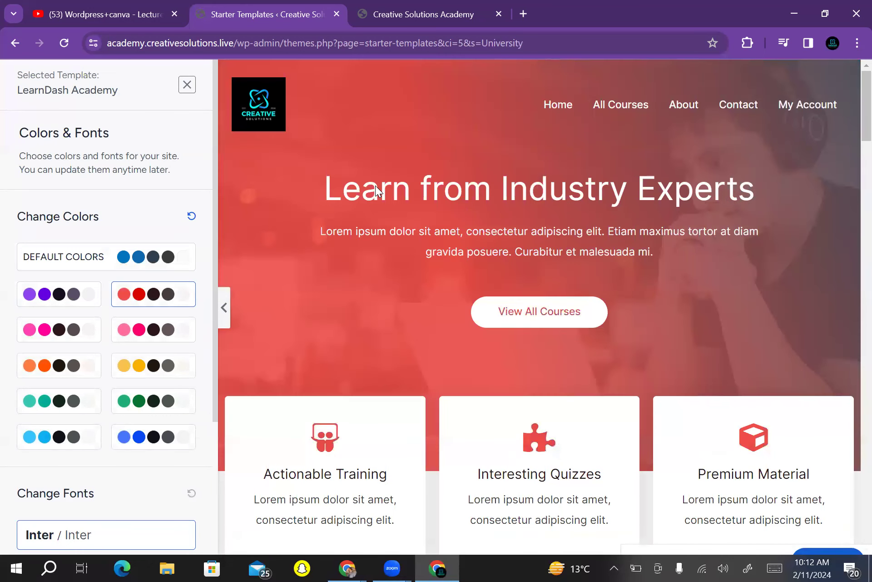
{"action": "left_click", "coordinate": [153, 329]}
{"action": "left_click", "coordinate": [154, 365]}
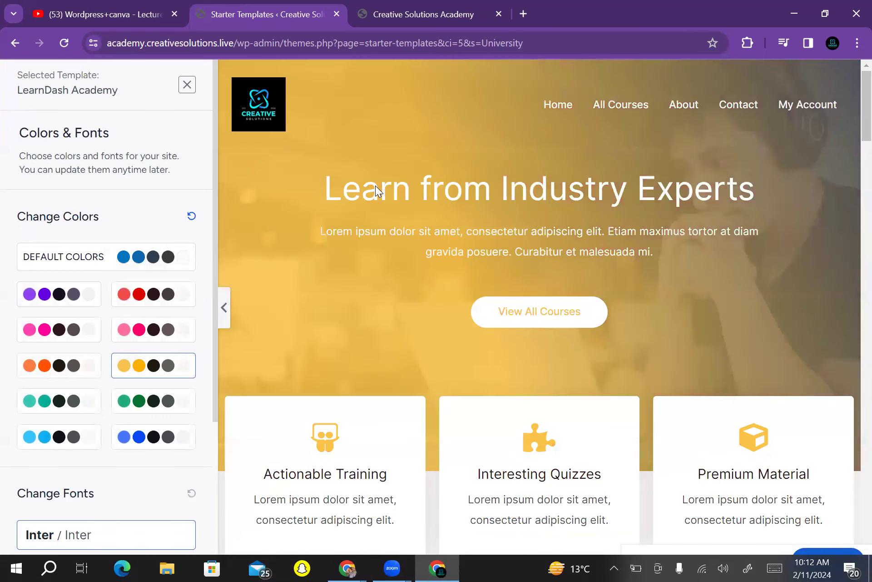
{"action": "left_click", "coordinate": [154, 400]}
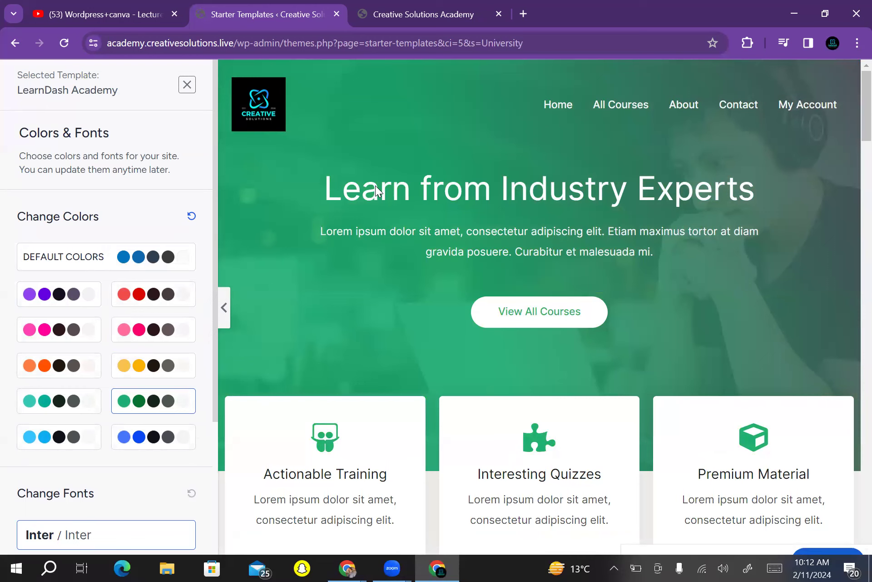
{"action": "left_click", "coordinate": [59, 365]}
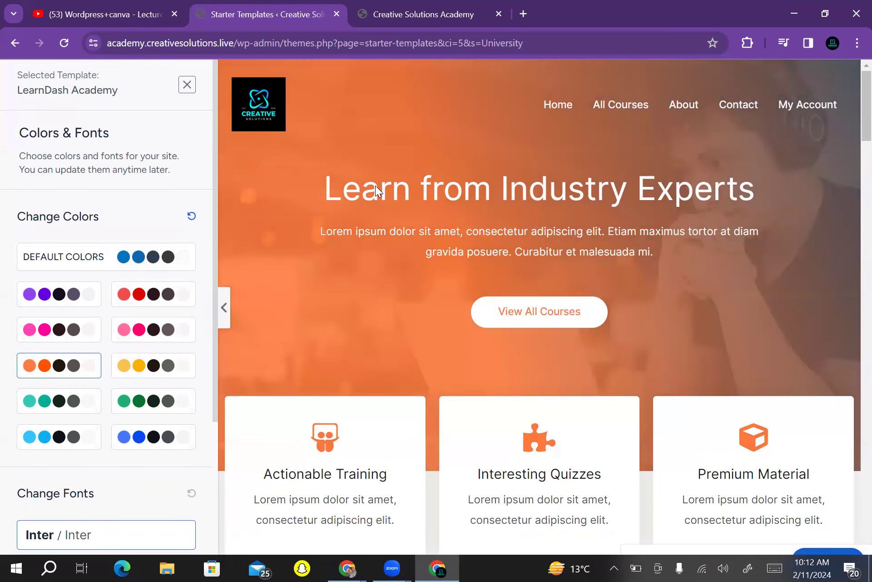
{"action": "left_click", "coordinate": [59, 330]}
{"action": "left_click", "coordinate": [105, 257]}
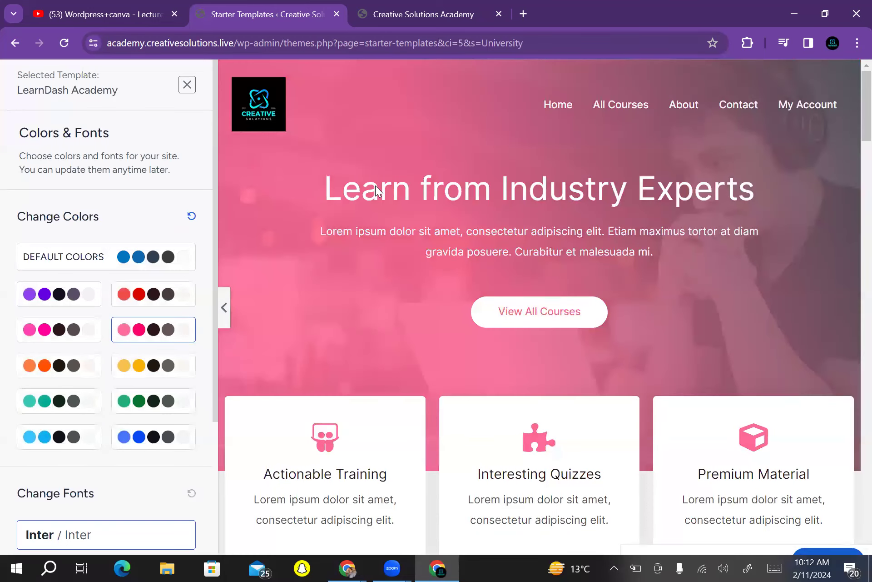
Scroll through the preview and continue to the final details form
{"action": "scroll", "coordinate": [375, 190], "scroll_direction": "down", "scroll_amount": 7}
{"action": "scroll", "coordinate": [379, 191], "scroll_direction": "down", "scroll_amount": 10}
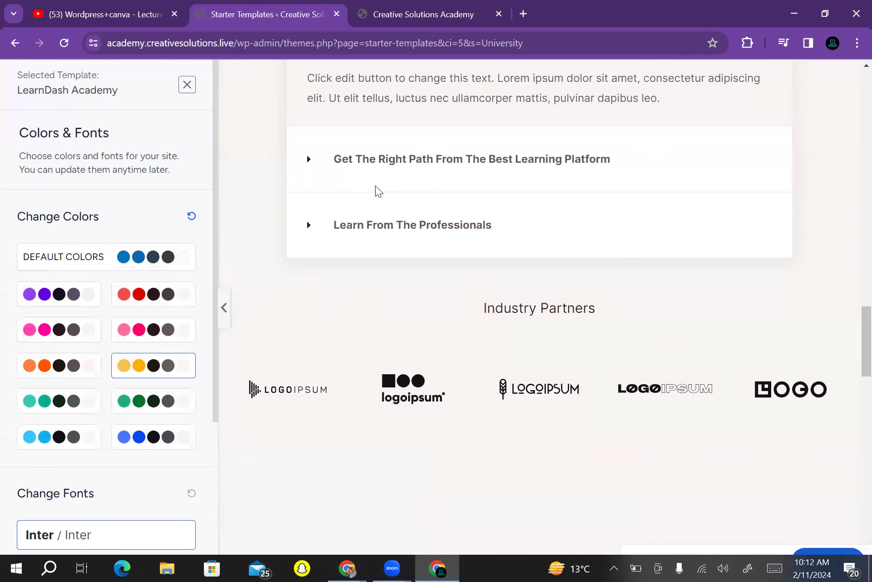
{"action": "scroll", "coordinate": [379, 191], "scroll_direction": "up", "scroll_amount": 15}
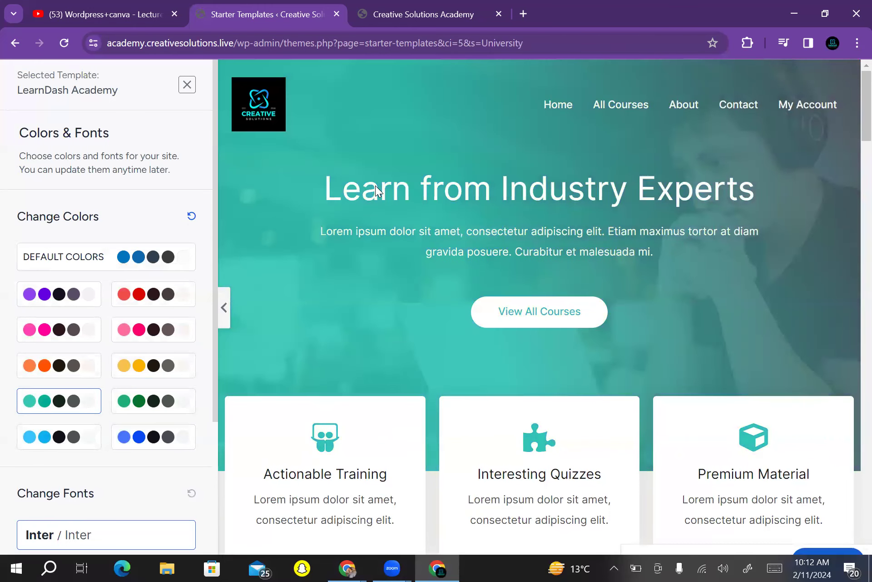
{"action": "scroll", "coordinate": [379, 191], "scroll_direction": "down", "scroll_amount": 12}
{"action": "scroll", "coordinate": [379, 191], "scroll_direction": "up", "scroll_amount": 12}
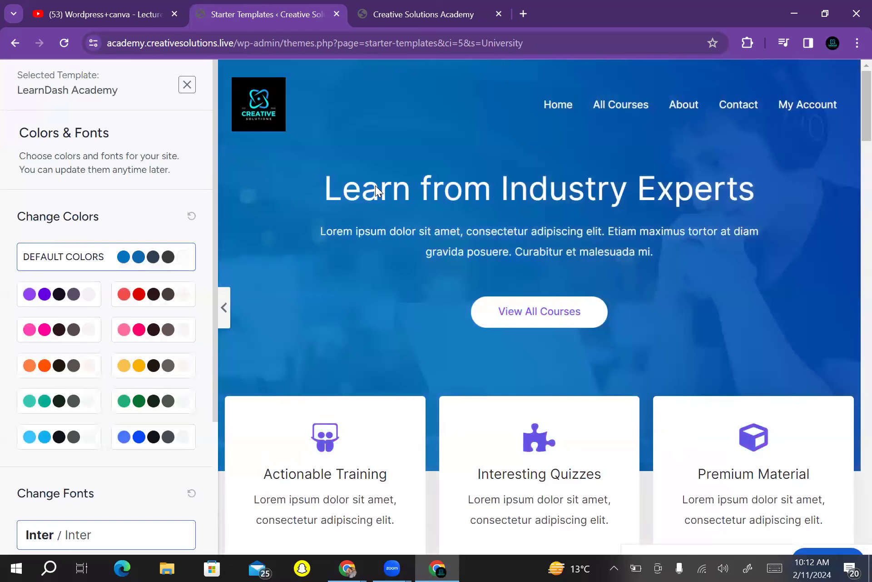
{"action": "scroll", "coordinate": [379, 191], "scroll_direction": "down", "scroll_amount": 10}
{"action": "scroll", "coordinate": [379, 191], "scroll_direction": "down", "scroll_amount": 5}
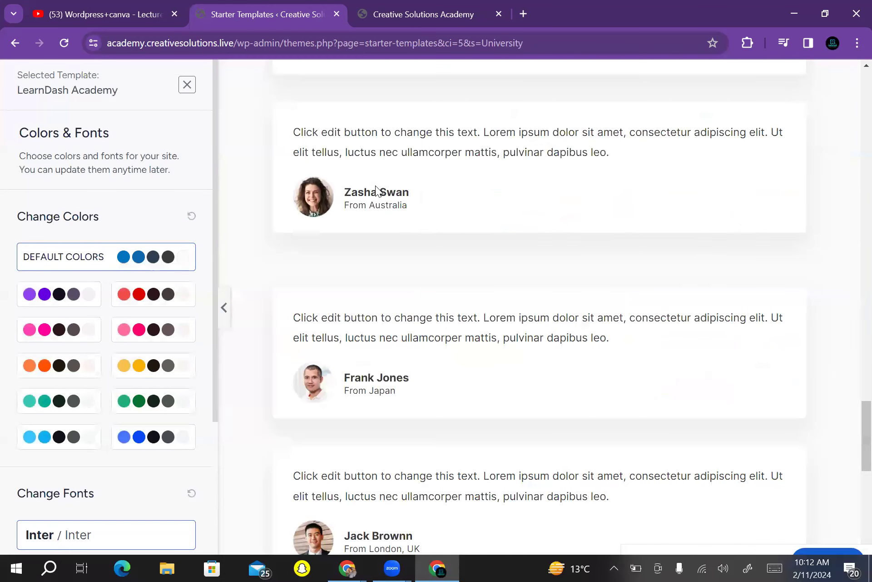
{"action": "scroll", "coordinate": [378, 191], "scroll_direction": "up", "scroll_amount": 15}
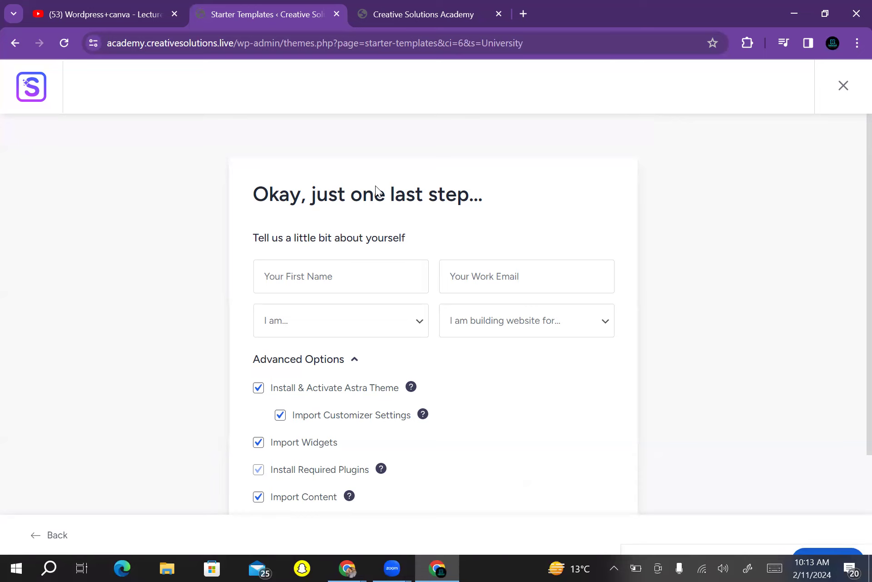
{"action": "left_click", "coordinate": [341, 276]}
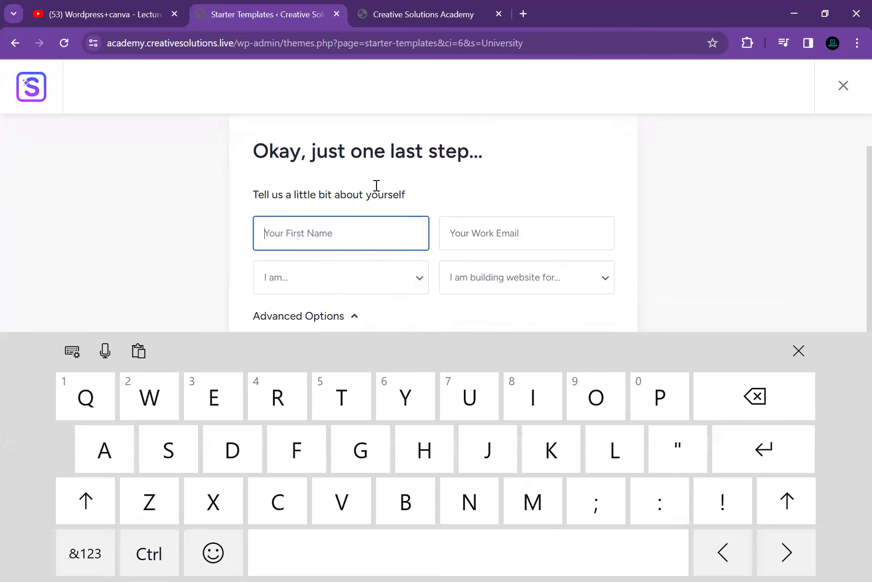
Autofill the First Name and Work Email fields from saved entries
{"action": "left_click", "coordinate": [347, 247]}
{"action": "left_click", "coordinate": [527, 210]}
{"action": "left_click", "coordinate": [300, 210]}
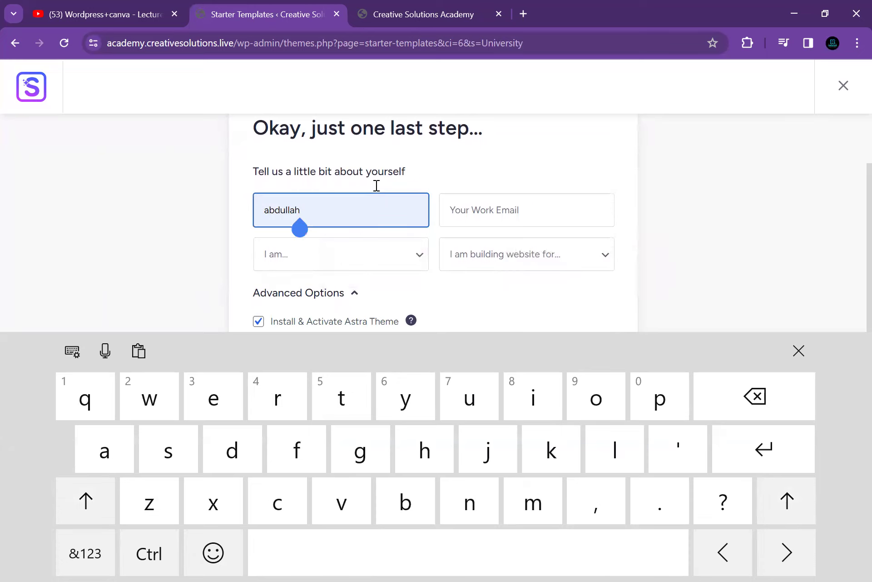
{"action": "left_click", "coordinate": [527, 210]}
{"action": "left_click", "coordinate": [579, 247]}
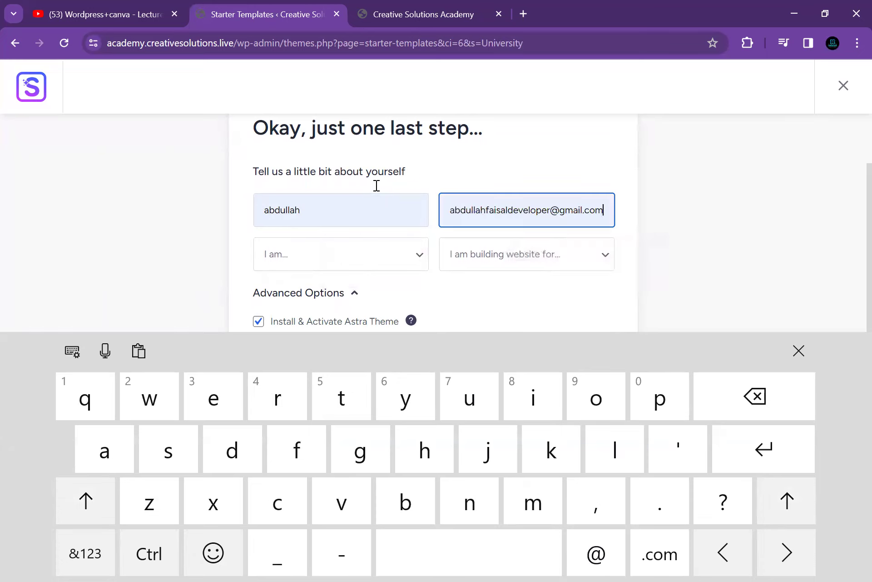
Choose Beginner as the experience level
{"action": "left_click", "coordinate": [341, 254]}
{"action": "key", "text": "Down"}
{"action": "key", "text": "Return"}
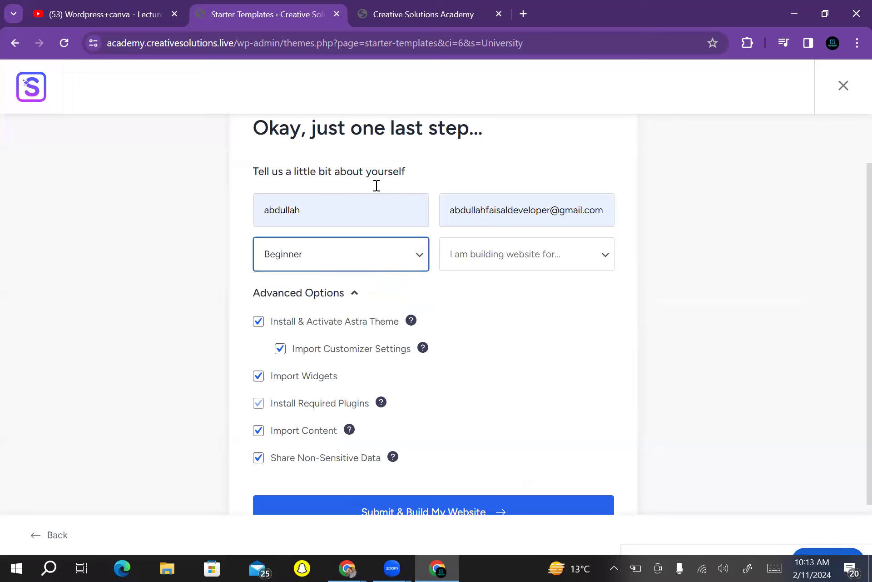
{"action": "key", "text": "alt+Down"}
{"action": "key", "text": "Escape"}
Set the website owner to Myself/My Company and submit with Submit & Build My Website
{"action": "key", "text": "Tab"}
{"action": "key", "text": "alt+Down"}
{"action": "key", "text": "Down"}
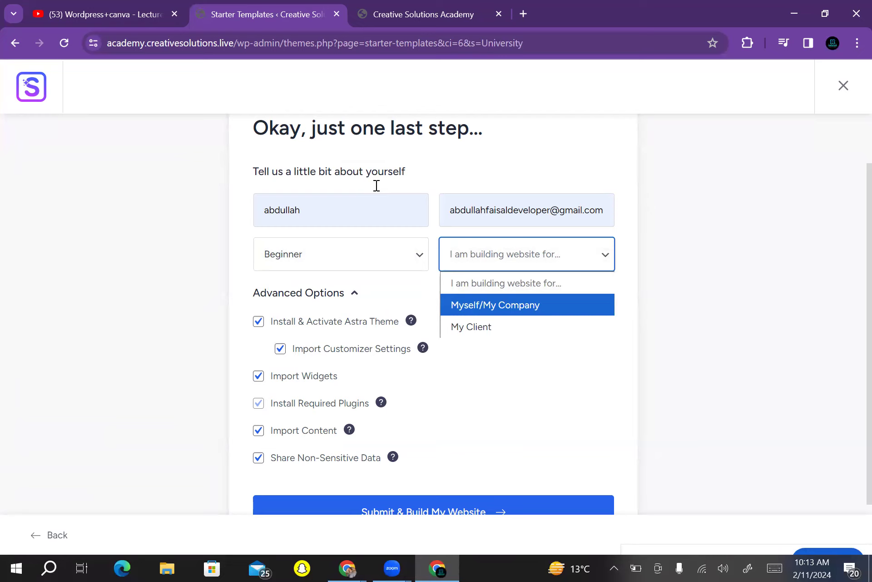
{"action": "key", "text": "Return"}
{"action": "scroll", "coordinate": [376, 185], "scroll_direction": "down", "scroll_amount": 2}
{"action": "scroll", "coordinate": [377, 185], "scroll_direction": "up", "scroll_amount": 4}
{"action": "scroll", "coordinate": [377, 186], "scroll_direction": "down", "scroll_amount": 3}
{"action": "key", "text": "Return"}
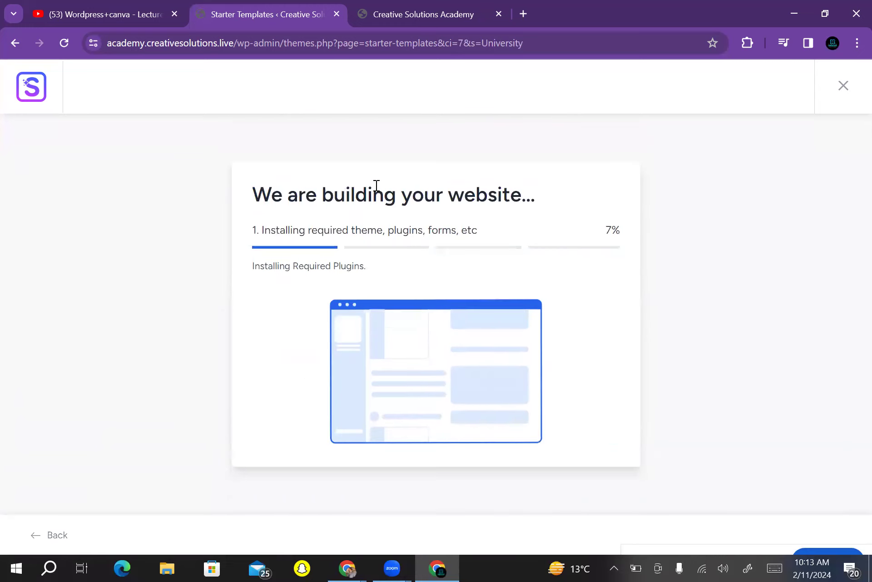
Check the site's current homepage, then return to the build progress
{"action": "key", "text": "ctrl+Tab"}
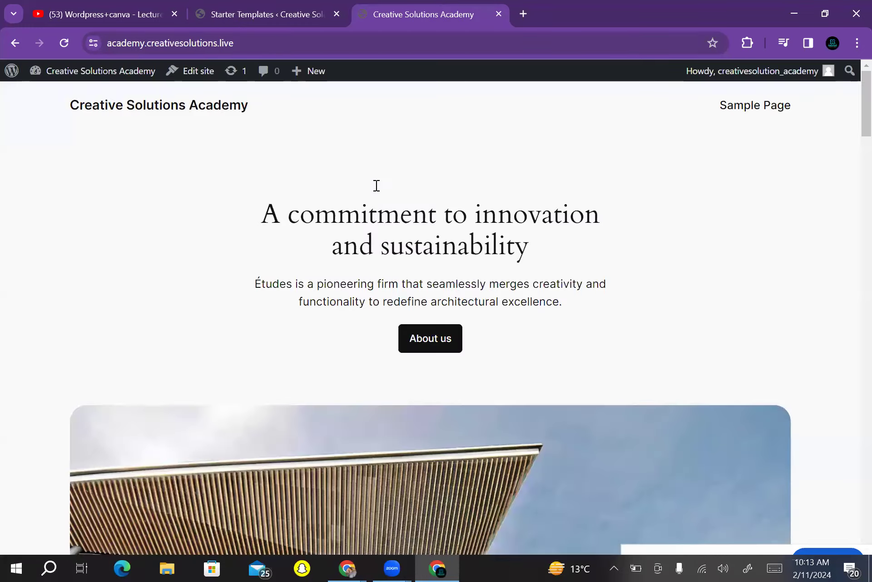
{"action": "scroll", "coordinate": [377, 185], "scroll_direction": "down", "scroll_amount": 5}
{"action": "scroll", "coordinate": [377, 185], "scroll_direction": "down", "scroll_amount": 10}
{"action": "scroll", "coordinate": [376, 185], "scroll_direction": "up", "scroll_amount": 15}
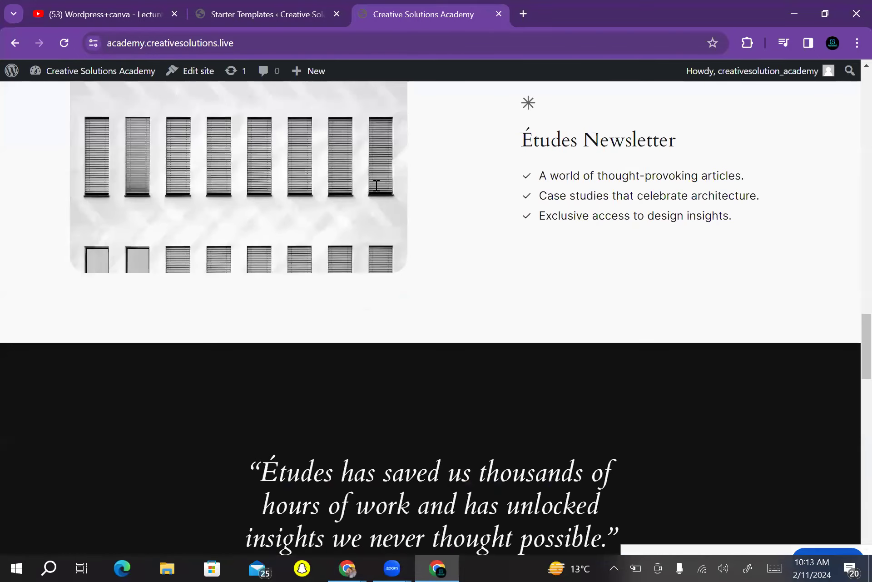
{"action": "key", "text": "ctrl+shift+Tab"}
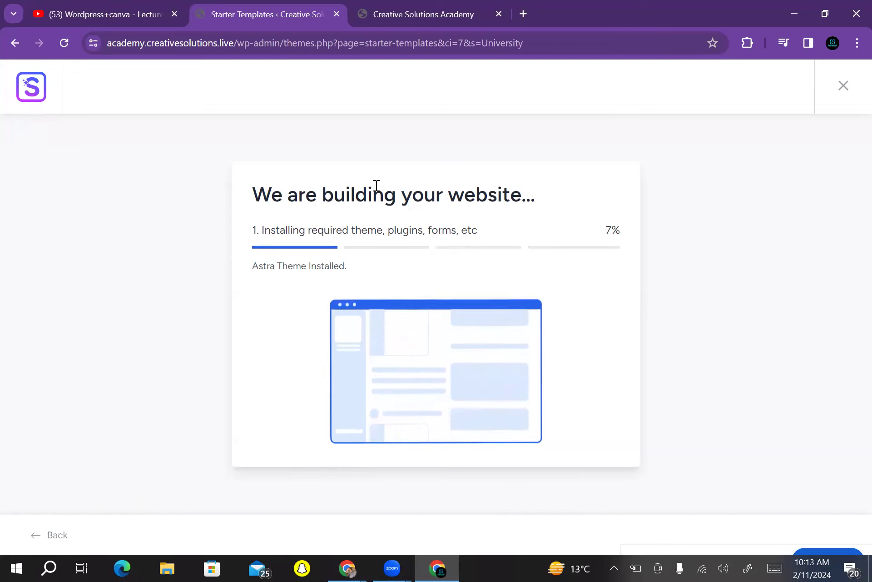
Recheck the homepage while the build reaches 19%, then open a new browser tab
{"action": "key", "text": "ctrl+Tab"}
{"action": "scroll", "coordinate": [377, 185], "scroll_direction": "down", "scroll_amount": 8}
{"action": "scroll", "coordinate": [377, 185], "scroll_direction": "up", "scroll_amount": 8}
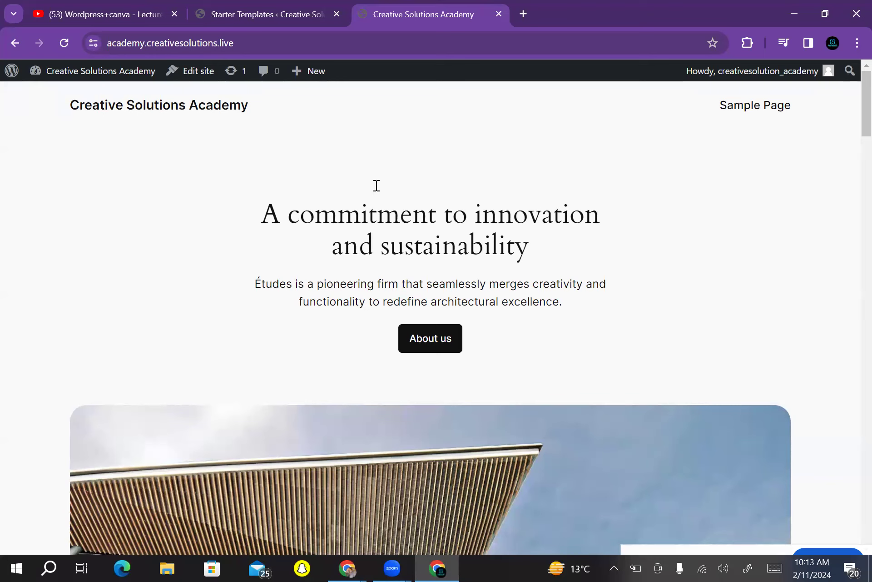
{"action": "scroll", "coordinate": [377, 185], "scroll_direction": "down", "scroll_amount": 15}
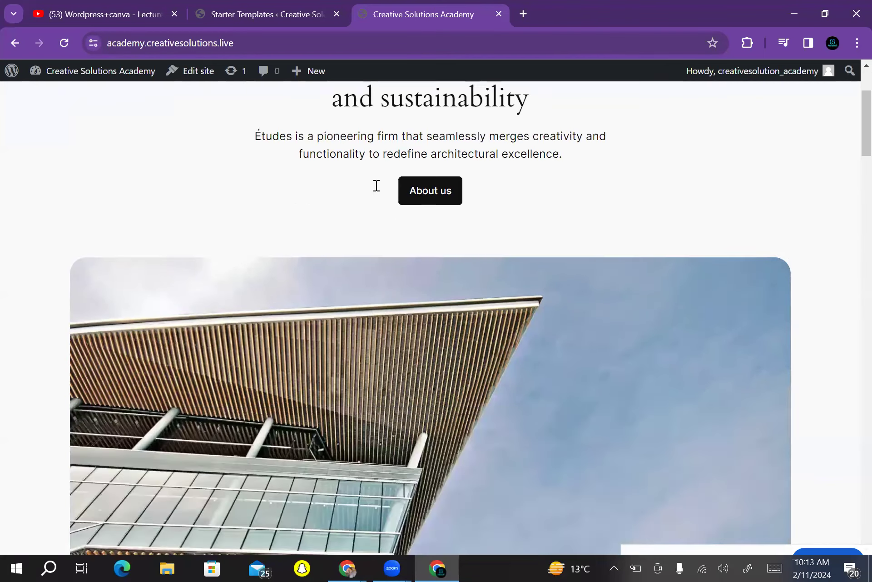
{"action": "scroll", "coordinate": [377, 186], "scroll_direction": "up", "scroll_amount": 15}
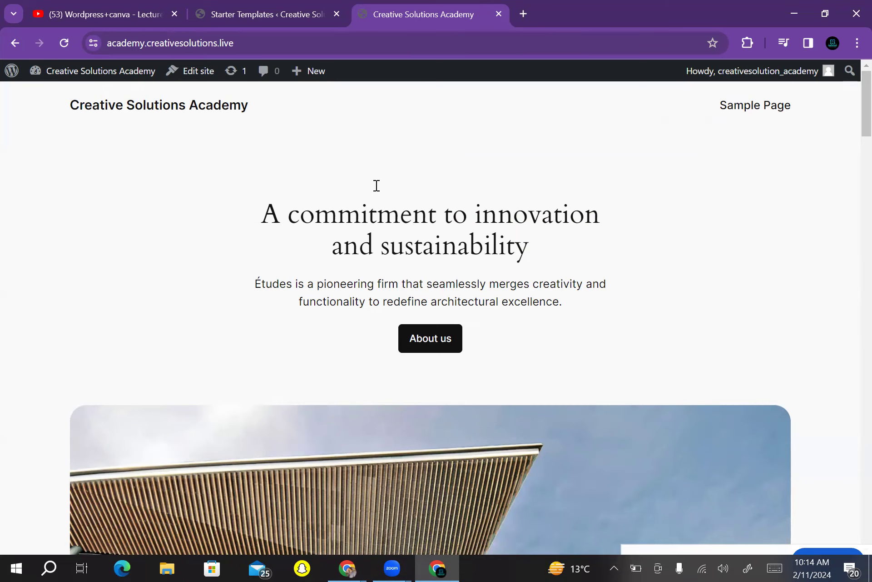
{"action": "key", "text": "ctrl+shift+Tab"}
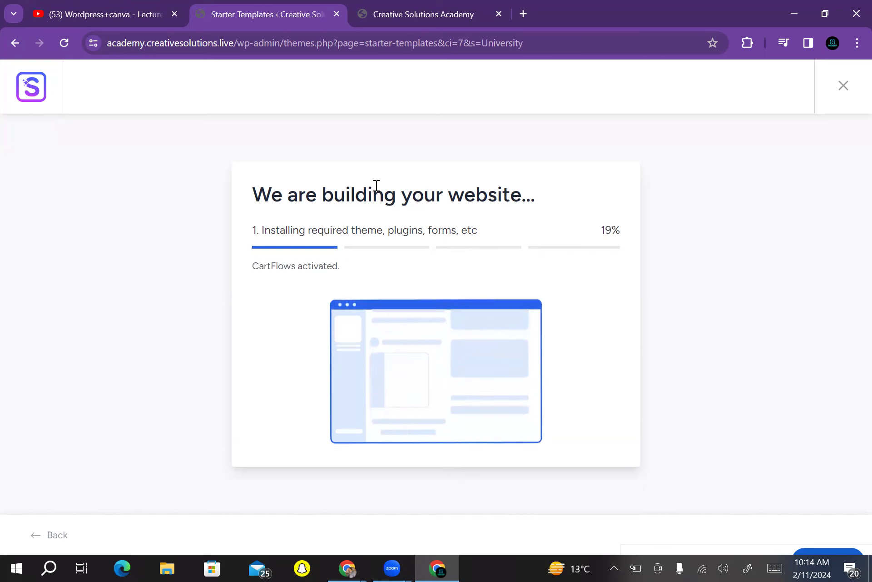
{"action": "key", "text": "ctrl+Tab"}
{"action": "key", "text": "ctrl+t"}
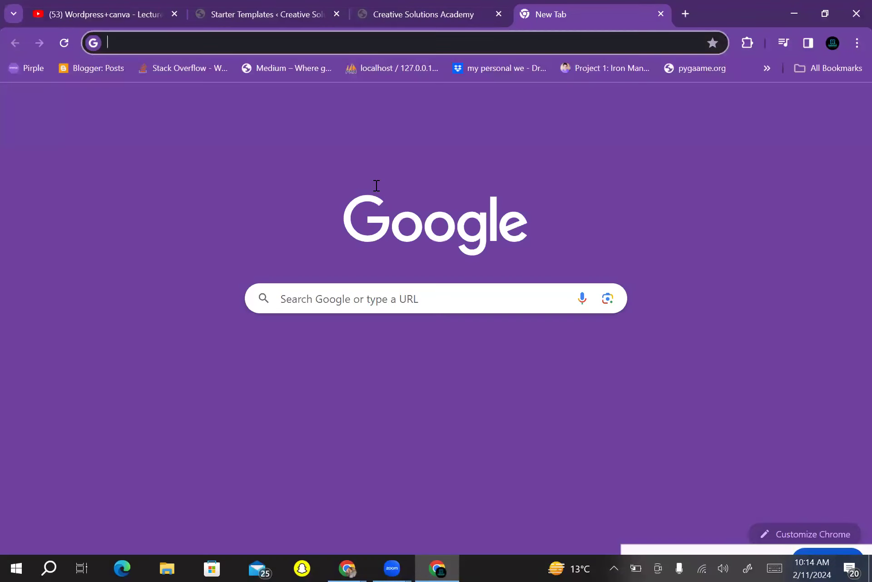
Go to canva.com in the new tab and scroll the Canva home dashboard
{"action": "left_click", "coordinate": [114, 43]}
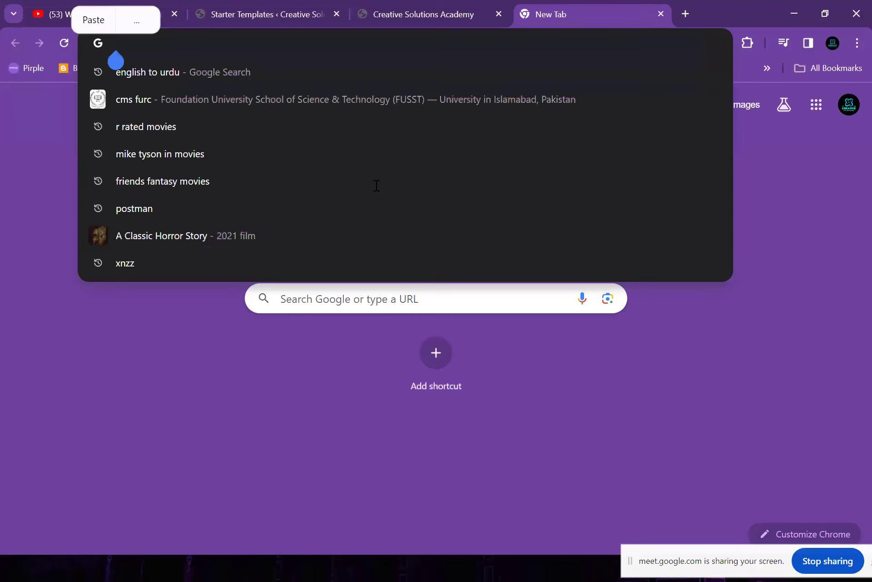
{"action": "type", "text": "canva."}
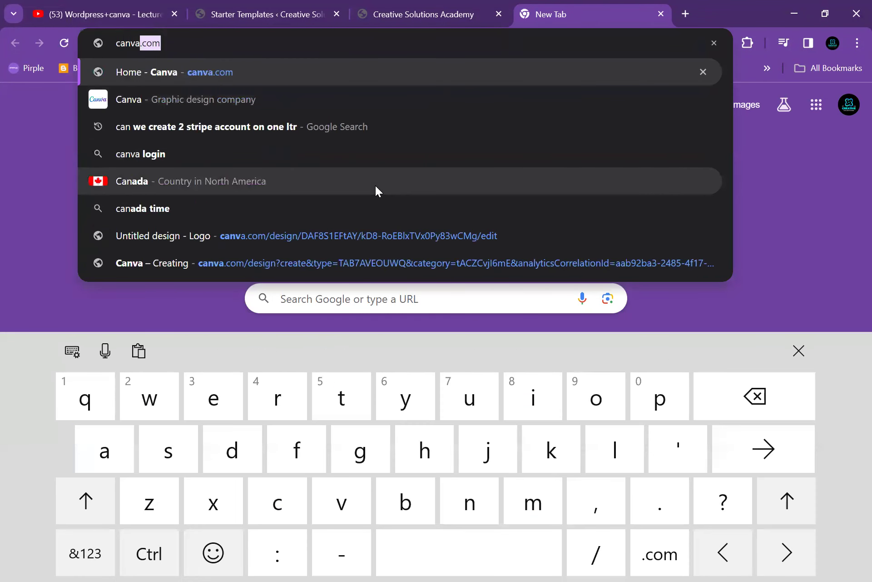
{"action": "type", "text": "com"}
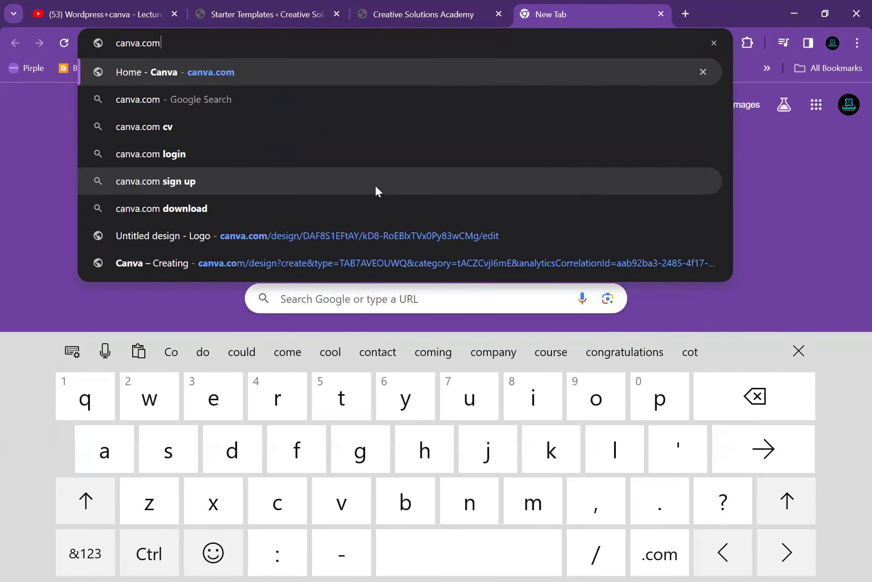
{"action": "key", "text": "Return"}
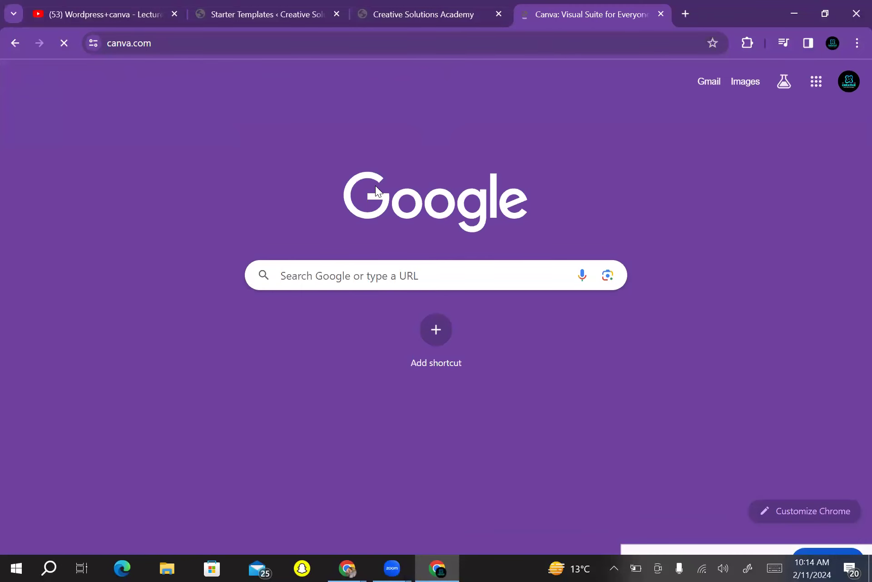
{"action": "scroll", "coordinate": [376, 188], "scroll_direction": "down", "scroll_amount": 20}
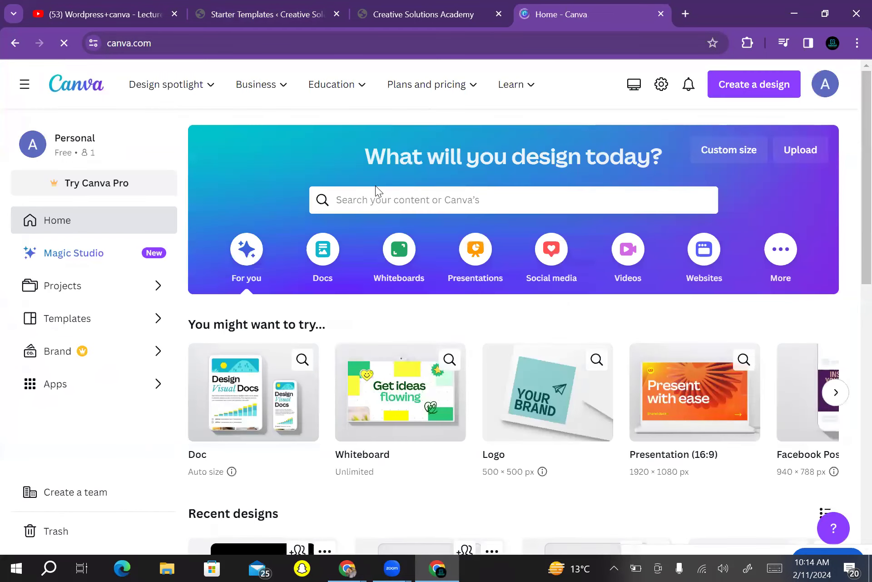
{"action": "scroll", "coordinate": [376, 190], "scroll_direction": "down", "scroll_amount": 12}
Scroll through your Canva projects, then switch to the finished Starter Templates tab
{"action": "scroll", "coordinate": [377, 190], "scroll_direction": "up", "scroll_amount": 3}
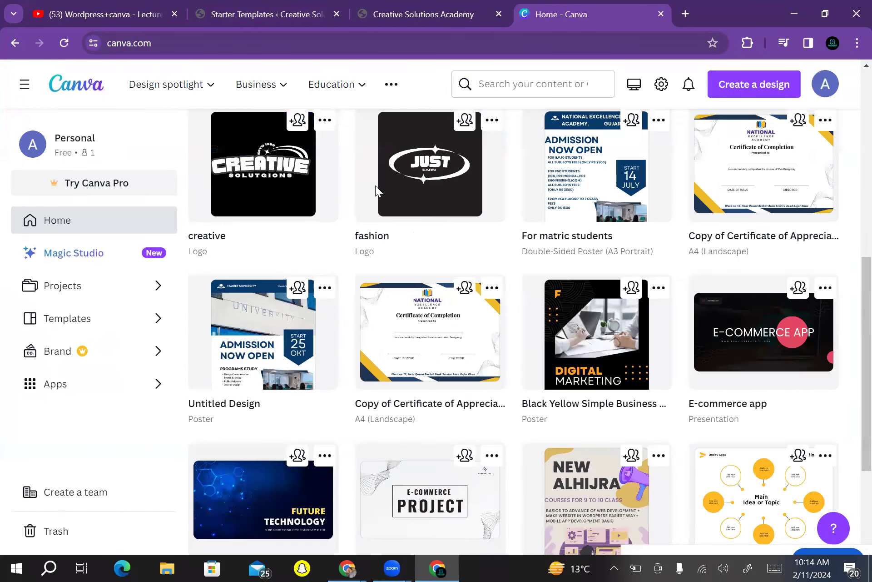
{"action": "scroll", "coordinate": [376, 190], "scroll_direction": "up", "scroll_amount": 10}
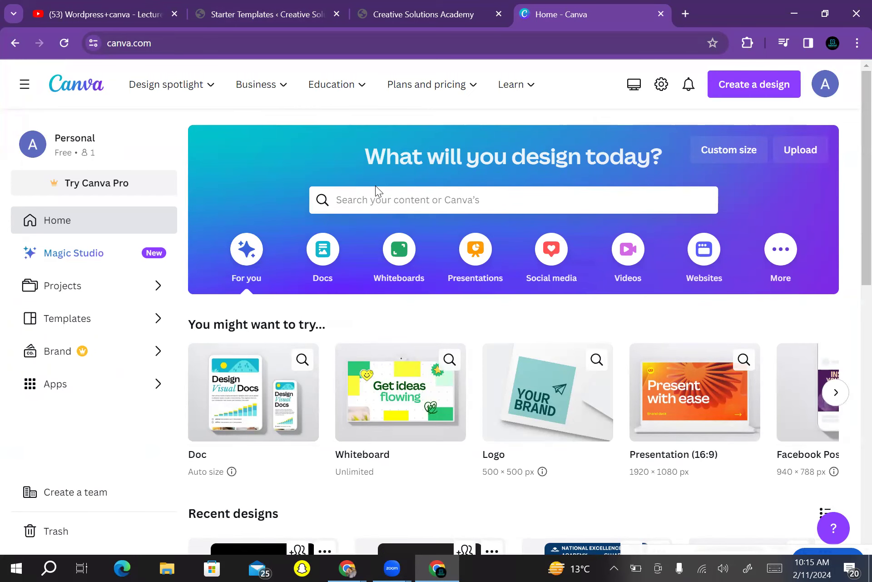
{"action": "scroll", "coordinate": [376, 190], "scroll_direction": "down", "scroll_amount": 5}
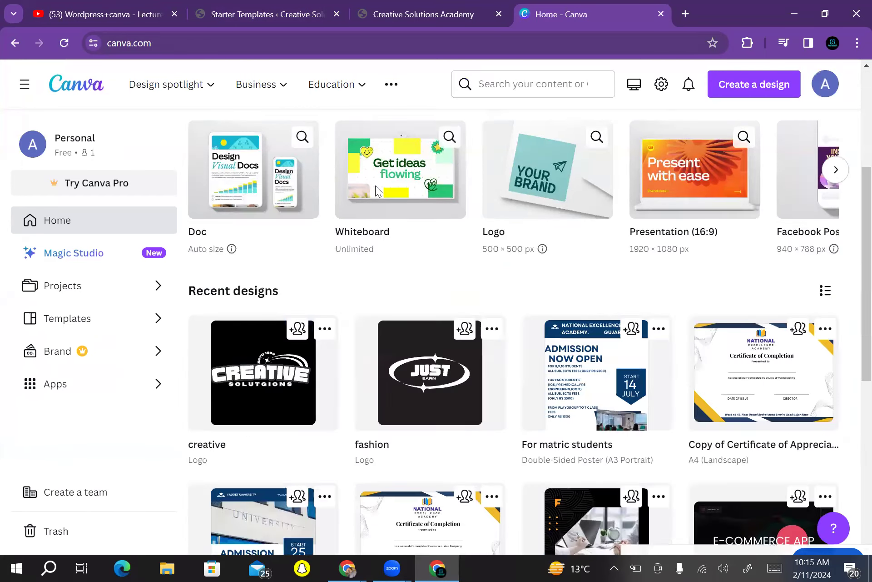
{"action": "scroll", "coordinate": [377, 190], "scroll_direction": "up", "scroll_amount": 5}
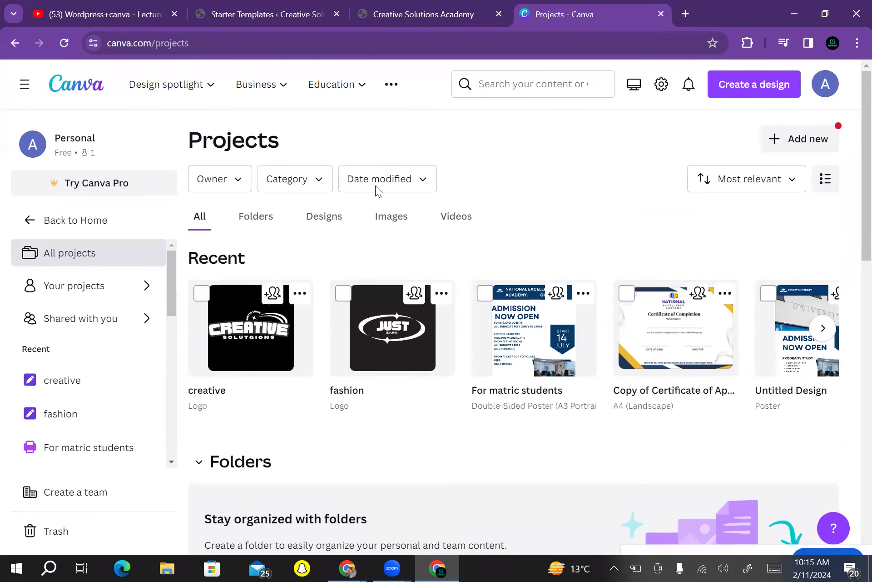
{"action": "scroll", "coordinate": [376, 190], "scroll_direction": "down", "scroll_amount": 6}
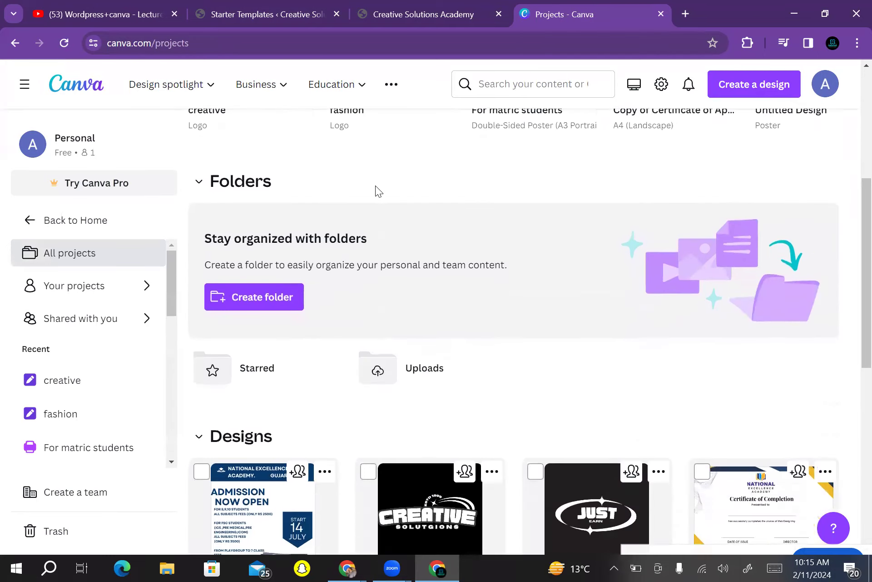
{"action": "scroll", "coordinate": [379, 191], "scroll_direction": "up", "scroll_amount": 6}
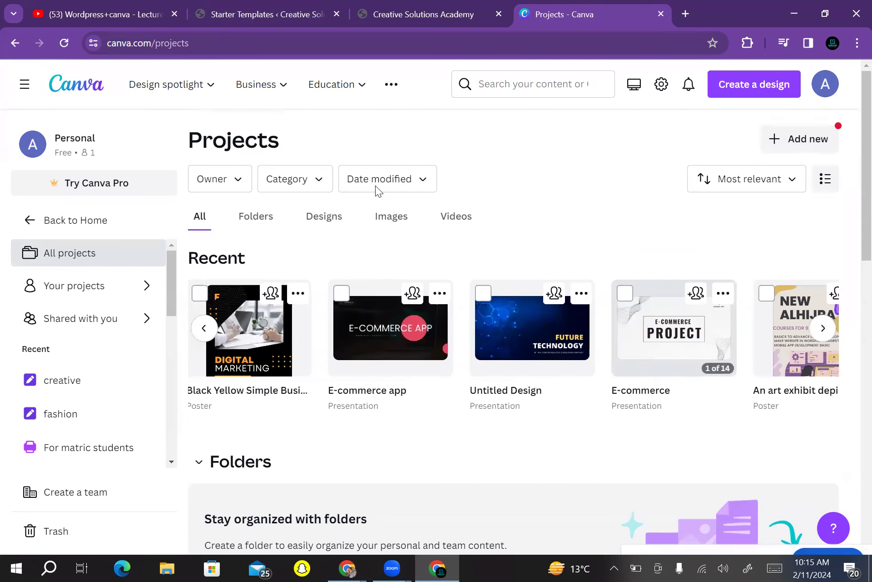
{"action": "scroll", "coordinate": [377, 191], "scroll_direction": "left", "scroll_amount": 5}
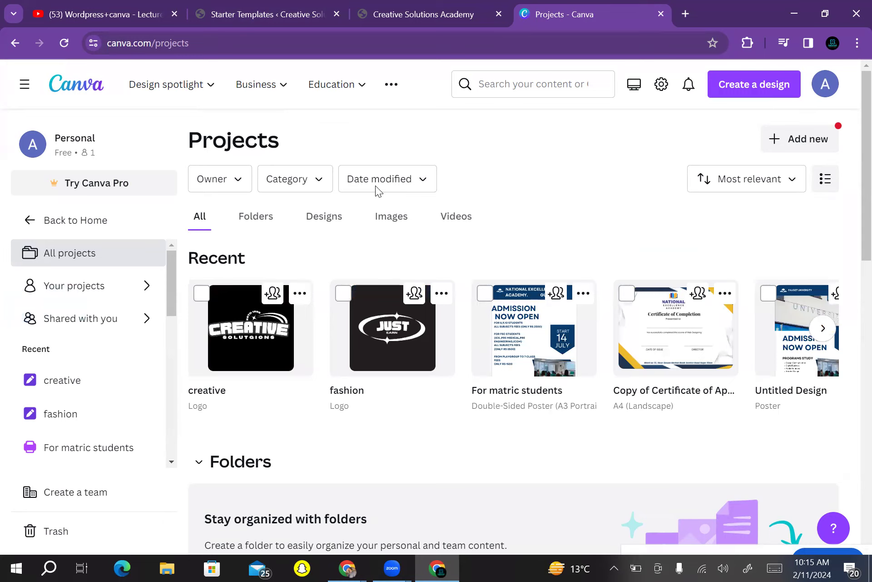
{"action": "scroll", "coordinate": [377, 191], "scroll_direction": "down", "scroll_amount": 2}
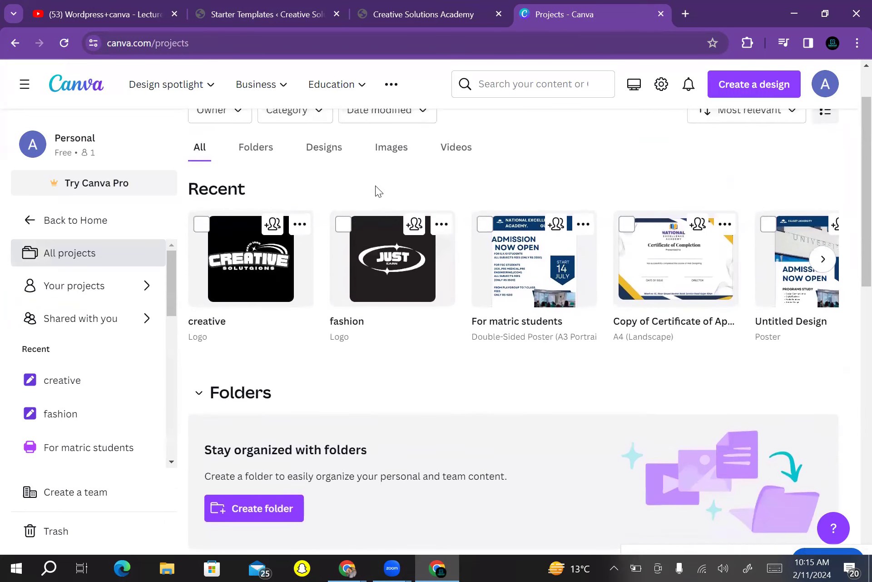
{"action": "scroll", "coordinate": [376, 191], "scroll_direction": "up", "scroll_amount": 2}
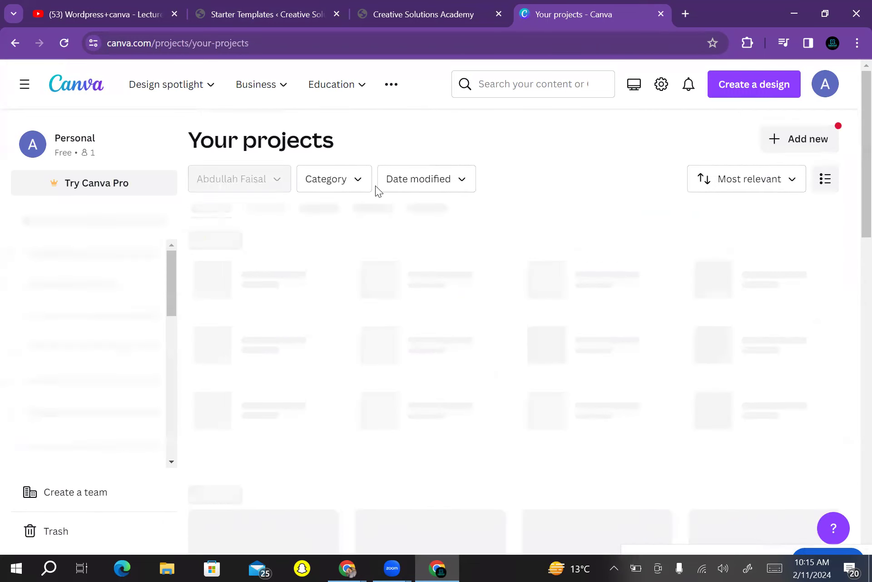
{"action": "scroll", "coordinate": [376, 191], "scroll_direction": "right", "scroll_amount": 3}
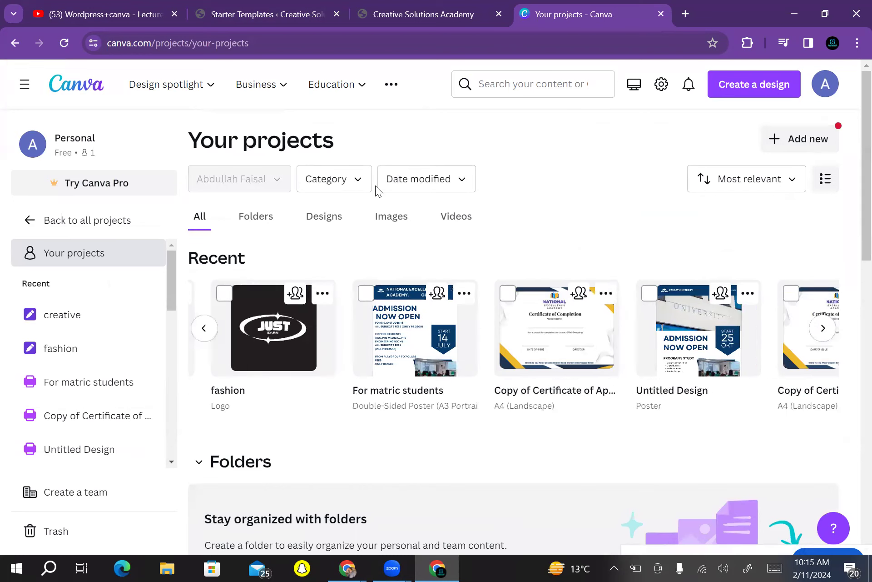
{"action": "scroll", "coordinate": [377, 191], "scroll_direction": "right", "scroll_amount": 10}
{"action": "scroll", "coordinate": [377, 191], "scroll_direction": "left", "scroll_amount": 14}
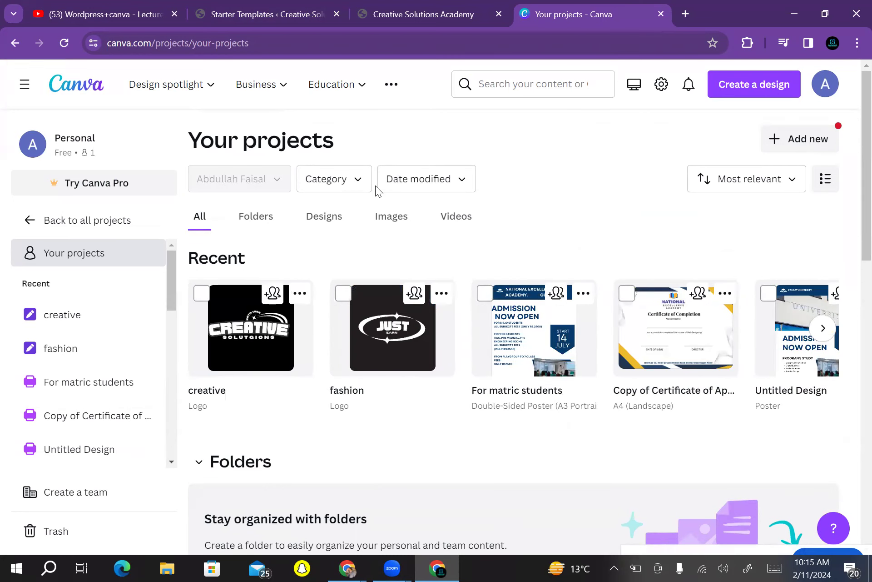
{"action": "key", "text": "ctrl+2"}
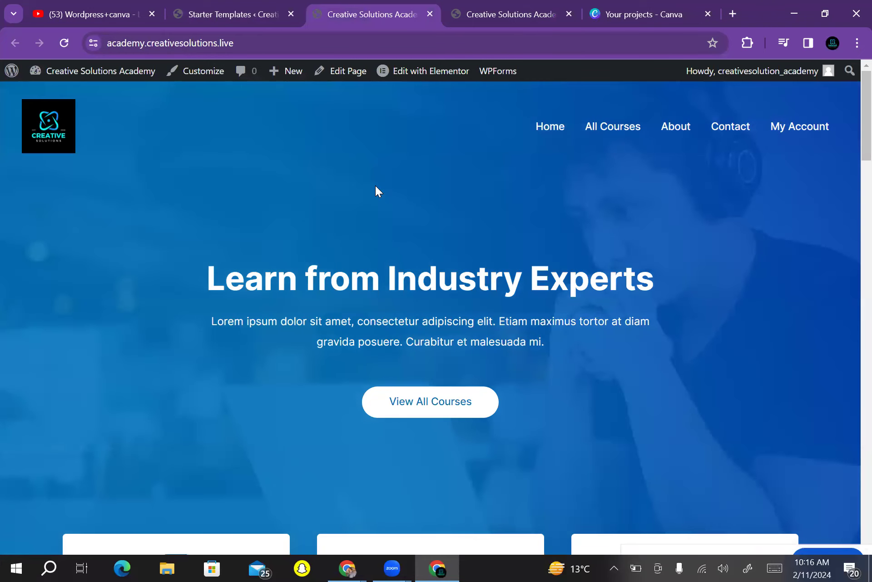
Reload the older site tab so it shows the new academy homepage, then scroll through it
{"action": "key", "text": "ctrl+Tab"}
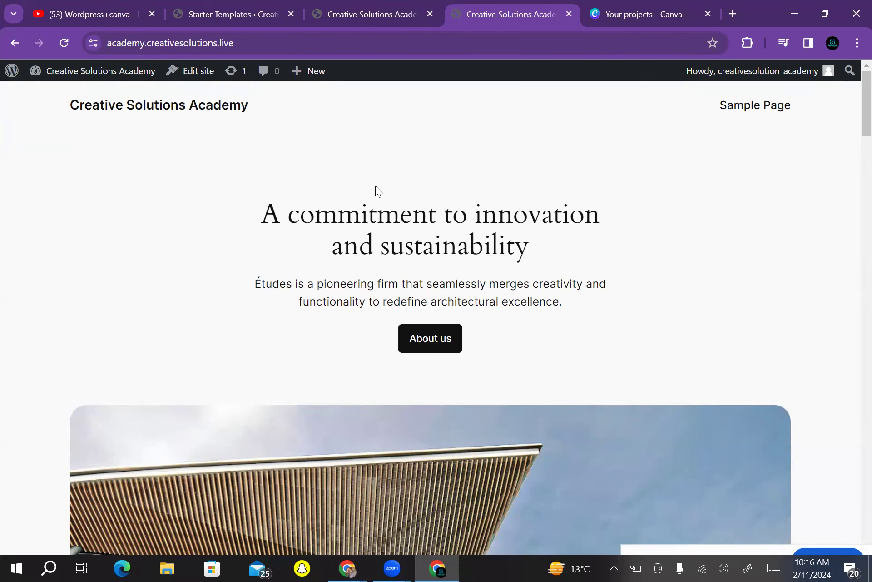
{"action": "key", "text": "F5"}
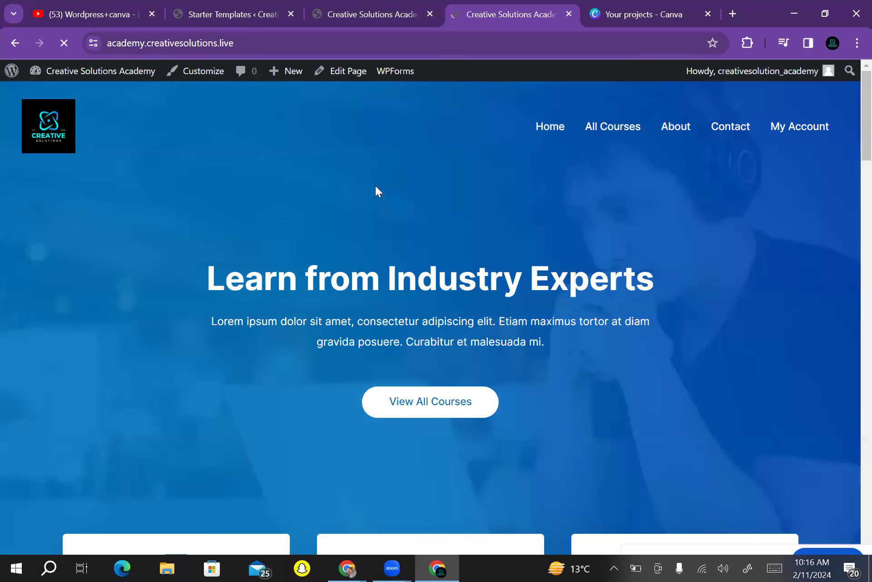
{"action": "scroll", "coordinate": [376, 190], "scroll_direction": "down", "scroll_amount": 5}
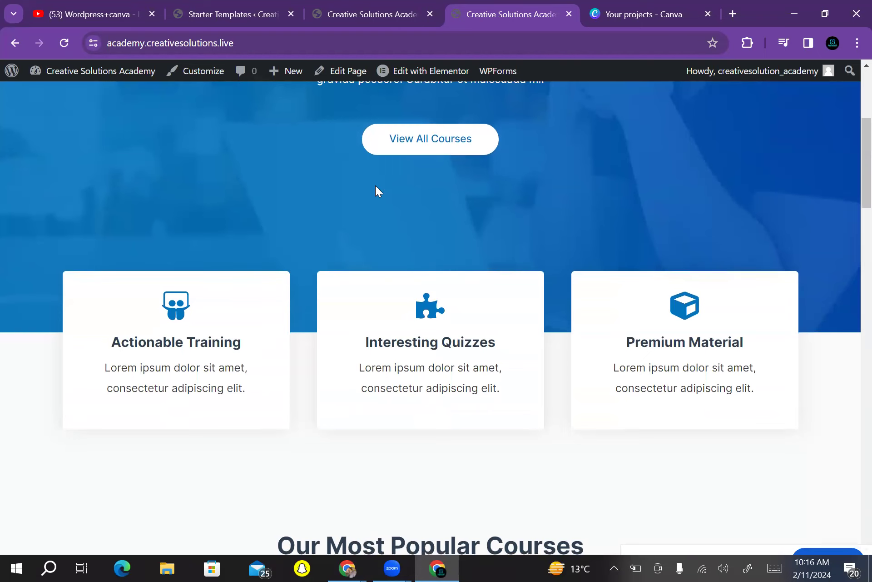
{"action": "scroll", "coordinate": [376, 191], "scroll_direction": "down", "scroll_amount": 20}
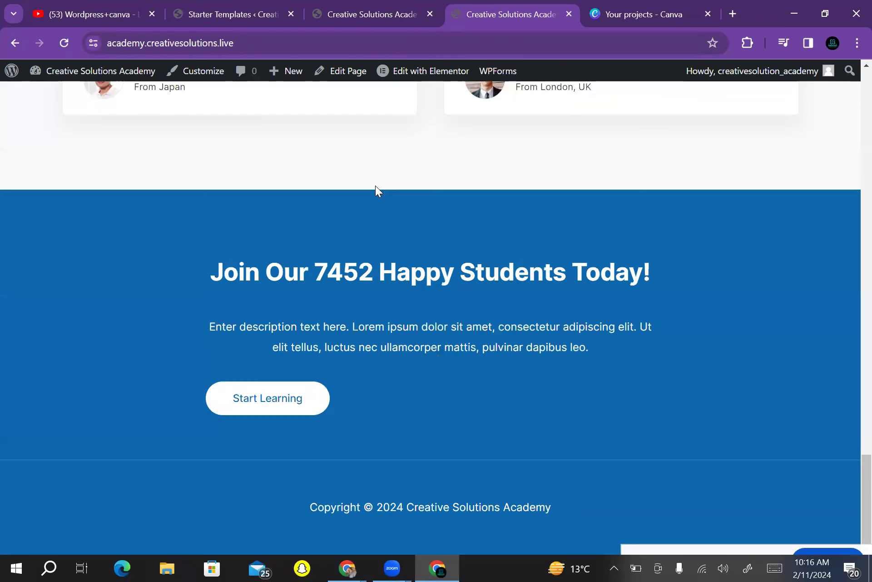
{"action": "scroll", "coordinate": [376, 191], "scroll_direction": "up", "scroll_amount": 20}
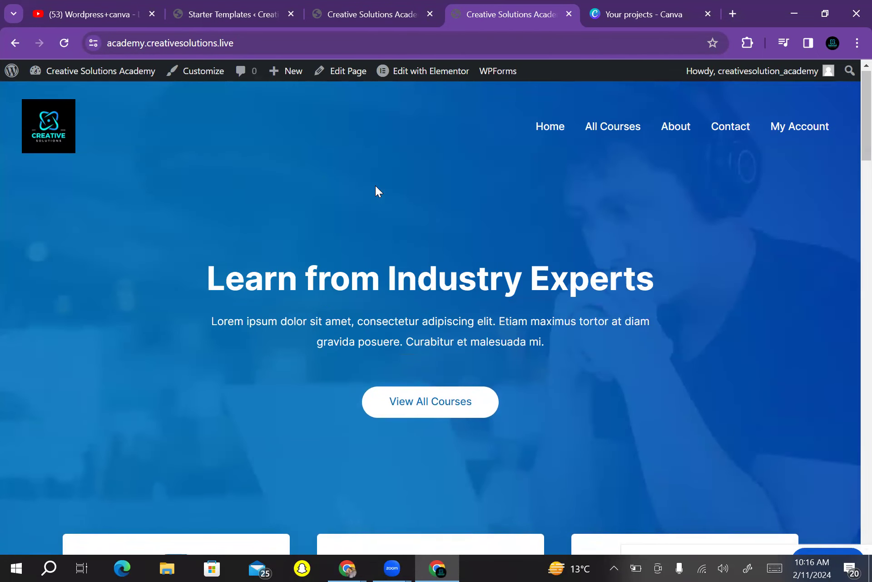
{"action": "scroll", "coordinate": [376, 190], "scroll_direction": "down", "scroll_amount": 15}
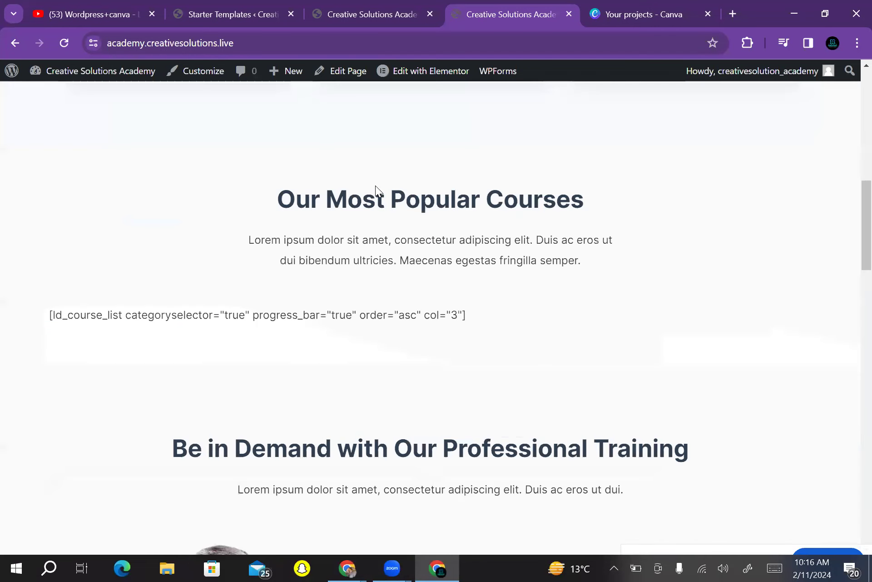
{"action": "scroll", "coordinate": [376, 191], "scroll_direction": "up", "scroll_amount": 15}
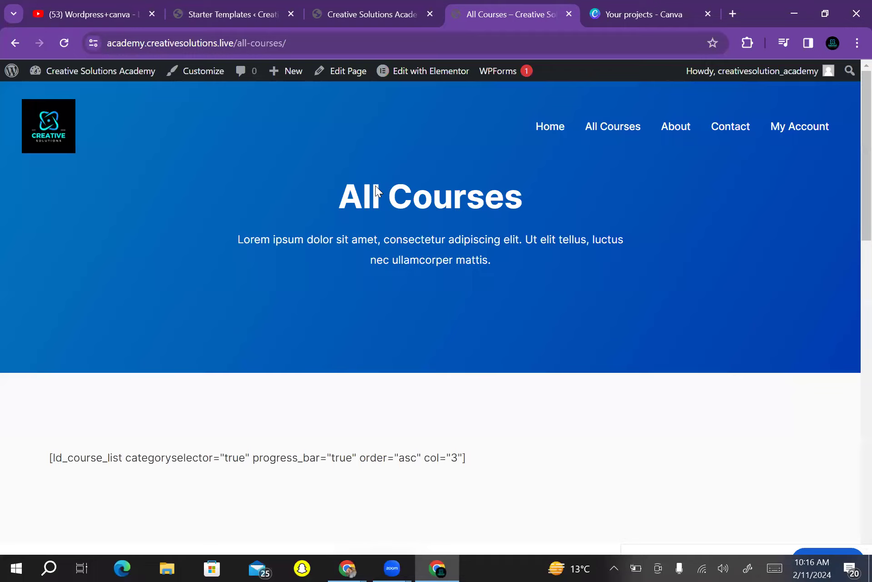
Scroll through the About page, reload it, and review it again
{"action": "scroll", "coordinate": [376, 190], "scroll_direction": "down", "scroll_amount": 10}
{"action": "scroll", "coordinate": [376, 191], "scroll_direction": "up", "scroll_amount": 10}
{"action": "scroll", "coordinate": [376, 190], "scroll_direction": "down", "scroll_amount": 4}
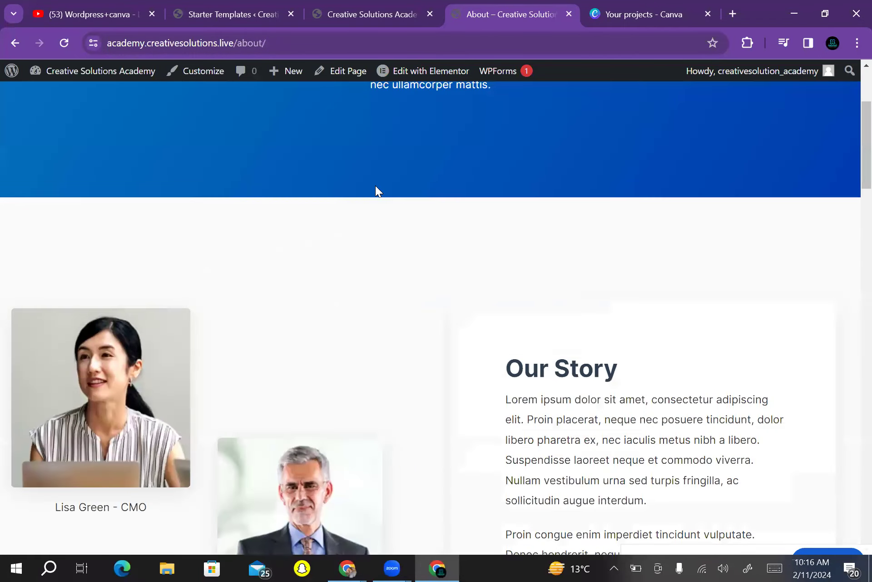
{"action": "scroll", "coordinate": [376, 191], "scroll_direction": "down", "scroll_amount": 10}
{"action": "key", "text": "F5"}
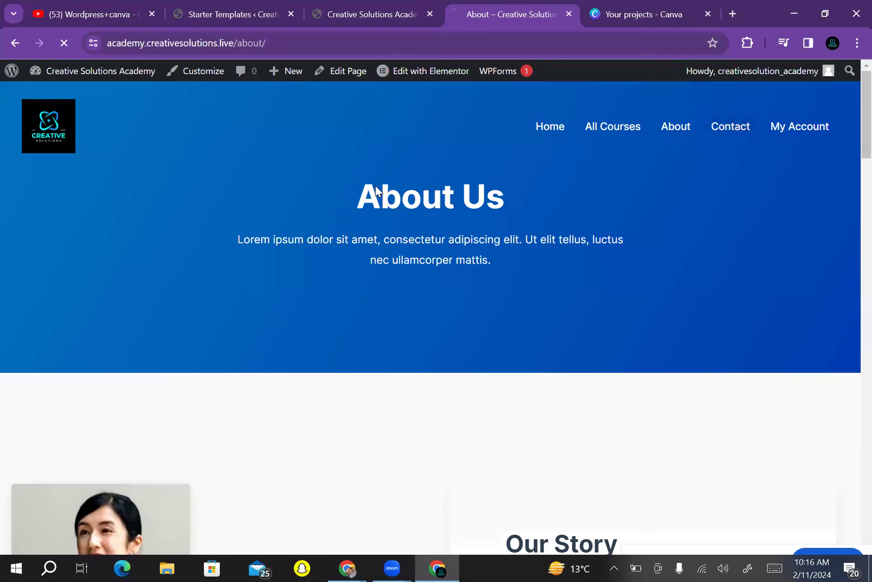
{"action": "scroll", "coordinate": [376, 191], "scroll_direction": "down", "scroll_amount": 15}
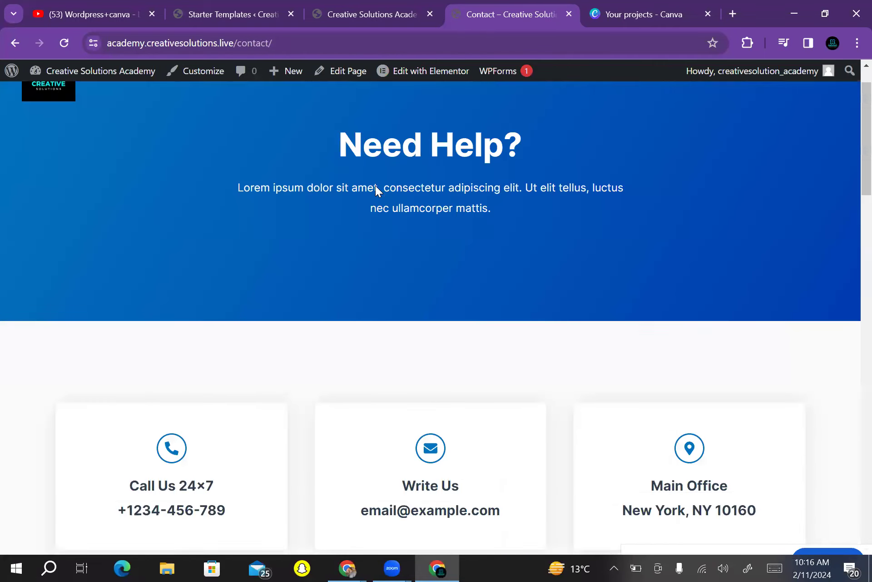
{"action": "scroll", "coordinate": [376, 191], "scroll_direction": "up", "scroll_amount": 15}
Review the My Account page, then return to the academy homepage
{"action": "left_click", "coordinate": [799, 126]}
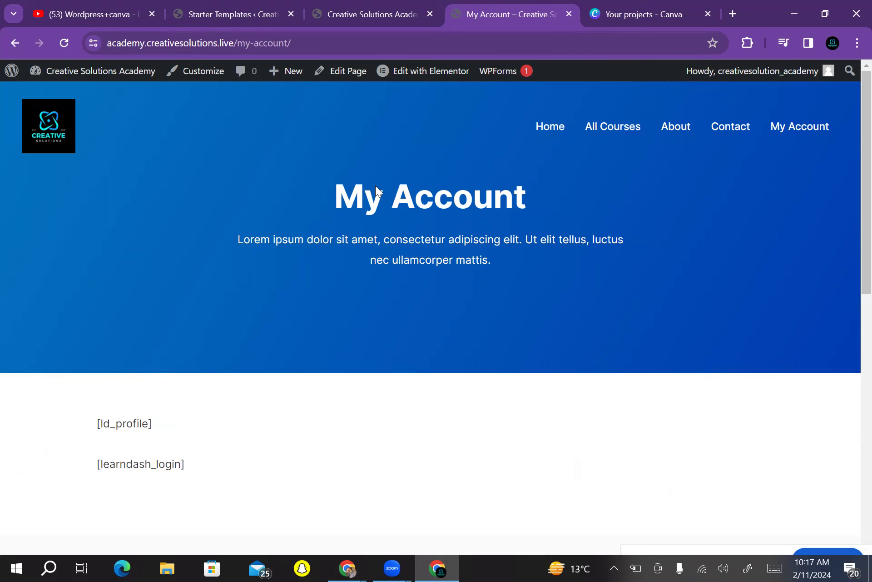
{"action": "scroll", "coordinate": [376, 190], "scroll_direction": "down", "scroll_amount": 10}
{"action": "scroll", "coordinate": [377, 190], "scroll_direction": "up", "scroll_amount": 10}
{"action": "left_click", "coordinate": [550, 127]}
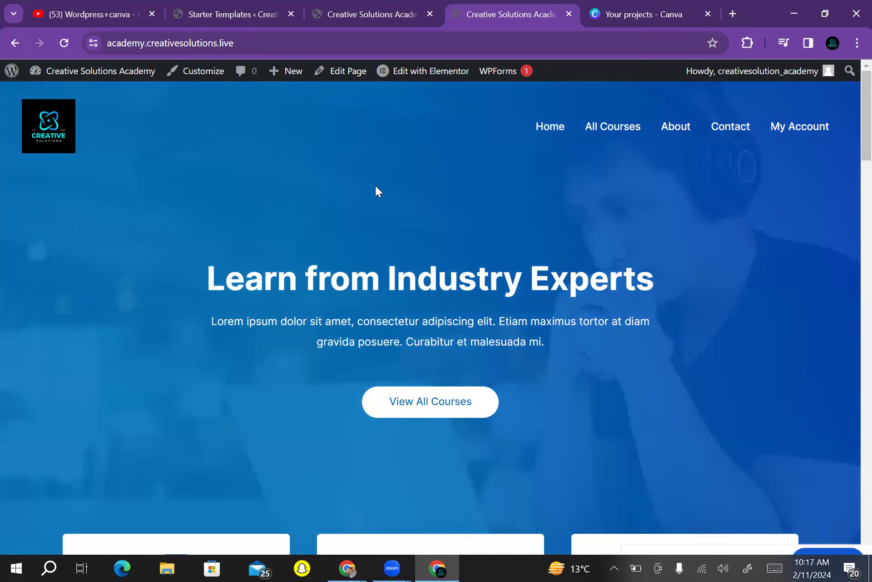
{"action": "scroll", "coordinate": [376, 190], "scroll_direction": "down", "scroll_amount": 15}
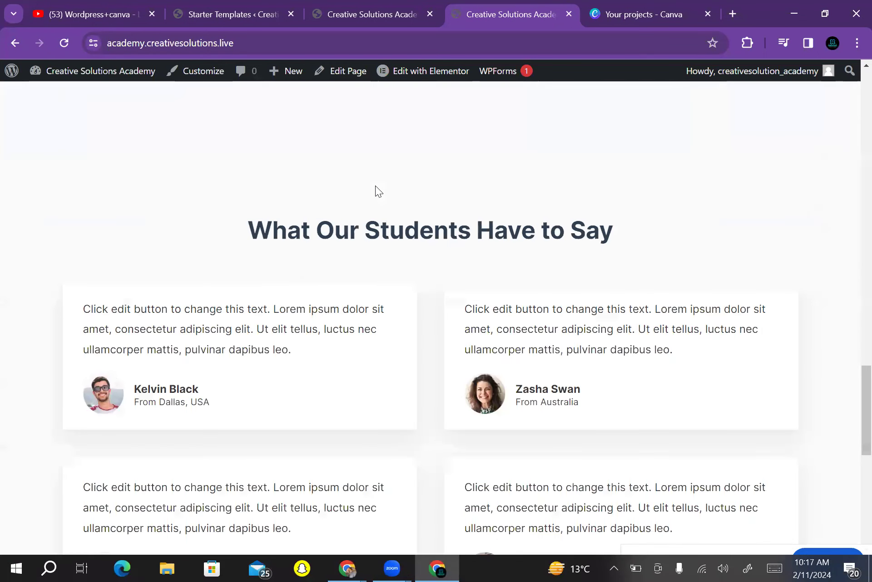
{"action": "scroll", "coordinate": [376, 190], "scroll_direction": "up", "scroll_amount": 15}
{"action": "scroll", "coordinate": [377, 189], "scroll_direction": "down", "scroll_amount": 3}
{"action": "scroll", "coordinate": [376, 190], "scroll_direction": "up", "scroll_amount": 3}
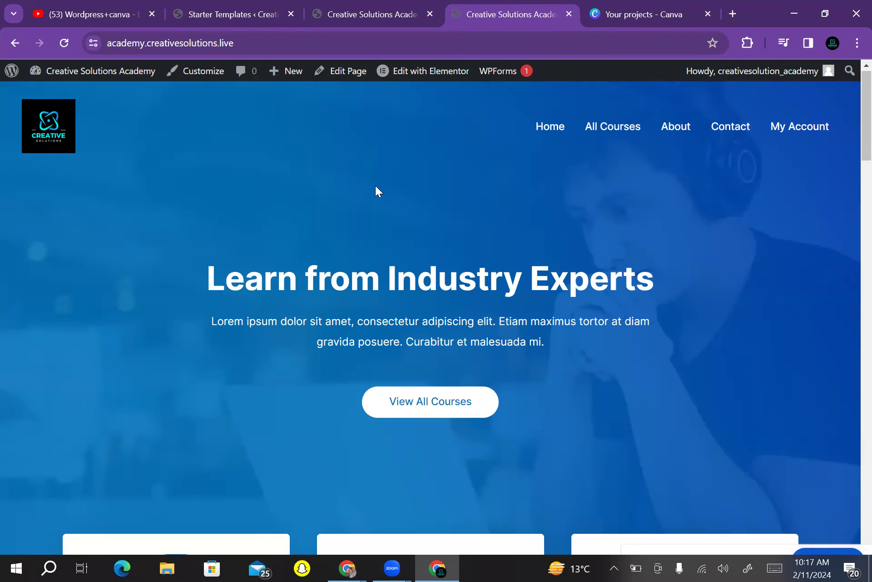
{"action": "scroll", "coordinate": [376, 191], "scroll_direction": "down", "scroll_amount": 10}
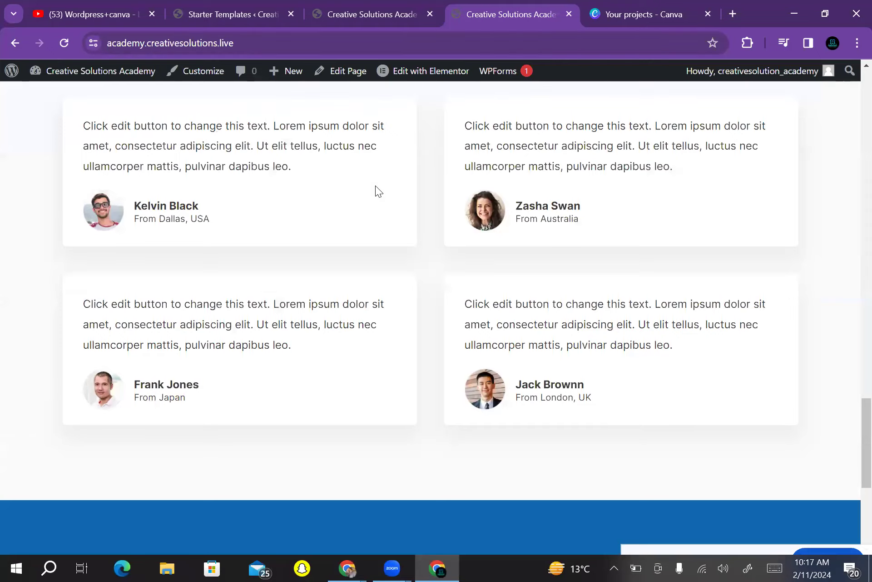
{"action": "scroll", "coordinate": [377, 191], "scroll_direction": "up", "scroll_amount": 15}
{"action": "scroll", "coordinate": [376, 191], "scroll_direction": "down", "scroll_amount": 12}
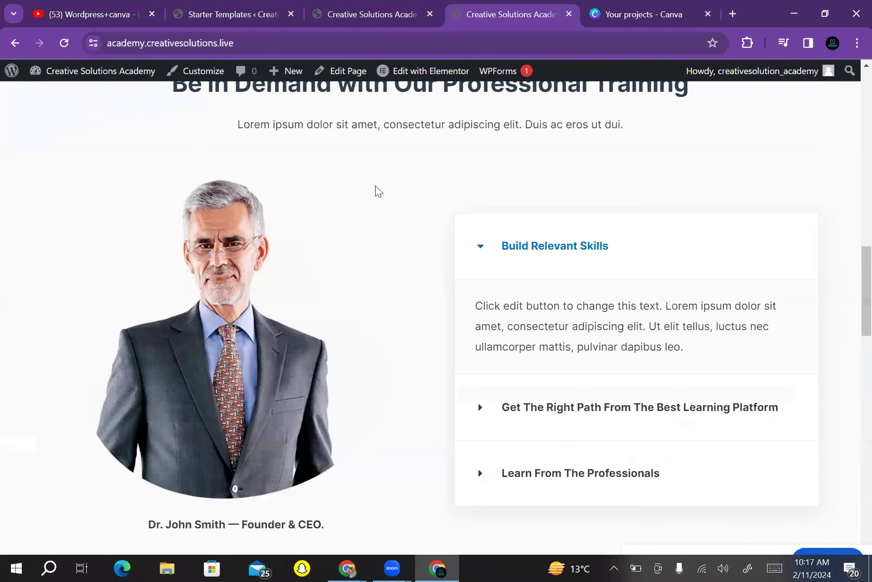
{"action": "scroll", "coordinate": [376, 190], "scroll_direction": "down", "scroll_amount": 10}
{"action": "scroll", "coordinate": [376, 191], "scroll_direction": "up", "scroll_amount": 20}
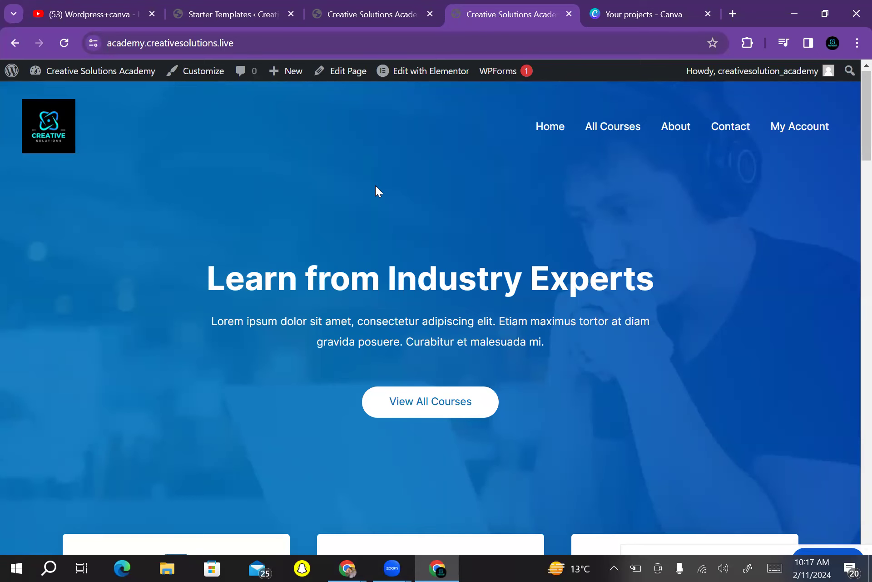
{"action": "scroll", "coordinate": [377, 191], "scroll_direction": "down", "scroll_amount": 2}
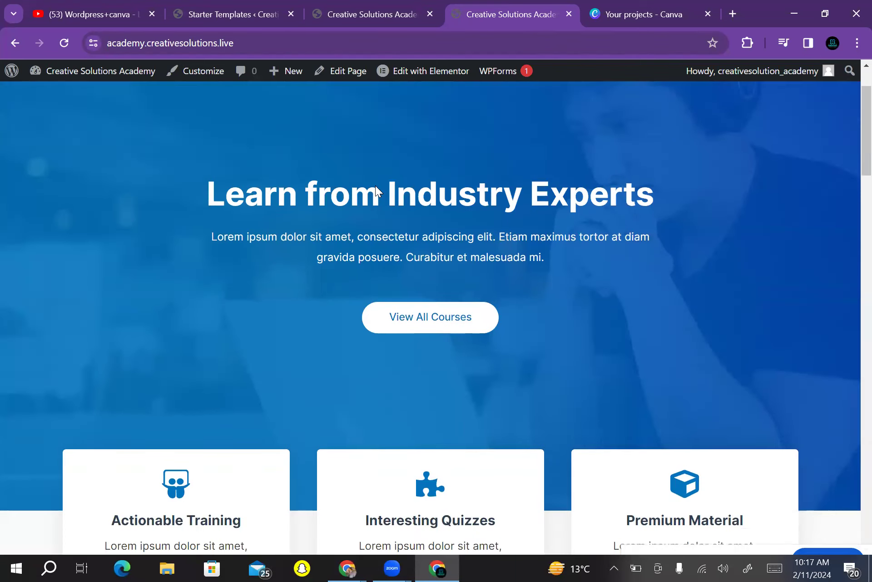
{"action": "scroll", "coordinate": [376, 191], "scroll_direction": "down", "scroll_amount": 10}
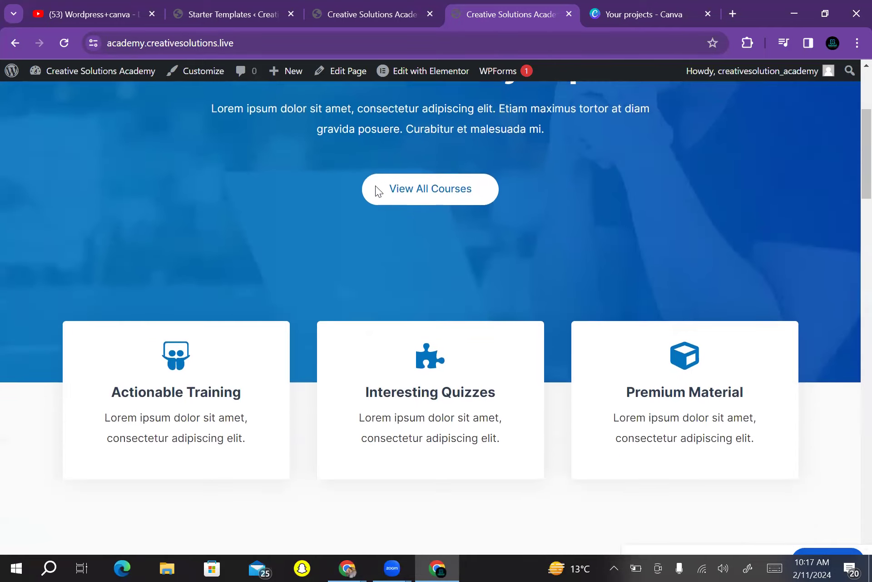
{"action": "scroll", "coordinate": [377, 191], "scroll_direction": "up", "scroll_amount": 11}
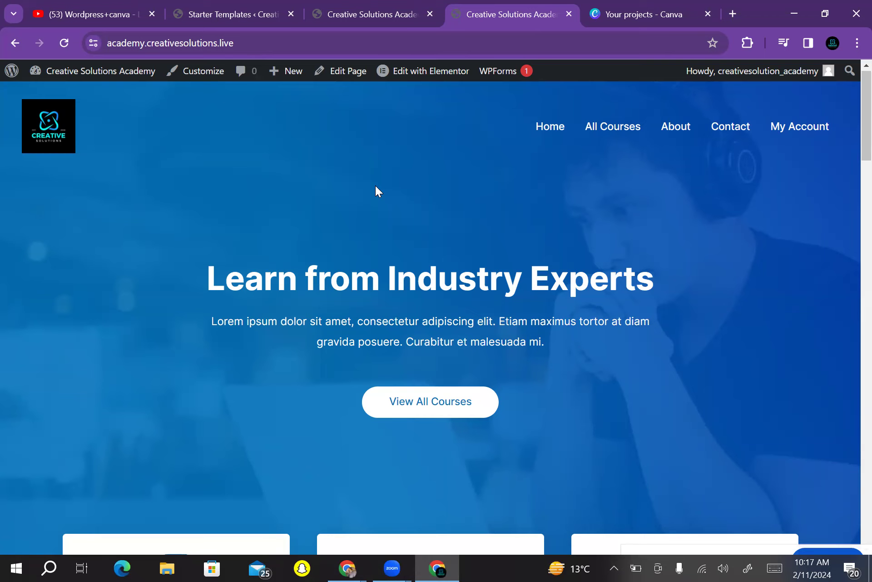
{"action": "key", "text": "ctrl+t"}
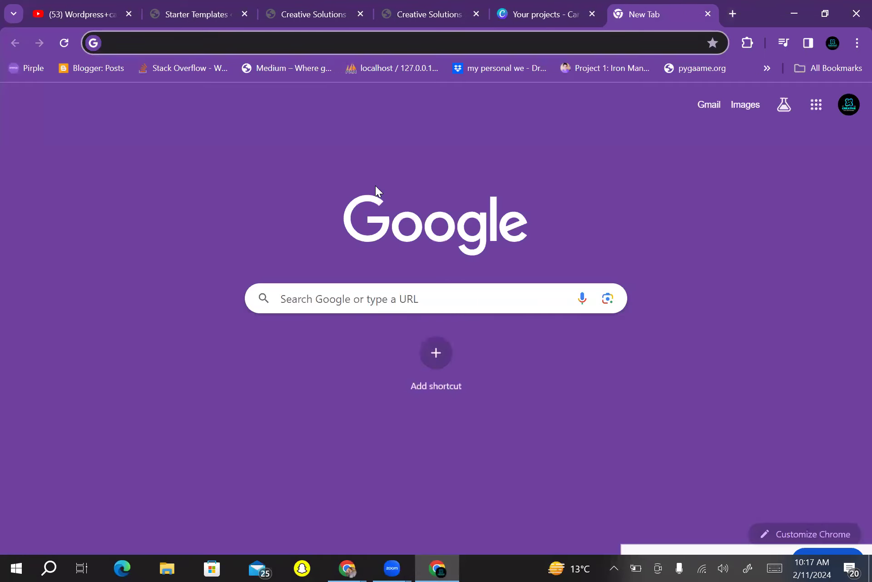
Enter 'chat' in the address bar to go to the suggested ChatGPT site
{"action": "left_click", "coordinate": [116, 43]}
{"action": "type", "text": "char"}
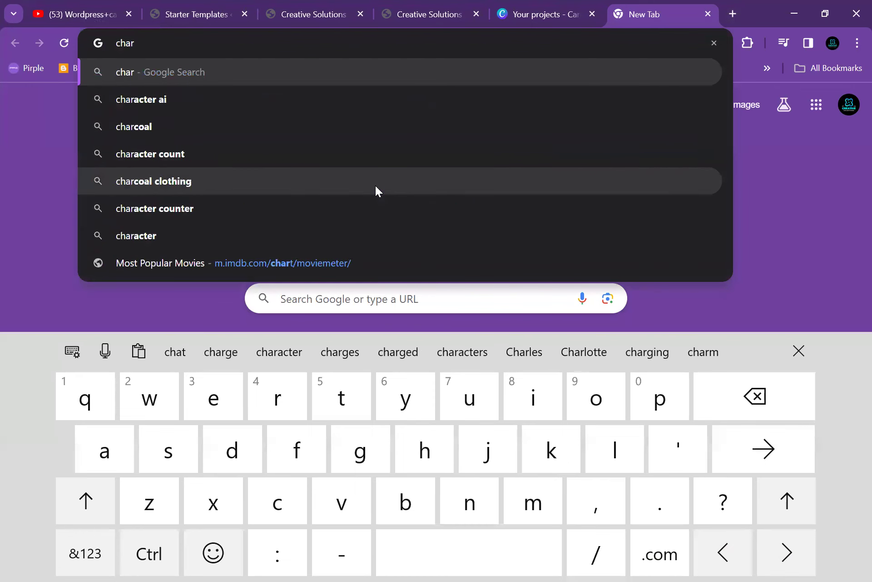
{"action": "key", "text": "BackSpace"}
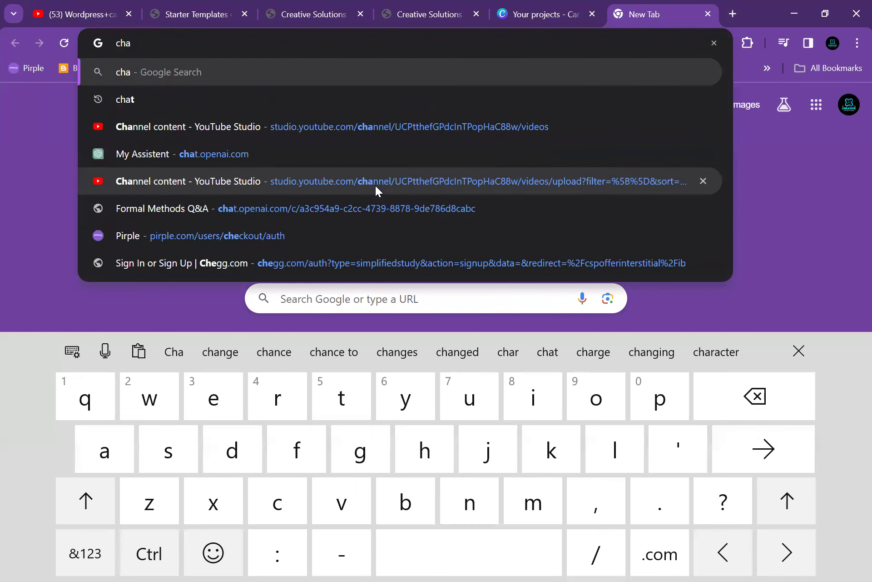
{"action": "type", "text": "t.openai.com"}
{"action": "key", "text": "Return"}
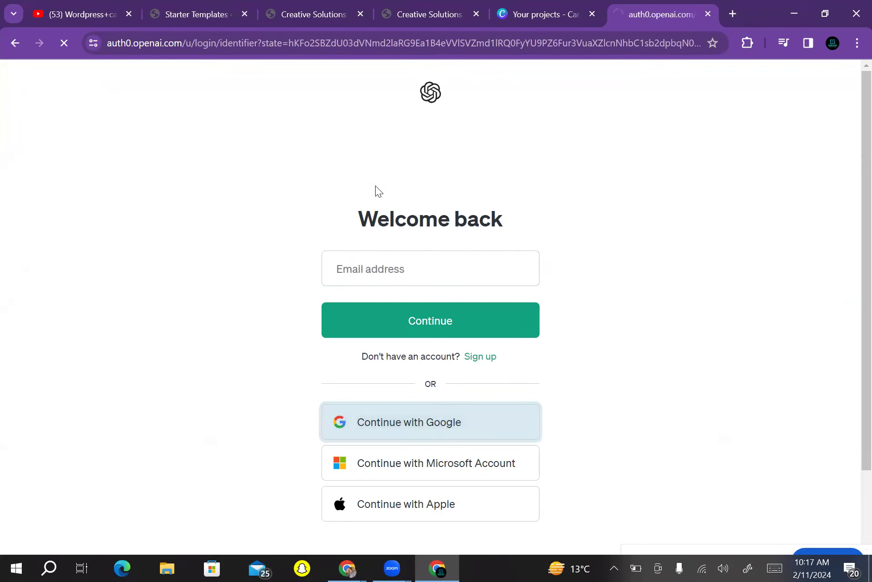
Switch between tabs, ending on the Creative Solutions Academy homepage tab
{"action": "key", "text": "ctrl+3"}
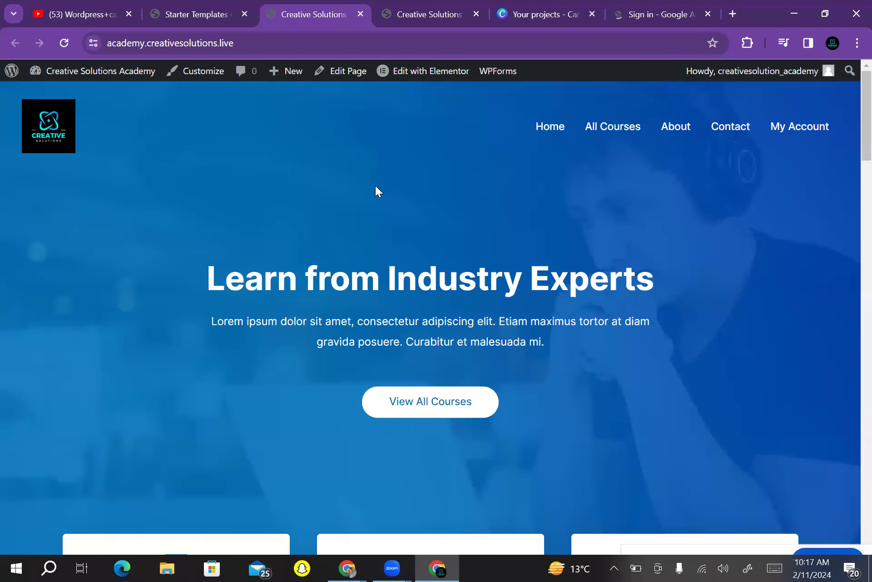
{"action": "key", "text": "ctrl+6"}
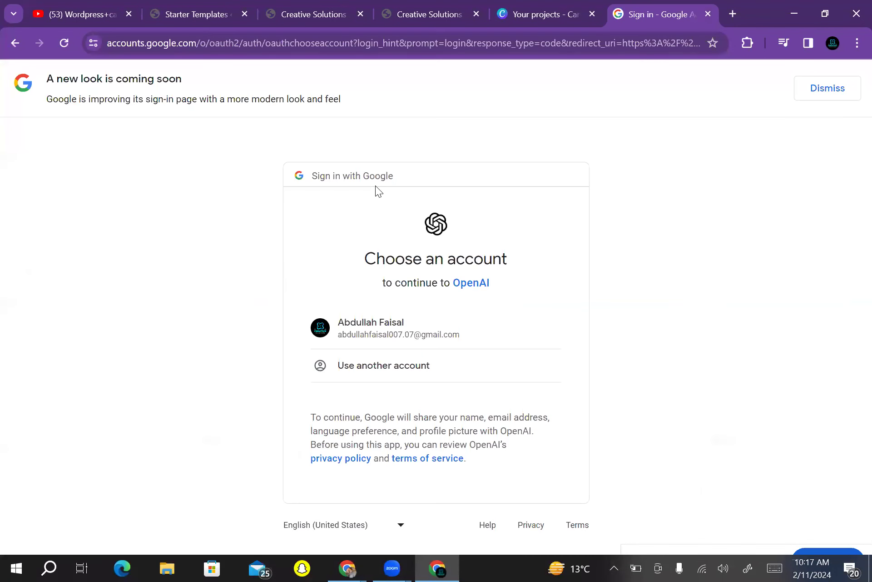
{"action": "key", "text": "ctrl+3"}
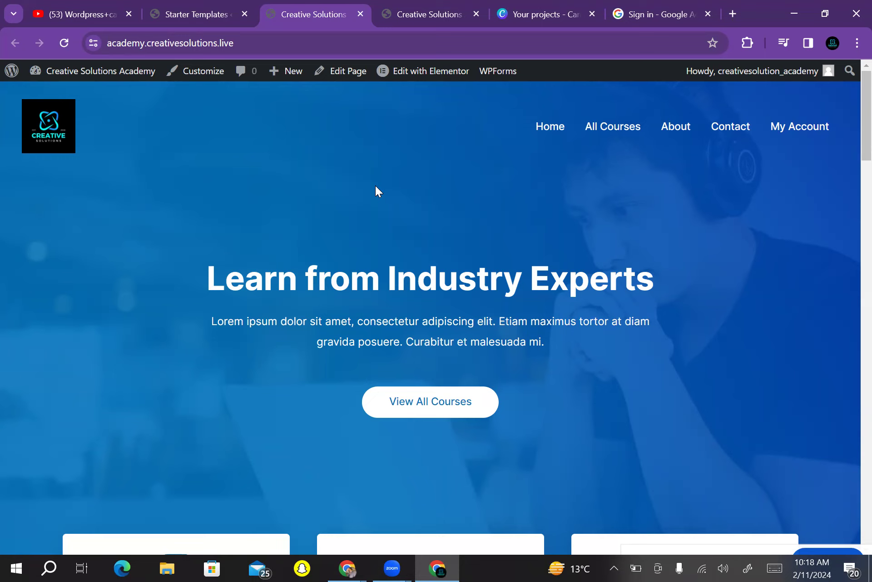
Scroll down the academy homepage and back up to the hero
{"action": "scroll", "coordinate": [378, 190], "scroll_direction": "down", "scroll_amount": 20}
{"action": "scroll", "coordinate": [378, 191], "scroll_direction": "up", "scroll_amount": 2}
{"action": "scroll", "coordinate": [378, 190], "scroll_direction": "up", "scroll_amount": 20}
Select the academy site URL in Chrome's address bar, then launch Microsoft Edge
{"action": "key", "text": "alt+d"}
{"action": "key", "text": "shift+F10"}
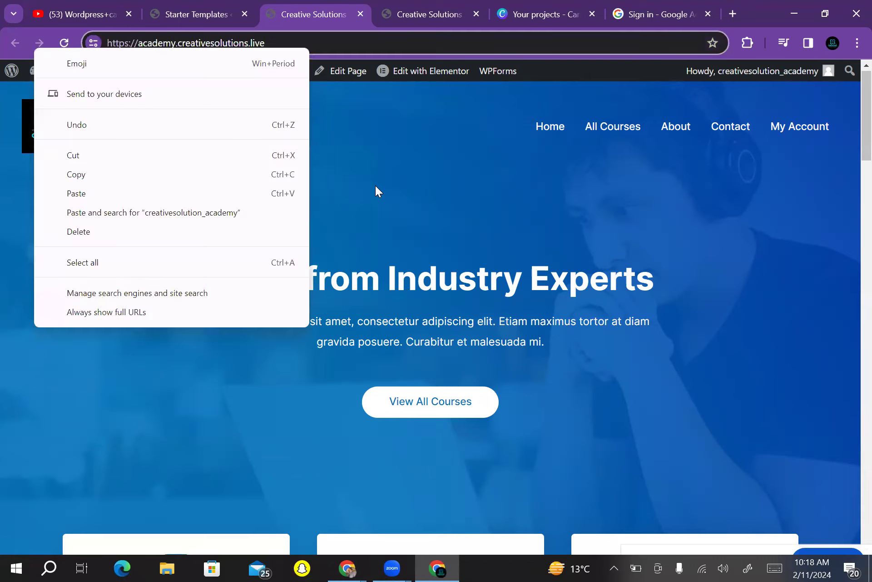
{"action": "left_click", "coordinate": [186, 43]}
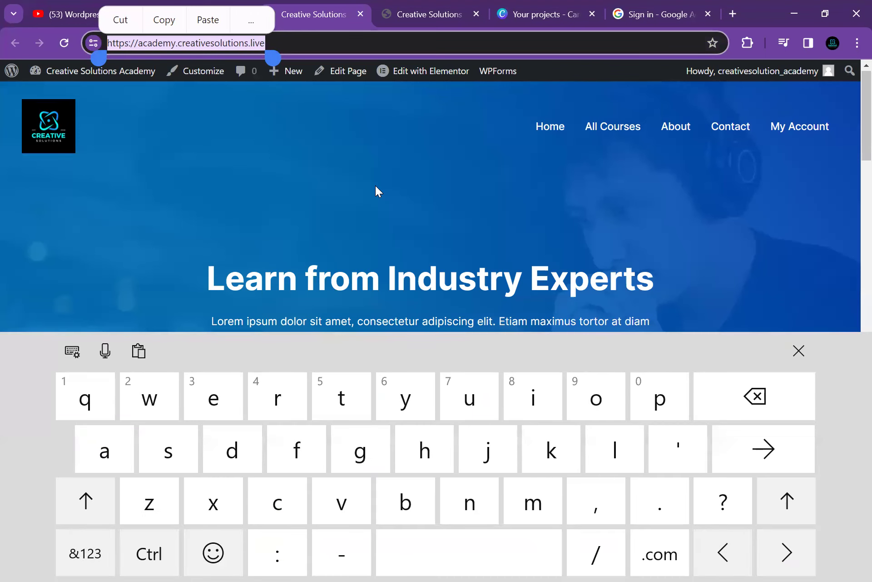
{"action": "left_click", "coordinate": [377, 191]}
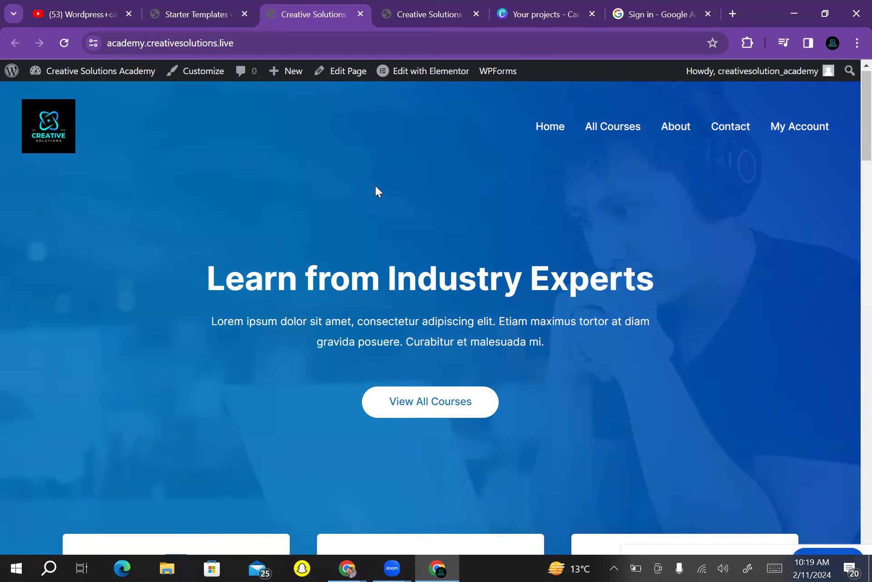
{"action": "left_click", "coordinate": [170, 43]}
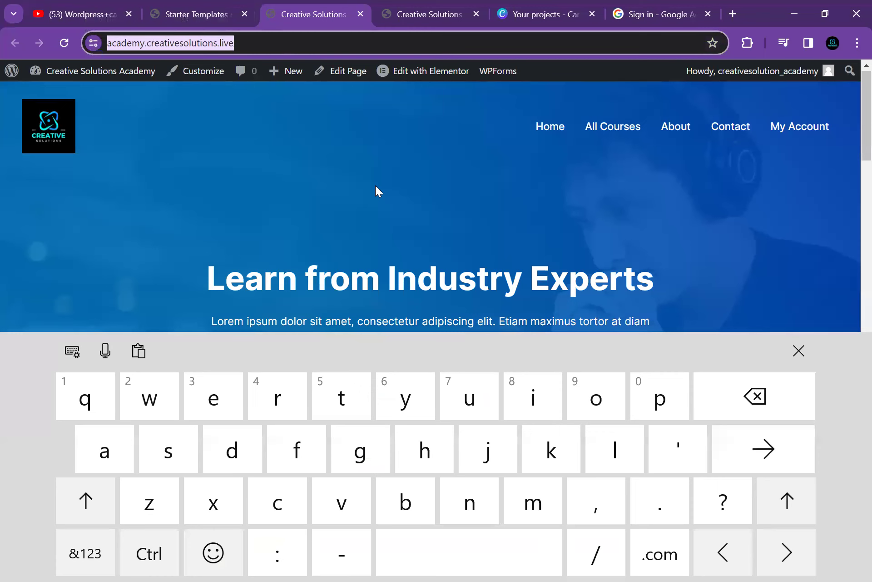
{"action": "left_click", "coordinate": [377, 190]}
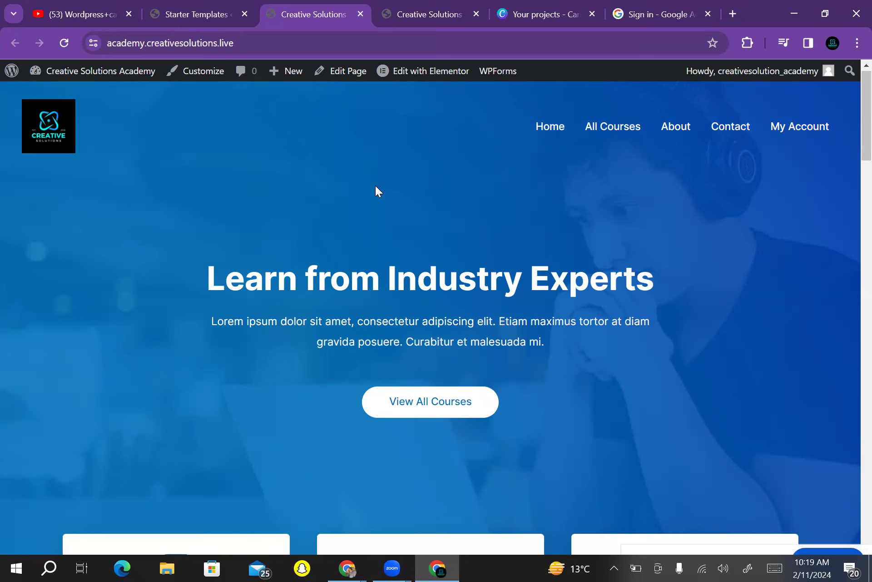
{"action": "left_click", "coordinate": [123, 567]}
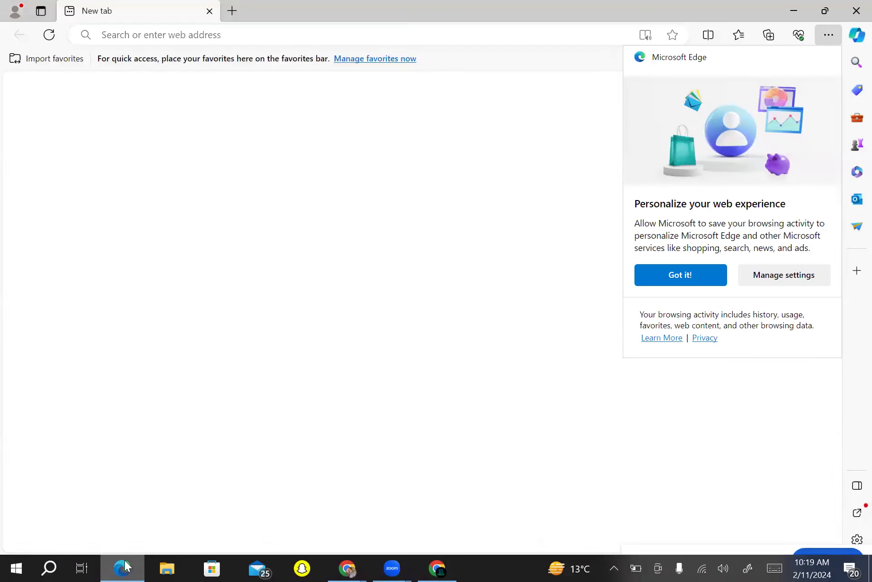
Copy the academy URL from Chrome, load it in Edge, then bring the Google Meet window forward
{"action": "left_click", "coordinate": [124, 565]}
{"action": "left_click", "coordinate": [170, 43]}
{"action": "key", "text": "ctrl+c"}
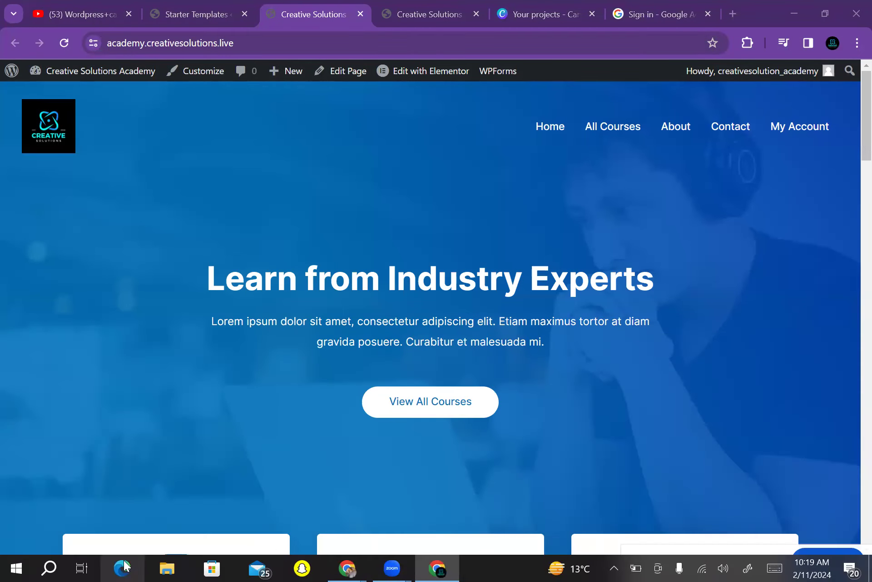
{"action": "left_click", "coordinate": [123, 567]}
{"action": "left_click", "coordinate": [102, 35]}
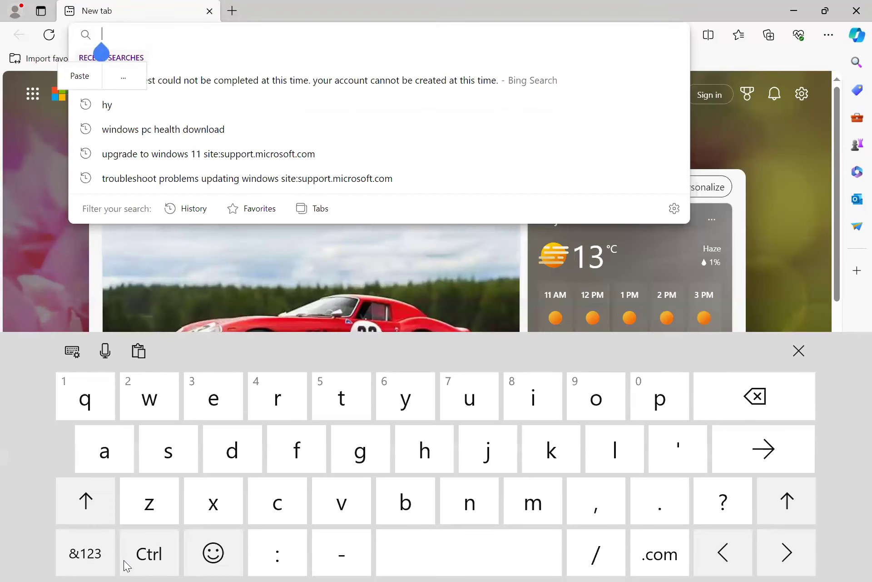
{"action": "left_click", "coordinate": [79, 76]}
{"action": "key", "text": "Return"}
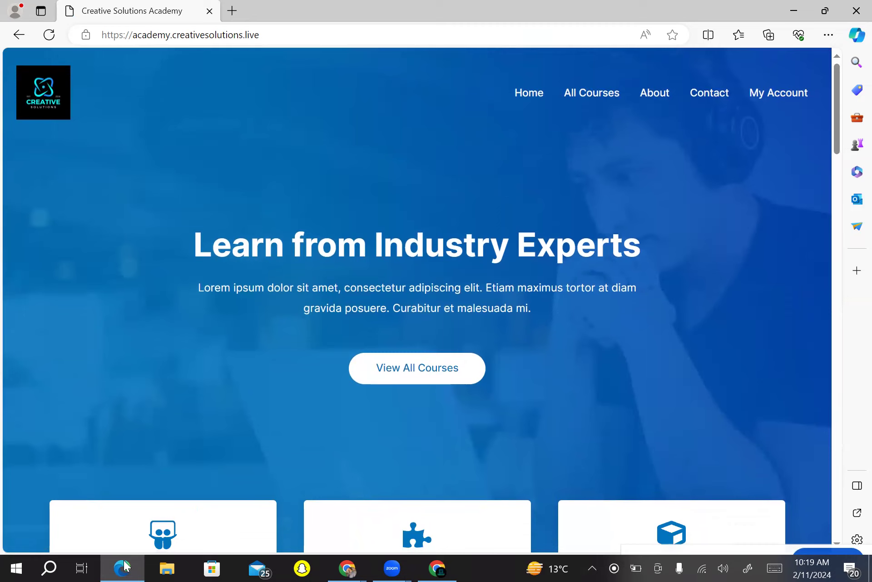
{"action": "left_click", "coordinate": [347, 566]}
{"action": "left_click", "coordinate": [288, 528]}
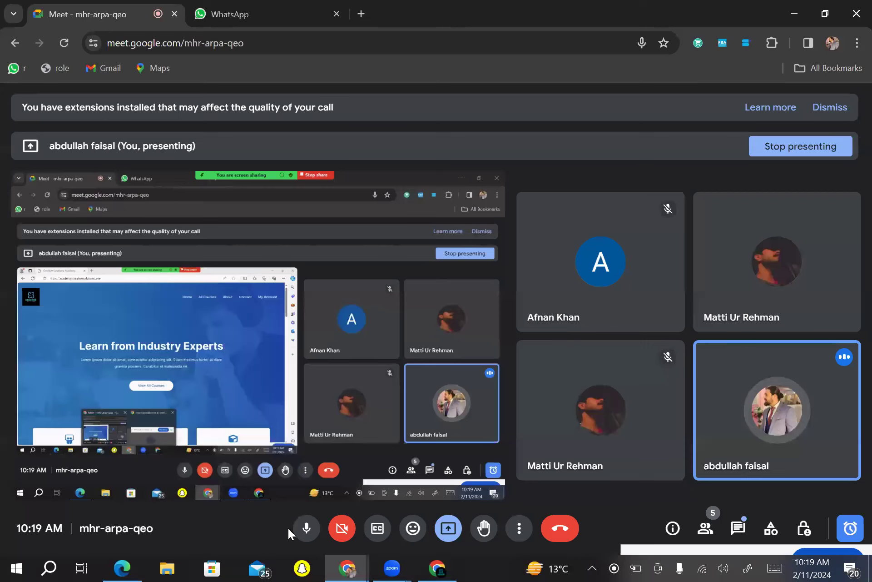
Bring the Chrome academy window forward, then switch to Edge showing the homepage
{"action": "left_click", "coordinate": [446, 560]}
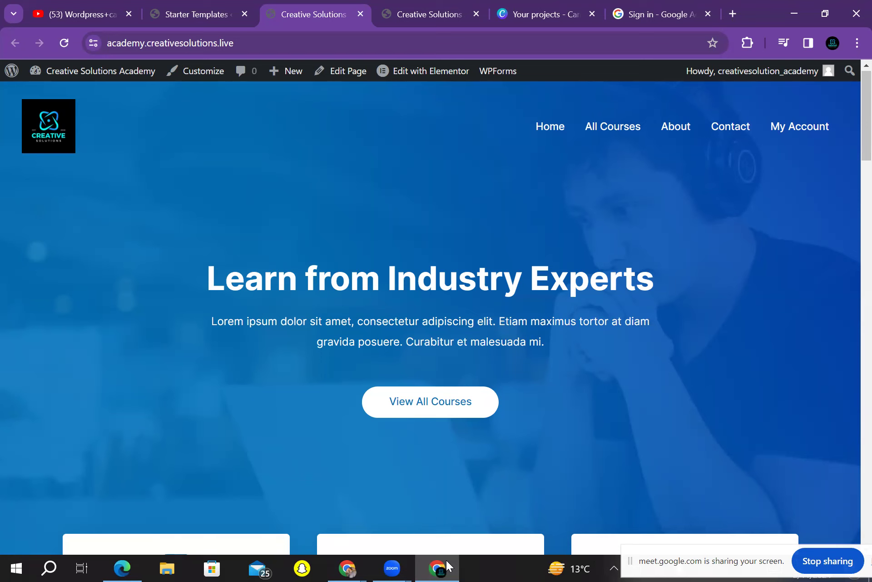
{"action": "left_click", "coordinate": [123, 567]}
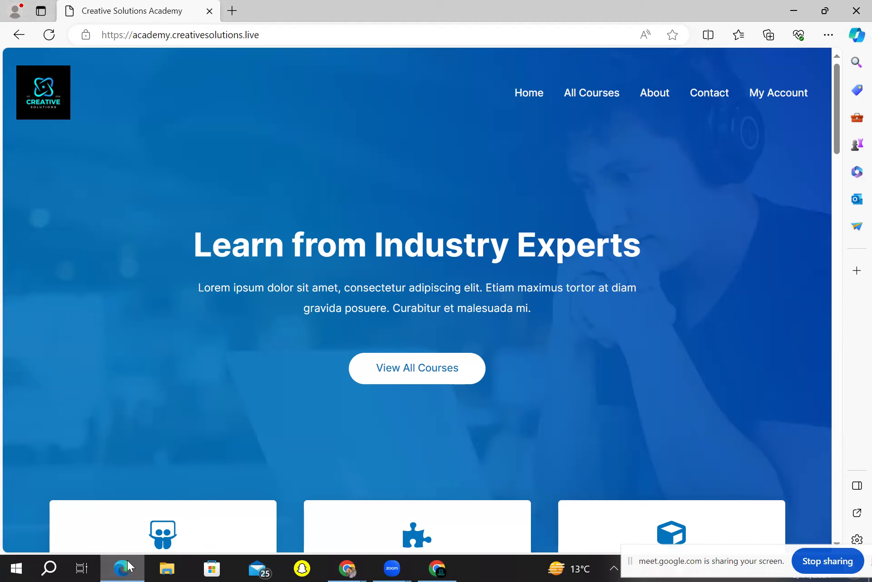
Scroll the homepage, then open and scroll through the All Courses page
{"action": "scroll", "coordinate": [418, 300], "scroll_direction": "down", "scroll_amount": 10}
{"action": "scroll", "coordinate": [417, 299], "scroll_direction": "up", "scroll_amount": 10}
{"action": "scroll", "coordinate": [417, 300], "scroll_direction": "down", "scroll_amount": 15}
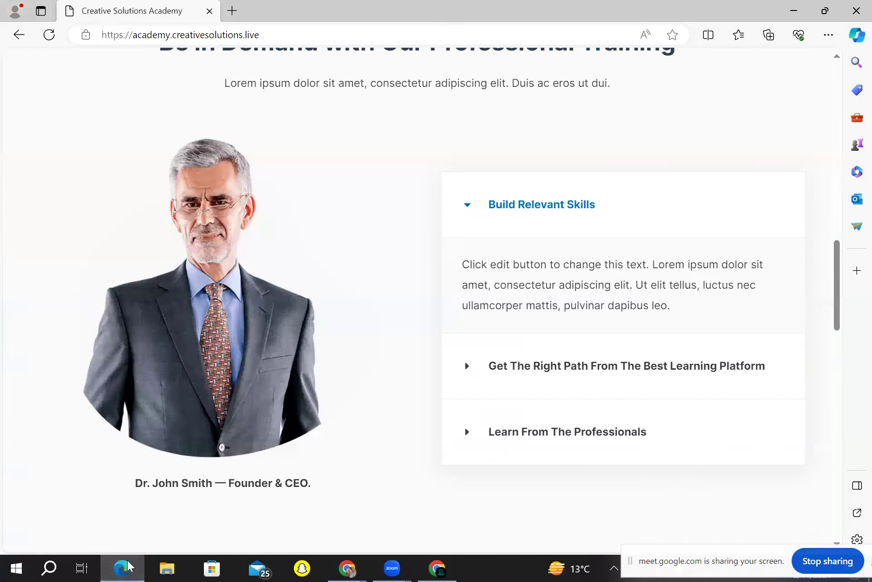
{"action": "scroll", "coordinate": [417, 300], "scroll_direction": "up", "scroll_amount": 15}
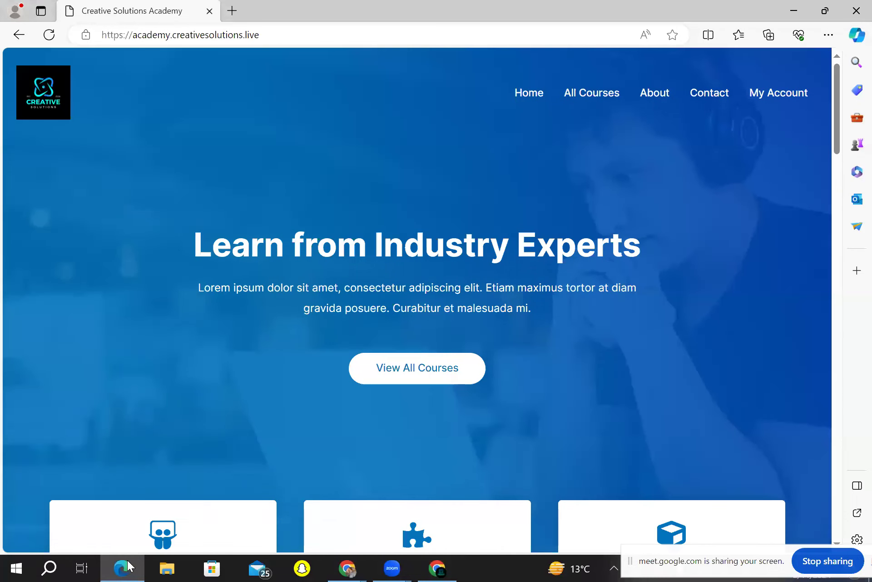
{"action": "scroll", "coordinate": [417, 300], "scroll_direction": "up", "scroll_amount": 2}
{"action": "left_click", "coordinate": [592, 93]}
{"action": "scroll", "coordinate": [417, 300], "scroll_direction": "down", "scroll_amount": 15}
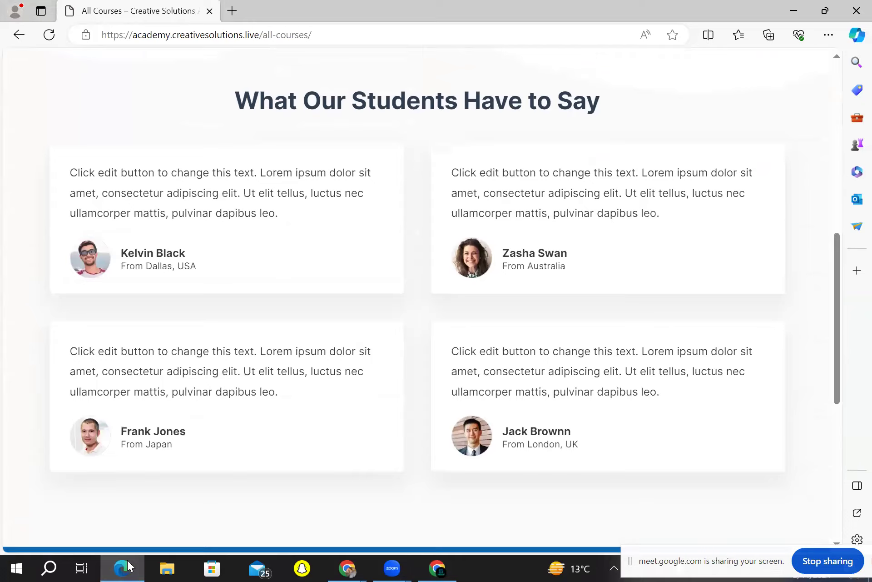
{"action": "scroll", "coordinate": [417, 300], "scroll_direction": "up", "scroll_amount": 15}
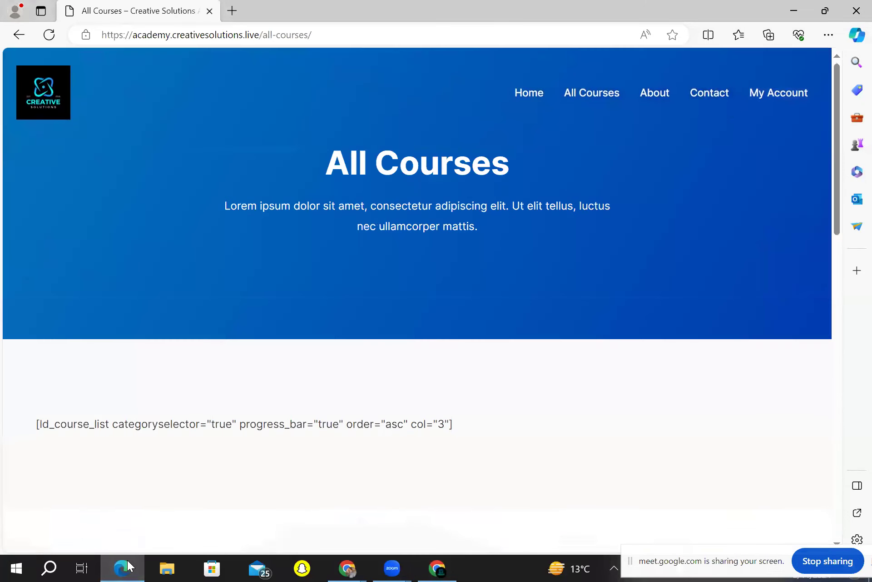
Scroll through the Contact page, return to the homepage, and place the caret in the address bar
{"action": "left_click", "coordinate": [591, 92]}
{"action": "scroll", "coordinate": [417, 300], "scroll_direction": "down", "scroll_amount": 10}
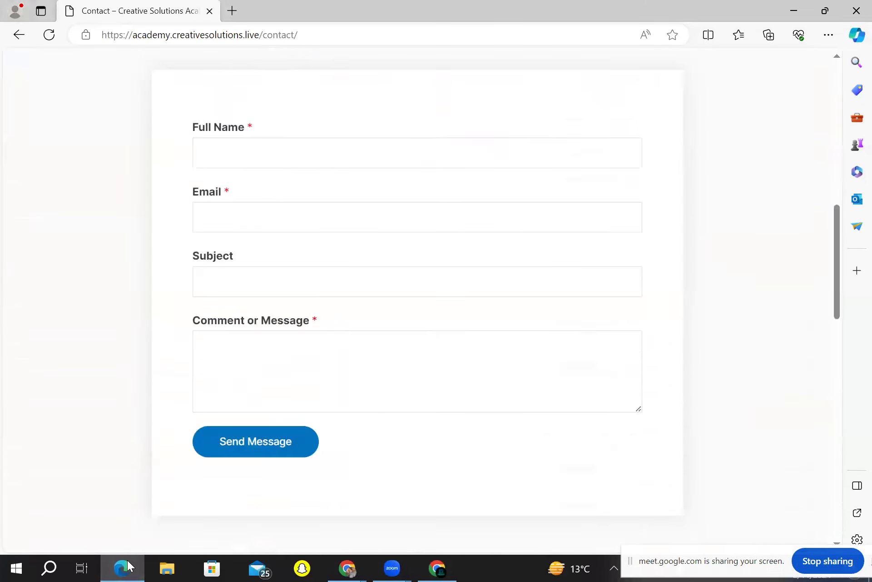
{"action": "scroll", "coordinate": [417, 300], "scroll_direction": "up", "scroll_amount": 6}
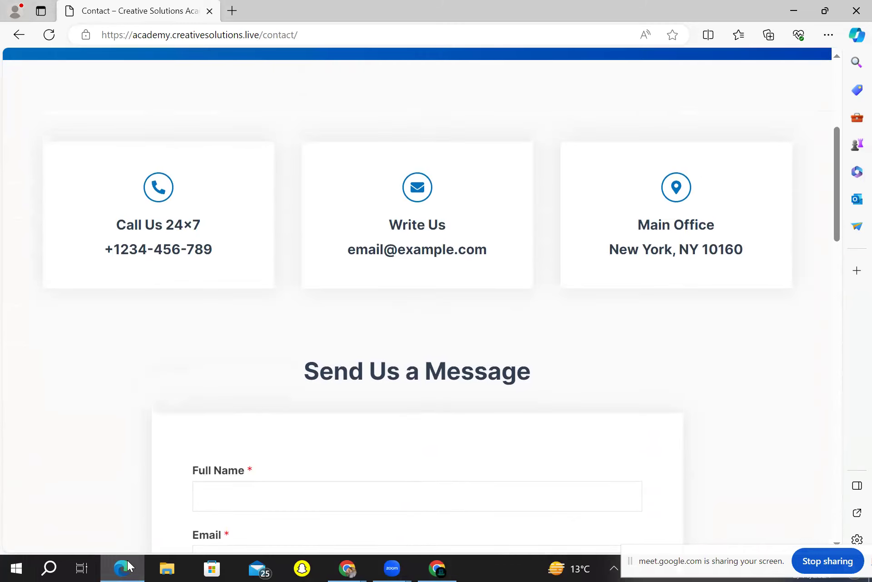
{"action": "scroll", "coordinate": [417, 300], "scroll_direction": "up", "scroll_amount": 6}
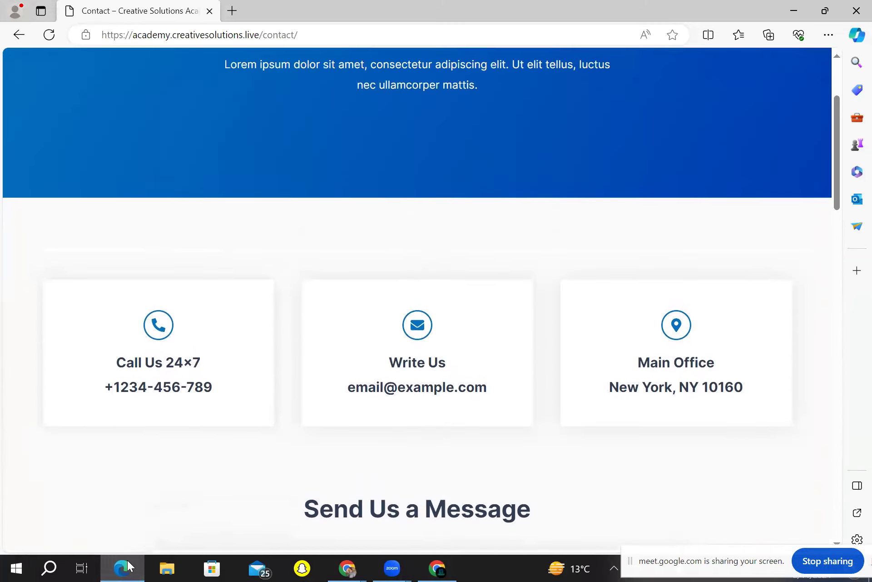
{"action": "key", "text": "alt+Left"}
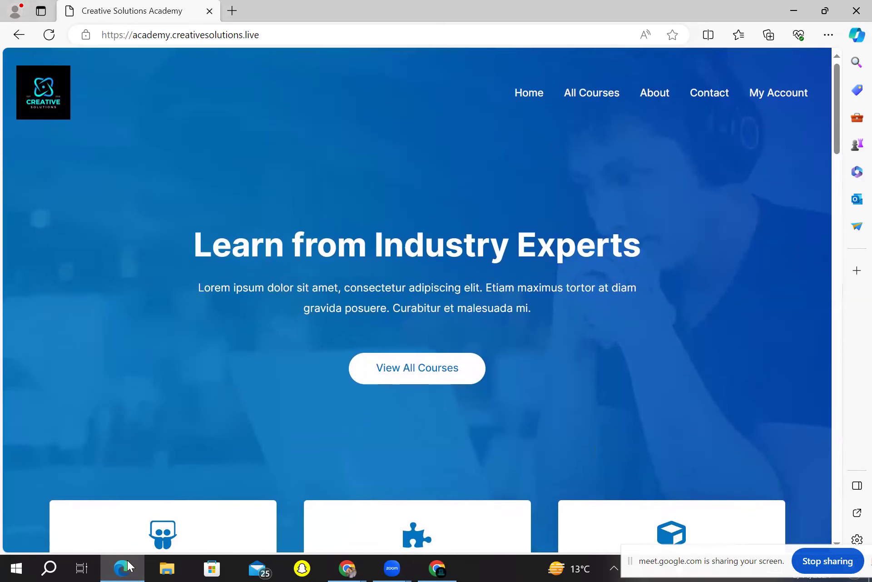
{"action": "left_click", "coordinate": [272, 35]}
{"action": "left_click", "coordinate": [273, 35]}
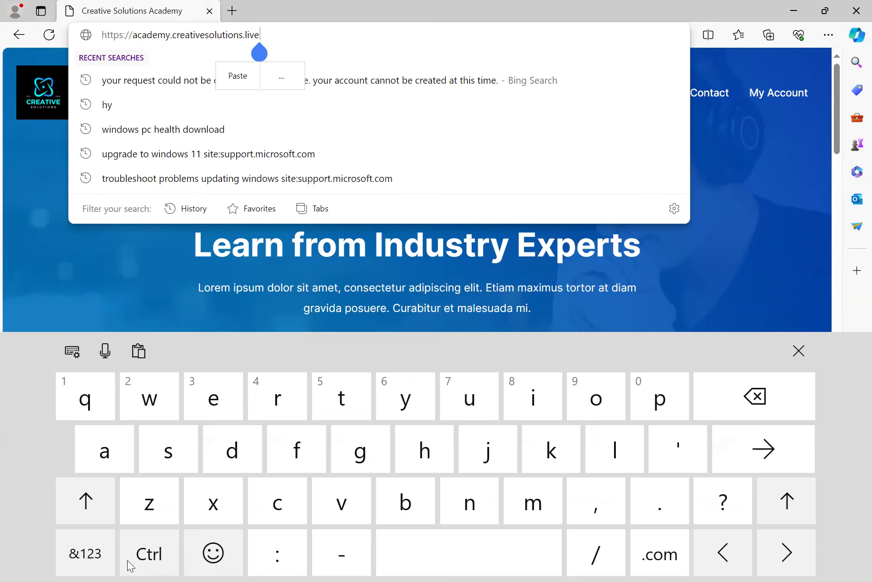
Append /admin to the Edge URL, then switch to the logged-in academy site in Chrome
{"action": "type", "text": "/a"}
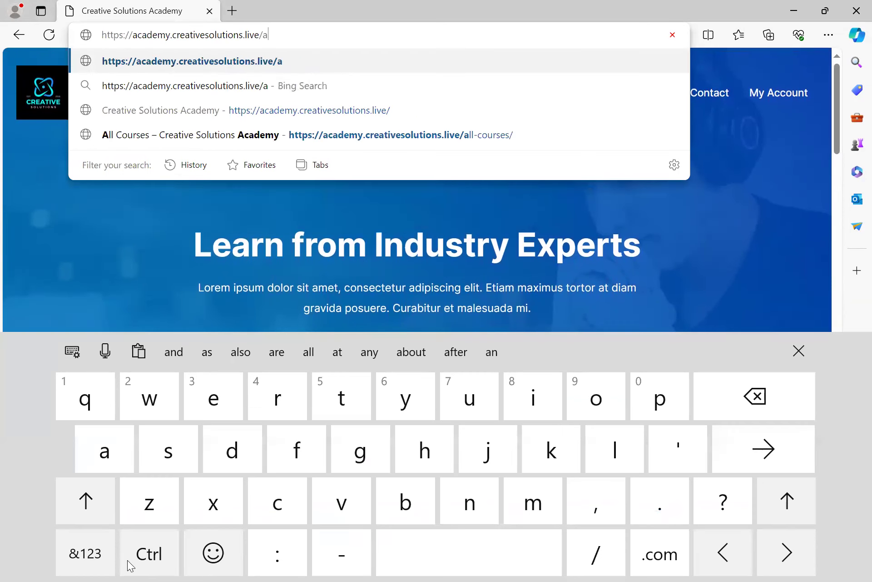
{"action": "type", "text": "dmin"}
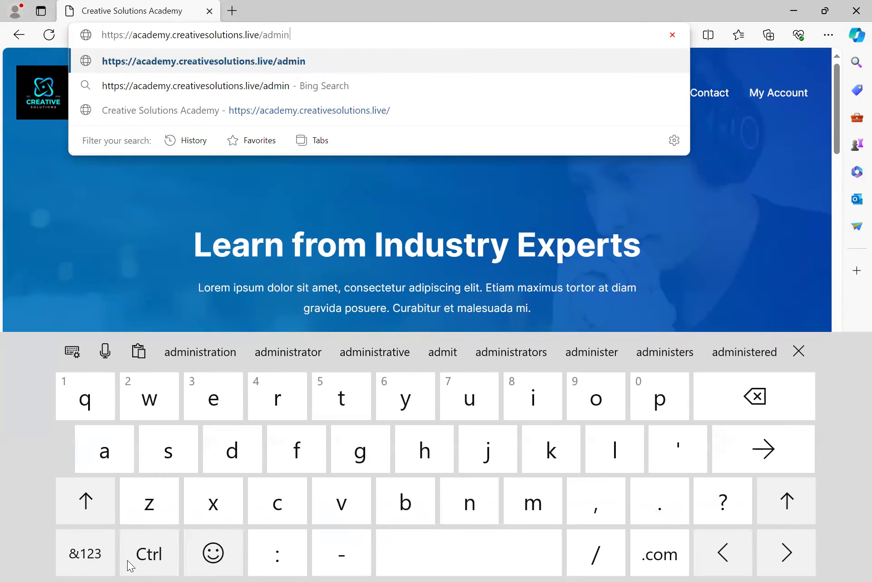
{"action": "key", "text": "Return"}
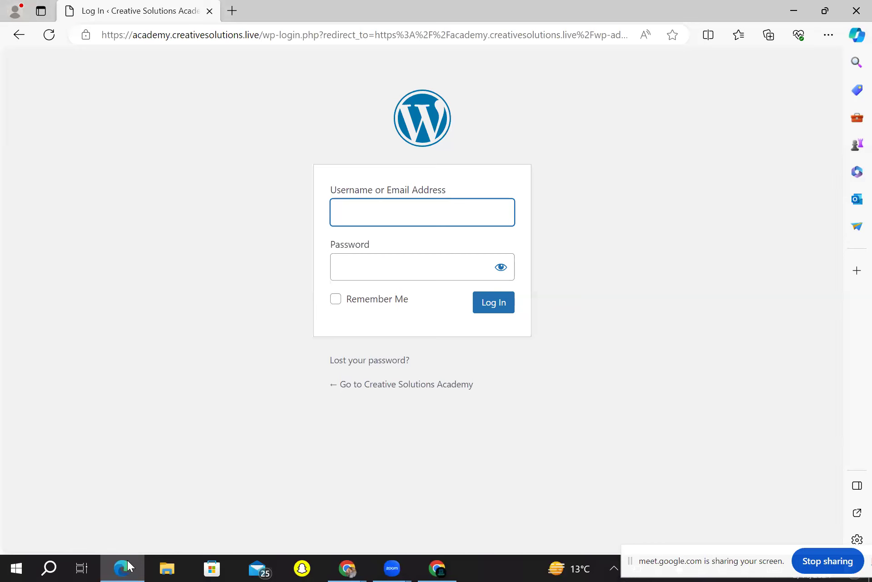
{"action": "left_click", "coordinate": [447, 566]}
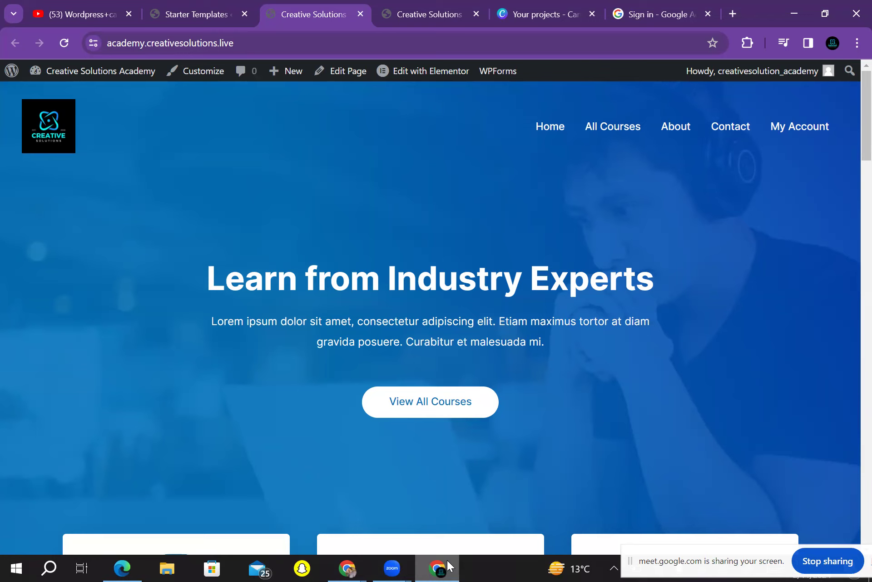
{"action": "left_click", "coordinate": [100, 71]}
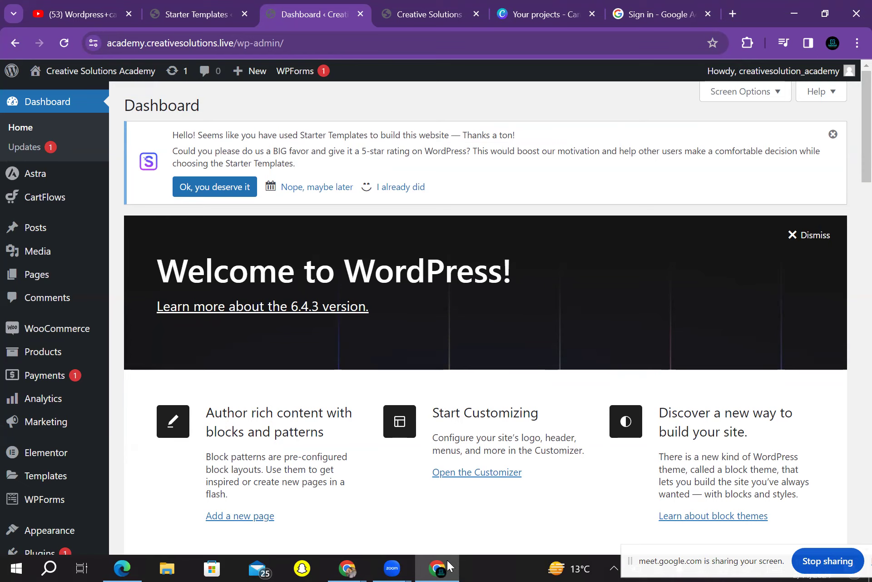
{"action": "scroll", "coordinate": [447, 560], "scroll_direction": "down", "scroll_amount": 2}
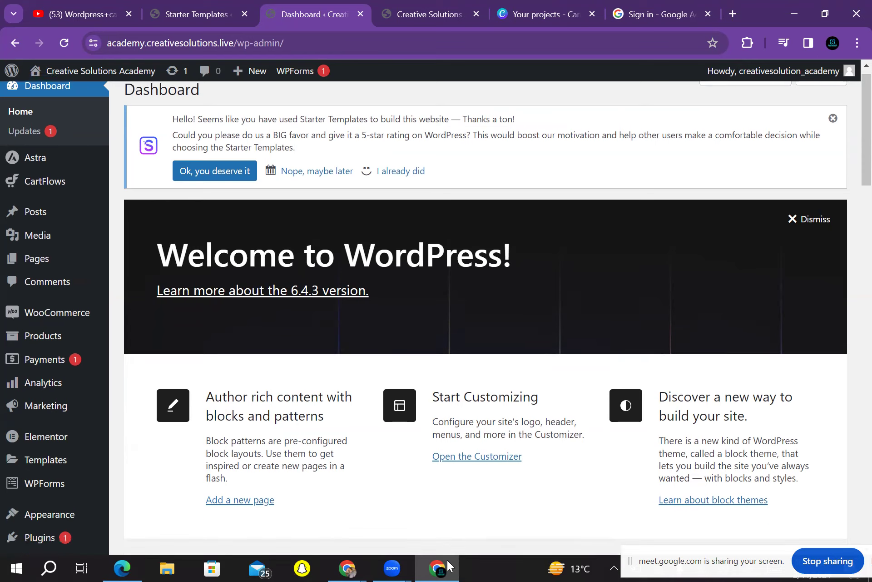
{"action": "scroll", "coordinate": [447, 560], "scroll_direction": "up", "scroll_amount": 2}
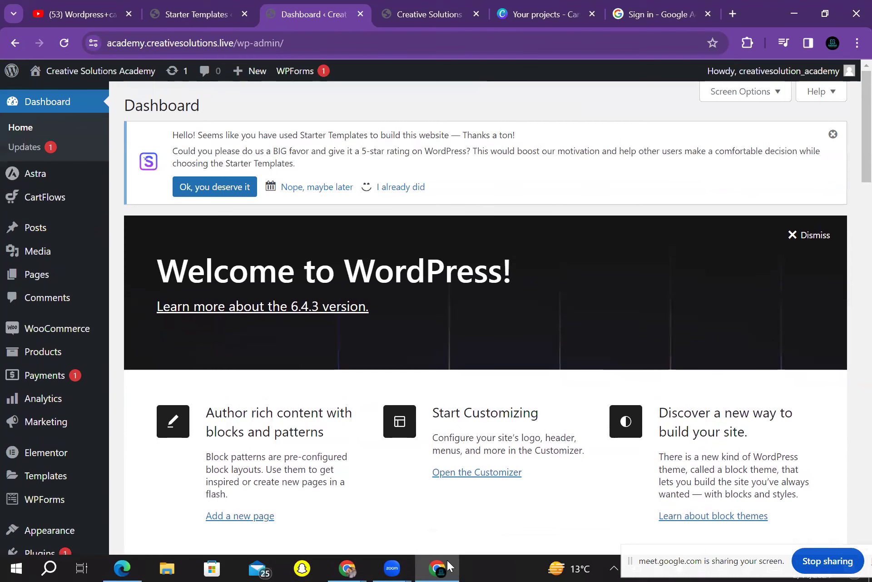
{"action": "left_click", "coordinate": [100, 70]}
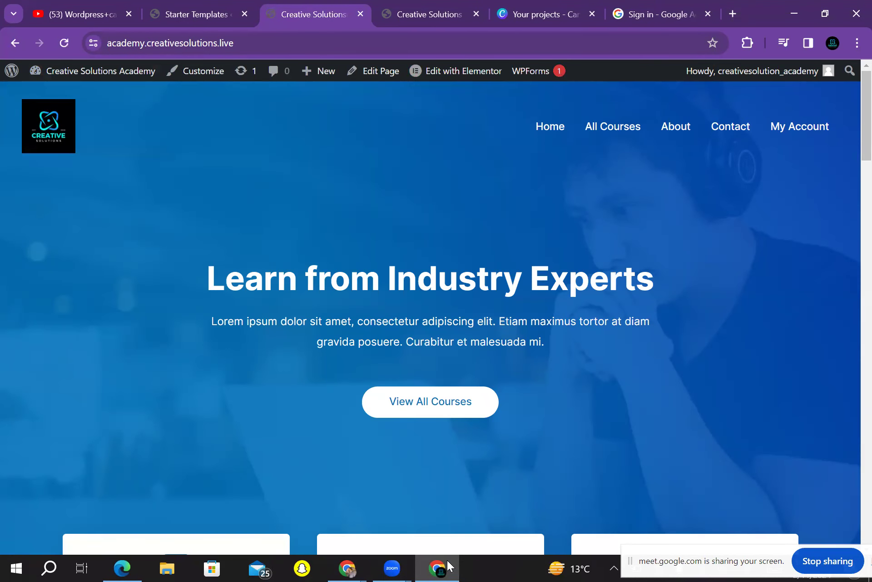
{"action": "scroll", "coordinate": [448, 565], "scroll_direction": "down", "scroll_amount": 10}
{"action": "scroll", "coordinate": [448, 566], "scroll_direction": "up", "scroll_amount": 10}
{"action": "scroll", "coordinate": [447, 560], "scroll_direction": "down", "scroll_amount": 15}
{"action": "scroll", "coordinate": [447, 560], "scroll_direction": "up", "scroll_amount": 3}
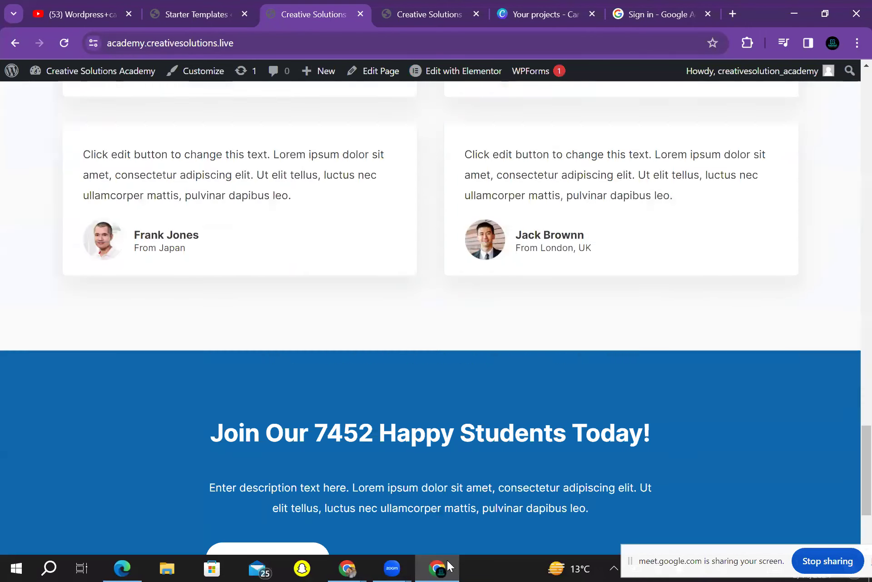
{"action": "scroll", "coordinate": [447, 560], "scroll_direction": "up", "scroll_amount": 12}
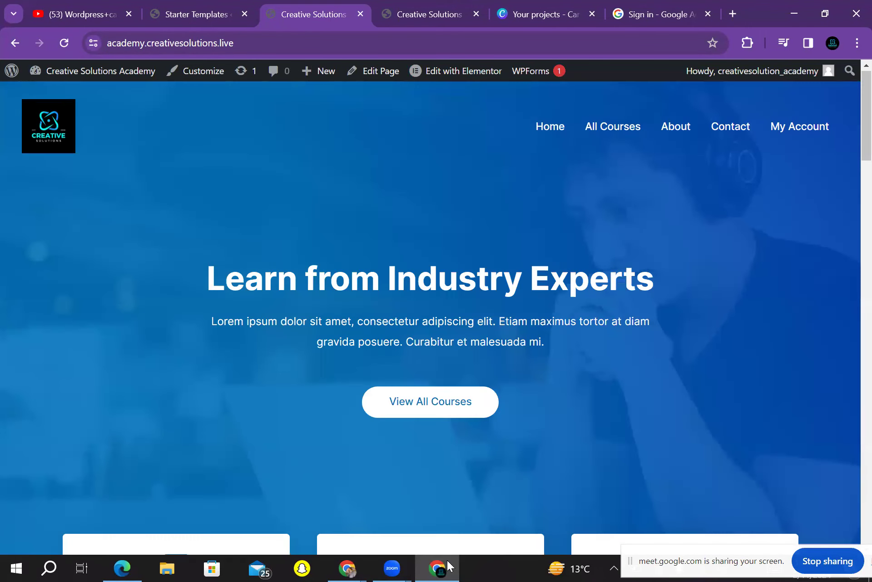
{"action": "left_click", "coordinate": [709, 555]}
{"action": "left_click_drag", "start_coordinate": [709, 555], "coordinate": [514, 560]}
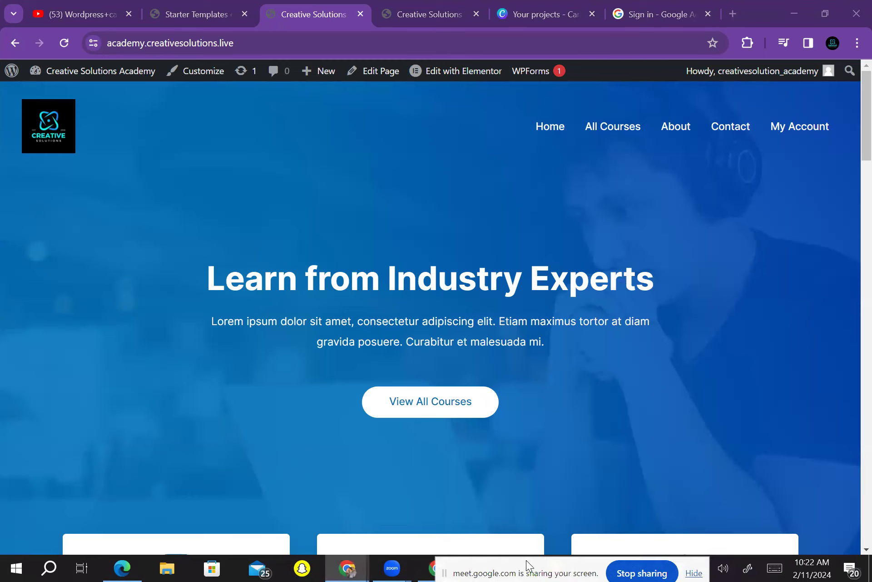
{"action": "left_click_drag", "start_coordinate": [535, 557], "coordinate": [537, 560]}
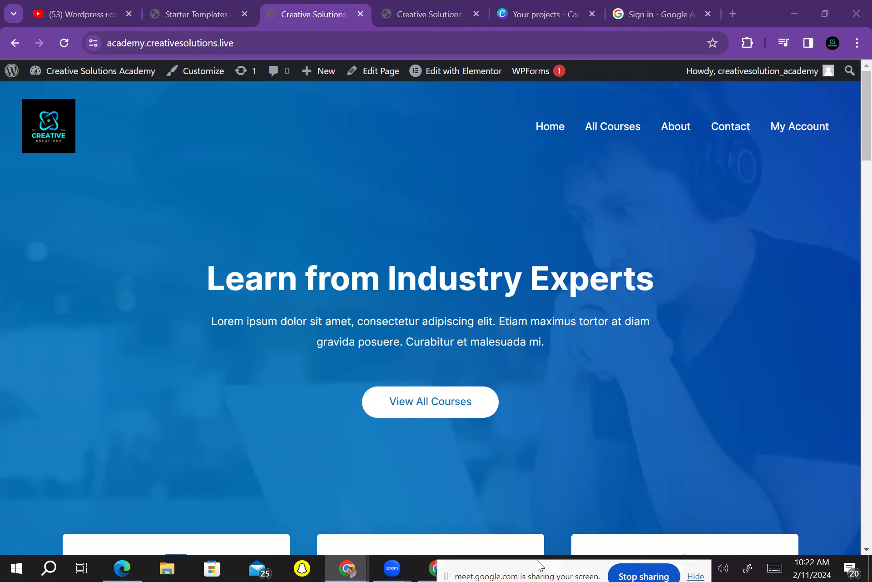
{"action": "left_click", "coordinate": [456, 71]}
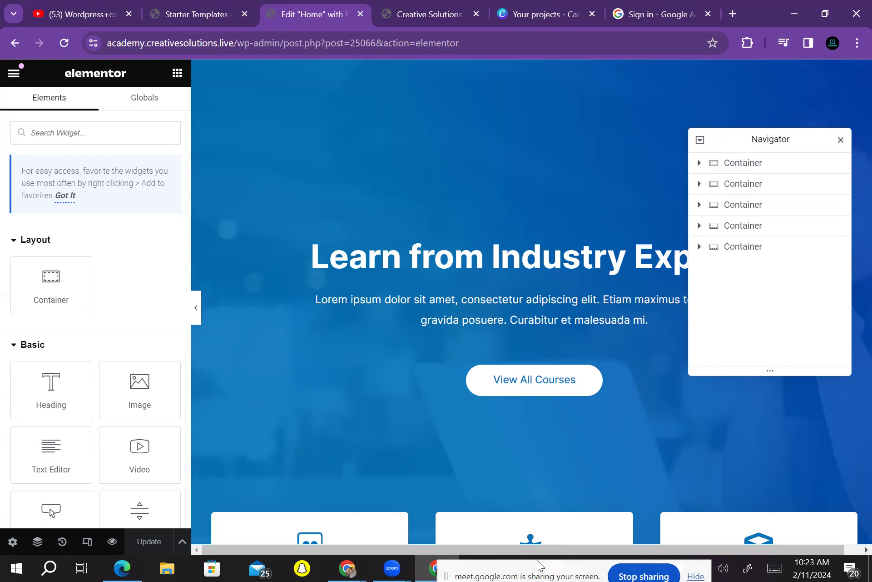
Select the hero Image Box and locate its Description field in the Elementor panel
{"action": "left_click", "coordinate": [509, 320]}
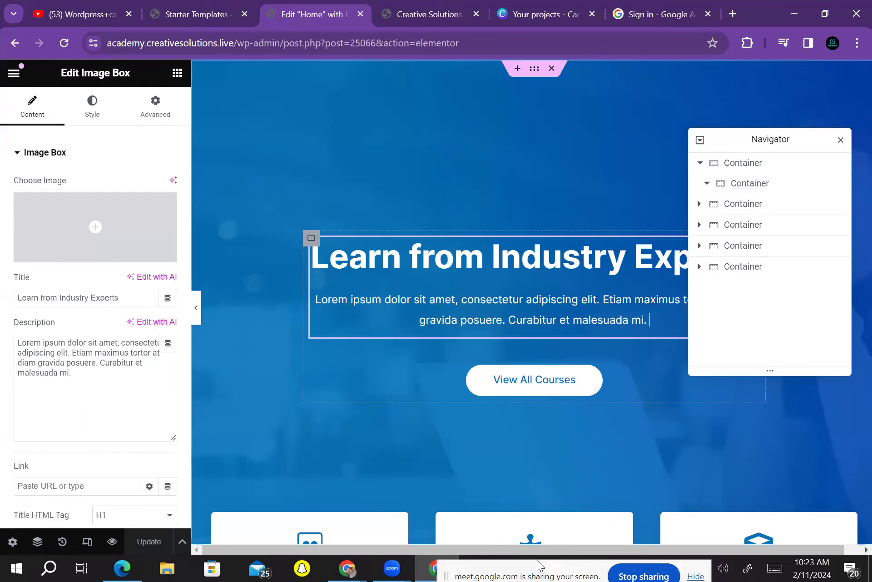
{"action": "left_click", "coordinate": [509, 319]}
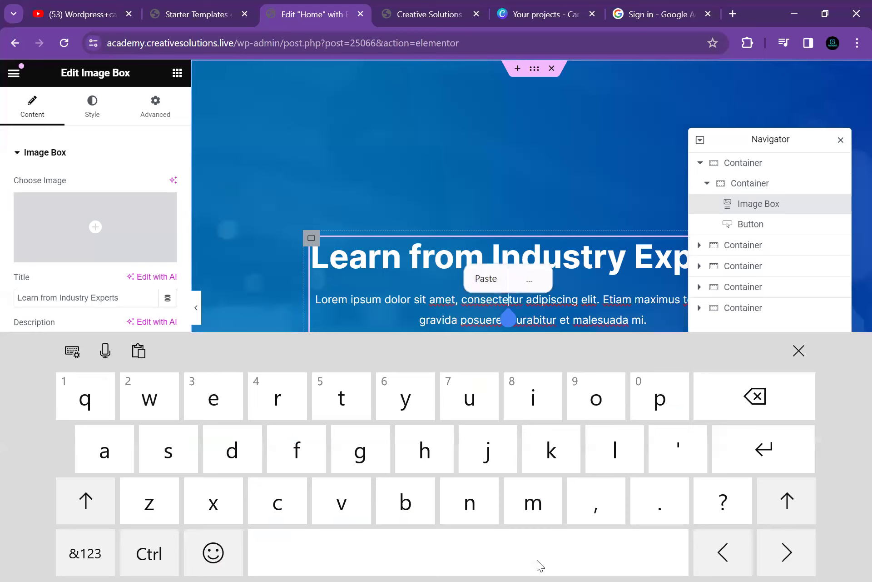
{"action": "left_click_drag", "start_coordinate": [508, 318], "coordinate": [565, 319]}
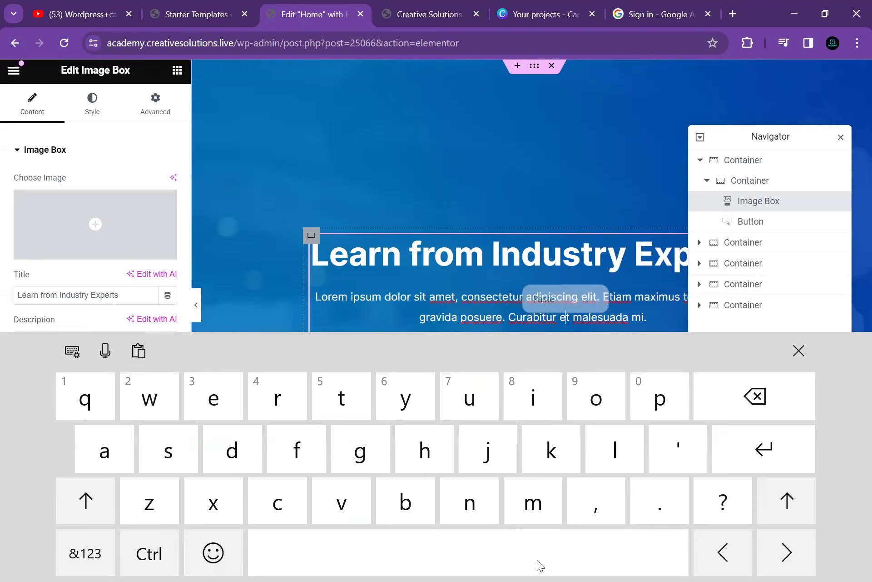
{"action": "scroll", "coordinate": [95, 227], "scroll_direction": "down", "scroll_amount": 3}
{"action": "left_click", "coordinate": [90, 227]}
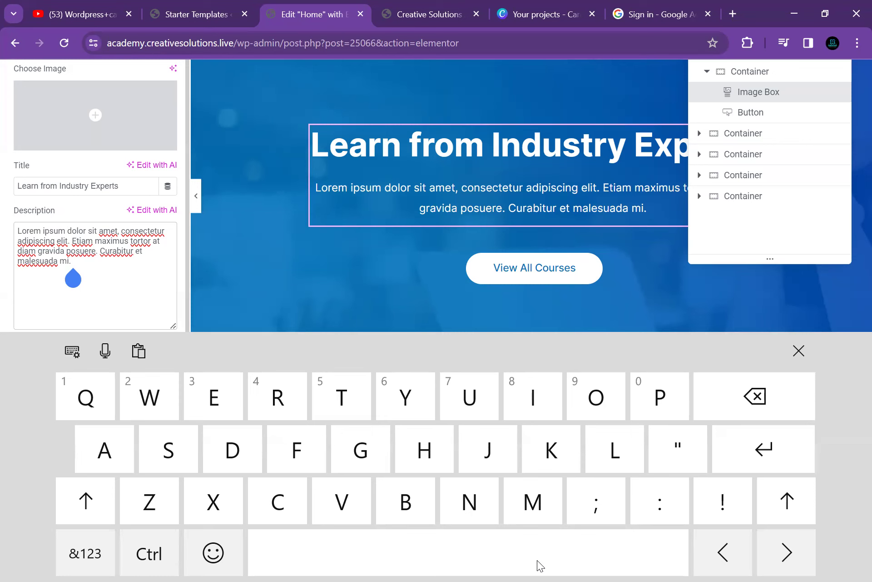
{"action": "left_click", "coordinate": [535, 268]}
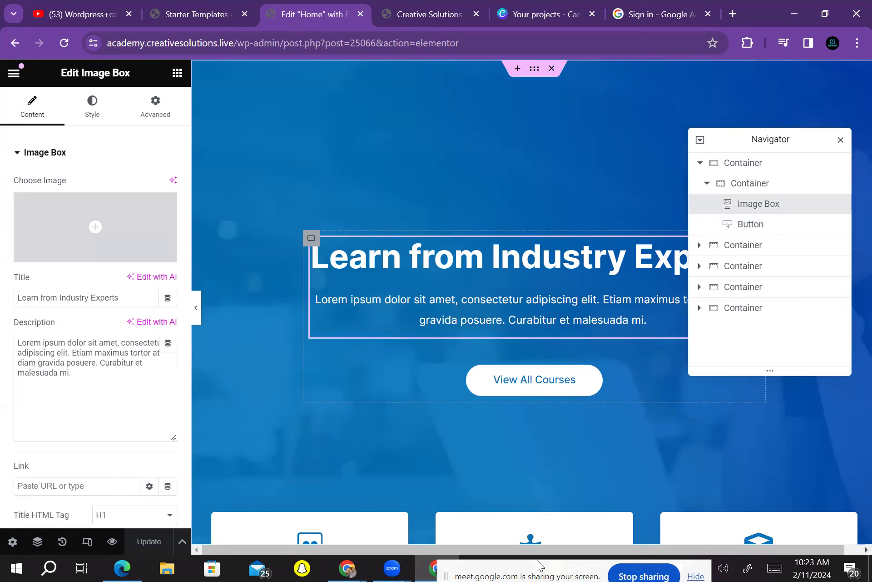
Delete the lorem ipsum text so the Description is empty, and open a new browser tab
{"action": "left_click", "coordinate": [73, 390]}
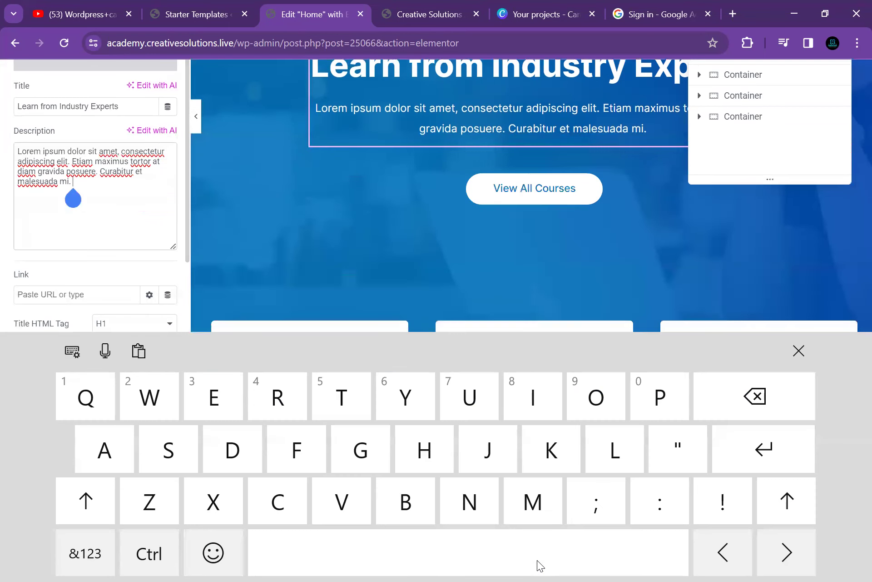
{"action": "key", "text": "BackSpace"}
{"action": "key", "text": "BackSpace"}
{"action": "key", "text": "BackSpace"}
{"action": "key", "text": "BackSpace"}
{"action": "key", "text": "BackSpace"}
{"action": "key", "text": "BackSpace"}
{"action": "key", "text": "BackSpace"}
{"action": "key", "text": "BackSpace"}
{"action": "key", "text": "BackSpace"}
{"action": "key", "text": "BackSpace"}
{"action": "key", "text": "BackSpace"}
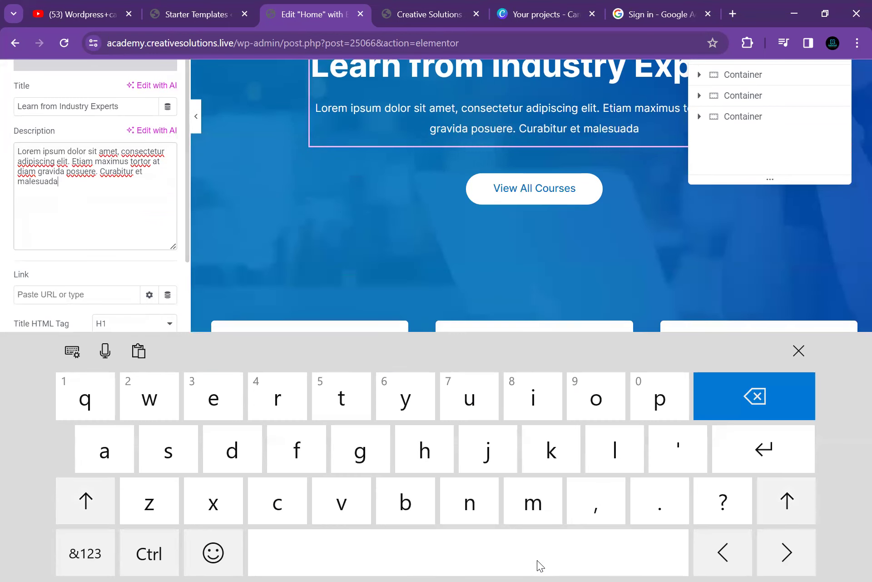
{"action": "key", "text": "BackSpace"}
{"action": "key", "text": "BackSpace"}
{"action": "key", "text": "BackSpace"}
{"action": "key", "text": "BackSpace"}
{"action": "key", "text": "BackSpace"}
{"action": "key", "text": "BackSpace"}
{"action": "key", "text": "BackSpace"}
{"action": "key", "text": "BackSpace"}
{"action": "key", "text": "BackSpace"}
{"action": "key", "text": "BackSpace"}
{"action": "key", "text": "BackSpace"}
{"action": "key", "text": "BackSpace"}
{"action": "key", "text": "BackSpace"}
{"action": "key", "text": "BackSpace"}
{"action": "key", "text": "BackSpace"}
{"action": "key", "text": "BackSpace"}
{"action": "key", "text": "BackSpace"}
{"action": "key", "text": "BackSpace"}
{"action": "key", "text": "BackSpace"}
{"action": "key", "text": "BackSpace"}
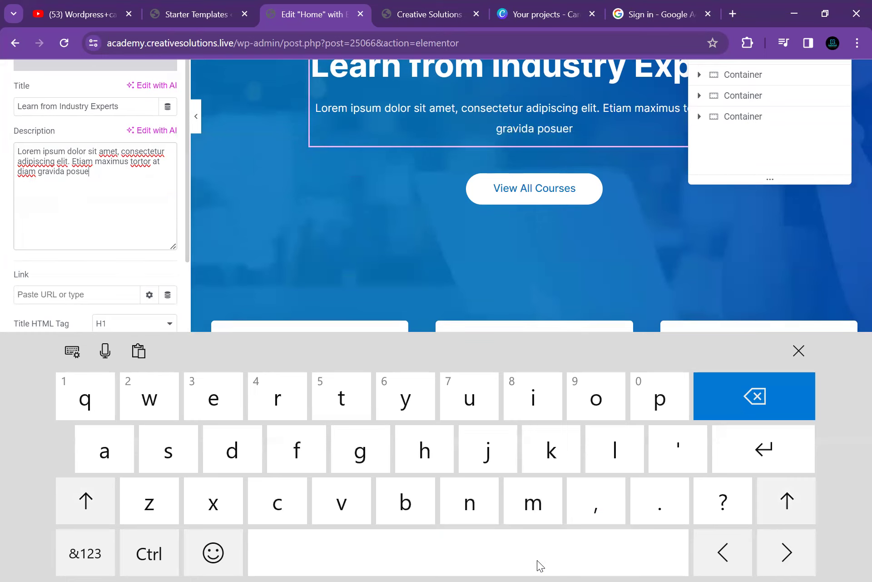
{"action": "key", "text": "BackSpace"}
{"action": "key", "text": "BackSpace"}
{"action": "key", "text": "BackSpace"}
{"action": "key", "text": "BackSpace"}
{"action": "key", "text": "BackSpace"}
{"action": "key", "text": "BackSpace"}
{"action": "key", "text": "BackSpace"}
{"action": "key", "text": "BackSpace"}
{"action": "key", "text": "BackSpace"}
{"action": "key", "text": "BackSpace"}
{"action": "key", "text": "BackSpace"}
{"action": "key", "text": "BackSpace"}
{"action": "key", "text": "BackSpace"}
{"action": "key", "text": "BackSpace"}
{"action": "key", "text": "BackSpace"}
{"action": "key", "text": "BackSpace"}
{"action": "key", "text": "BackSpace"}
{"action": "key", "text": "BackSpace"}
{"action": "key", "text": "BackSpace"}
{"action": "key", "text": "BackSpace"}
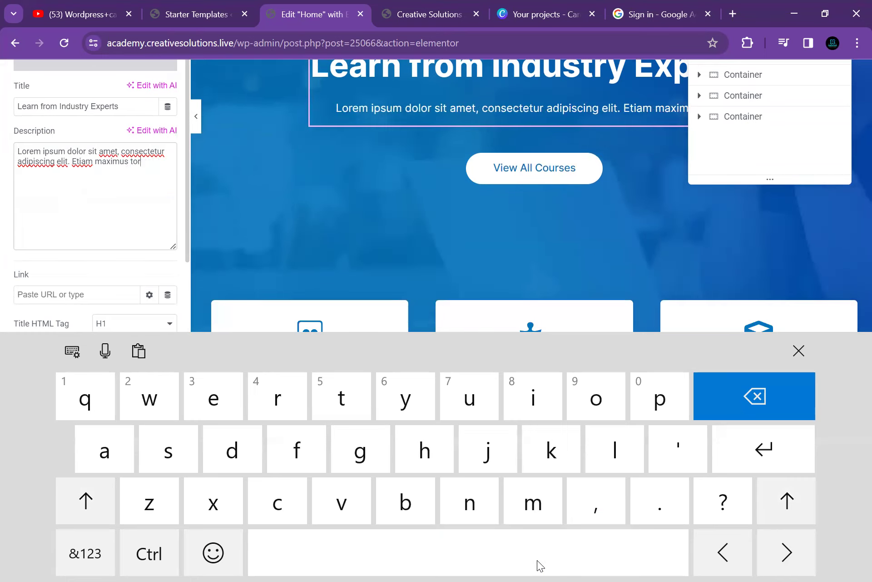
{"action": "key", "text": "BackSpace"}
{"action": "key", "text": "BackSpace"}
{"action": "key", "text": "BackSpace"}
{"action": "key", "text": "BackSpace"}
{"action": "key", "text": "BackSpace"}
{"action": "key", "text": "BackSpace"}
{"action": "key", "text": "BackSpace"}
{"action": "key", "text": "BackSpace"}
{"action": "key", "text": "BackSpace"}
{"action": "key", "text": "BackSpace"}
{"action": "key", "text": "BackSpace"}
{"action": "key", "text": "BackSpace"}
{"action": "key", "text": "BackSpace"}
{"action": "key", "text": "BackSpace"}
{"action": "key", "text": "BackSpace"}
{"action": "key", "text": "BackSpace"}
{"action": "key", "text": "BackSpace"}
{"action": "key", "text": "BackSpace"}
{"action": "key", "text": "BackSpace"}
{"action": "key", "text": "BackSpace"}
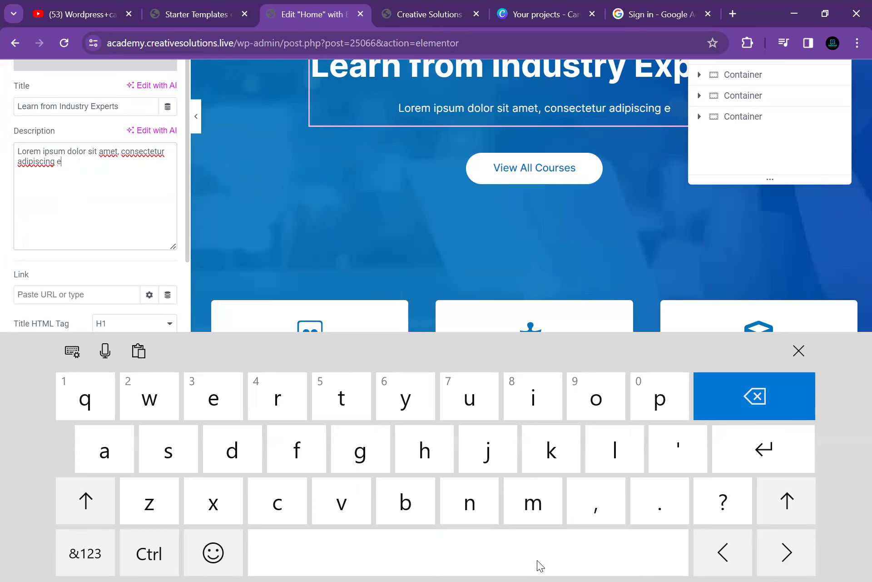
{"action": "key", "text": "BackSpace"}
{"action": "key", "text": "BackSpace"}
{"action": "key", "text": "BackSpace"}
{"action": "key", "text": "BackSpace"}
{"action": "key", "text": "BackSpace"}
{"action": "key", "text": "BackSpace"}
{"action": "key", "text": "BackSpace"}
{"action": "key", "text": "BackSpace"}
{"action": "key", "text": "BackSpace"}
{"action": "key", "text": "BackSpace"}
{"action": "key", "text": "BackSpace"}
{"action": "key", "text": "BackSpace"}
{"action": "key", "text": "BackSpace"}
{"action": "key", "text": "BackSpace"}
{"action": "key", "text": "BackSpace"}
{"action": "key", "text": "BackSpace"}
{"action": "key", "text": "BackSpace"}
{"action": "key", "text": "BackSpace"}
{"action": "key", "text": "BackSpace"}
{"action": "key", "text": "BackSpace"}
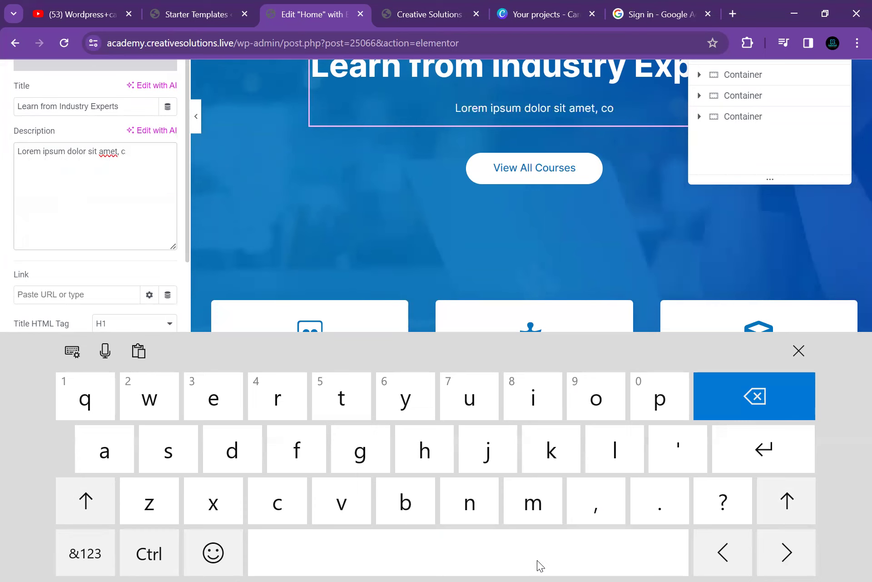
{"action": "key", "text": "BackSpace"}
{"action": "key", "text": "BackSpace"}
{"action": "key", "text": "BackSpace"}
{"action": "key", "text": "BackSpace"}
{"action": "key", "text": "BackSpace"}
{"action": "key", "text": "BackSpace"}
{"action": "key", "text": "BackSpace"}
{"action": "key", "text": "BackSpace"}
{"action": "key", "text": "BackSpace"}
{"action": "key", "text": "BackSpace"}
{"action": "key", "text": "BackSpace"}
{"action": "key", "text": "BackSpace"}
{"action": "key", "text": "BackSpace"}
{"action": "key", "text": "BackSpace"}
{"action": "key", "text": "BackSpace"}
{"action": "key", "text": "BackSpace"}
{"action": "key", "text": "BackSpace"}
{"action": "key", "text": "BackSpace"}
{"action": "key", "text": "BackSpace"}
{"action": "key", "text": "BackSpace"}
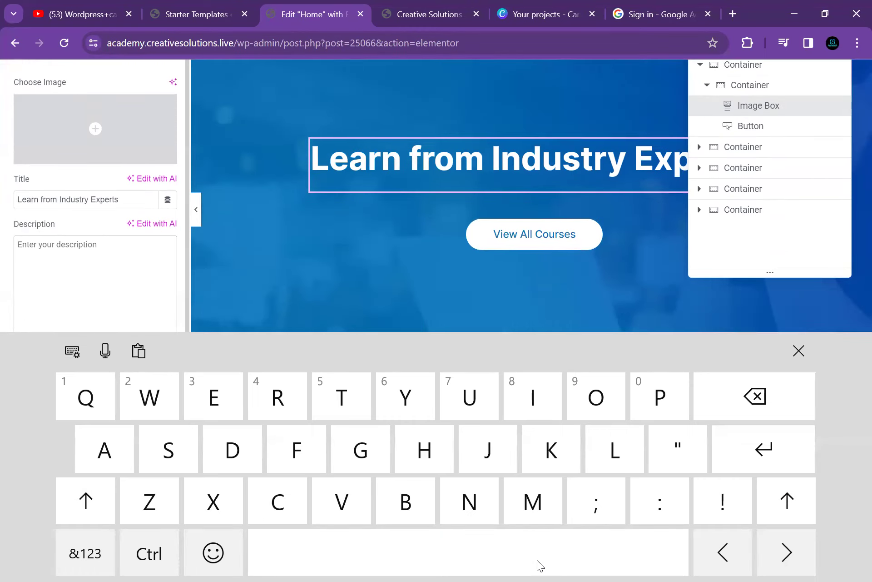
{"action": "key", "text": "ctrl+t"}
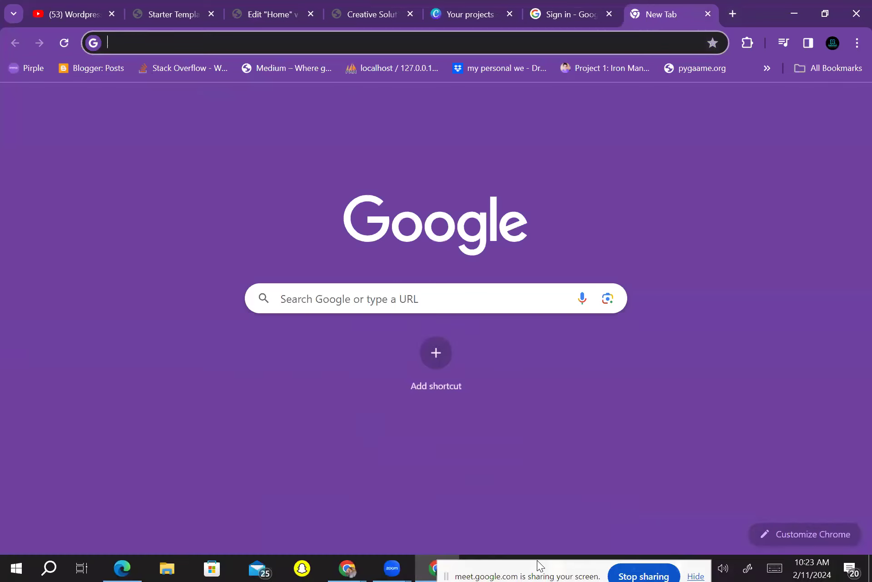
{"action": "type", "text": "cre"}
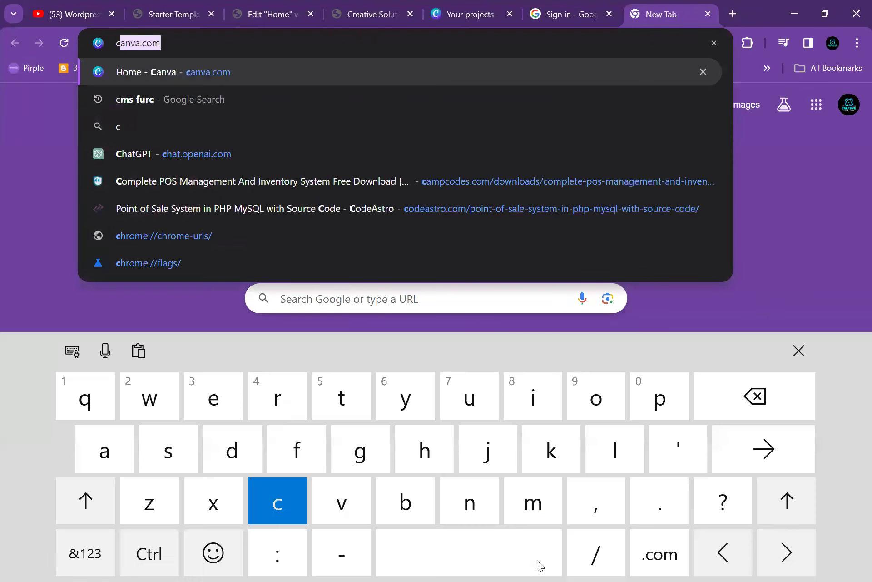
{"action": "key", "text": "Return"}
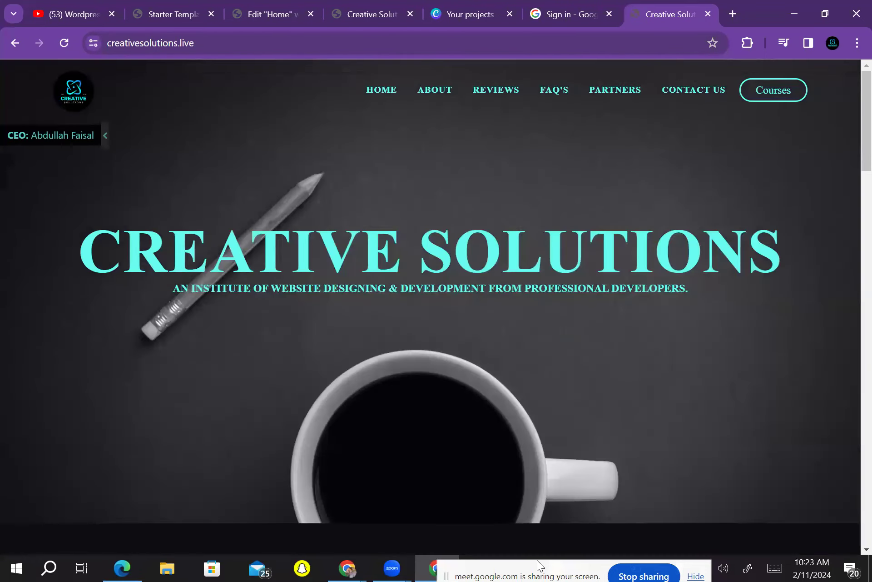
{"action": "key", "text": "ctrl+3"}
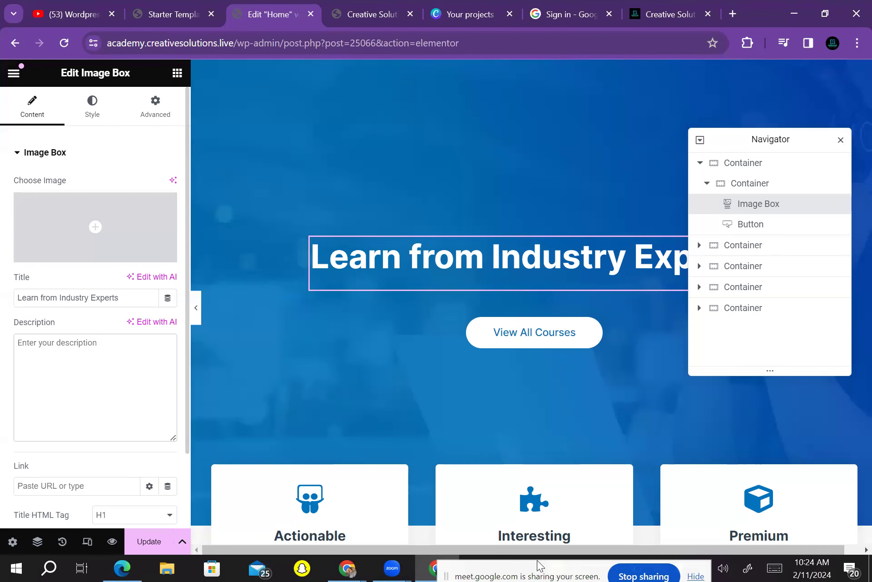
{"action": "key", "text": "ctrl+7"}
{"action": "key", "text": "Page_Down"}
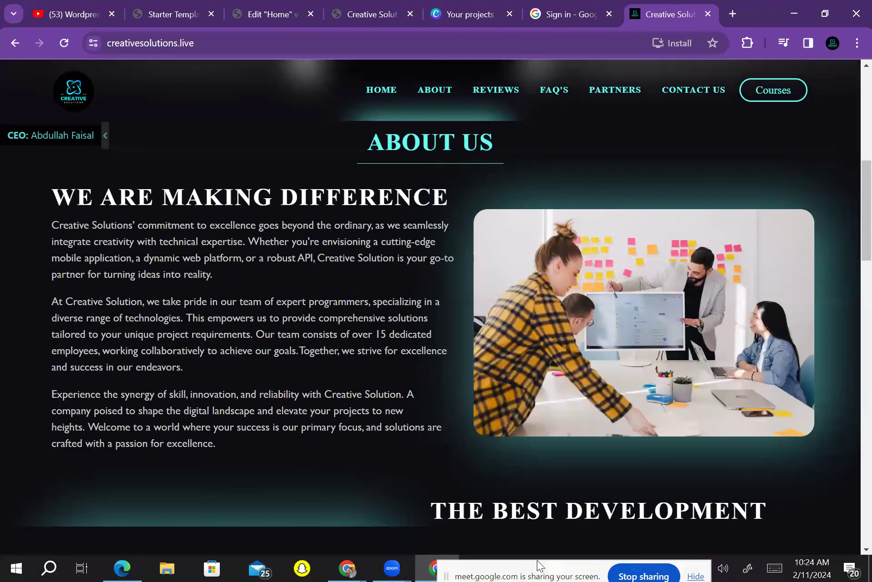
{"action": "key", "text": "Up"}
{"action": "key", "text": "Up"}
{"action": "key", "text": "Up"}
{"action": "key", "text": "Page_Down"}
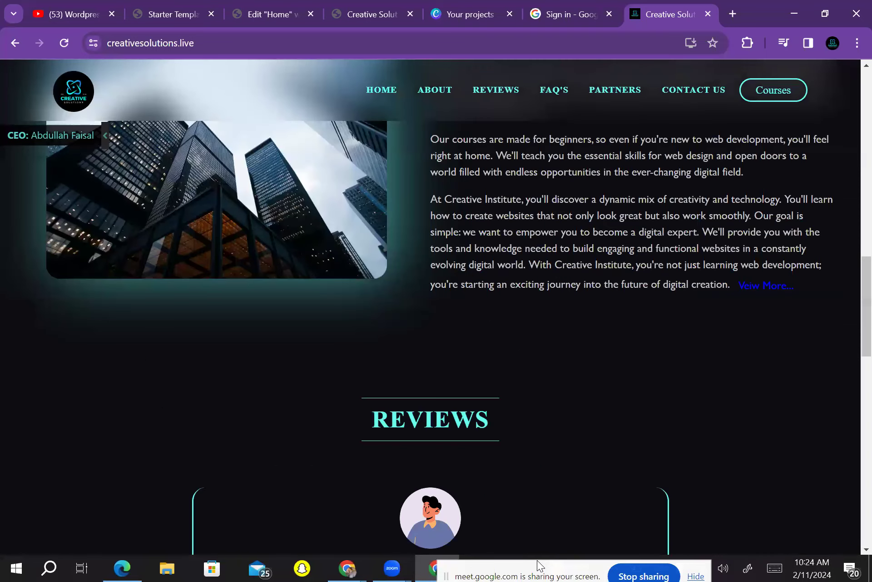
{"action": "key", "text": "Up"}
{"action": "key", "text": "Up"}
{"action": "key", "text": "Up"}
{"action": "key", "text": "Up"}
{"action": "key", "text": "Up"}
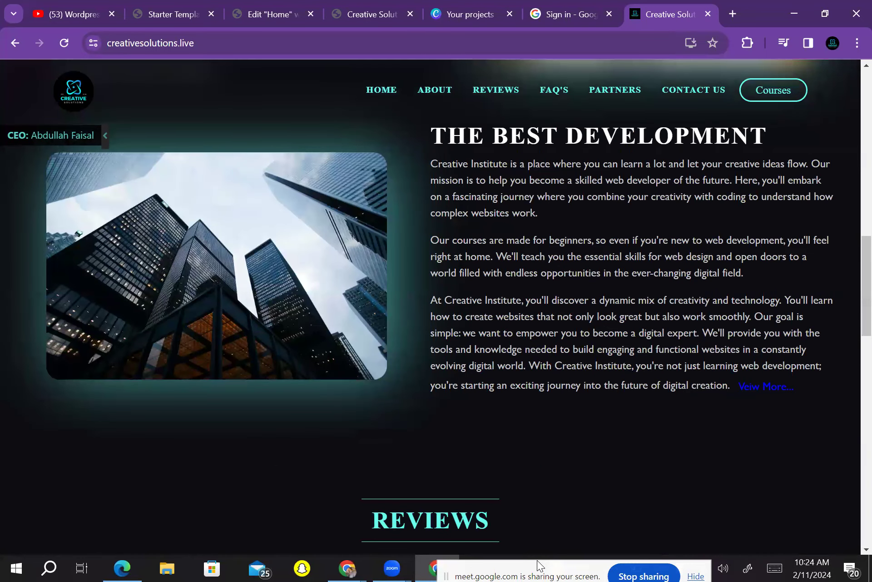
{"action": "key", "text": "Up"}
{"action": "key", "text": "Up"}
{"action": "key", "text": "Up"}
{"action": "key", "text": "Up"}
{"action": "key", "text": "Up"}
{"action": "key", "text": "Up"}
{"action": "key", "text": "Up"}
{"action": "key", "text": "Up"}
{"action": "key", "text": "Up"}
{"action": "key", "text": "Up"}
{"action": "key", "text": "Up"}
{"action": "key", "text": "Up"}
{"action": "key", "text": "Up"}
{"action": "key", "text": "Up"}
{"action": "key", "text": "Up"}
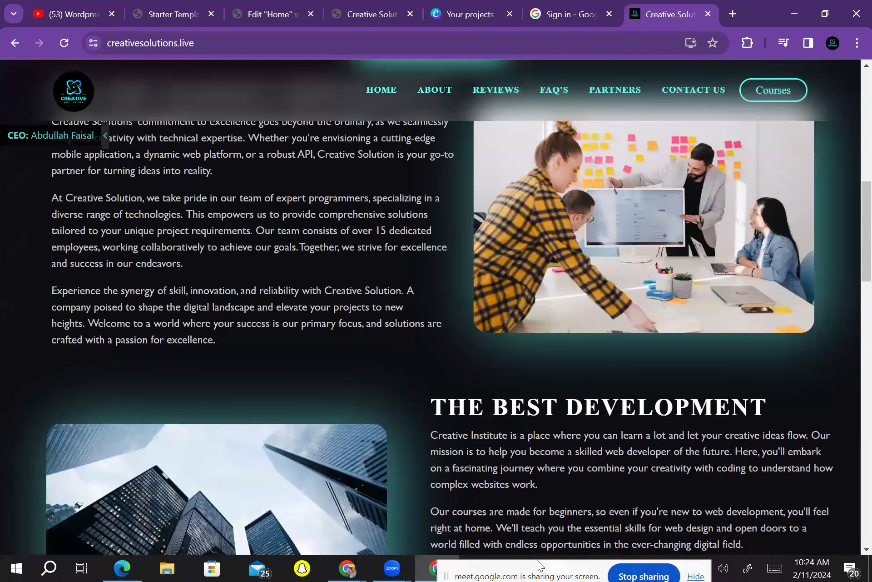
{"action": "key", "text": "Up"}
{"action": "key", "text": "Up"}
{"action": "key", "text": "Up"}
{"action": "key", "text": "Up"}
{"action": "key", "text": "Down"}
{"action": "key", "text": "Down"}
{"action": "key", "text": "Down"}
{"action": "key", "text": "Down"}
{"action": "key", "text": "Down"}
{"action": "key", "text": "Down"}
{"action": "key", "text": "Down"}
{"action": "key", "text": "Down"}
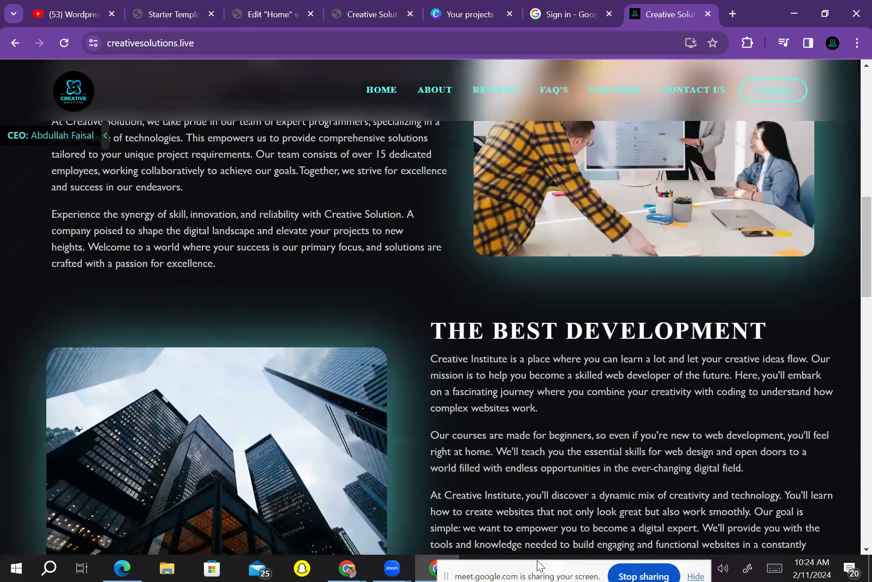
{"action": "key", "text": "Down"}
{"action": "key", "text": "Down"}
{"action": "key", "text": "Down"}
{"action": "key", "text": "Down"}
{"action": "key", "text": "Down"}
{"action": "key", "text": "Down"}
{"action": "key", "text": "Down"}
{"action": "key", "text": "Down"}
{"action": "key", "text": "Down"}
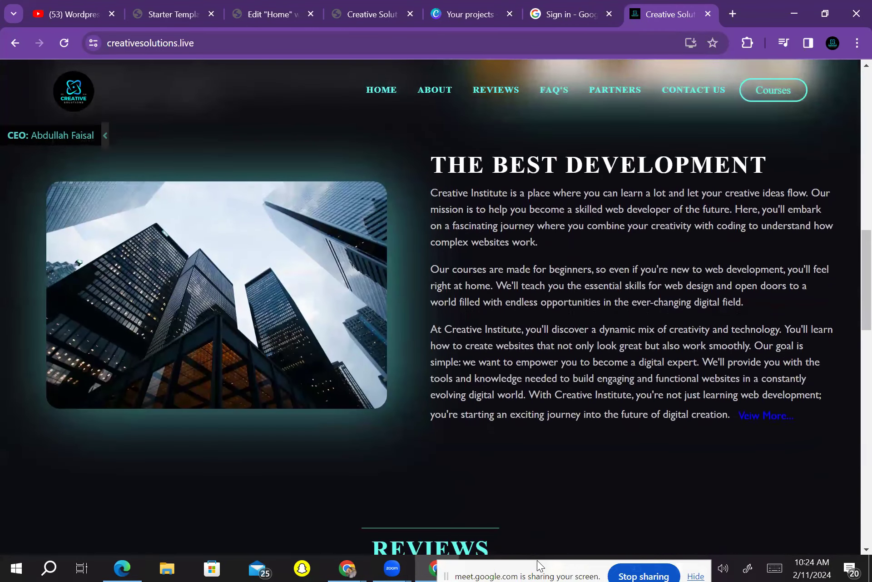
{"action": "key", "text": "Home"}
{"action": "key", "text": "Return"}
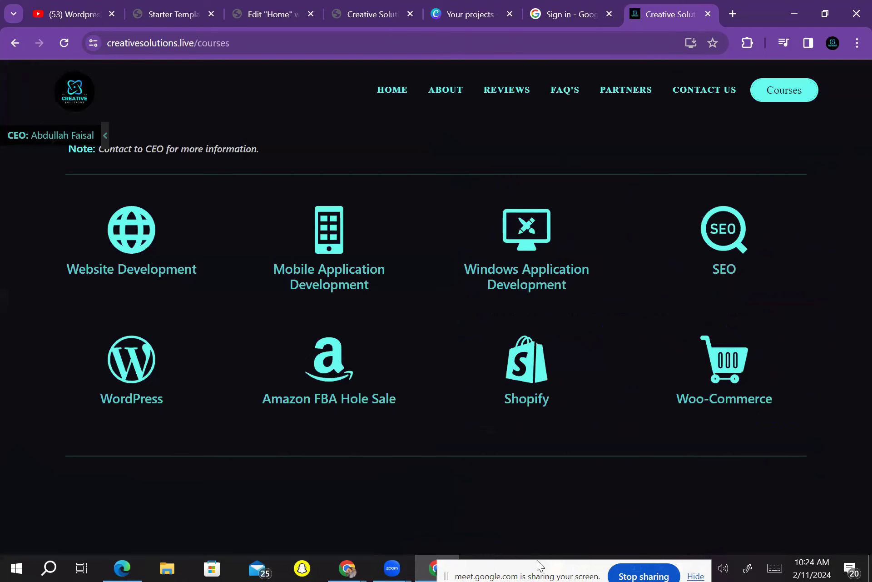
{"action": "key", "text": "Return"}
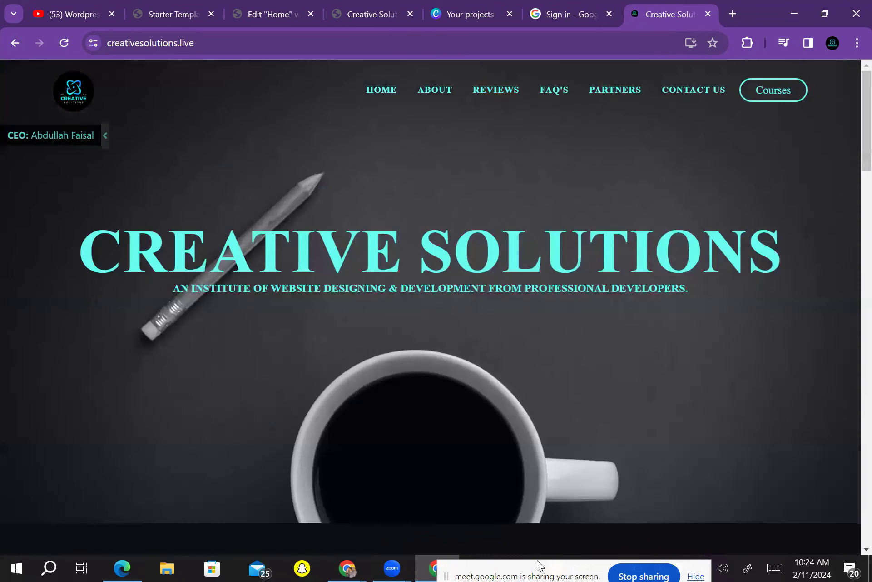
{"action": "scroll", "coordinate": [436, 307], "scroll_direction": "down", "scroll_amount": 10}
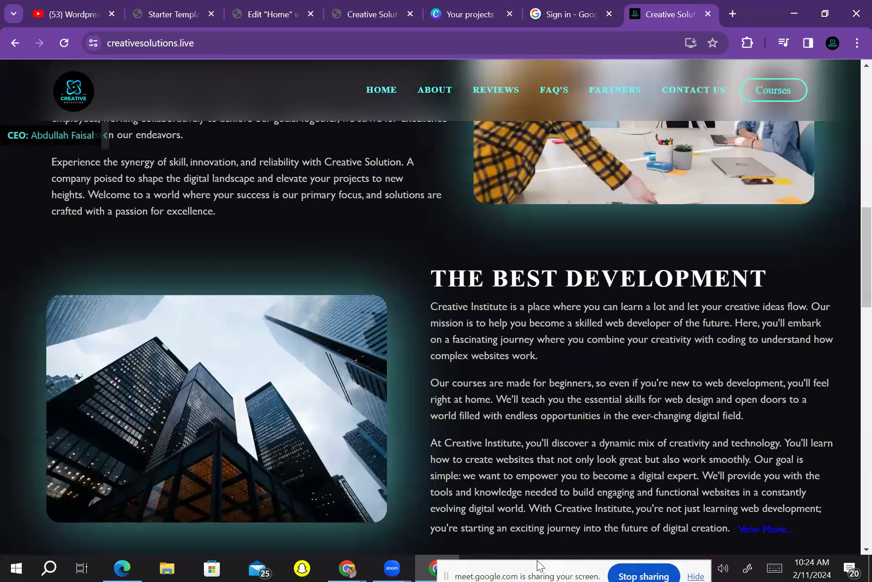
{"action": "scroll", "coordinate": [436, 306], "scroll_direction": "down", "scroll_amount": 10}
{"action": "scroll", "coordinate": [436, 307], "scroll_direction": "up", "scroll_amount": 6}
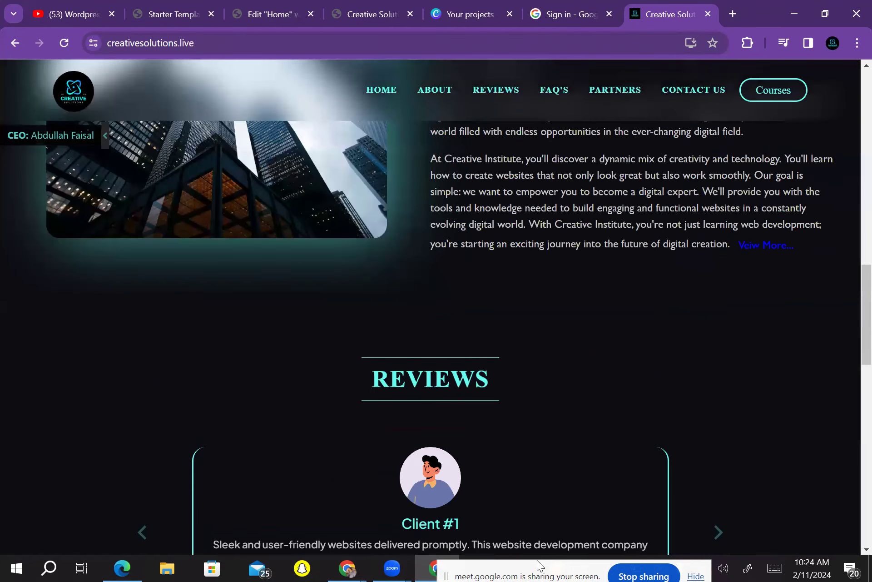
{"action": "scroll", "coordinate": [436, 307], "scroll_direction": "up", "scroll_amount": 8}
{"action": "scroll", "coordinate": [436, 306], "scroll_direction": "up", "scroll_amount": 1}
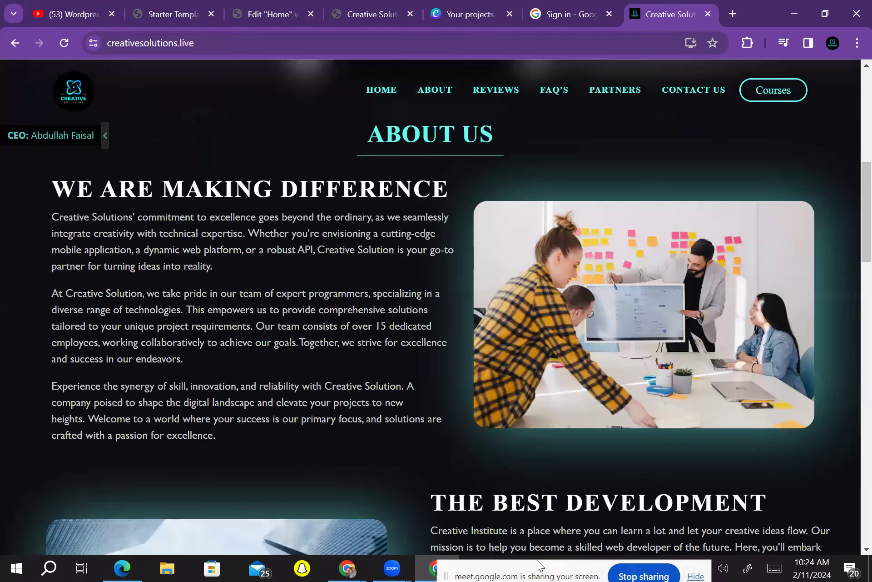
{"action": "scroll", "coordinate": [436, 306], "scroll_direction": "down", "scroll_amount": 1}
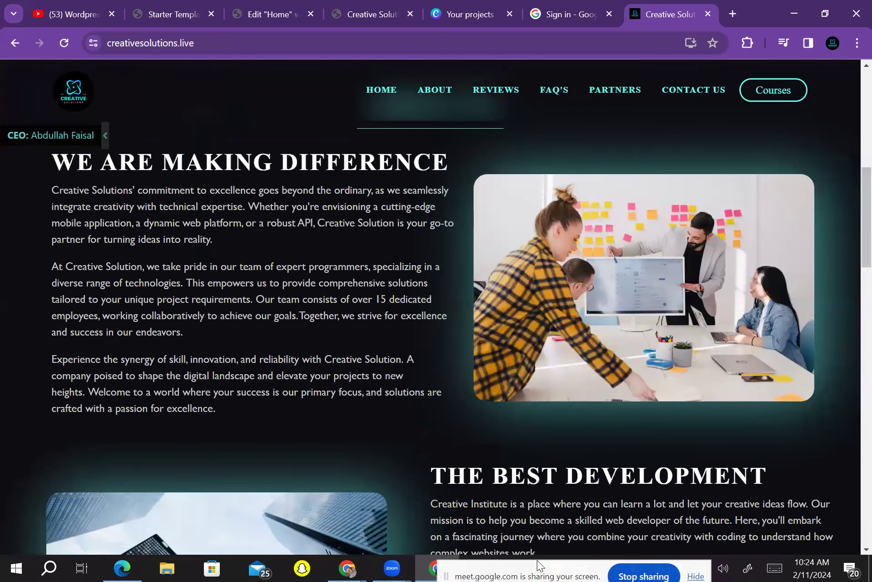
{"action": "left_click", "coordinate": [773, 90]}
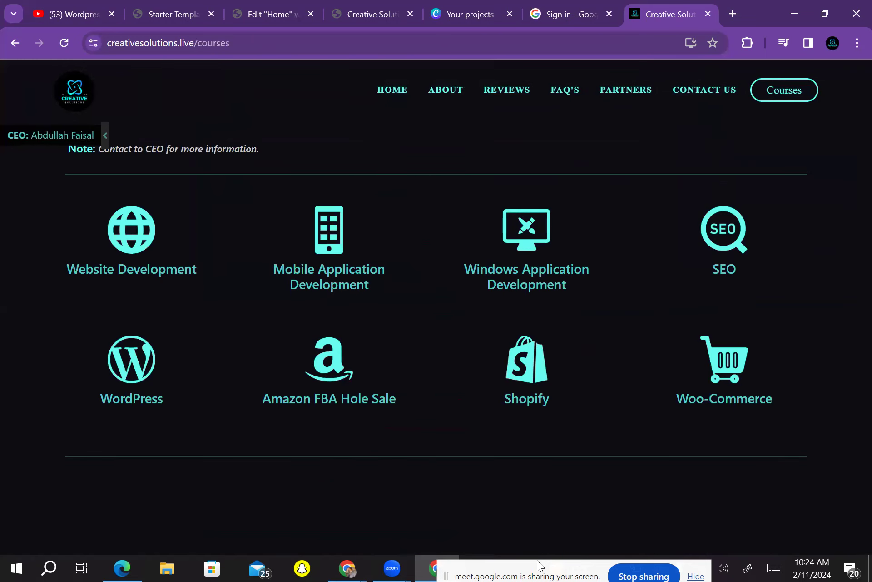
{"action": "left_click", "coordinate": [445, 89]}
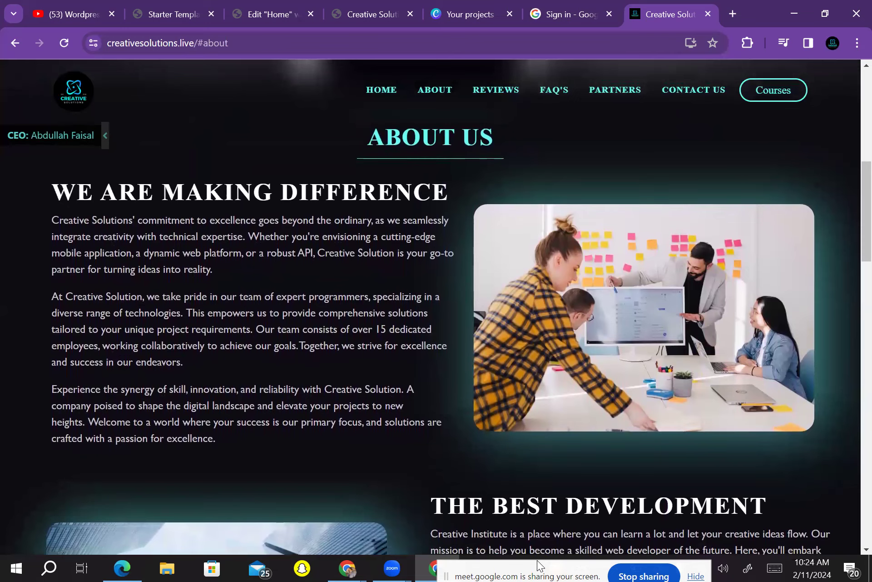
{"action": "scroll", "coordinate": [539, 565], "scroll_direction": "down", "scroll_amount": 5}
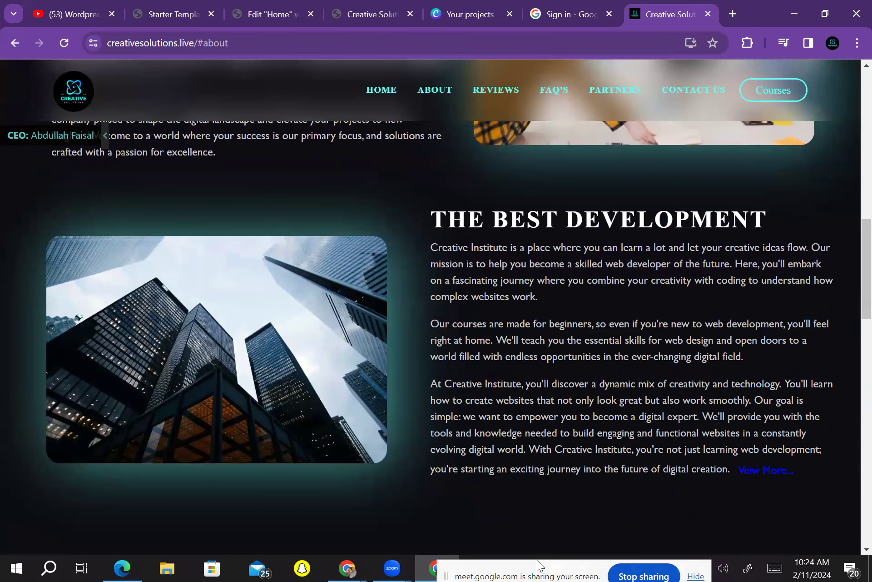
{"action": "double_click", "coordinate": [440, 324]}
{"action": "left_click", "coordinate": [440, 323]}
{"action": "double_click", "coordinate": [440, 323]}
{"action": "left_click", "coordinate": [440, 323]}
{"action": "double_click", "coordinate": [469, 324]}
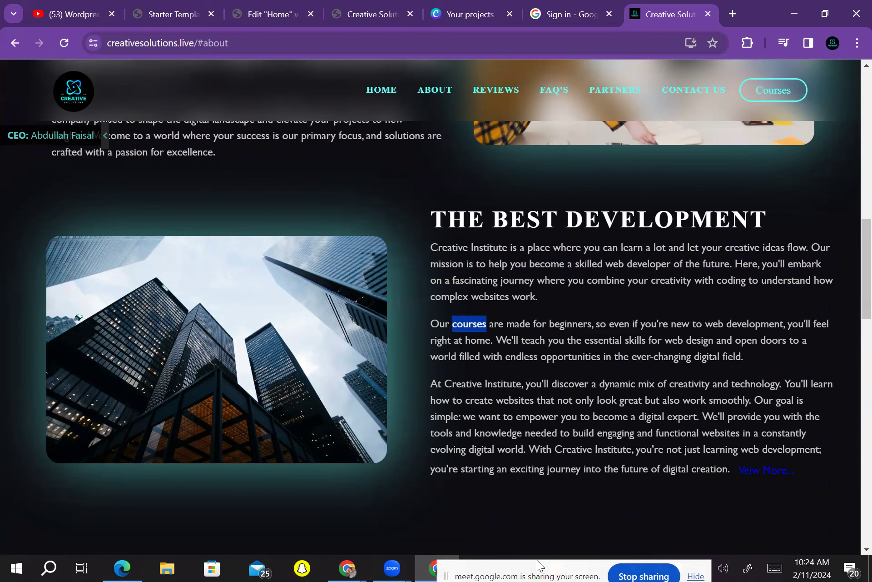
{"action": "double_click", "coordinate": [440, 323]}
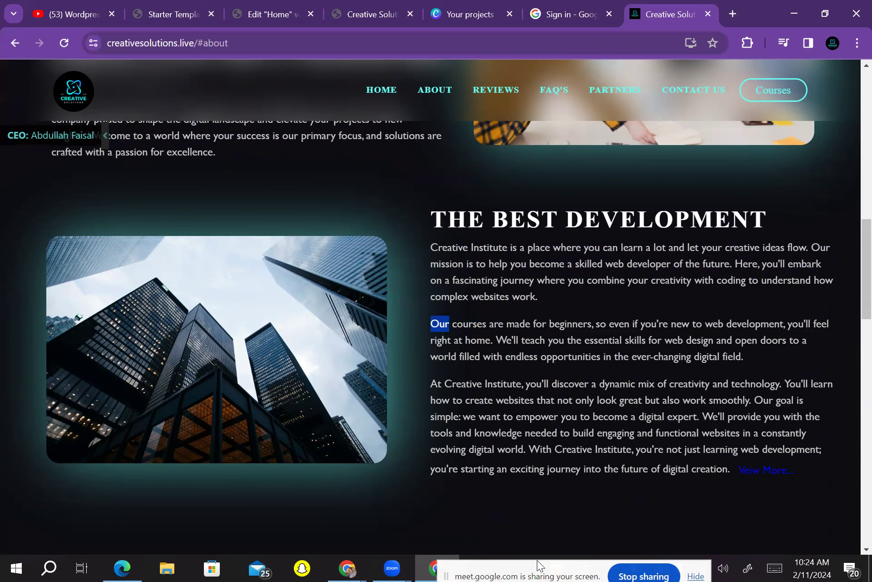
{"action": "left_click", "coordinate": [440, 324]}
{"action": "left_click", "coordinate": [273, 14]}
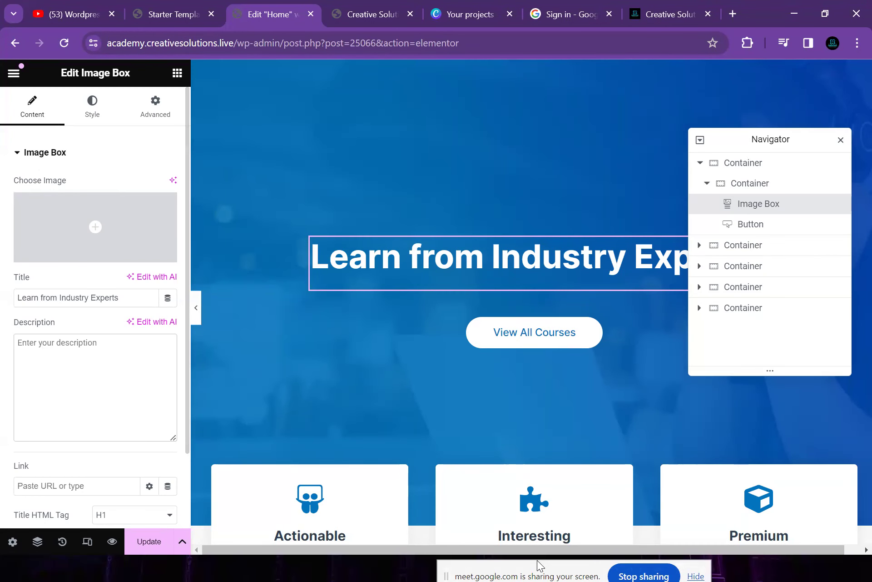
Type 'At creative solutions we guide you how you easily get hire by' into the Image Box Description
{"action": "type", "text": "At"}
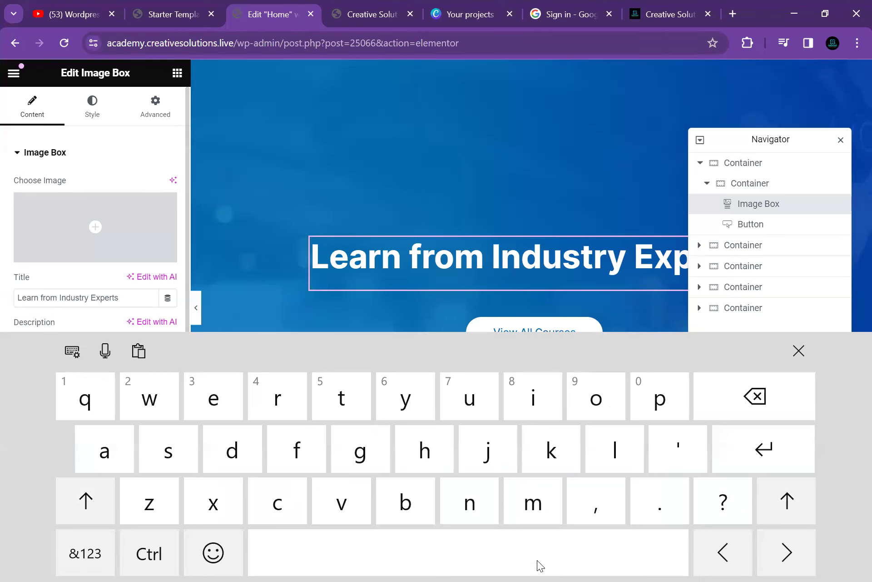
{"action": "type", "text": " c"}
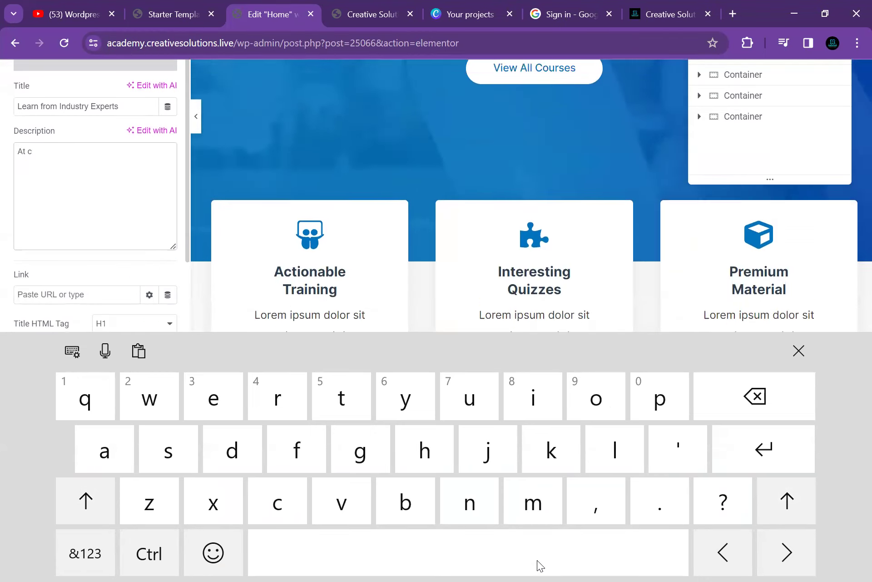
{"action": "type", "text": "rea"}
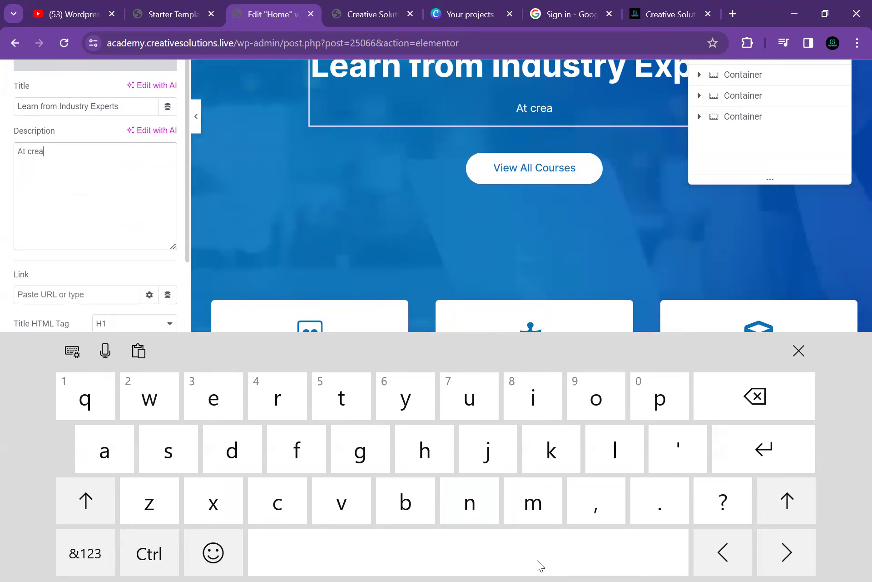
{"action": "type", "text": "tive solution"}
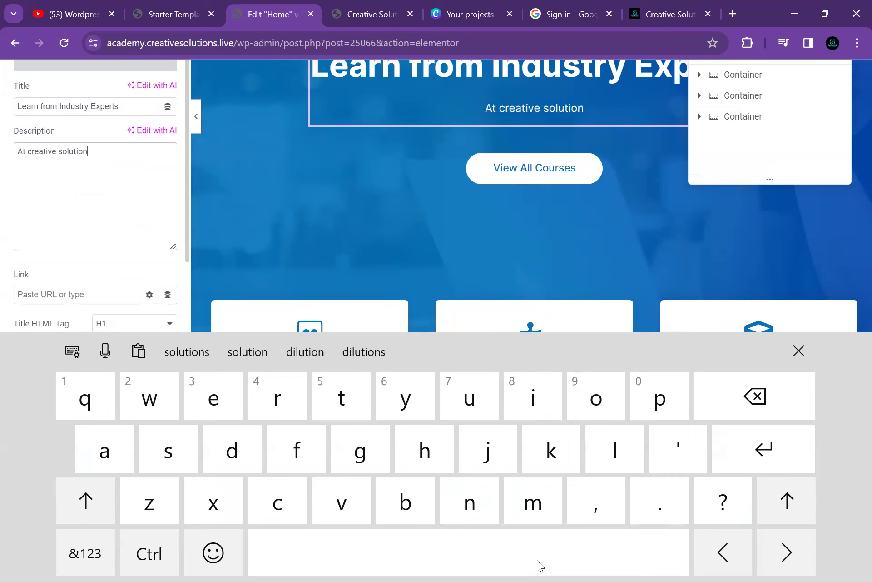
{"action": "type", "text": "s we "}
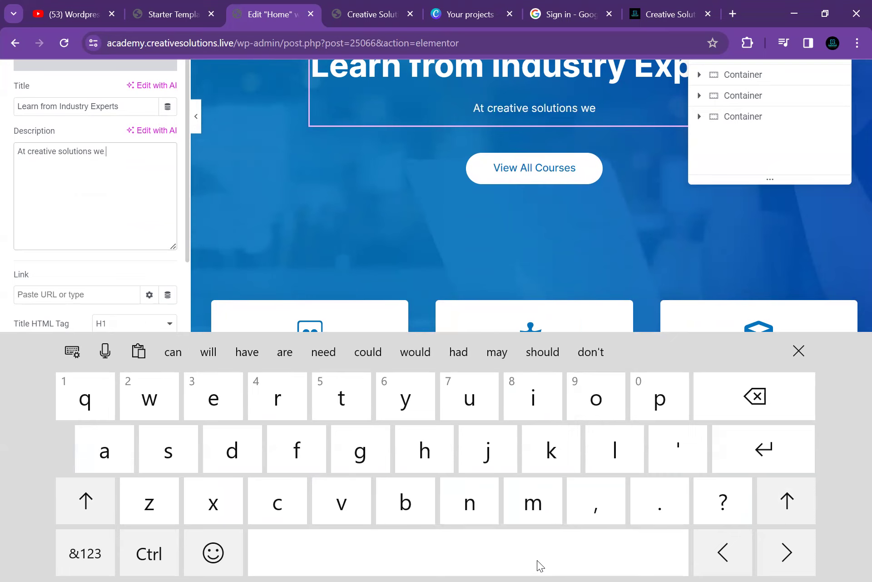
{"action": "type", "text": "guide y"}
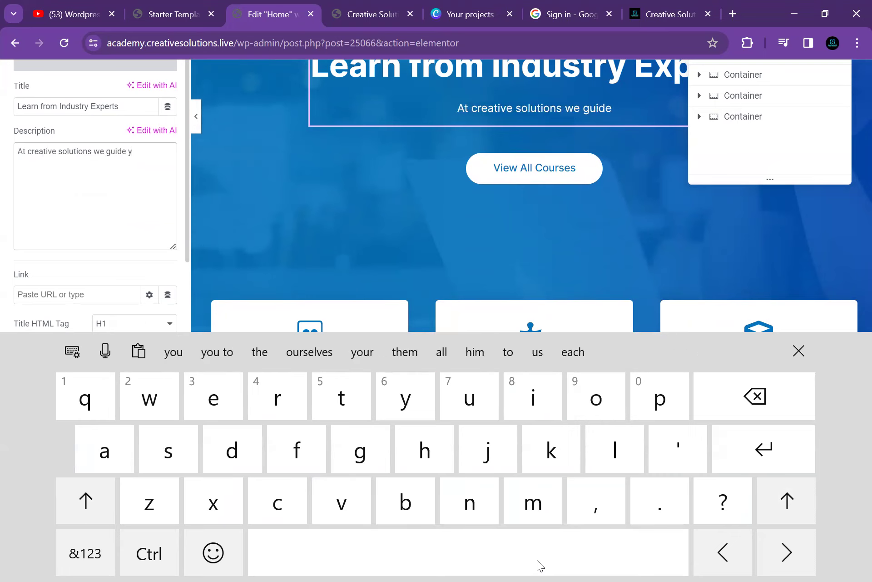
{"action": "type", "text": "ou how "}
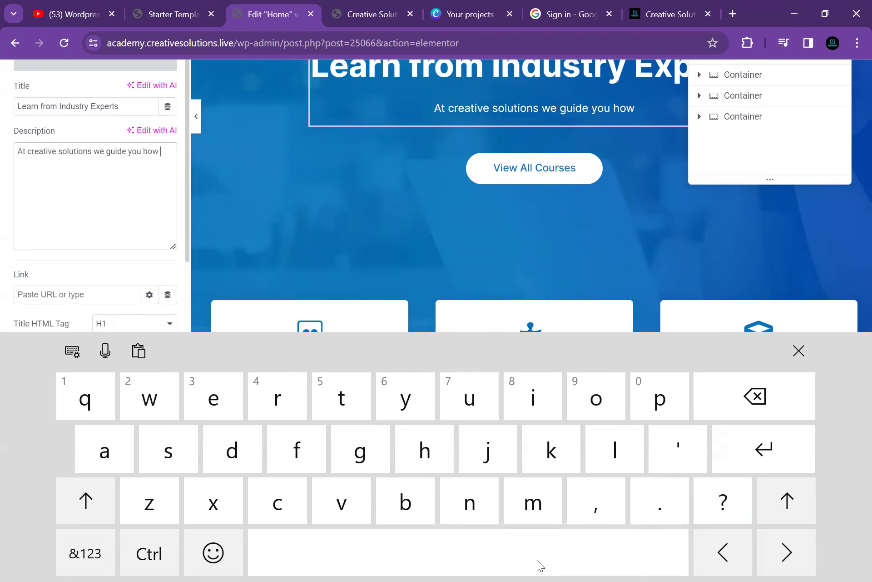
{"action": "type", "text": "you "}
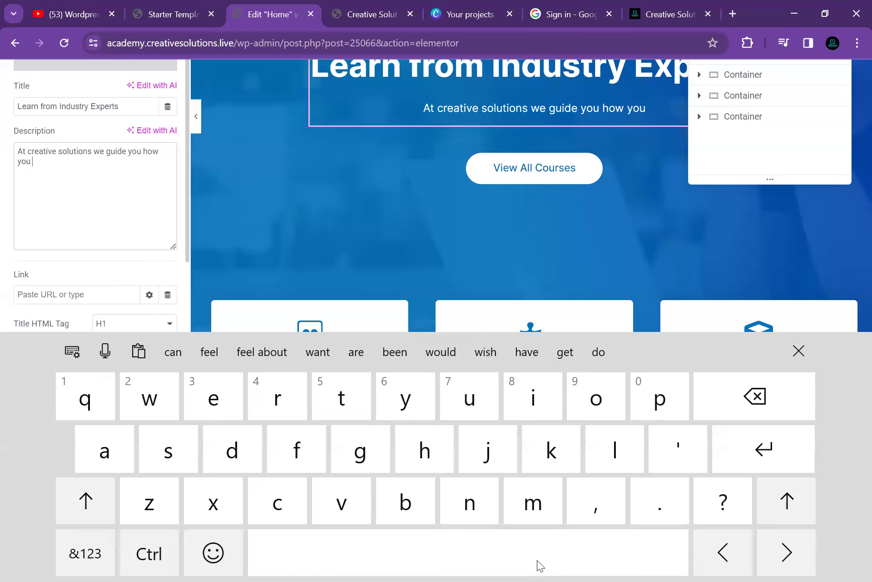
{"action": "type", "text": "e"}
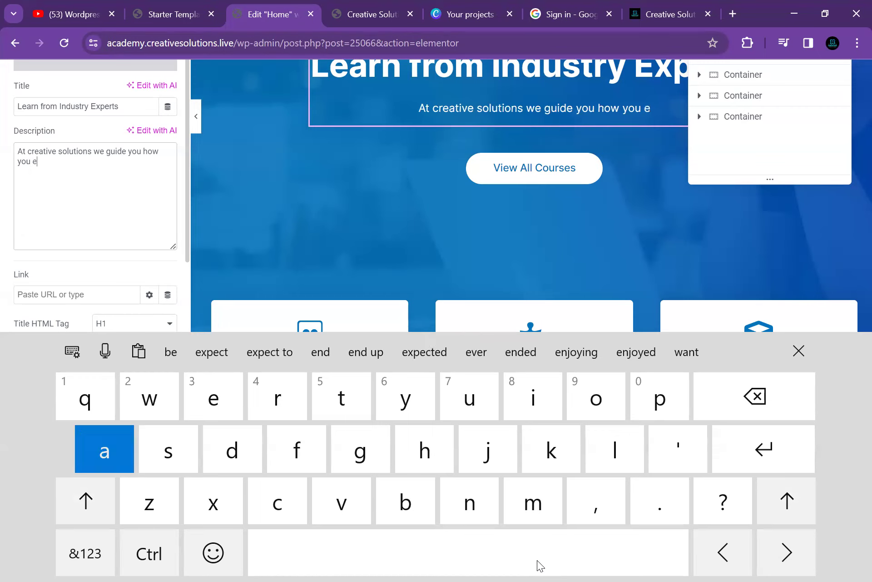
{"action": "type", "text": "asily get "}
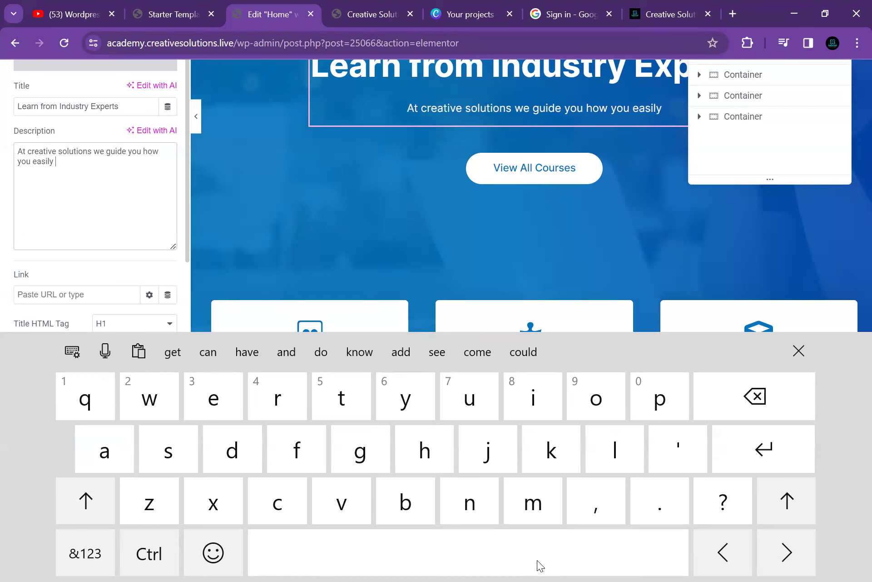
{"action": "type", "text": "hire by"}
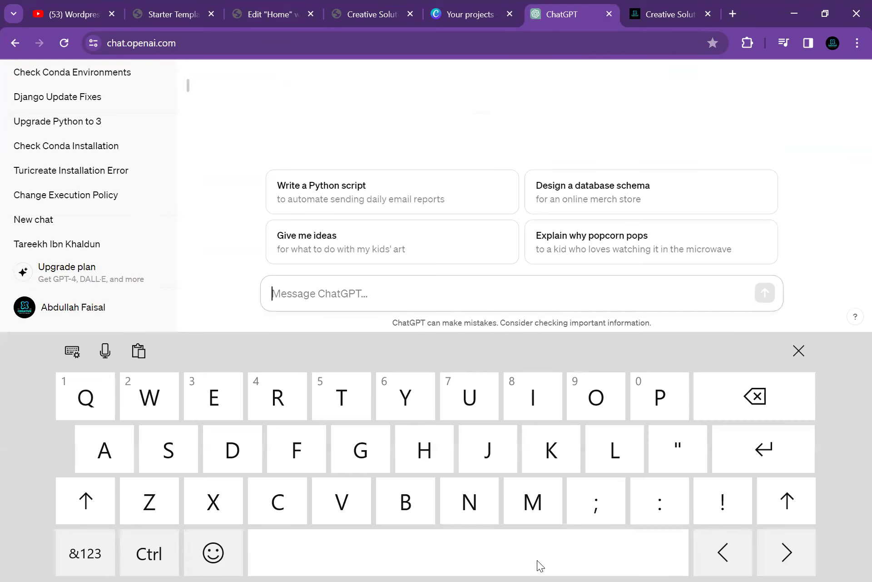
Ask ChatGPT to write a short, strong description for the Creative Solutions course site
{"action": "type", "text": "My"}
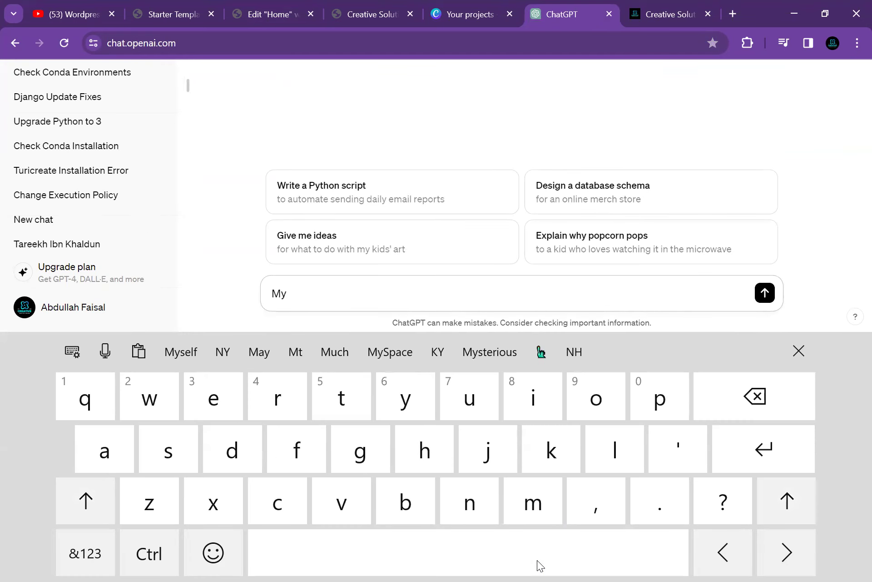
{"action": "type", "text": " si"}
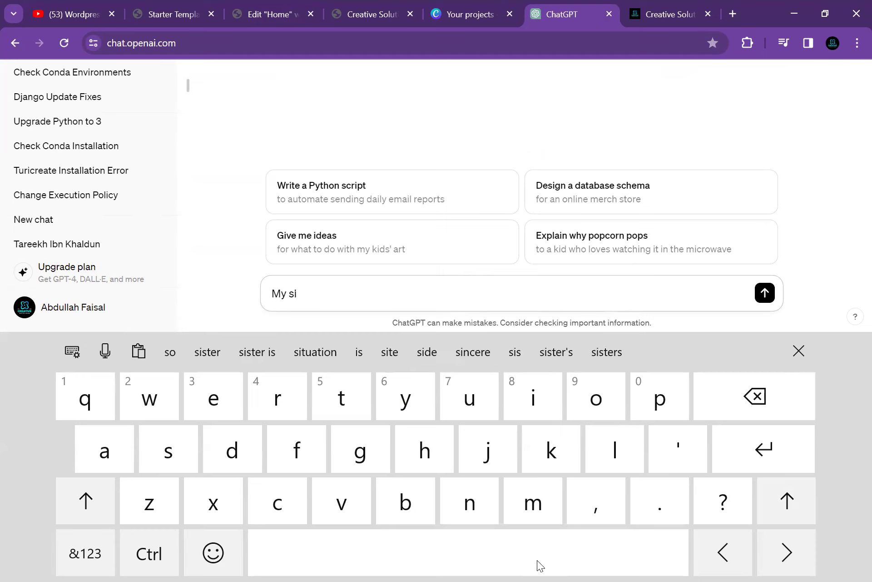
{"action": "key", "text": "BackSpace"}
{"action": "key", "text": "BackSpace"}
{"action": "key", "text": "BackSpace"}
{"action": "key", "text": "BackSpace"}
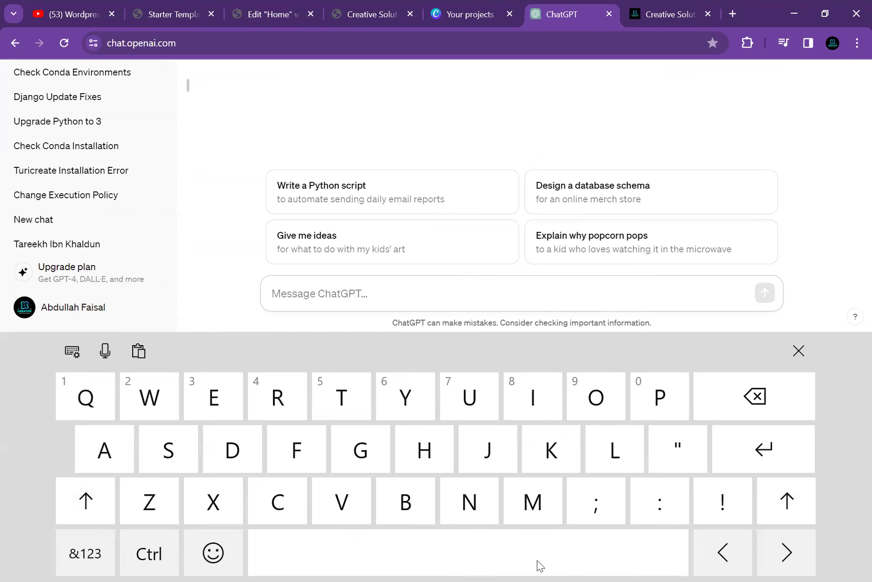
{"action": "type", "text": "My sit"}
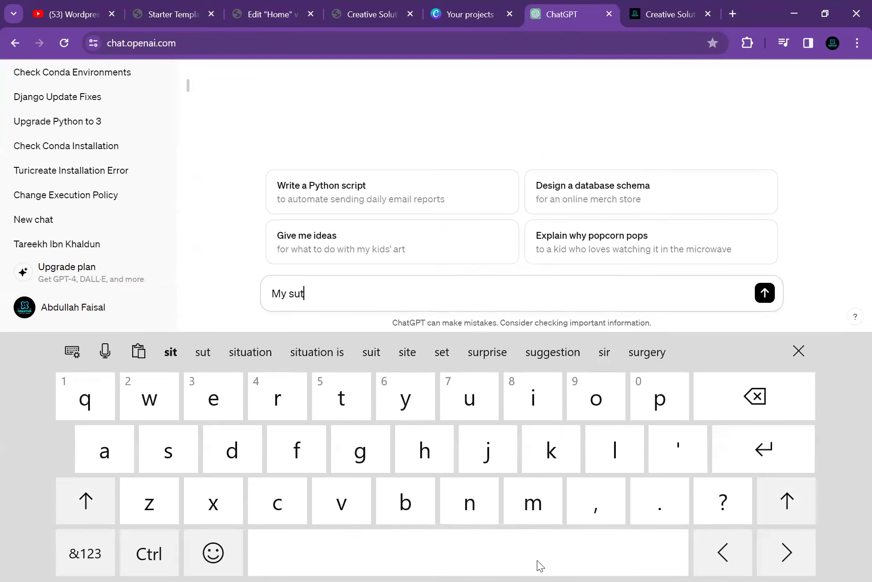
{"action": "key", "text": "BackSpace"}
{"action": "key", "text": "BackSpace"}
{"action": "type", "text": "te name "}
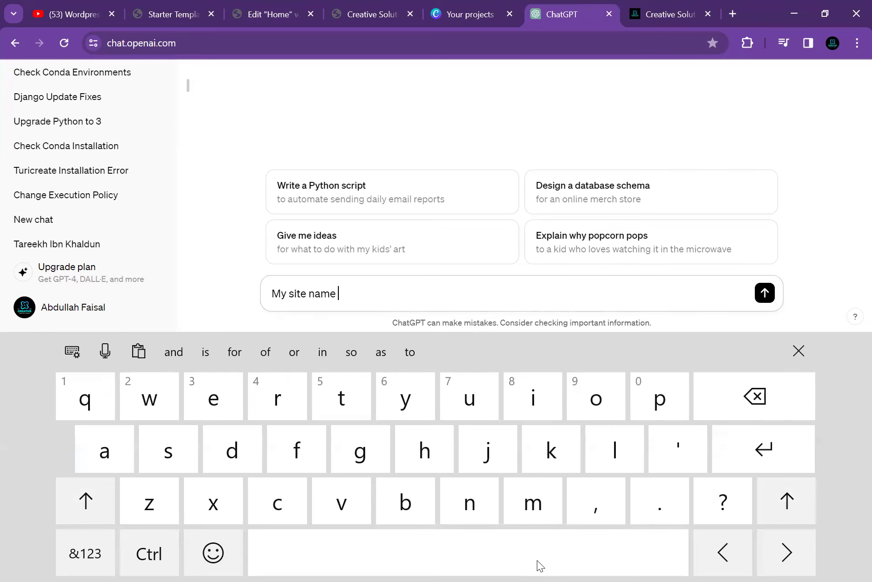
{"action": "type", "text": "is c"}
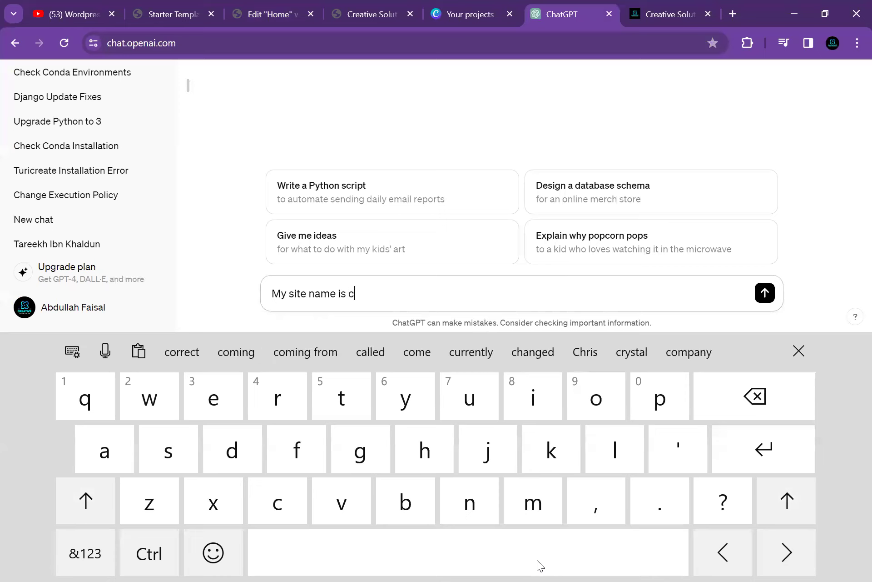
{"action": "type", "text": "reative"}
{"action": "type", "text": "solutions "}
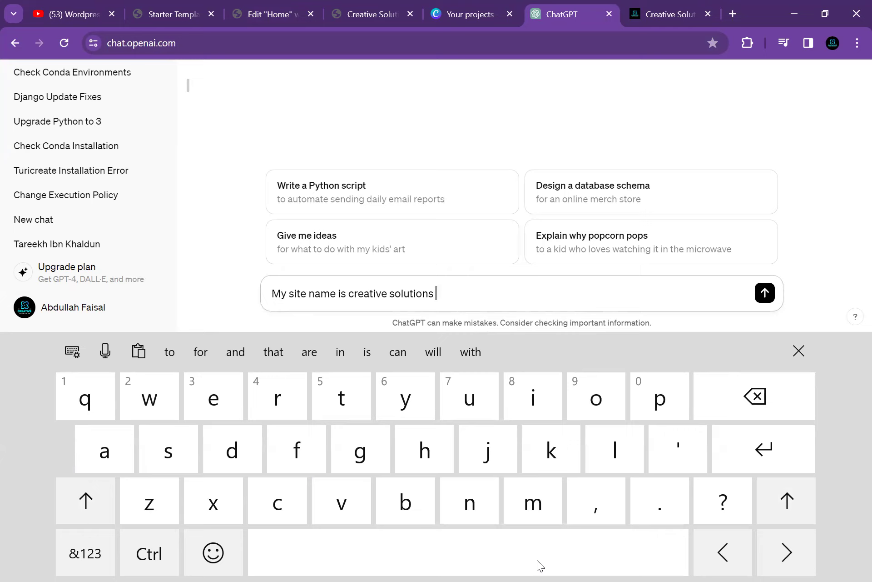
{"action": "type", "text": "which h"}
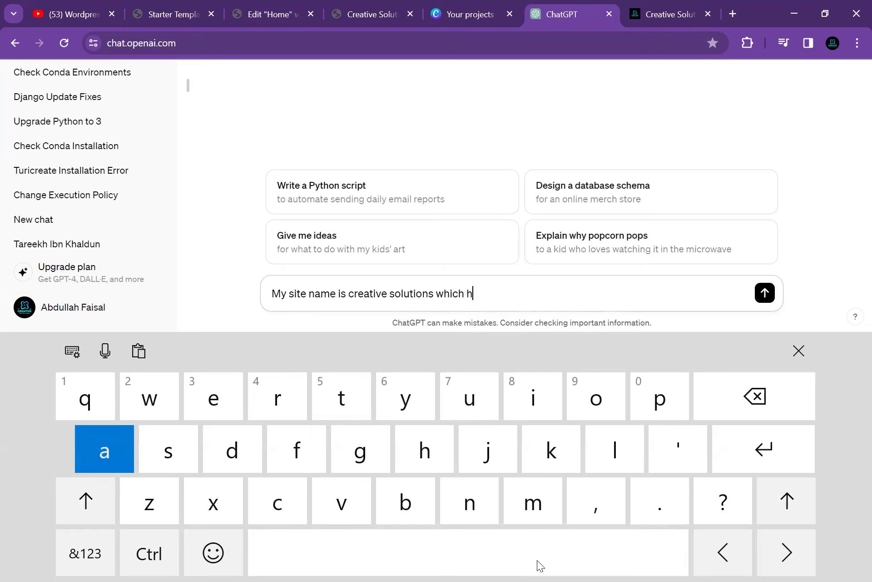
{"action": "type", "text": "as all i"}
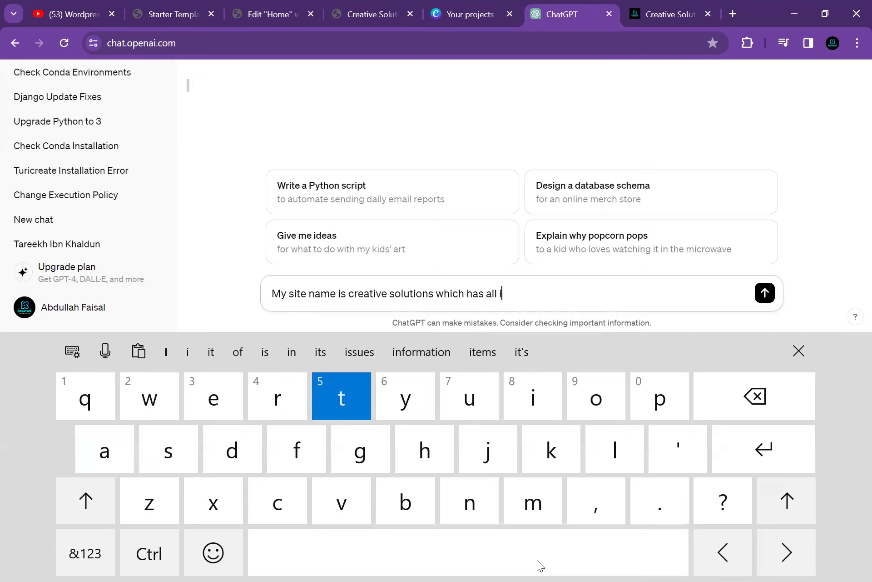
{"action": "type", "text": "t cour"}
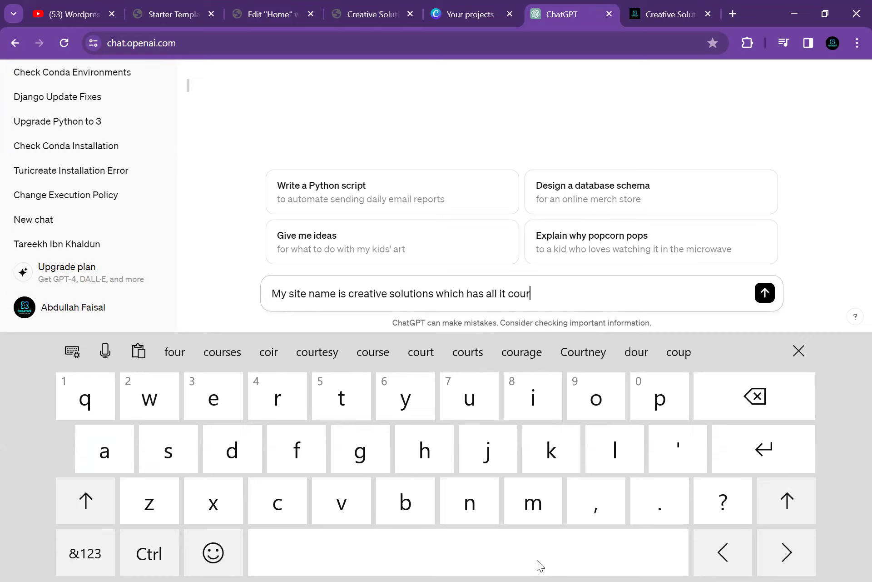
{"action": "type", "text": "ces wri"}
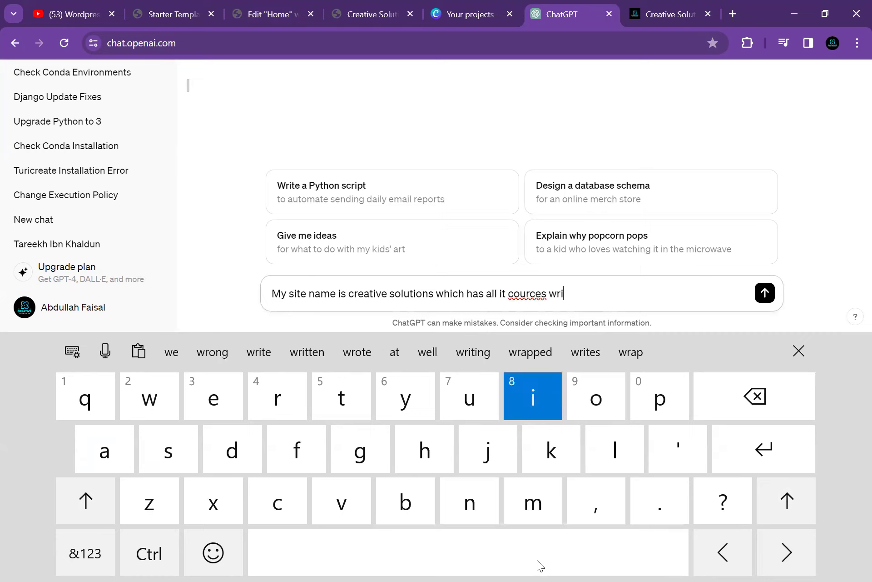
{"action": "type", "text": "te small "}
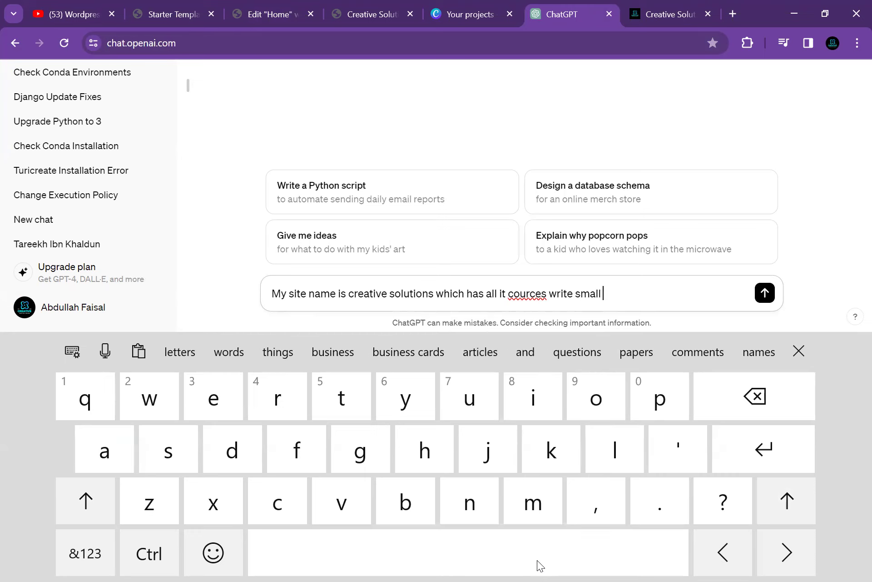
{"action": "type", "text": "best d"}
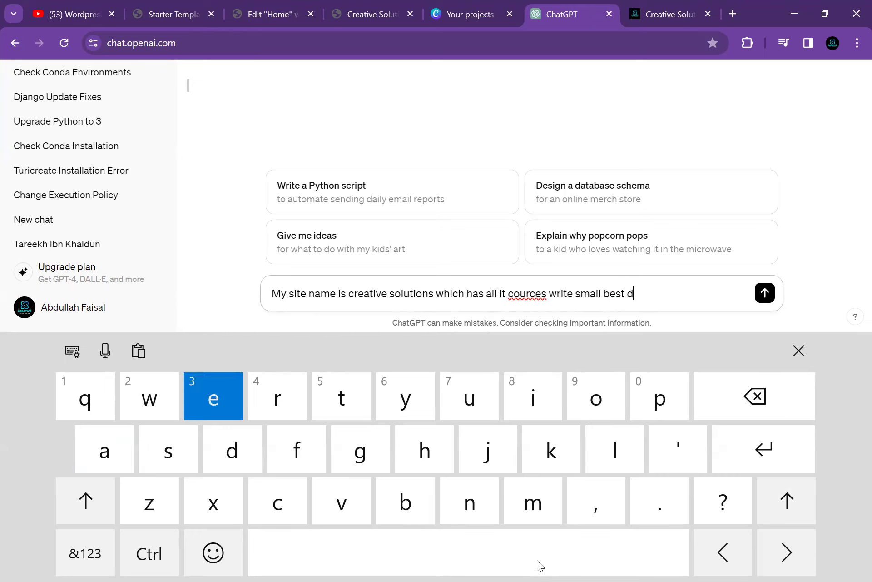
{"action": "type", "text": "escrip"}
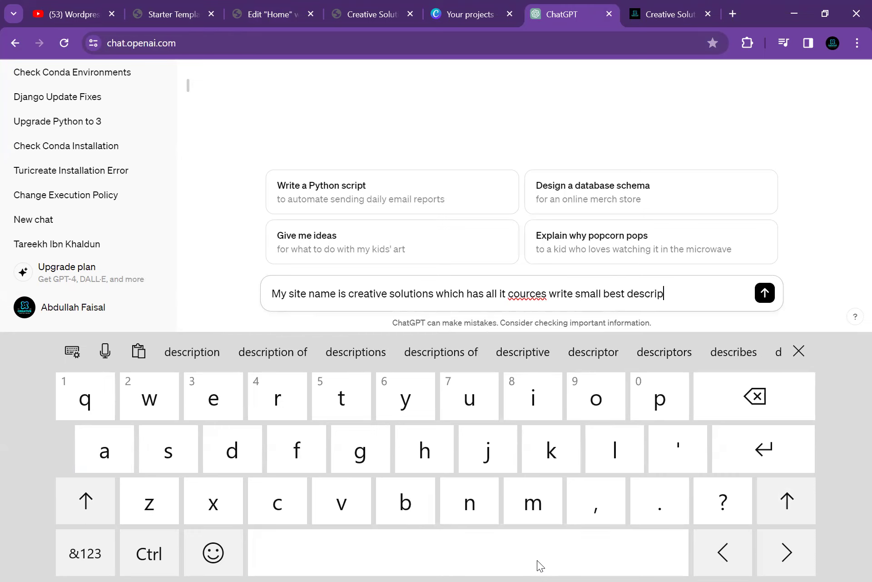
{"action": "type", "text": "tion for "}
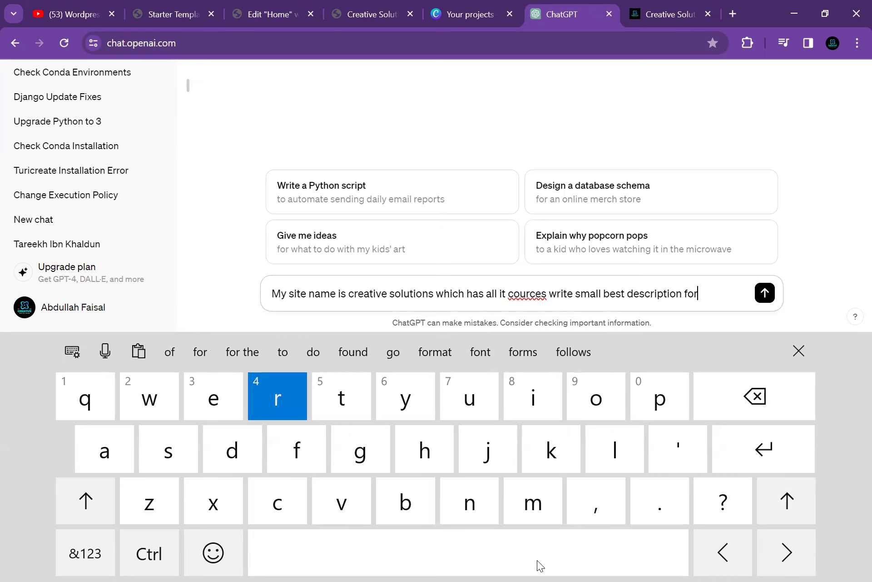
{"action": "type", "text": "this"}
{"action": "key", "text": "Return"}
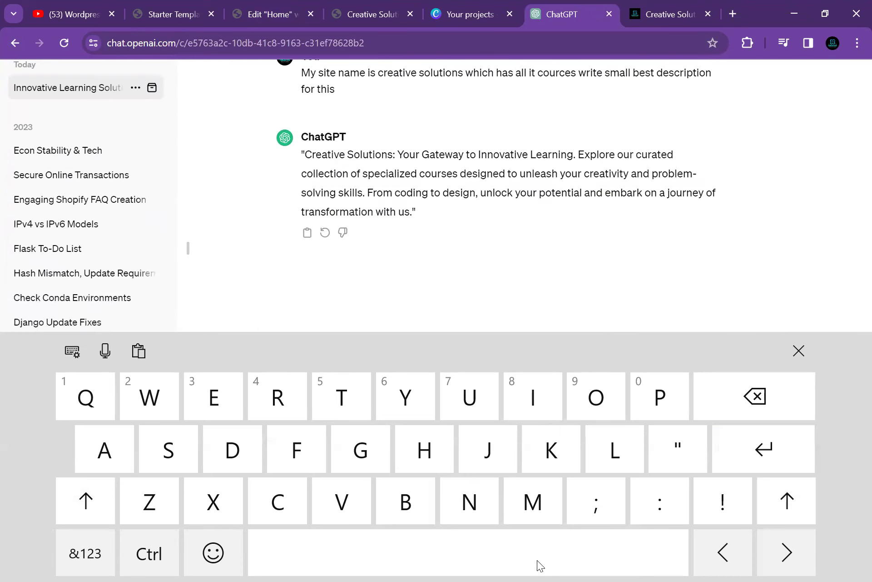
Copy ChatGPT's generated Creative Solutions description
{"action": "double_click", "coordinate": [325, 160]}
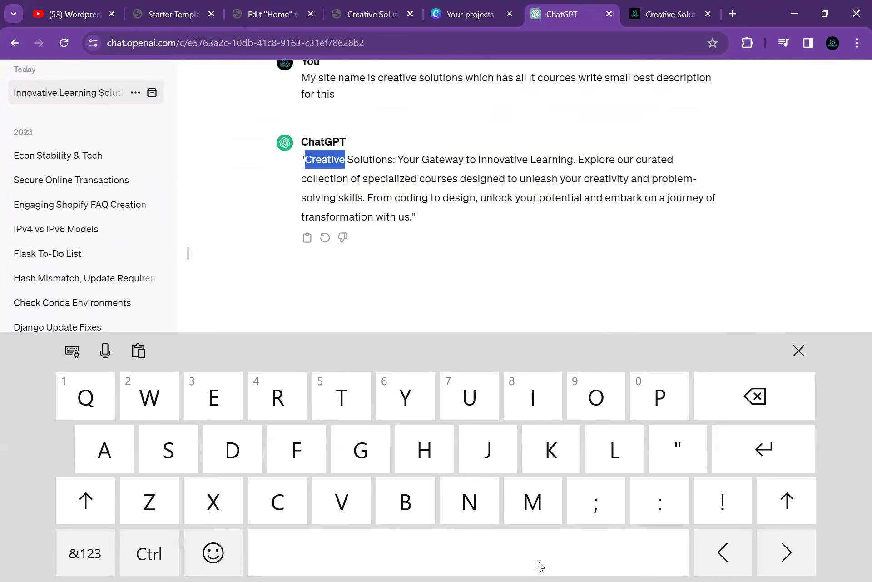
{"action": "left_click", "coordinate": [308, 292]}
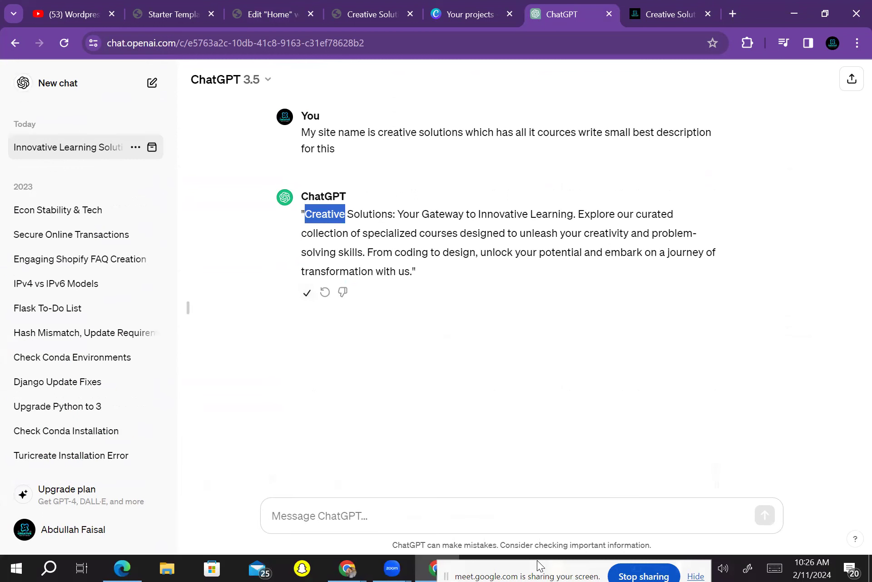
{"action": "left_click", "coordinate": [307, 292]}
Replace the Image Box description with the 'Creative Solutions: Your Gateway to Innovative Learning' text and save
{"action": "key", "text": "ctrl+3"}
{"action": "left_click", "coordinate": [95, 366]}
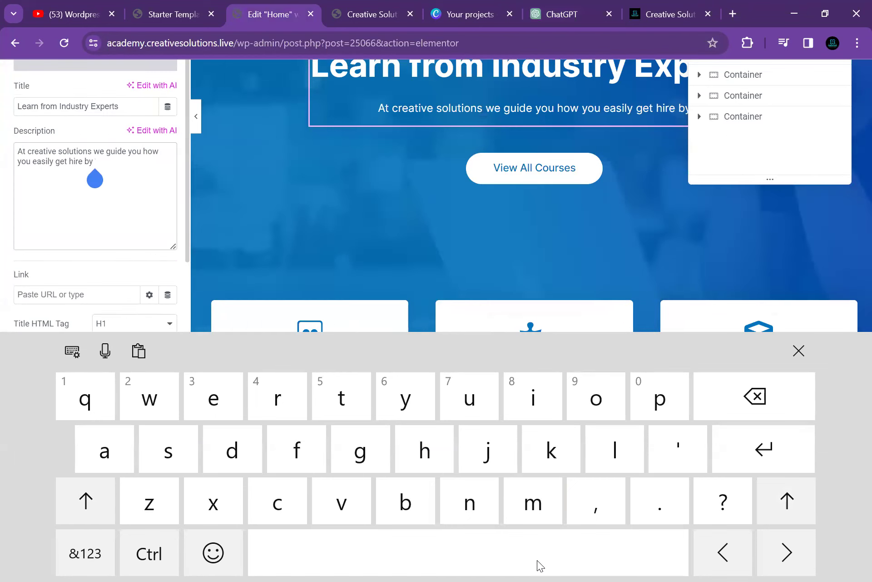
{"action": "key", "text": "BackSpace"}
{"action": "key", "text": "BackSpace"}
{"action": "key", "text": "BackSpace"}
{"action": "key", "text": "BackSpace"}
{"action": "key", "text": "BackSpace"}
{"action": "key", "text": "BackSpace"}
{"action": "key", "text": "BackSpace"}
{"action": "key", "text": "BackSpace"}
{"action": "key", "text": "BackSpace"}
{"action": "key", "text": "BackSpace"}
{"action": "key", "text": "BackSpace"}
{"action": "key", "text": "BackSpace"}
{"action": "key", "text": "BackSpace"}
{"action": "key", "text": "BackSpace"}
{"action": "key", "text": "BackSpace"}
{"action": "key", "text": "BackSpace"}
{"action": "key", "text": "BackSpace"}
{"action": "key", "text": "BackSpace"}
{"action": "key", "text": "BackSpace"}
{"action": "key", "text": "BackSpace"}
{"action": "key", "text": "BackSpace"}
{"action": "key", "text": "BackSpace"}
{"action": "key", "text": "BackSpace"}
{"action": "key", "text": "BackSpace"}
{"action": "key", "text": "BackSpace"}
{"action": "key", "text": "BackSpace"}
{"action": "key", "text": "BackSpace"}
{"action": "key", "text": "BackSpace"}
{"action": "key", "text": "BackSpace"}
{"action": "key", "text": "BackSpace"}
{"action": "key", "text": "BackSpace"}
{"action": "key", "text": "BackSpace"}
{"action": "key", "text": "BackSpace"}
{"action": "key", "text": "BackSpace"}
{"action": "key", "text": "BackSpace"}
{"action": "key", "text": "BackSpace"}
{"action": "key", "text": "BackSpace"}
{"action": "key", "text": "BackSpace"}
{"action": "key", "text": "BackSpace"}
{"action": "key", "text": "BackSpace"}
{"action": "key", "text": "BackSpace"}
{"action": "key", "text": "BackSpace"}
{"action": "key", "text": "BackSpace"}
{"action": "key", "text": "BackSpace"}
{"action": "key", "text": "BackSpace"}
{"action": "key", "text": "BackSpace"}
{"action": "key", "text": "BackSpace"}
{"action": "key", "text": "BackSpace"}
{"action": "key", "text": "BackSpace"}
{"action": "key", "text": "BackSpace"}
{"action": "key", "text": "BackSpace"}
{"action": "key", "text": "BackSpace"}
{"action": "key", "text": "BackSpace"}
{"action": "key", "text": "BackSpace"}
{"action": "key", "text": "BackSpace"}
{"action": "key", "text": "BackSpace"}
{"action": "key", "text": "BackSpace"}
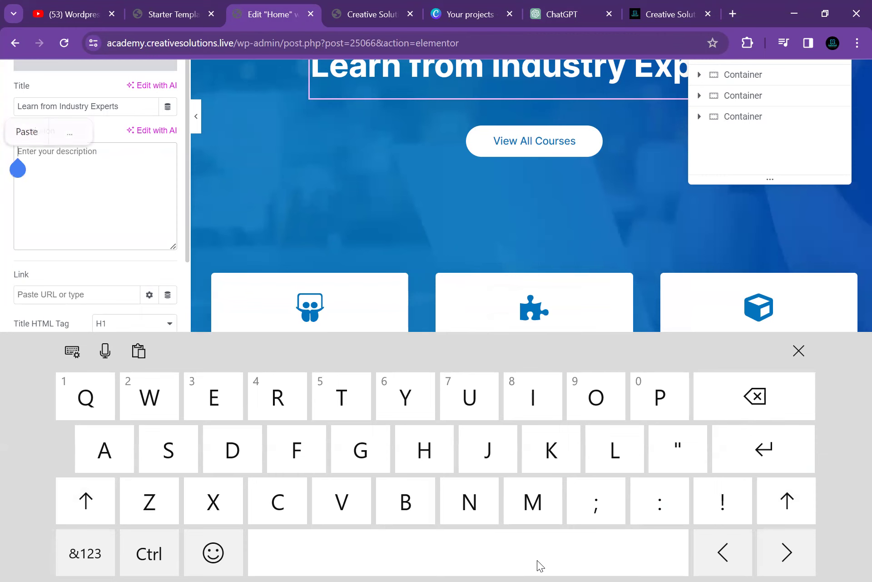
{"action": "key", "text": "ctrl+v"}
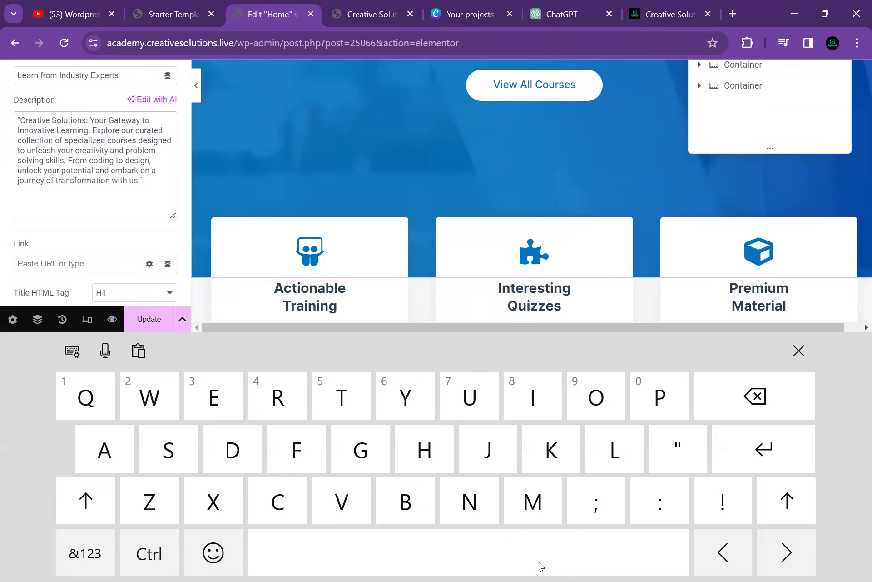
{"action": "key", "text": "ctrl+s"}
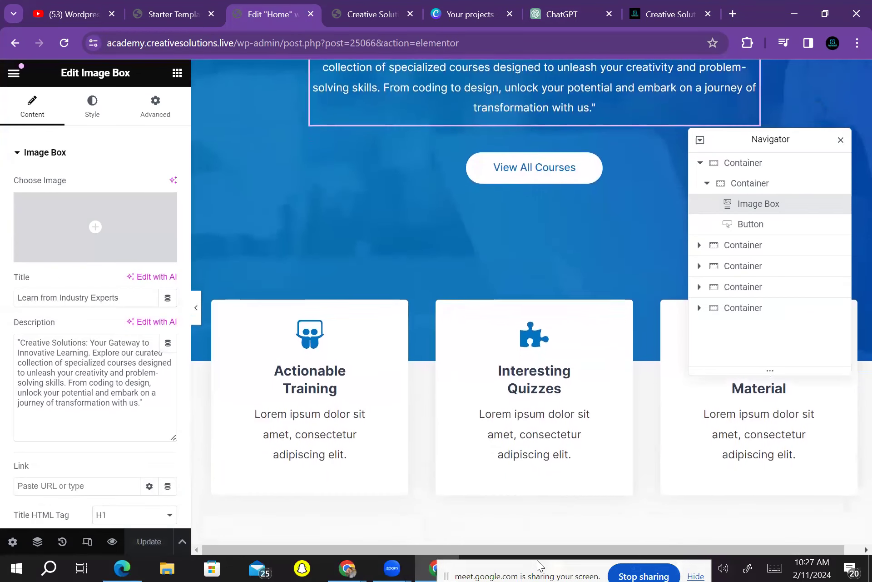
{"action": "left_click", "coordinate": [337, 376]}
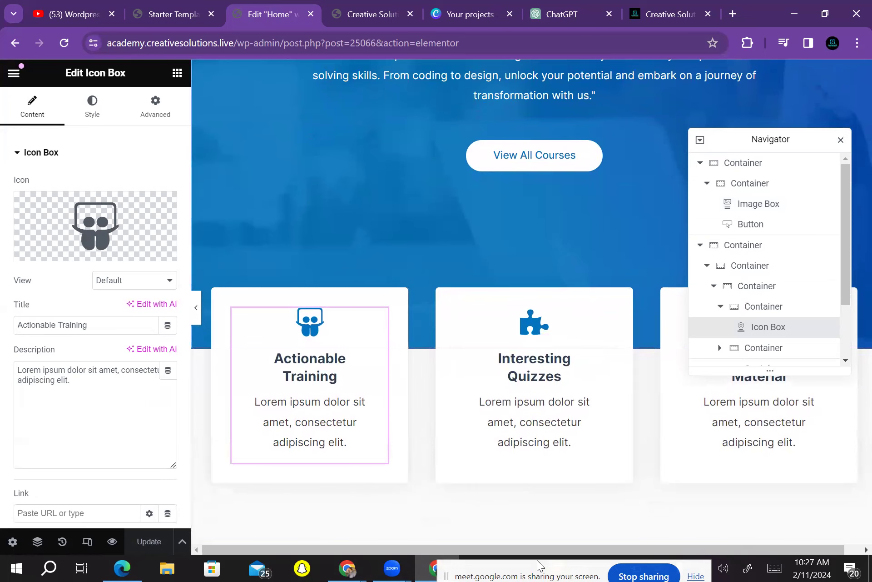
Scroll the homepage preview up and down to review the Actionable Training icon box
{"action": "scroll", "coordinate": [532, 300], "scroll_direction": "up", "scroll_amount": 5}
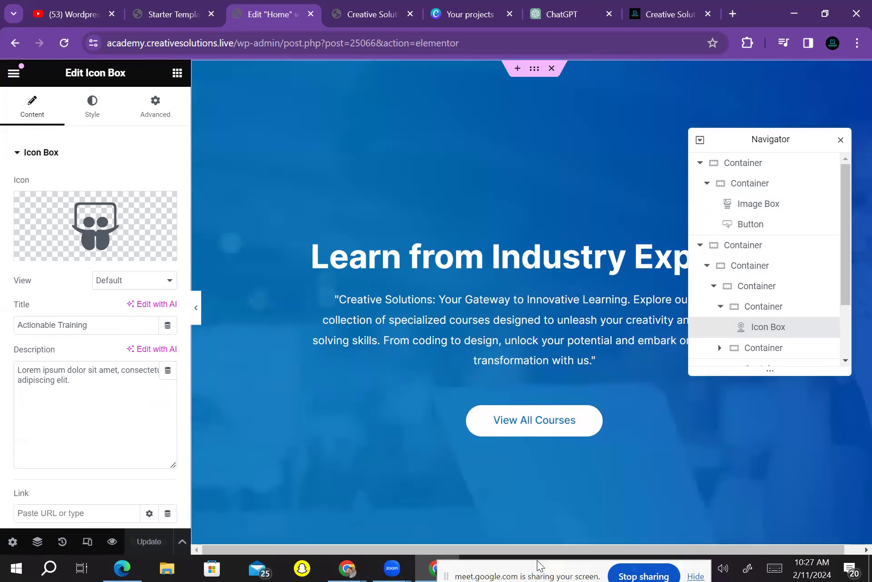
{"action": "scroll", "coordinate": [531, 300], "scroll_direction": "down", "scroll_amount": 8}
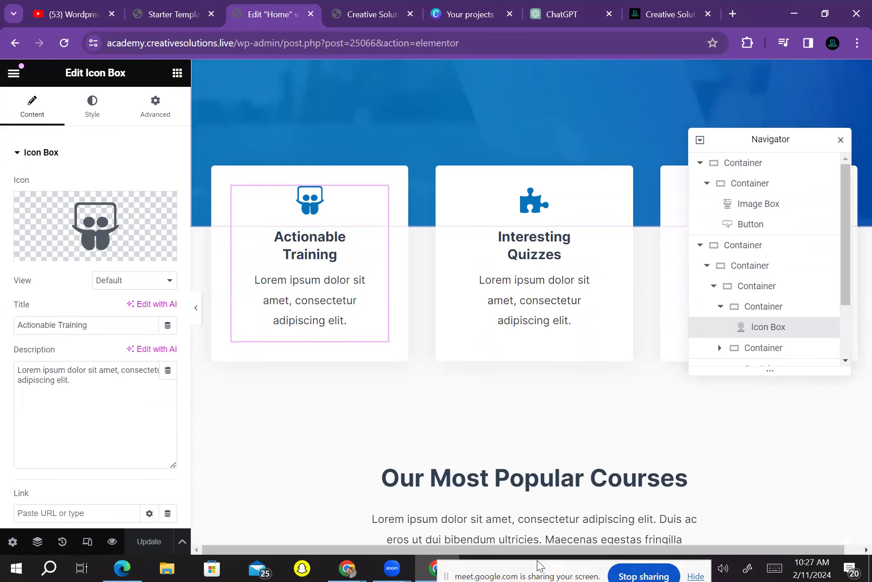
{"action": "scroll", "coordinate": [532, 299], "scroll_direction": "up", "scroll_amount": 2}
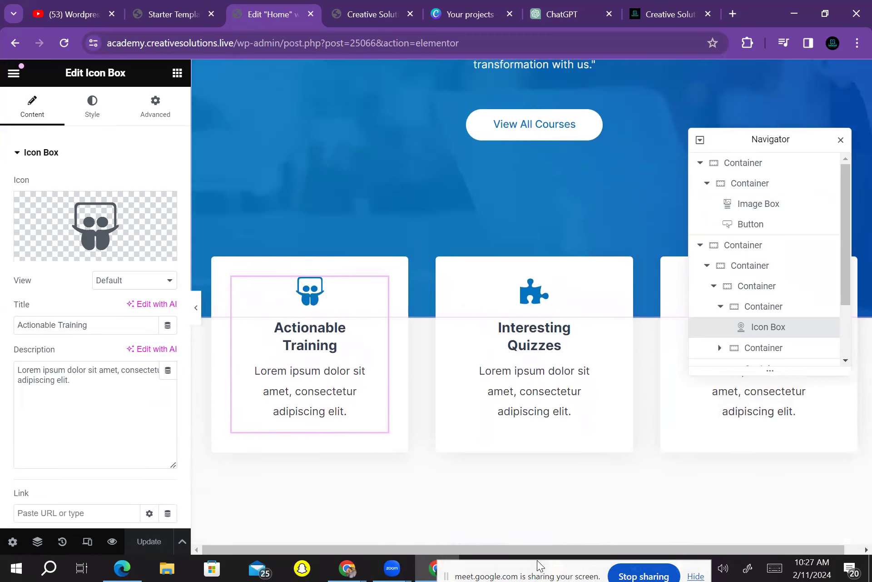
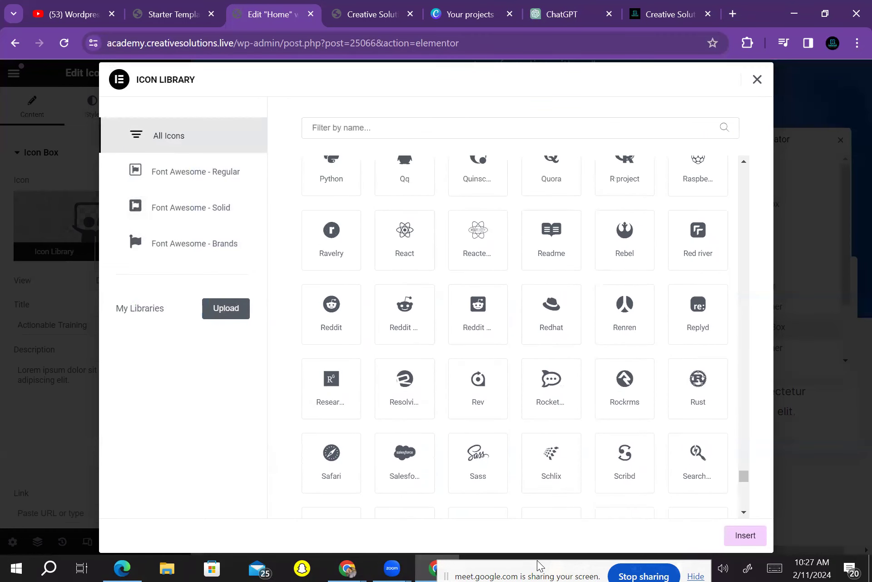
Browse the icon library for Actionable Training and keep its existing presentation icon
{"action": "key", "text": "Escape"}
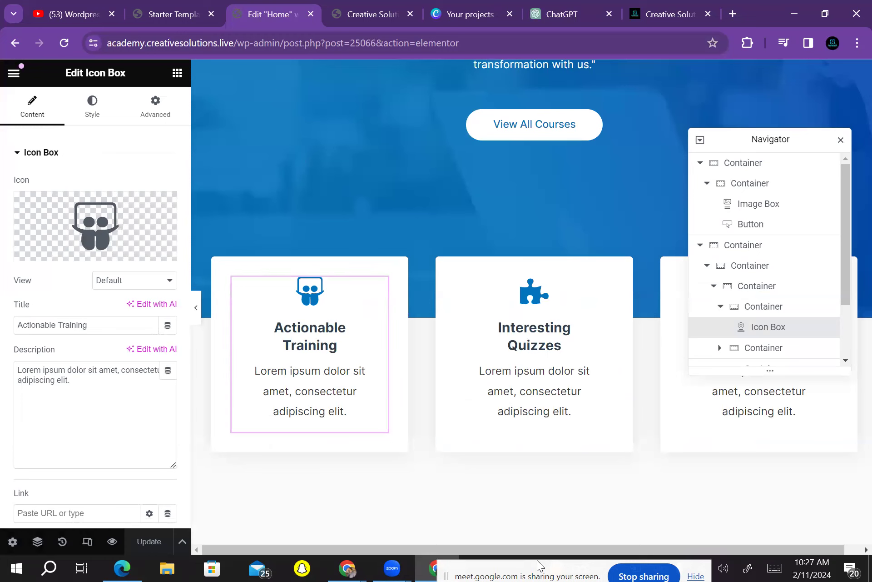
{"action": "left_click", "coordinate": [96, 226]}
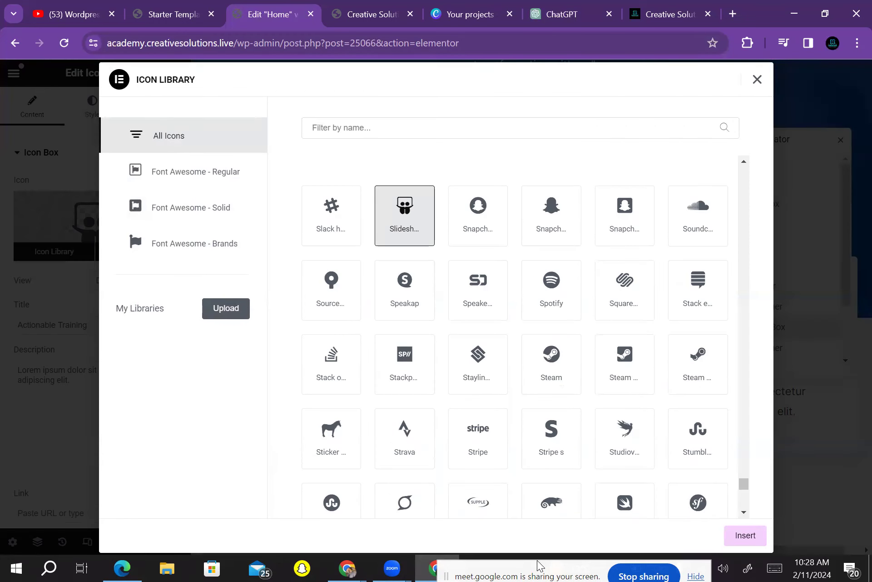
{"action": "scroll", "coordinate": [515, 336], "scroll_direction": "down", "scroll_amount": 5}
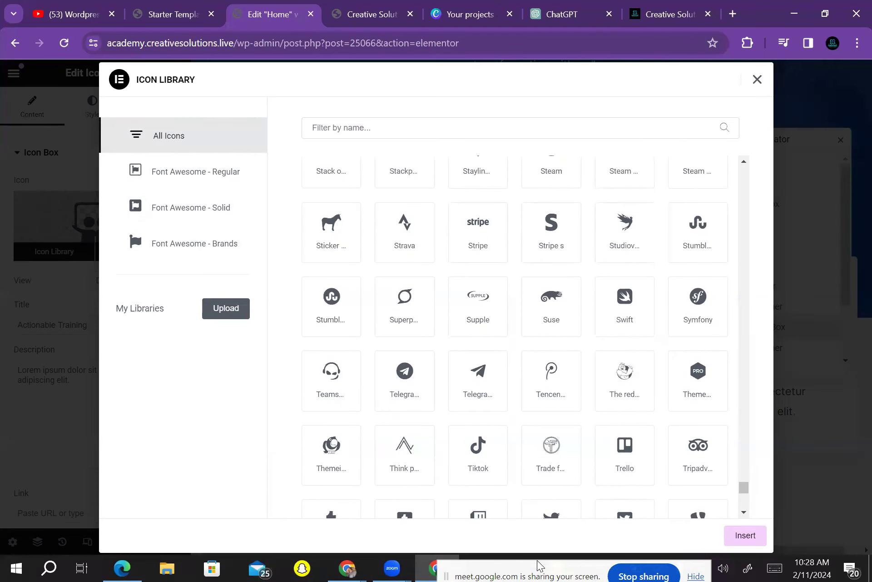
{"action": "scroll", "coordinate": [404, 409], "scroll_direction": "up", "scroll_amount": 5}
{"action": "scroll", "coordinate": [405, 409], "scroll_direction": "up", "scroll_amount": 5}
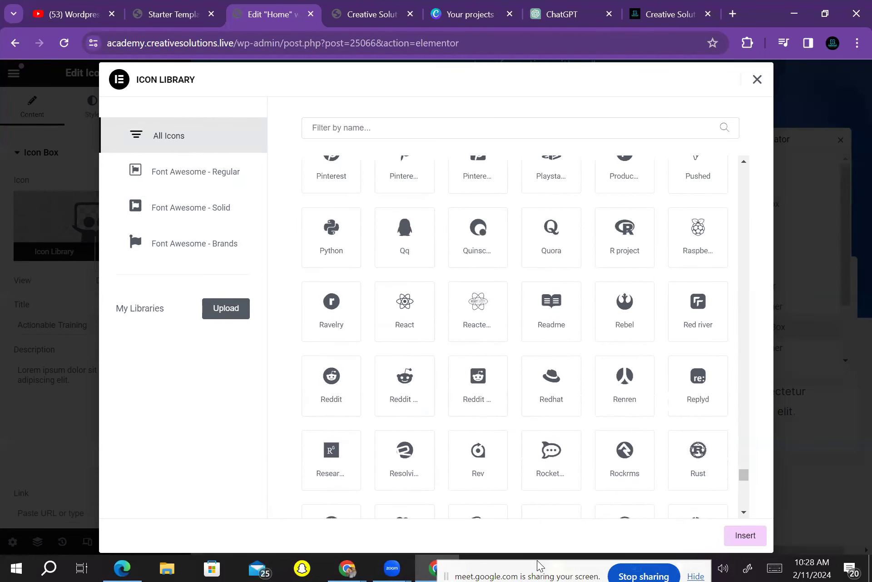
{"action": "left_click", "coordinate": [745, 535]}
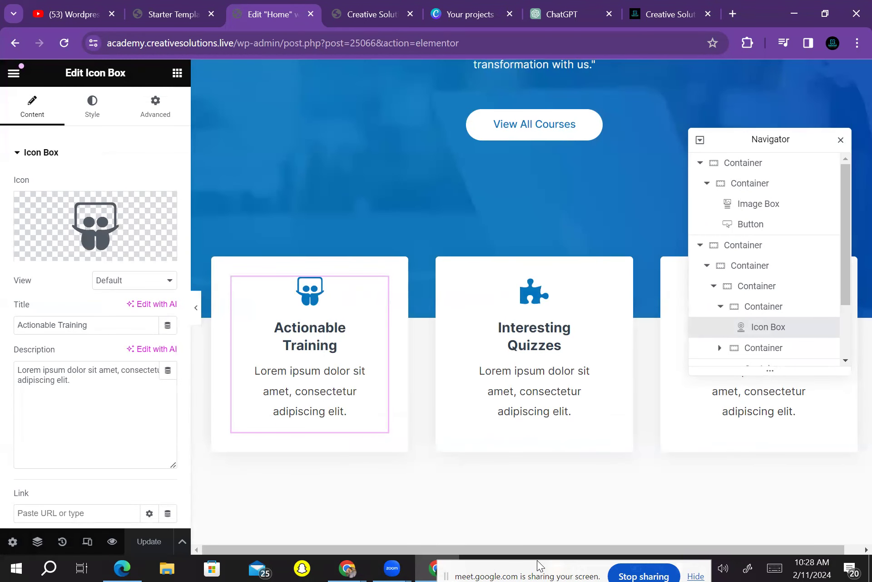
Review the three feature boxes and select the Actionable Training description field
{"action": "scroll", "coordinate": [537, 560], "scroll_direction": "up", "scroll_amount": 3}
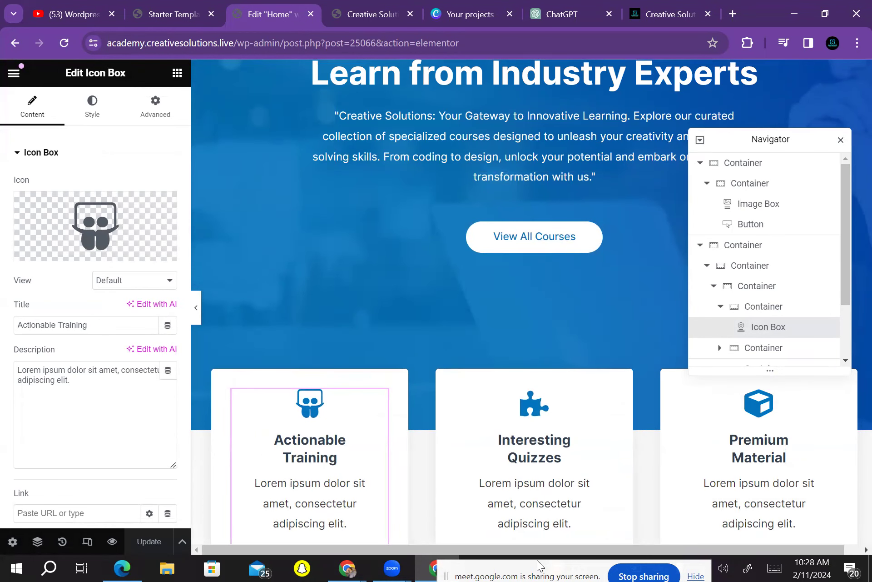
{"action": "scroll", "coordinate": [537, 560], "scroll_direction": "down", "scroll_amount": 2}
{"action": "scroll", "coordinate": [537, 559], "scroll_direction": "up", "scroll_amount": 2}
{"action": "scroll", "coordinate": [537, 560], "scroll_direction": "down", "scroll_amount": 2}
{"action": "scroll", "coordinate": [537, 560], "scroll_direction": "up", "scroll_amount": 1}
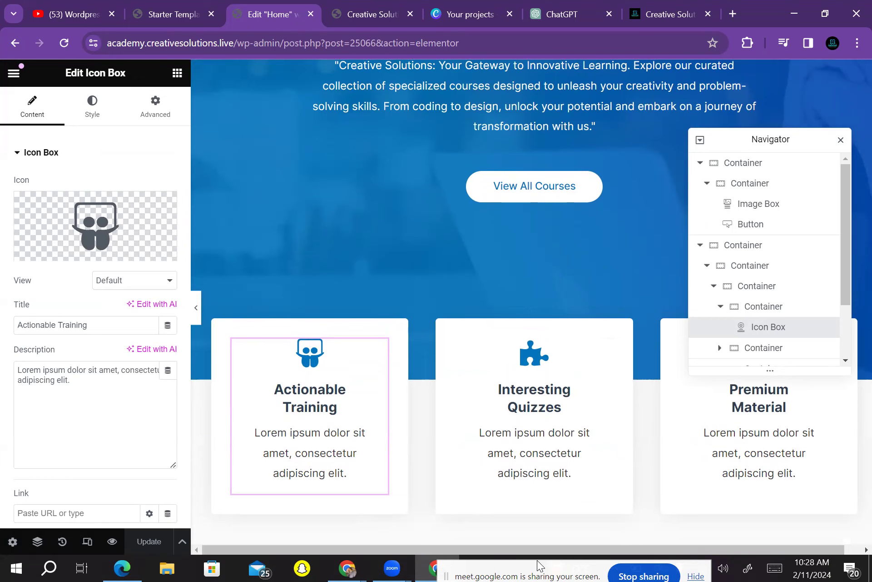
{"action": "scroll", "coordinate": [537, 560], "scroll_direction": "up", "scroll_amount": 2}
{"action": "scroll", "coordinate": [537, 560], "scroll_direction": "down", "scroll_amount": 1}
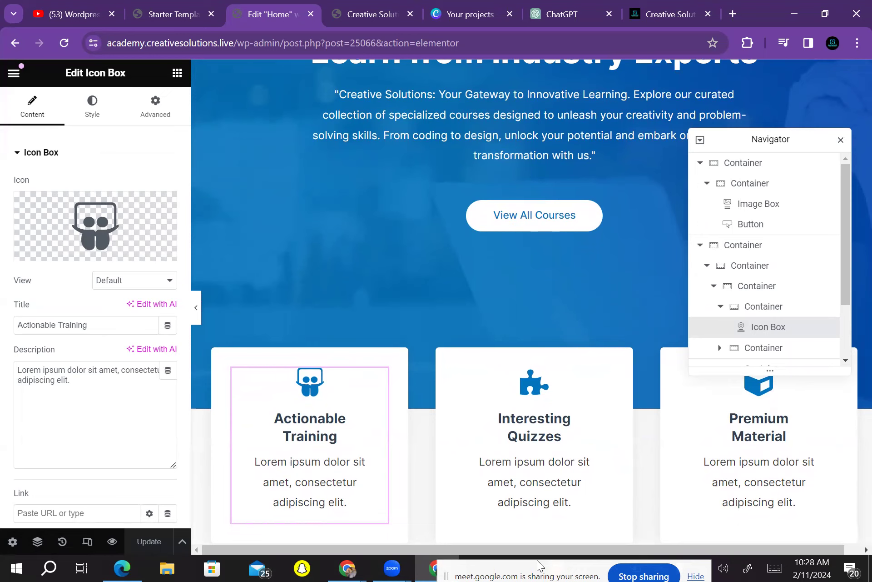
{"action": "left_click", "coordinate": [73, 381]}
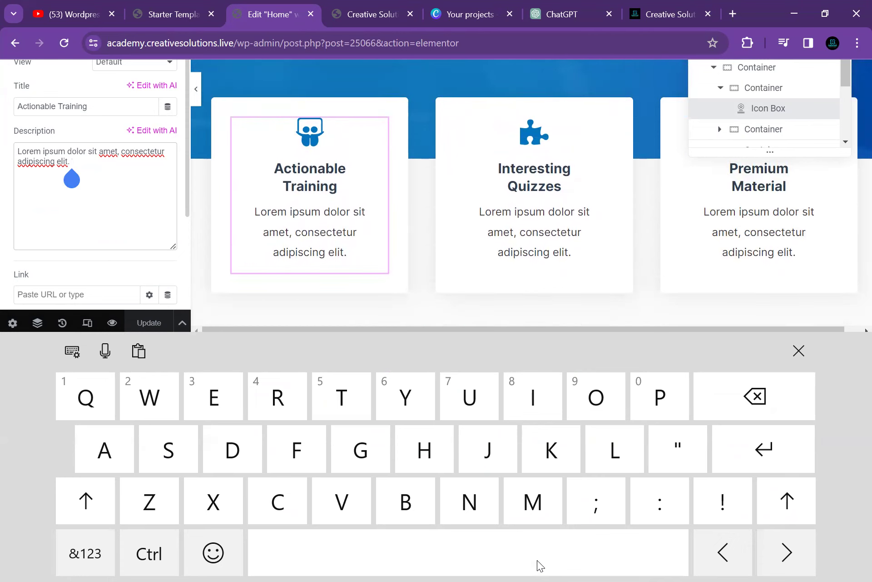
Replace the Lorem ipsum description with 'We train you from our senior best developer'
{"action": "key", "text": "BackSpace"}
{"action": "key", "text": "BackSpace"}
{"action": "key", "text": "BackSpace"}
{"action": "key", "text": "BackSpace"}
{"action": "key", "text": "BackSpace"}
{"action": "key", "text": "BackSpace"}
{"action": "key", "text": "BackSpace"}
{"action": "key", "text": "BackSpace"}
{"action": "key", "text": "BackSpace"}
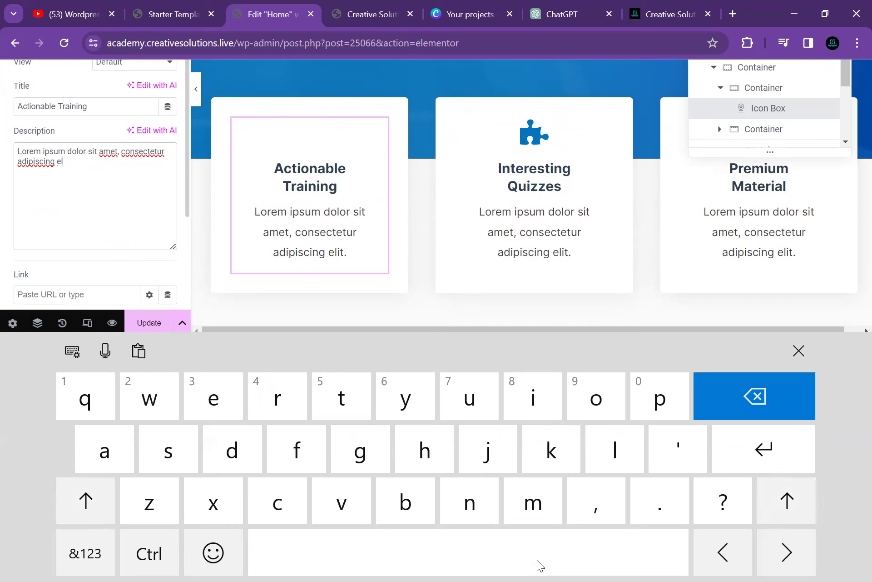
{"action": "key", "text": "BackSpace"}
{"action": "key", "text": "BackSpace"}
{"action": "key", "text": "BackSpace"}
{"action": "key", "text": "BackSpace"}
{"action": "key", "text": "BackSpace"}
{"action": "key", "text": "BackSpace"}
{"action": "key", "text": "BackSpace"}
{"action": "key", "text": "BackSpace"}
{"action": "key", "text": "BackSpace"}
{"action": "key", "text": "BackSpace"}
{"action": "key", "text": "BackSpace"}
{"action": "key", "text": "BackSpace"}
{"action": "key", "text": "BackSpace"}
{"action": "key", "text": "BackSpace"}
{"action": "key", "text": "BackSpace"}
{"action": "key", "text": "BackSpace"}
{"action": "key", "text": "BackSpace"}
{"action": "key", "text": "BackSpace"}
{"action": "key", "text": "BackSpace"}
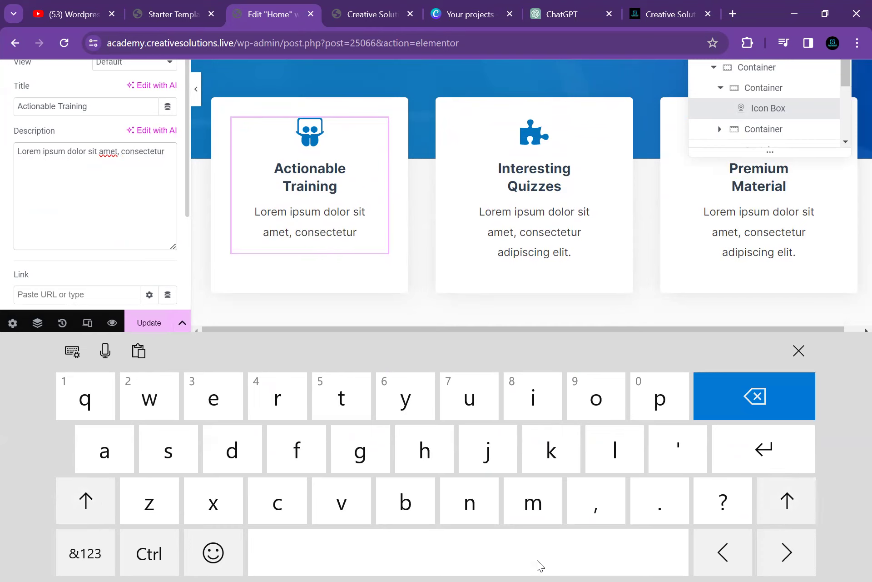
{"action": "key", "text": "BackSpace"}
{"action": "key", "text": "BackSpace"}
{"action": "key", "text": "BackSpace"}
{"action": "key", "text": "BackSpace"}
{"action": "key", "text": "BackSpace"}
{"action": "key", "text": "BackSpace"}
{"action": "key", "text": "BackSpace"}
{"action": "key", "text": "BackSpace"}
{"action": "key", "text": "BackSpace"}
{"action": "key", "text": "BackSpace"}
{"action": "key", "text": "BackSpace"}
{"action": "key", "text": "BackSpace"}
{"action": "key", "text": "BackSpace"}
{"action": "key", "text": "BackSpace"}
{"action": "key", "text": "BackSpace"}
{"action": "key", "text": "BackSpace"}
{"action": "key", "text": "BackSpace"}
{"action": "key", "text": "BackSpace"}
{"action": "key", "text": "BackSpace"}
{"action": "key", "text": "BackSpace"}
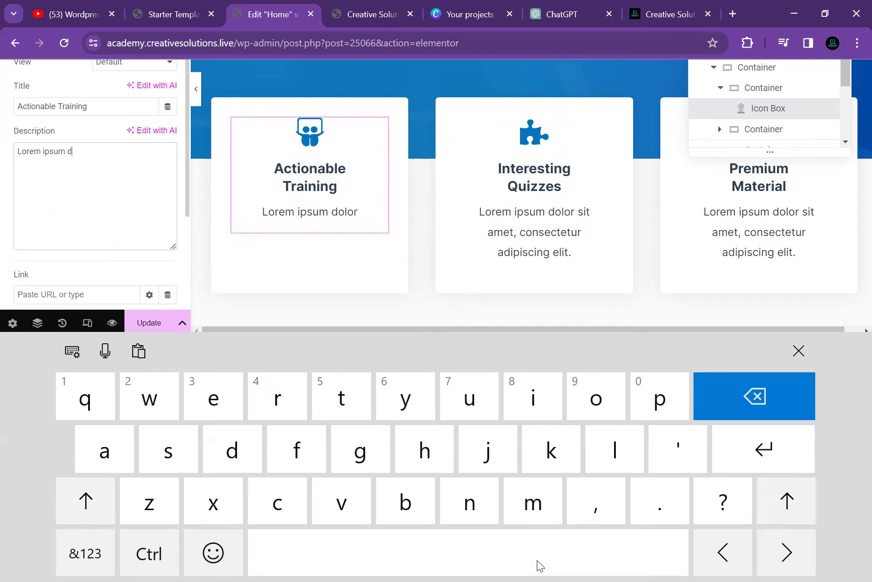
{"action": "key", "text": "BackSpace"}
{"action": "key", "text": "BackSpace"}
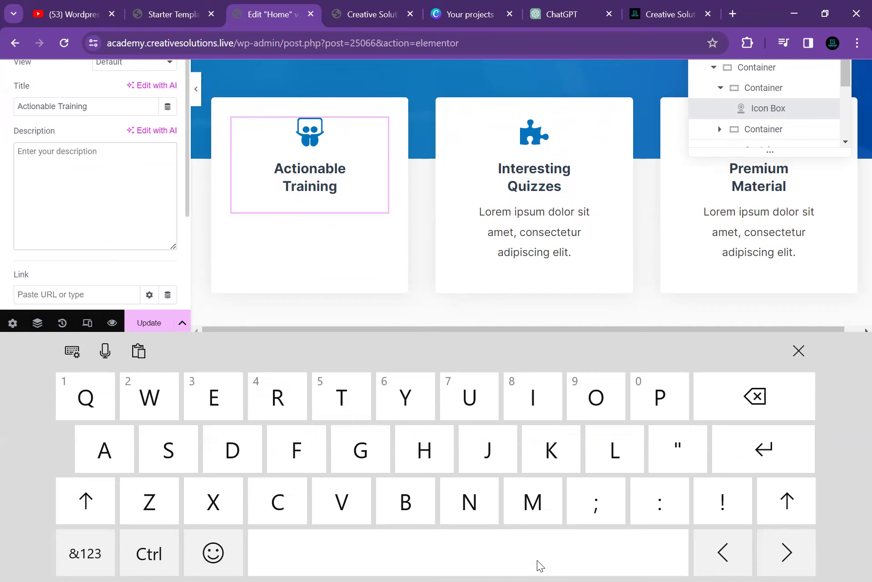
{"action": "type", "text": "We"}
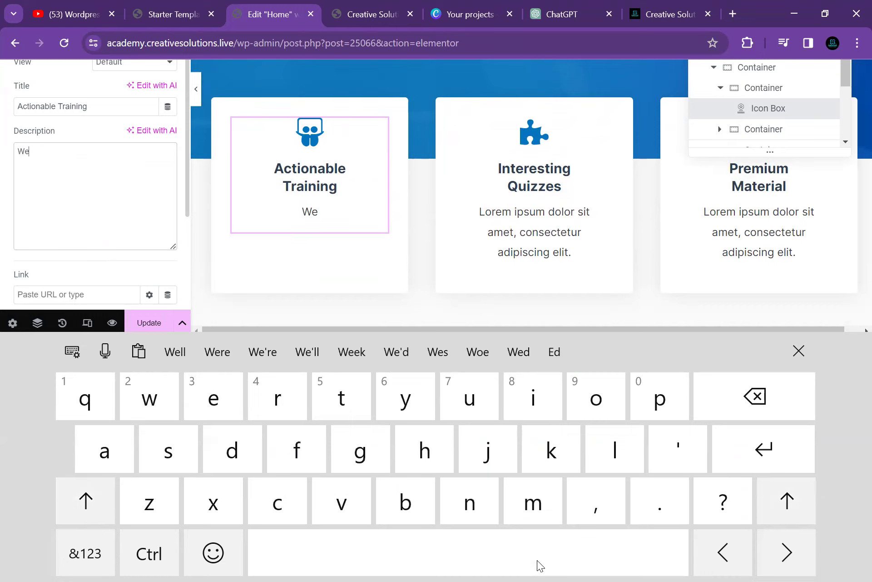
{"action": "type", "text": " train"}
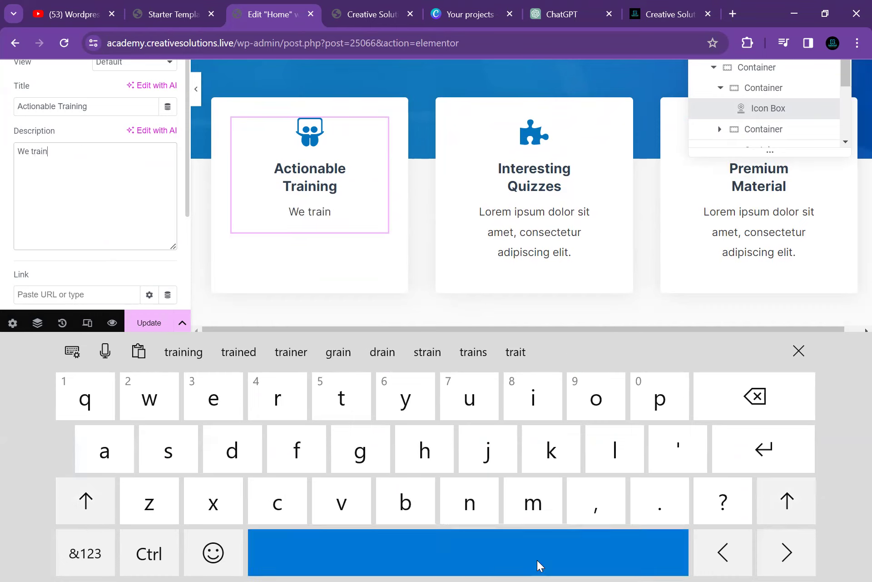
{"action": "type", "text": " you fr"}
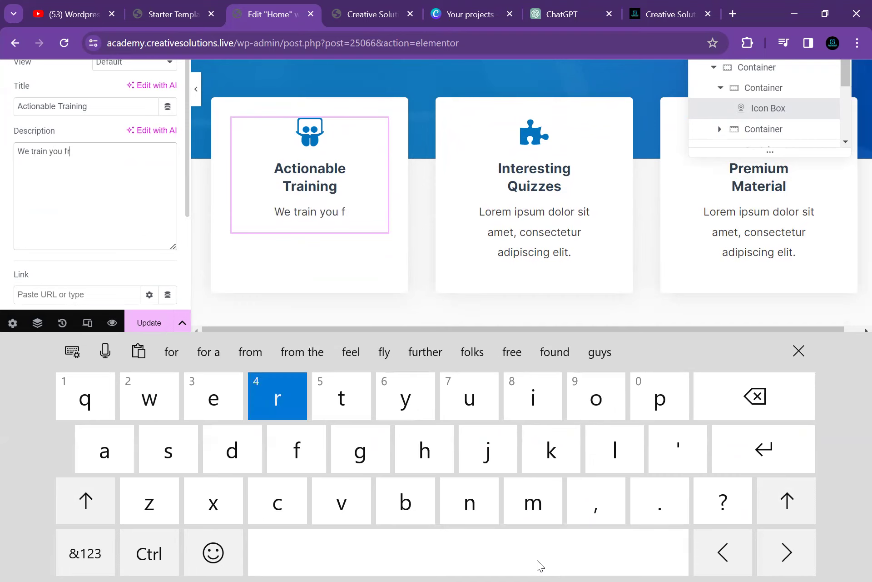
{"action": "type", "text": "om our "}
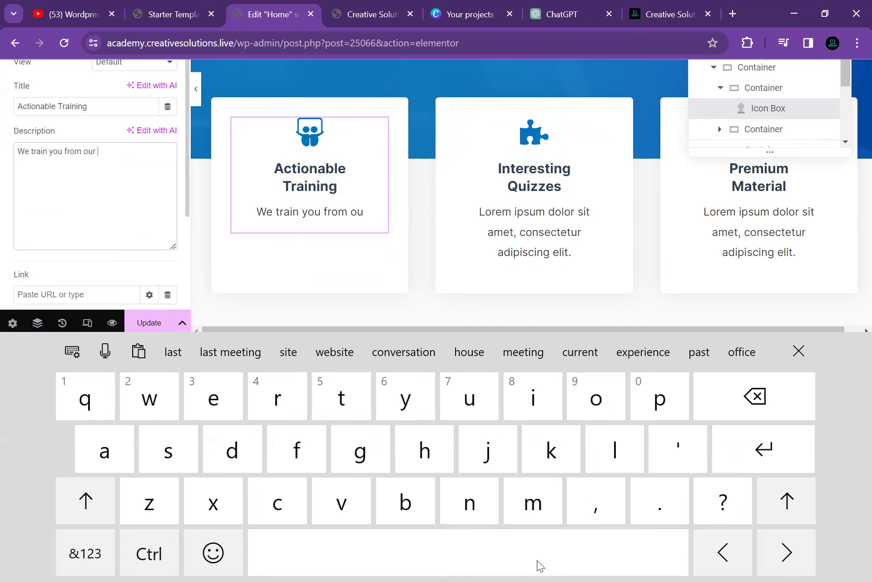
{"action": "type", "text": "senio"}
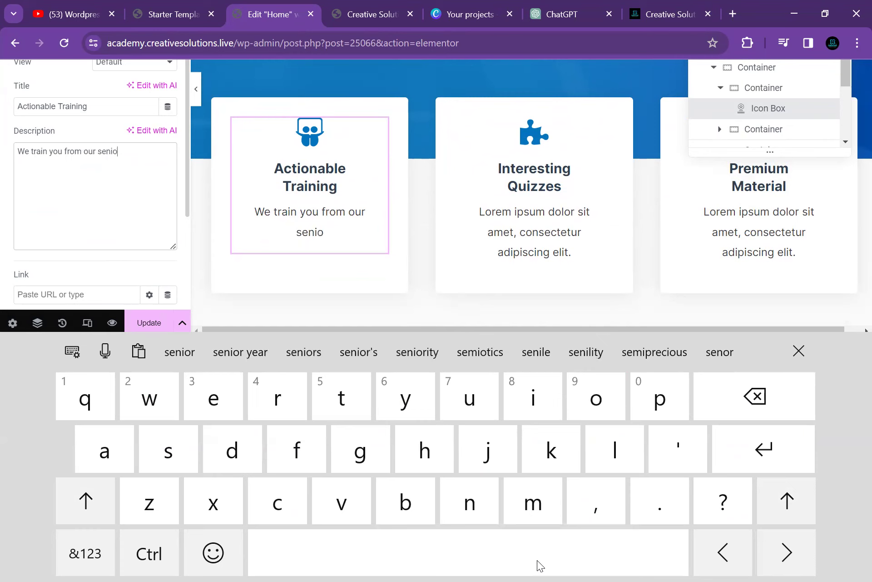
{"action": "type", "text": "r best"}
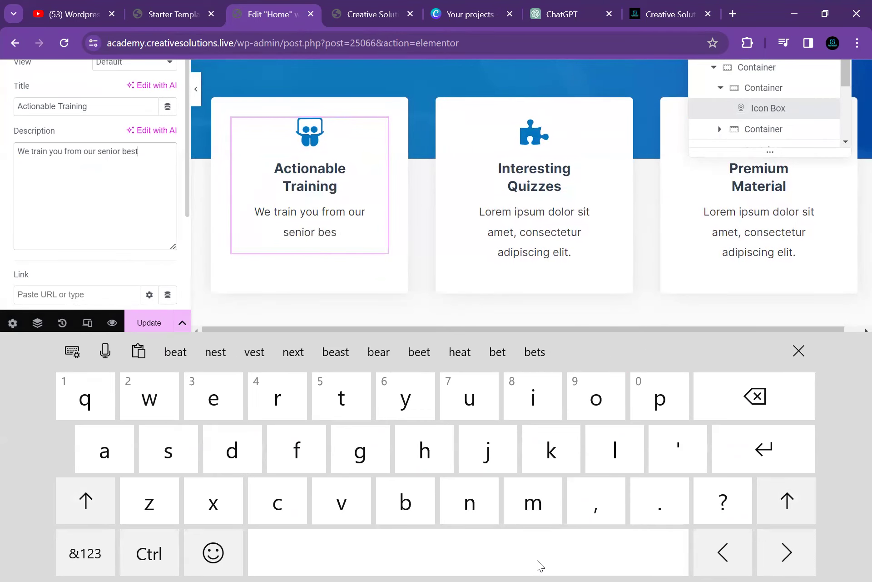
{"action": "type", "text": " deve"}
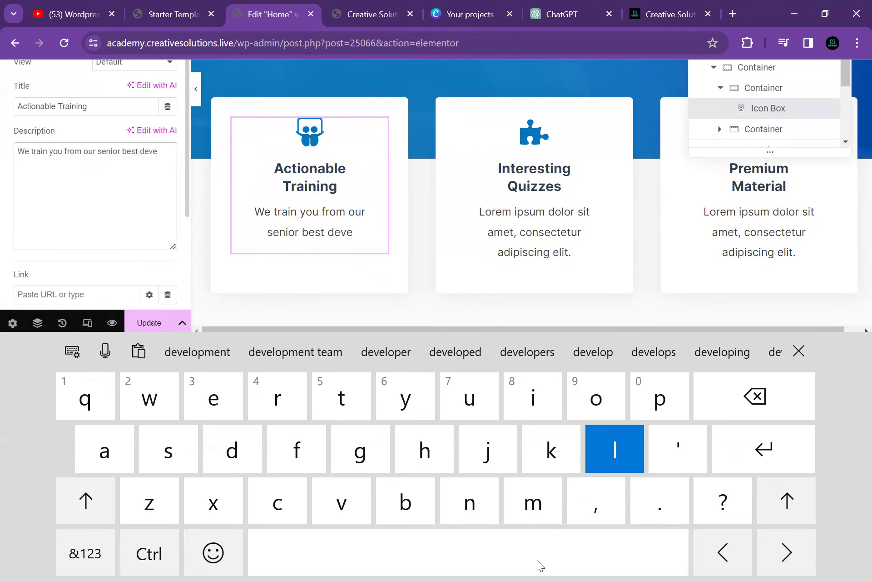
{"action": "type", "text": "loper"}
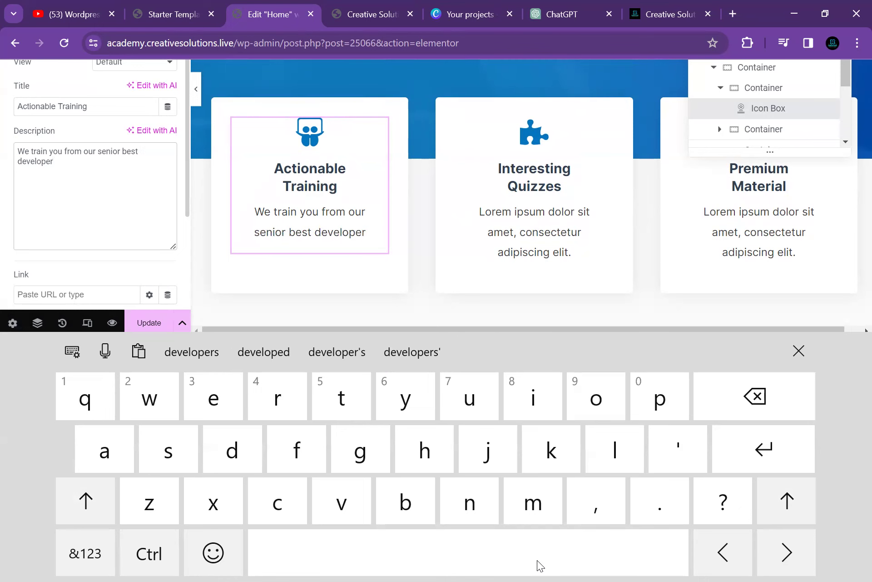
{"action": "left_click", "coordinate": [571, 252]}
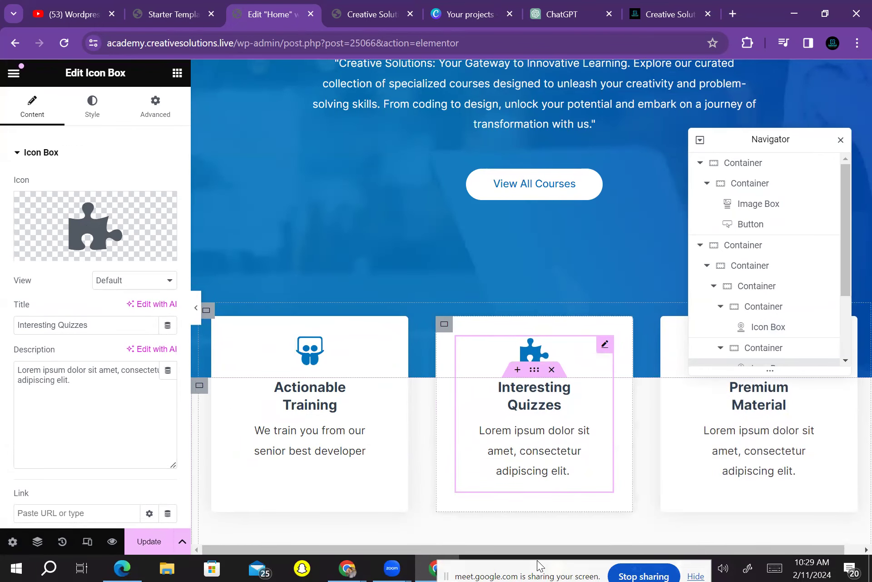
Insert the Grin smiley from the Icon Library in place of the puzzle-piece icon
{"action": "left_click", "coordinate": [54, 251]}
{"action": "scroll", "coordinate": [515, 341], "scroll_direction": "down", "scroll_amount": 8}
{"action": "scroll", "coordinate": [515, 340], "scroll_direction": "up", "scroll_amount": 15}
{"action": "scroll", "coordinate": [515, 341], "scroll_direction": "up", "scroll_amount": 5}
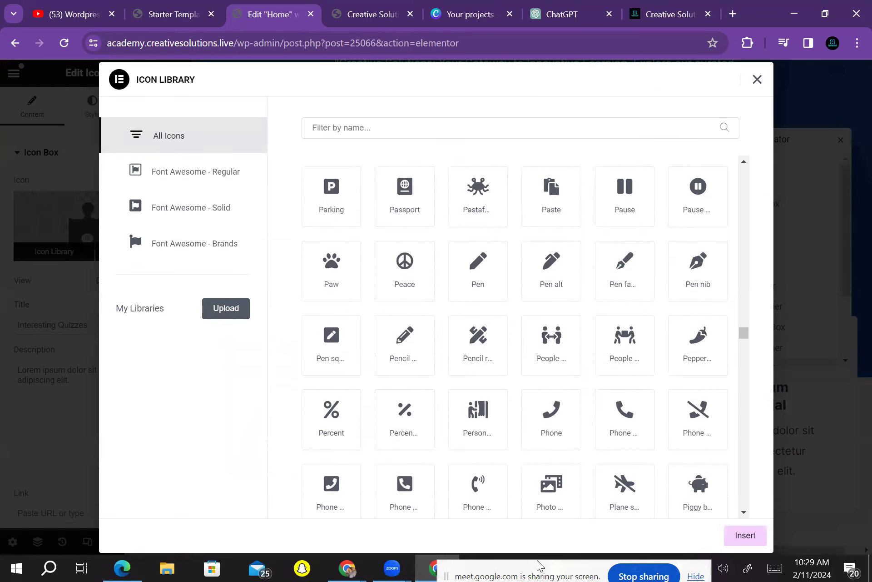
{"action": "type", "text": "Job"}
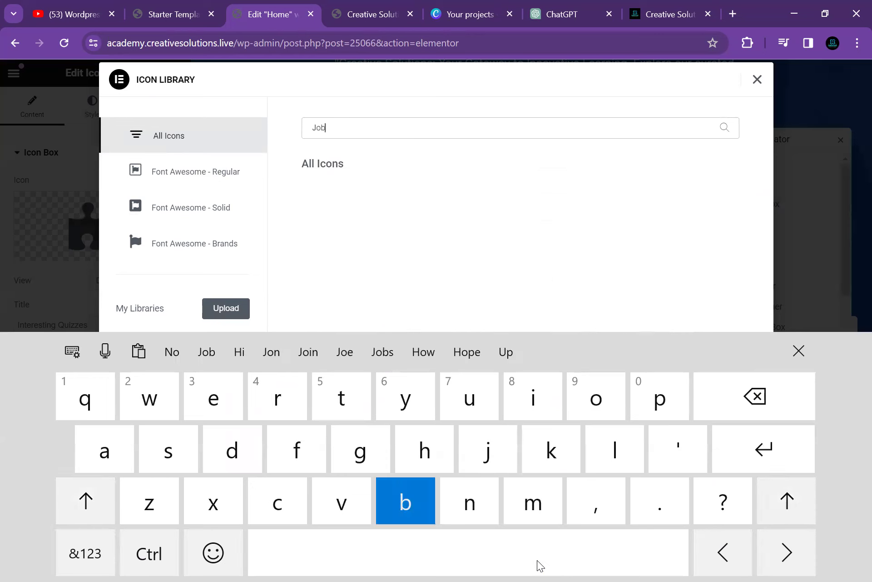
{"action": "key", "text": "BackSpace"}
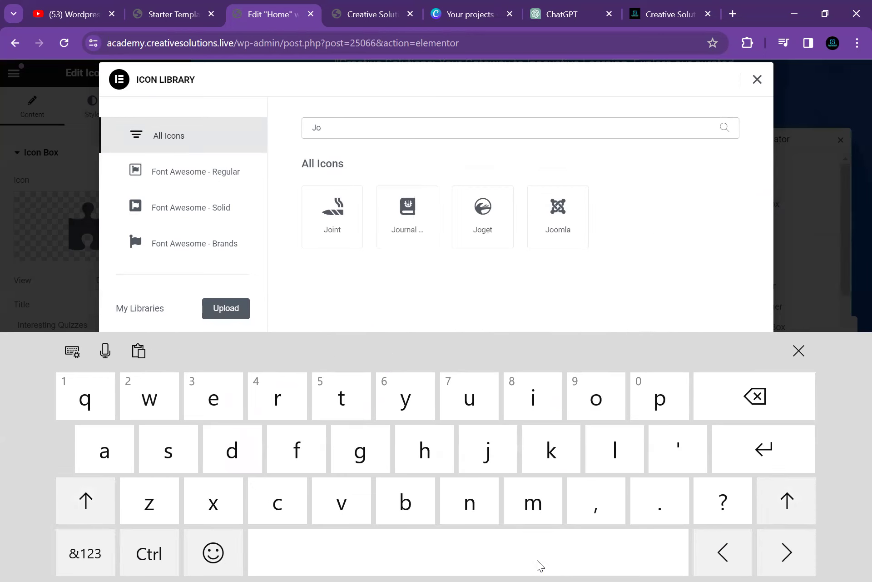
{"action": "key", "text": "BackSpace"}
{"action": "key", "text": "BackSpace"}
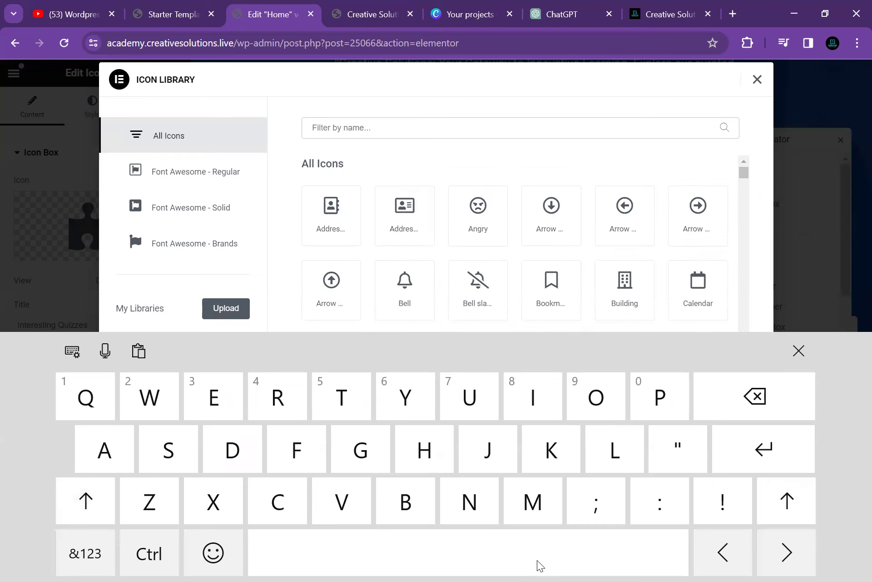
{"action": "scroll", "coordinate": [514, 245], "scroll_direction": "down", "scroll_amount": 10}
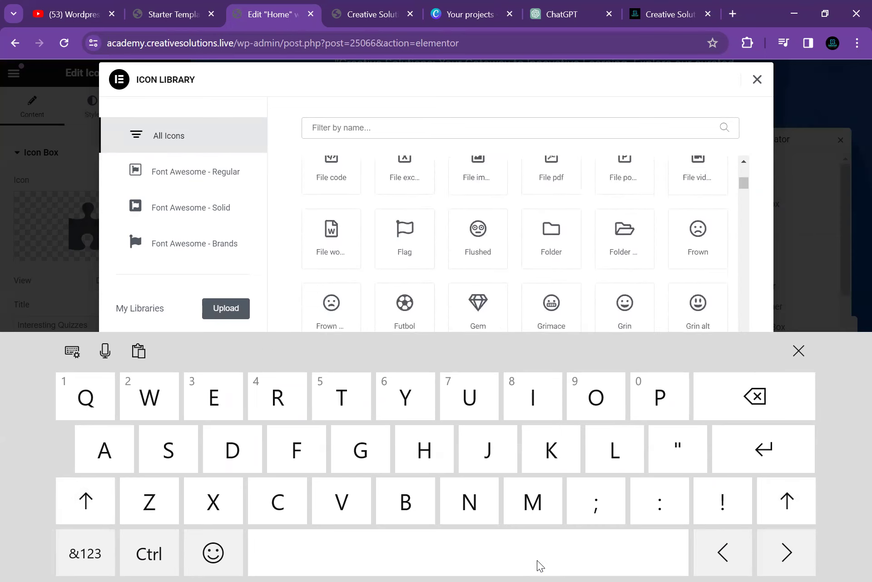
{"action": "scroll", "coordinate": [514, 246], "scroll_direction": "down", "scroll_amount": 1}
{"action": "scroll", "coordinate": [514, 246], "scroll_direction": "down", "scroll_amount": 2}
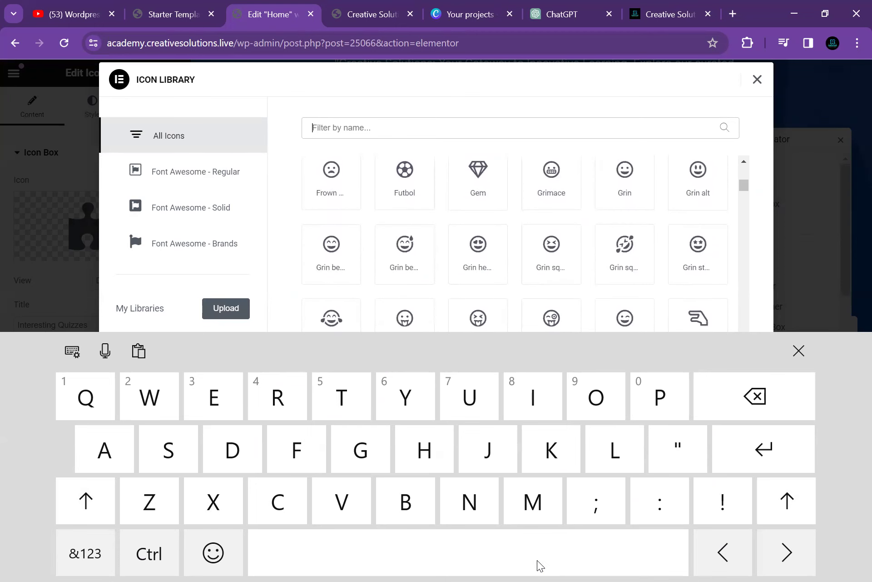
{"action": "left_click", "coordinate": [625, 182]}
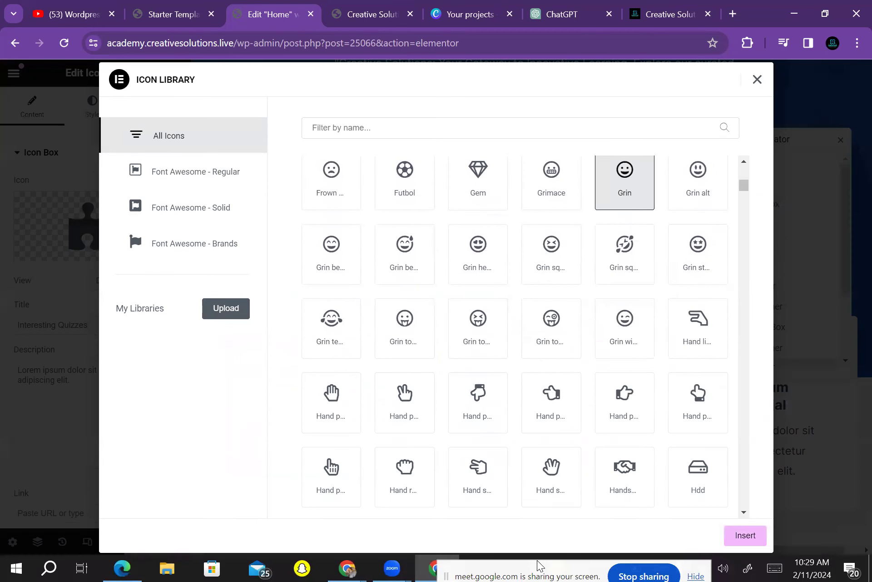
{"action": "left_click", "coordinate": [745, 535]}
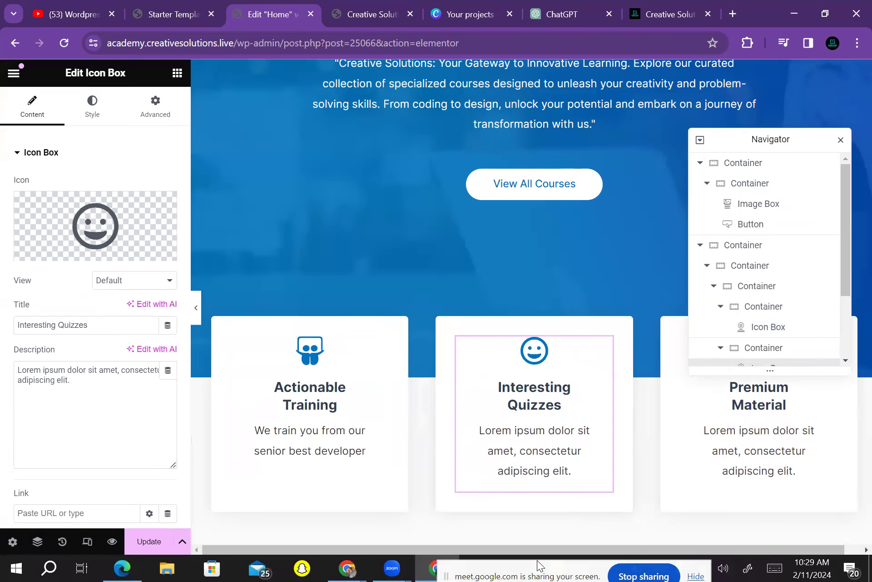
{"action": "left_click", "coordinate": [562, 404]}
Change the middle card's title from Interesting Quizzes to 'Get internship'
{"action": "left_click", "coordinate": [562, 404]}
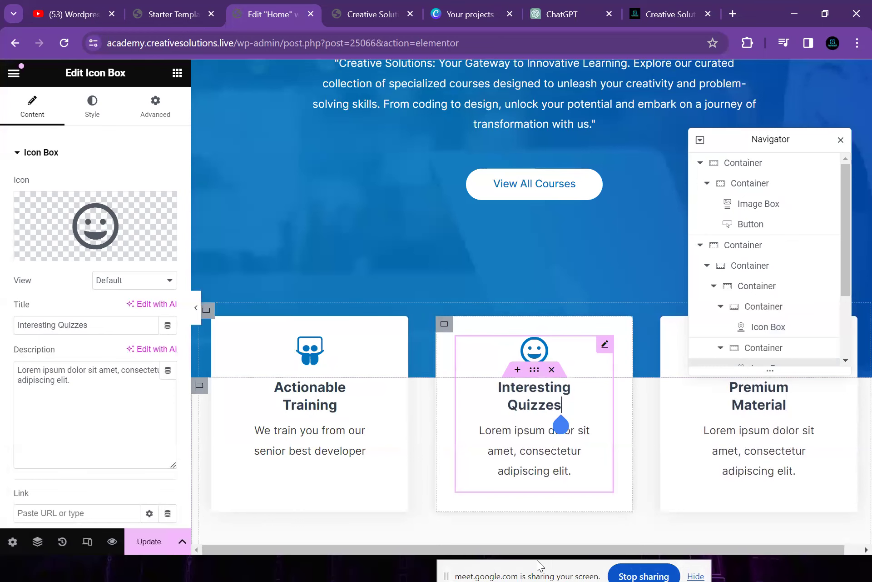
{"action": "key", "text": "BackSpace"}
{"action": "key", "text": "BackSpace"}
{"action": "key", "text": "BackSpace"}
{"action": "key", "text": "BackSpace"}
{"action": "key", "text": "BackSpace"}
{"action": "key", "text": "BackSpace"}
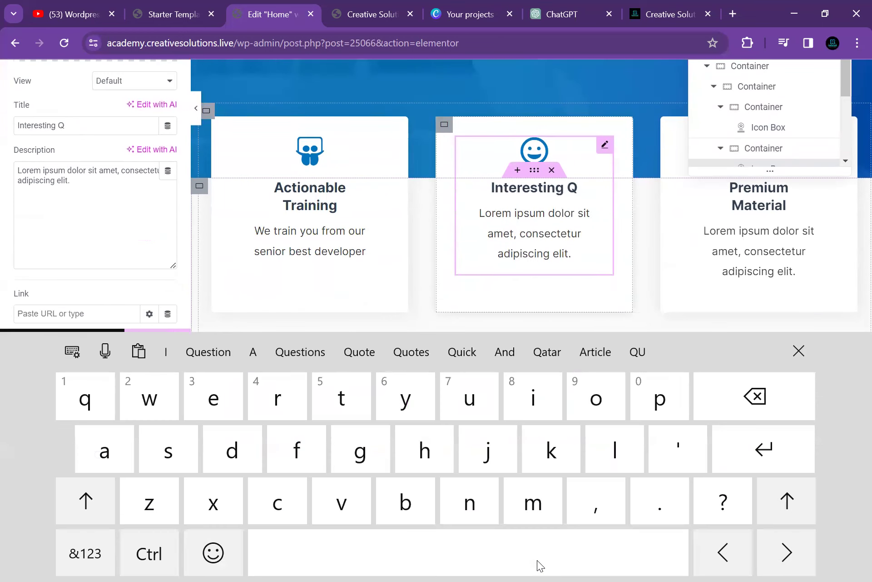
{"action": "left_click", "coordinate": [64, 126]}
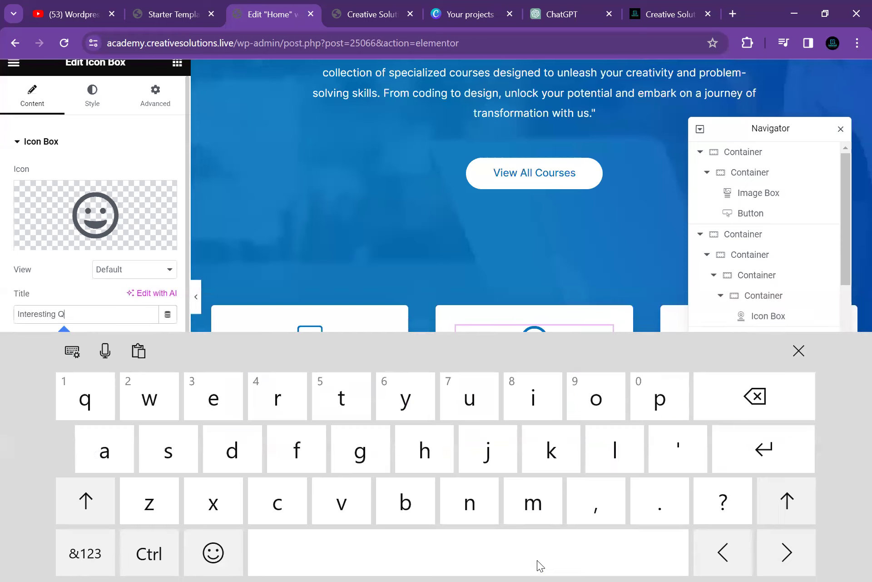
{"action": "key", "text": "BackSpace"}
{"action": "key", "text": "BackSpace"}
{"action": "key", "text": "BackSpace"}
{"action": "key", "text": "BackSpace"}
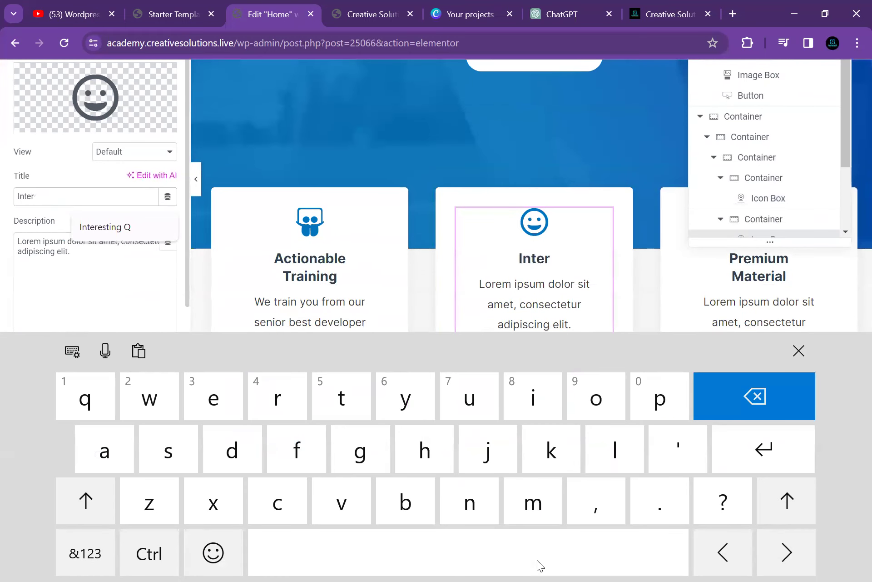
{"action": "key", "text": "BackSpace"}
{"action": "key", "text": "BackSpace"}
{"action": "key", "text": "BackSpace"}
{"action": "key", "text": "BackSpace"}
{"action": "key", "text": "BackSpace"}
{"action": "type", "text": "Ge"}
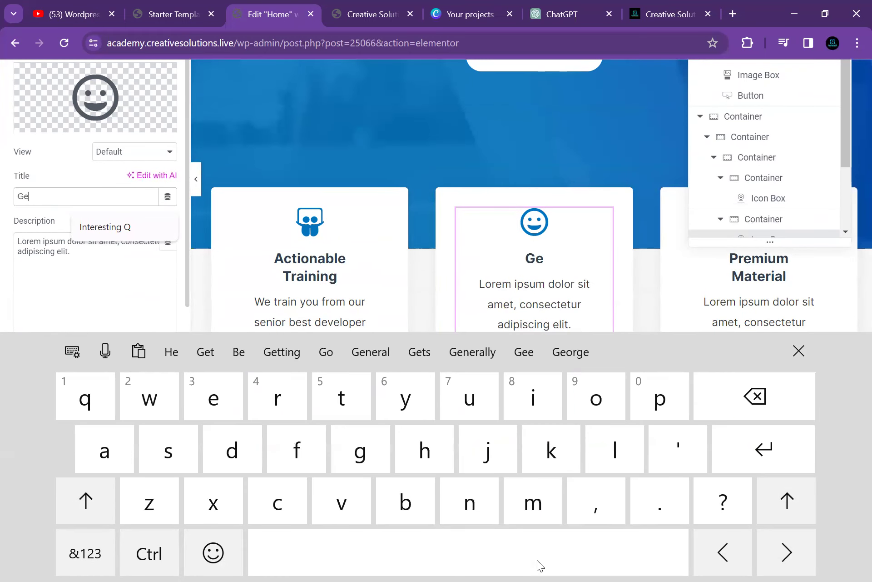
{"action": "type", "text": "t internship"}
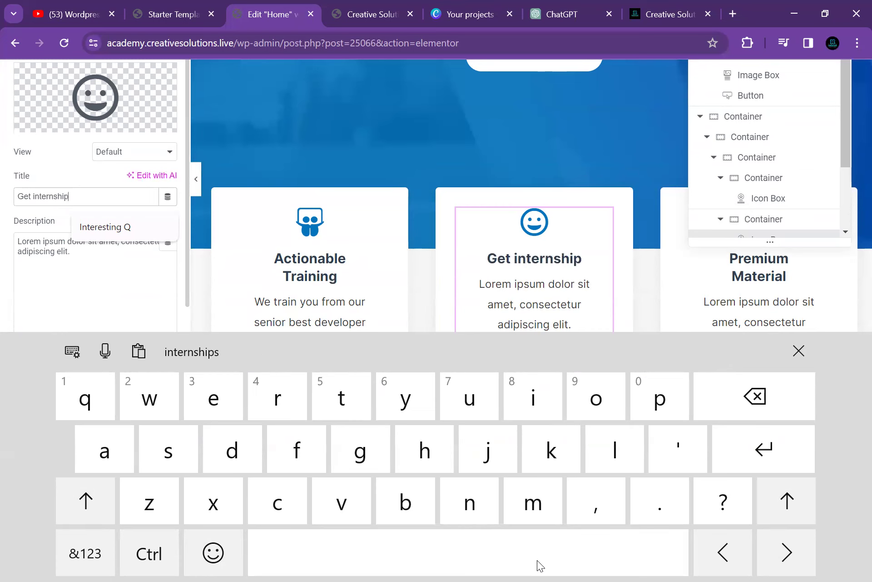
Replace its description with 'After completing our courcesyou have apportunity to join our company'
{"action": "left_click", "coordinate": [71, 251]}
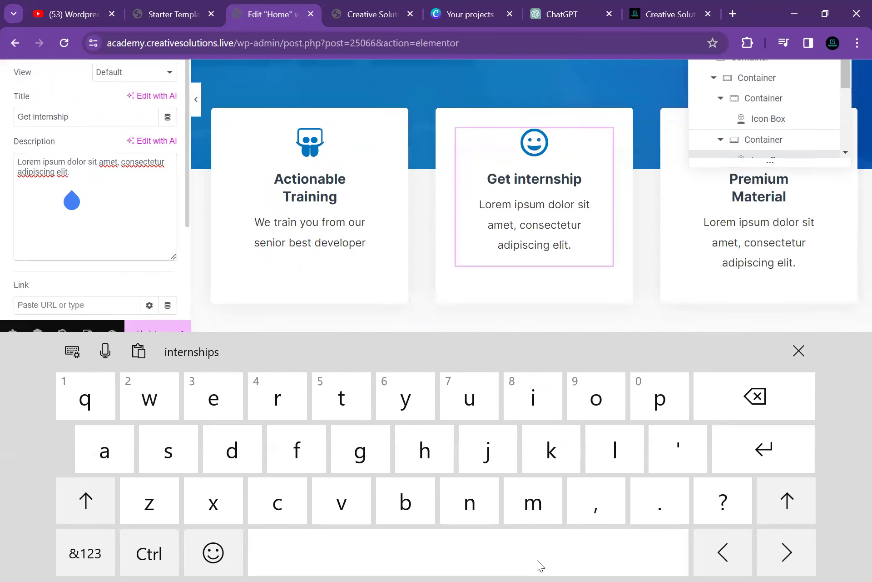
{"action": "key", "text": "BackSpace"}
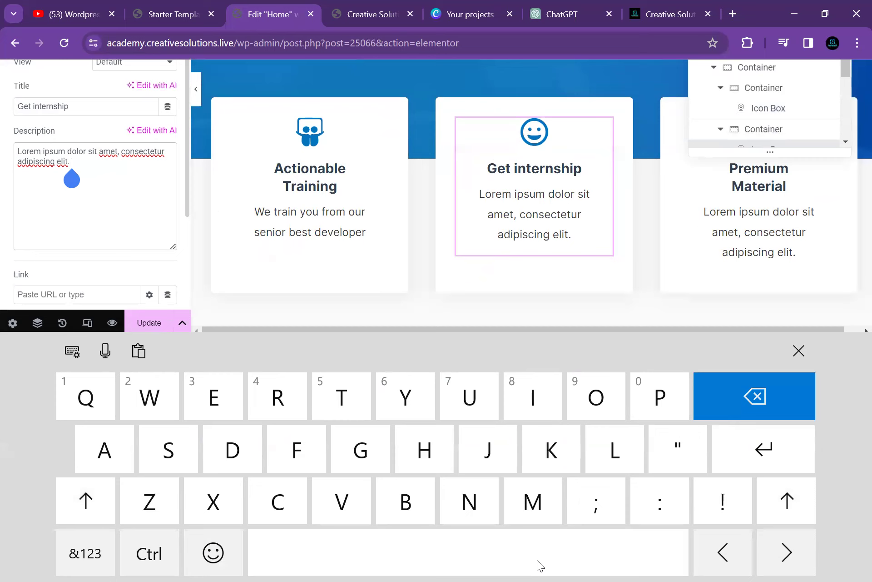
{"action": "key", "text": "BackSpace"}
{"action": "key", "text": "BackSpace"}
{"action": "key", "text": "BackSpace"}
{"action": "key", "text": "BackSpace"}
{"action": "key", "text": "BackSpace"}
{"action": "key", "text": "BackSpace"}
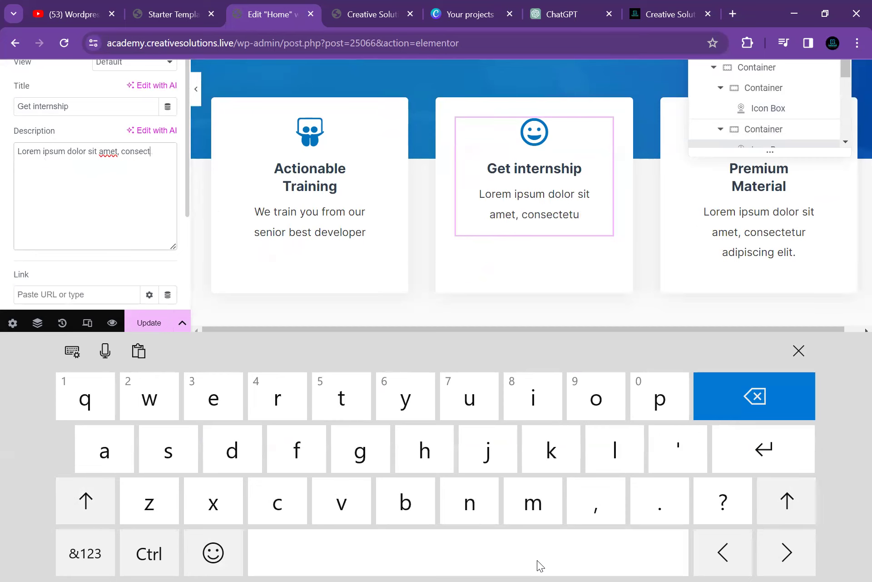
{"action": "key", "text": "BackSpace"}
{"action": "key", "text": "BackSpace"}
{"action": "key", "text": "BackSpace"}
{"action": "key", "text": "BackSpace"}
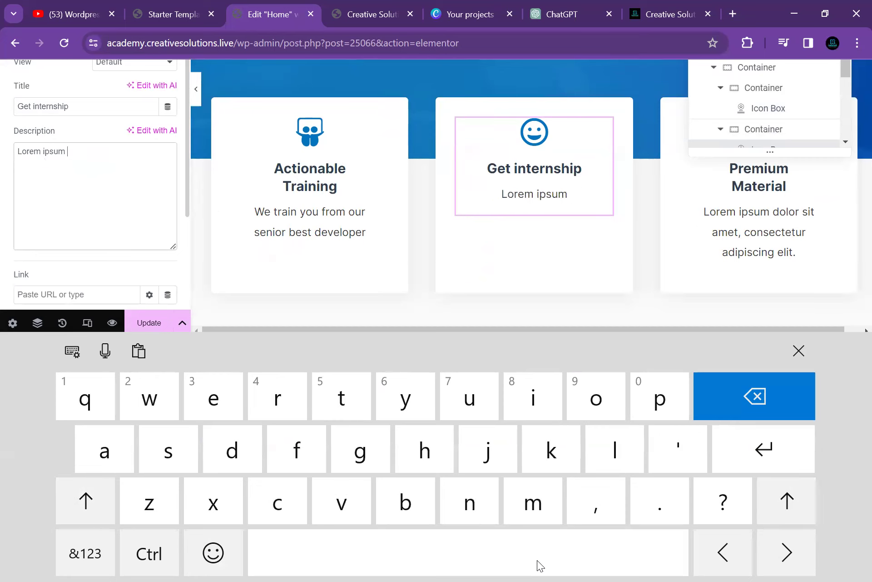
{"action": "key", "text": "BackSpace"}
{"action": "type", "text": "After"}
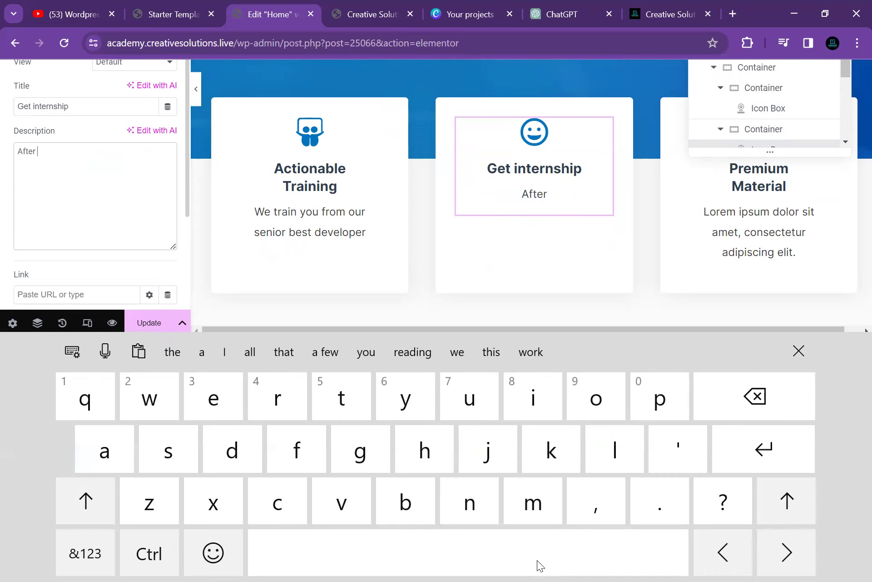
{"action": "type", "text": " comp"}
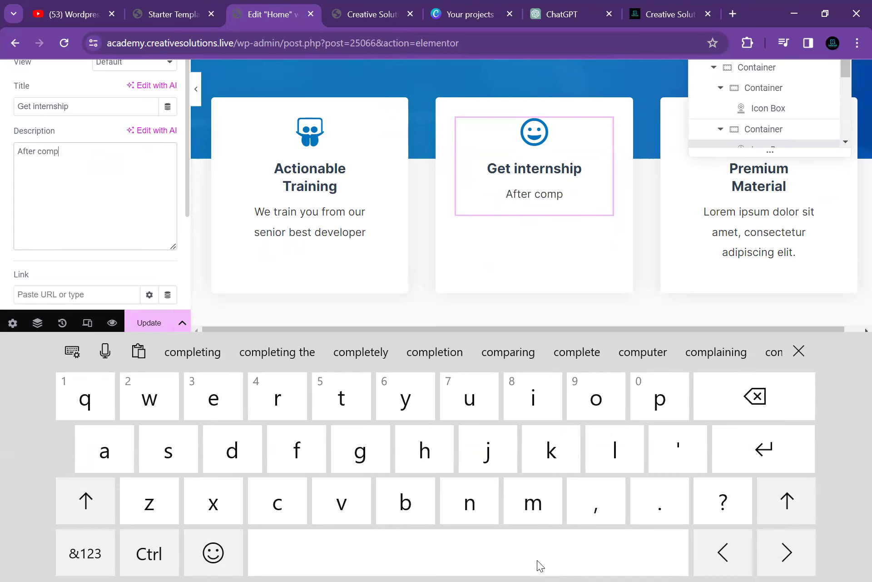
{"action": "type", "text": "leting "}
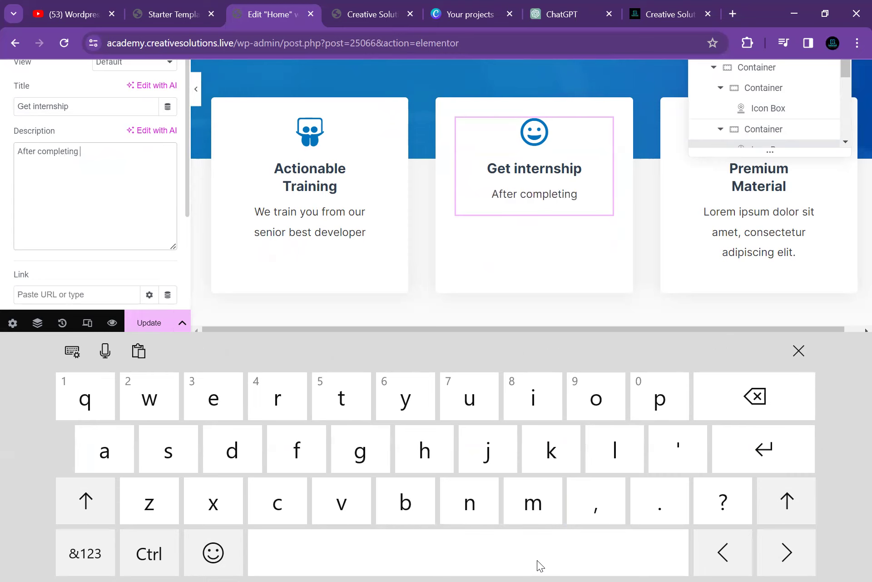
{"action": "type", "text": "ou"}
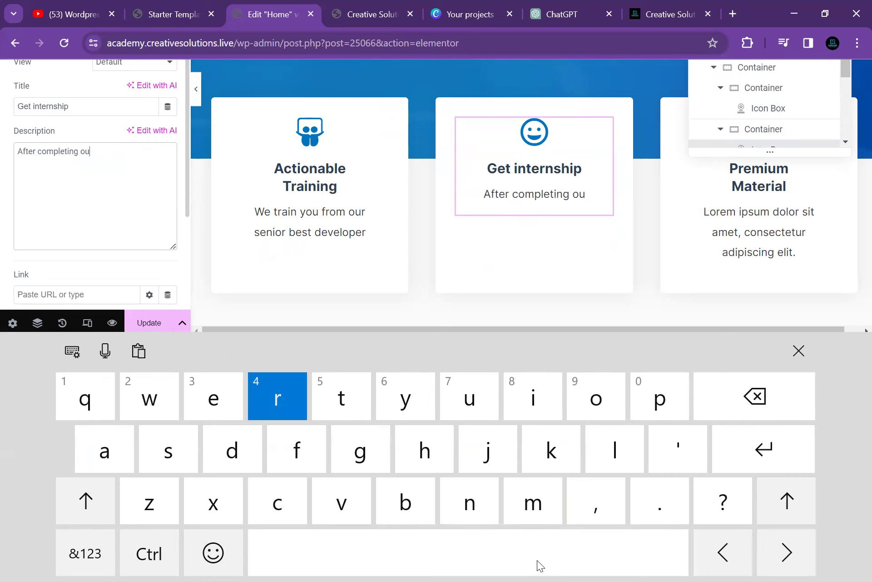
{"action": "type", "text": "r cour"}
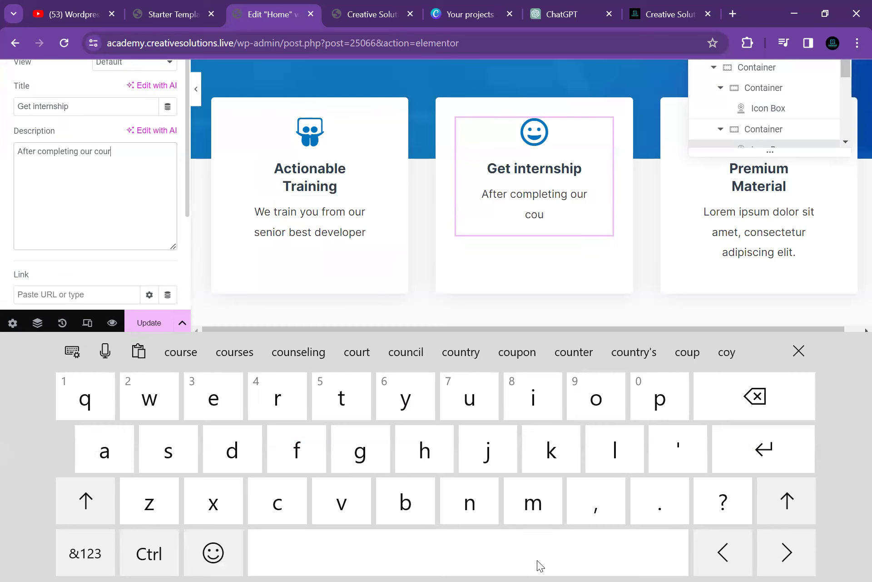
{"action": "type", "text": "ce yo"}
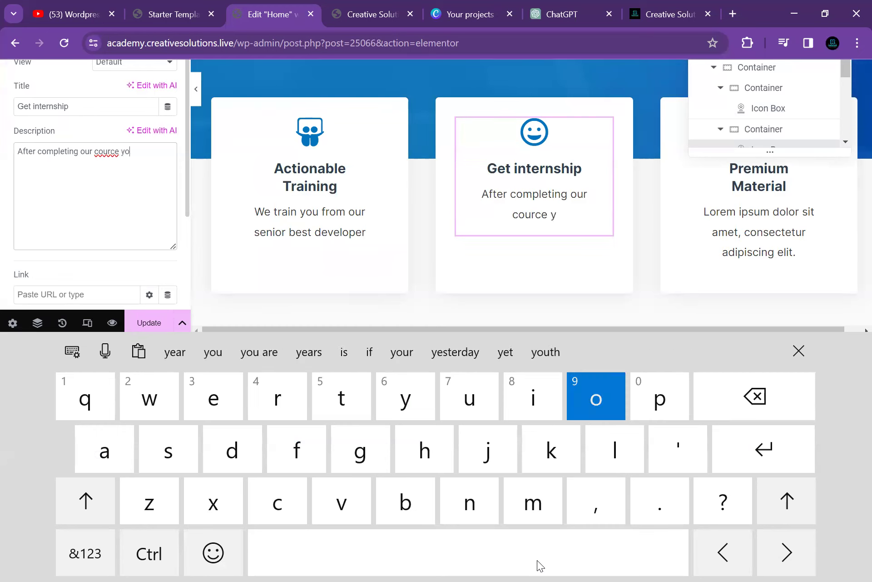
{"action": "key", "text": "BackSpace"}
{"action": "key", "text": "BackSpace"}
{"action": "key", "text": "BackSpace"}
{"action": "key", "text": "BackSpace"}
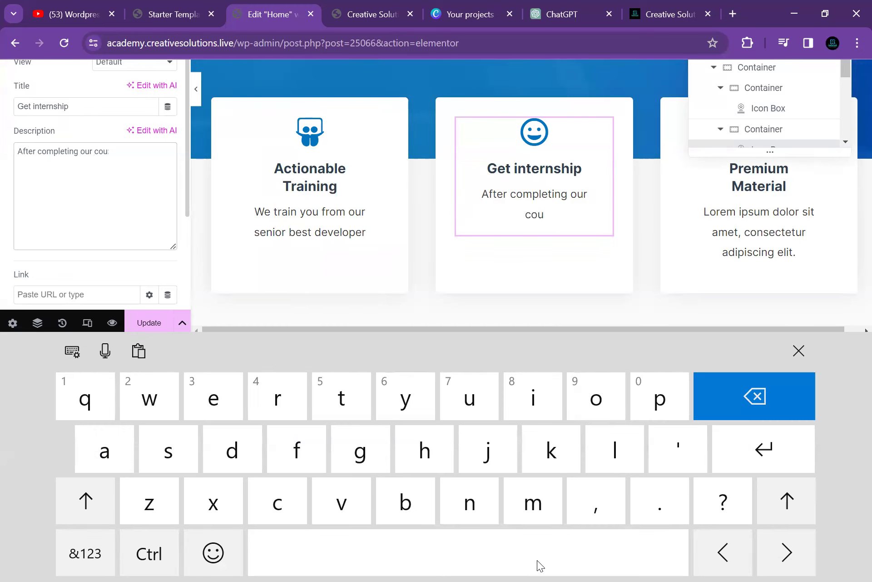
{"action": "key", "text": "BackSpace"}
{"action": "key", "text": "BackSpace"}
{"action": "key", "text": "BackSpace"}
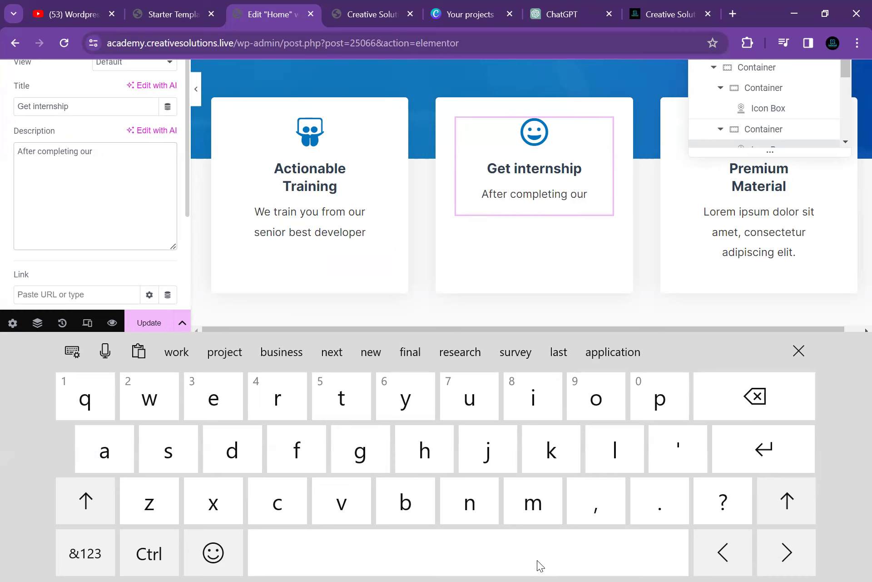
{"action": "type", "text": "cources"}
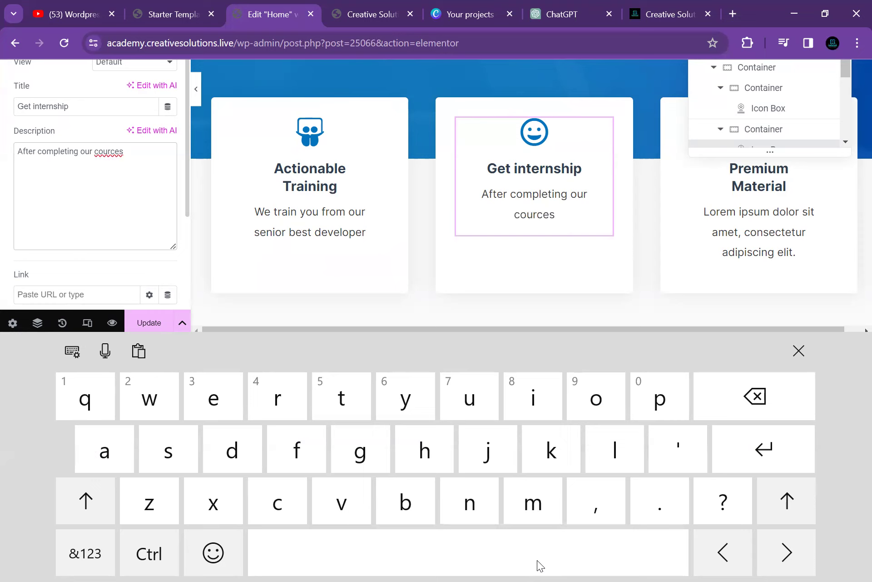
{"action": "type", "text": " ."}
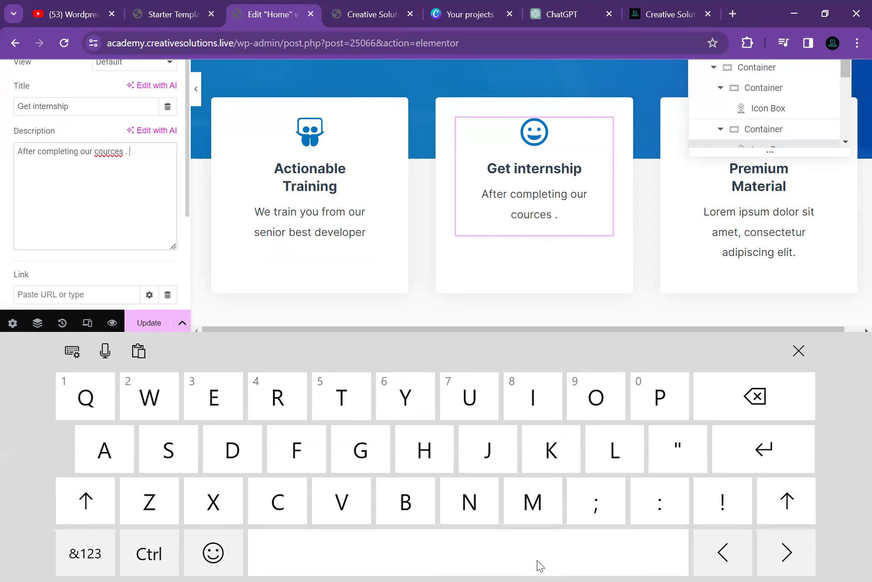
{"action": "key", "text": "BackSpace"}
{"action": "key", "text": "BackSpace"}
{"action": "key", "text": "BackSpace"}
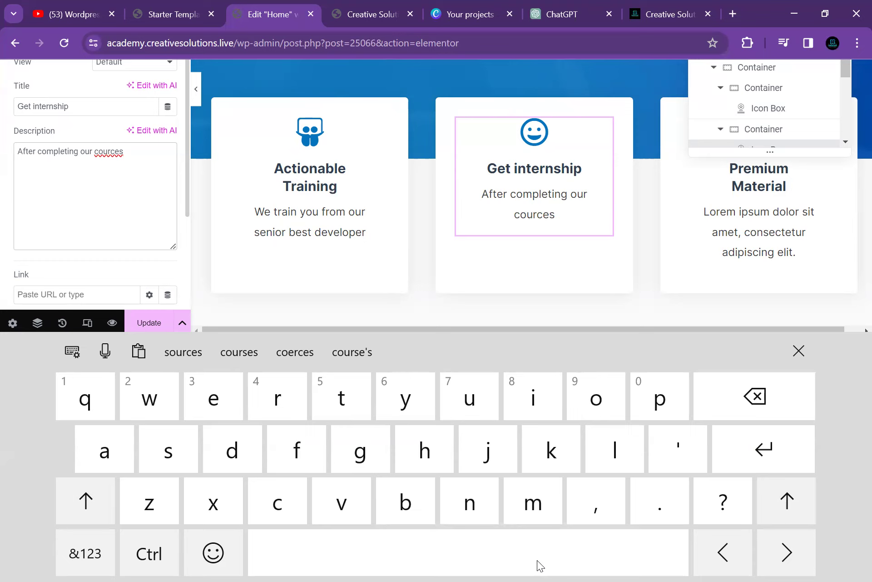
{"action": "type", "text": "you have ap"}
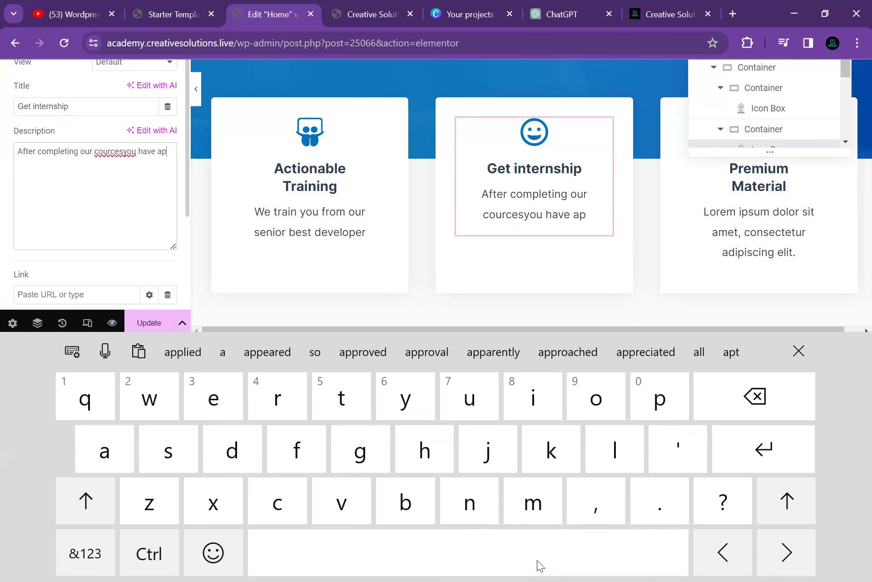
{"action": "type", "text": "p"}
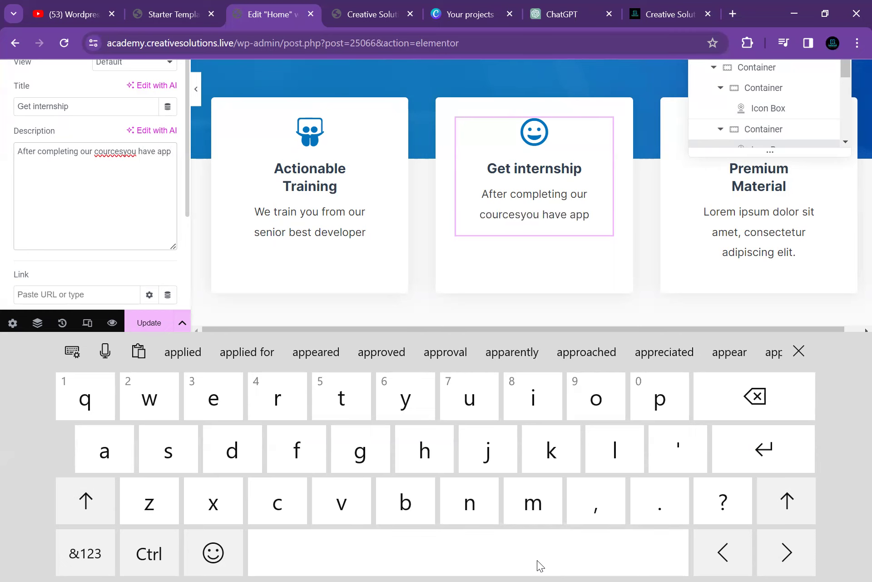
{"action": "type", "text": "o"}
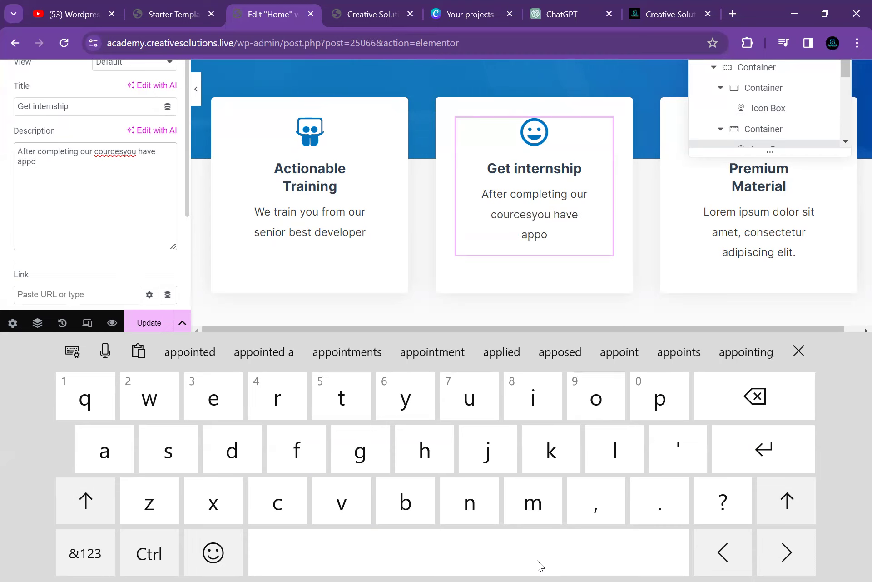
{"action": "type", "text": "rtunity to j"}
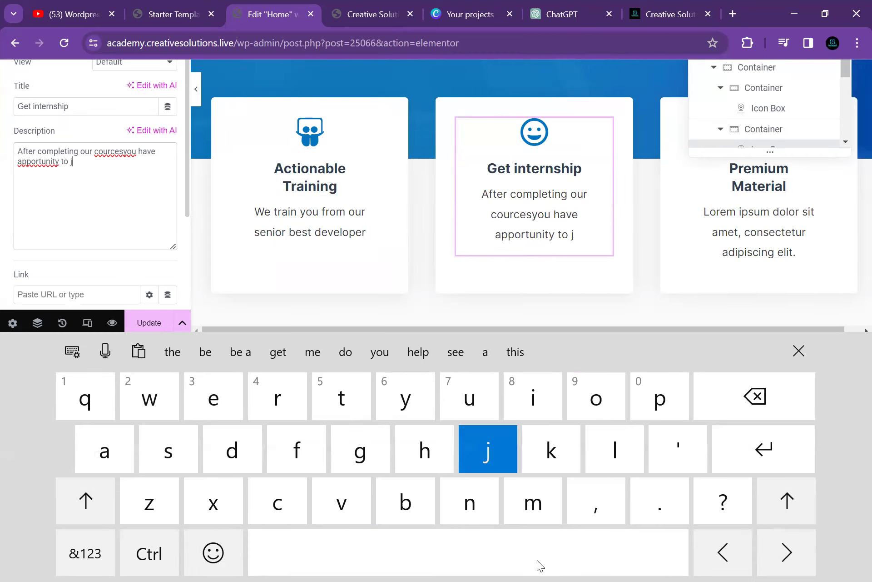
{"action": "type", "text": "oin o"}
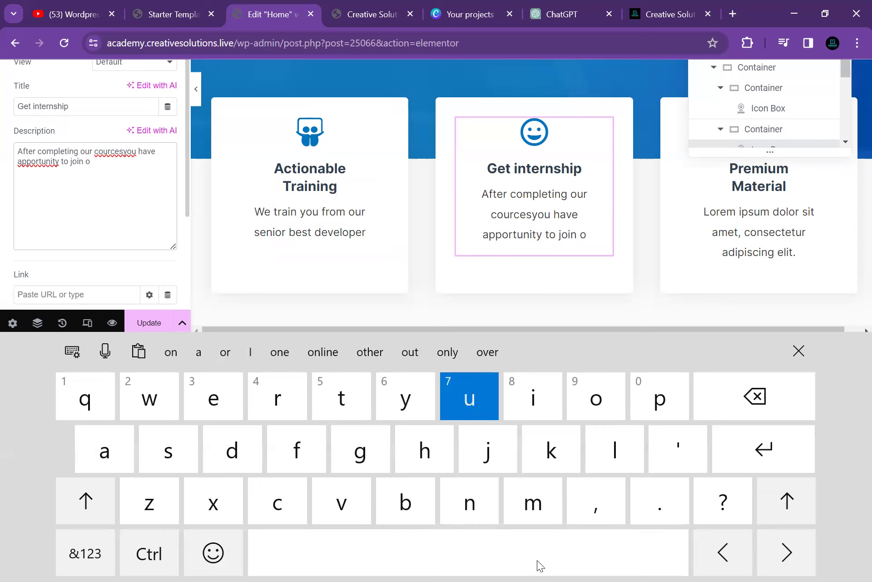
{"action": "type", "text": "ur co"}
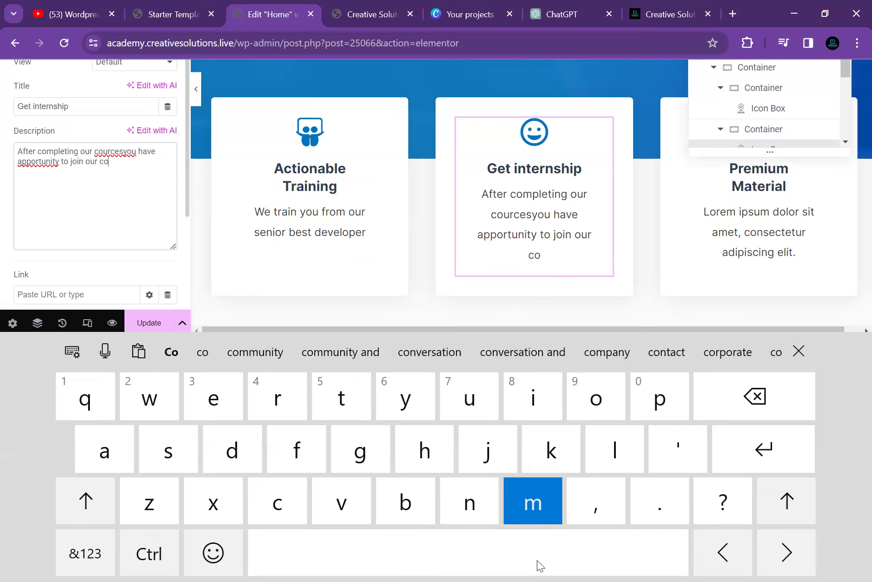
{"action": "type", "text": "mpany"}
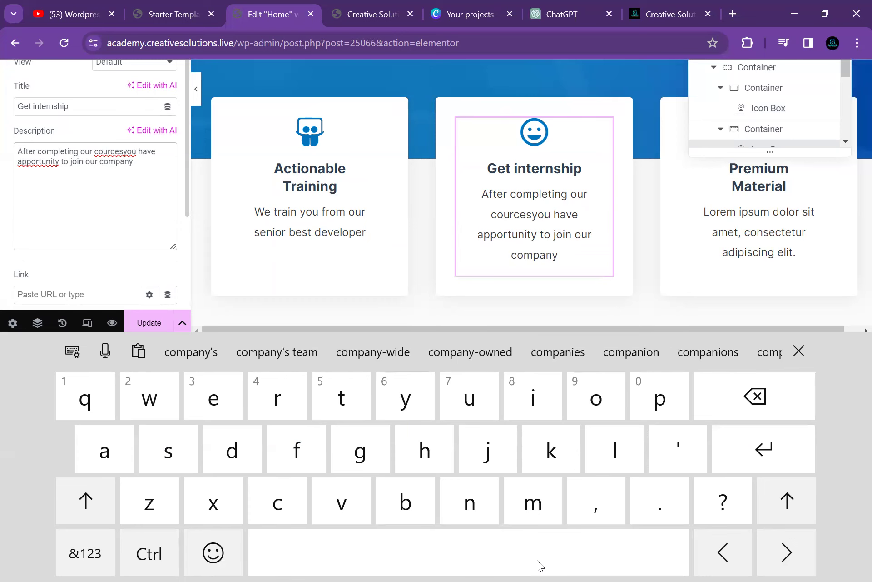
{"action": "left_click", "coordinate": [707, 211]}
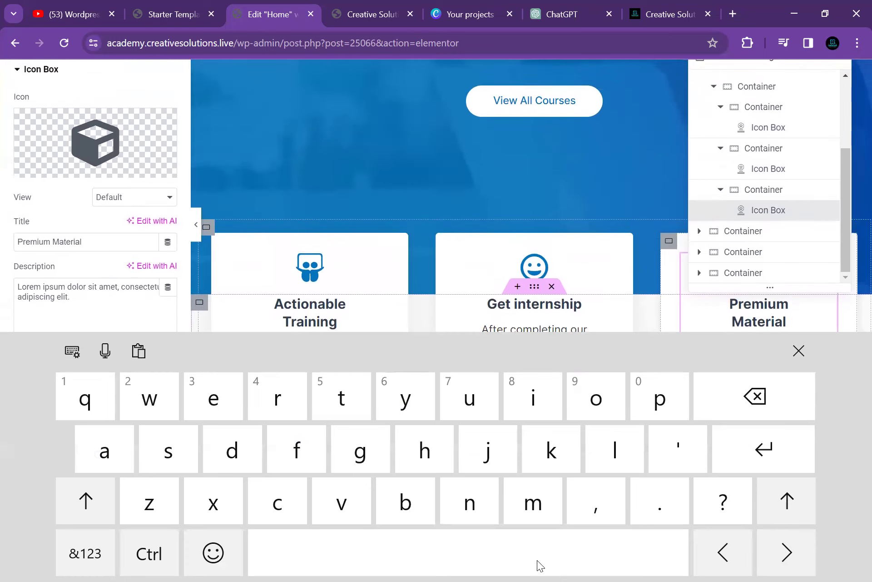
{"action": "left_click", "coordinate": [87, 226]}
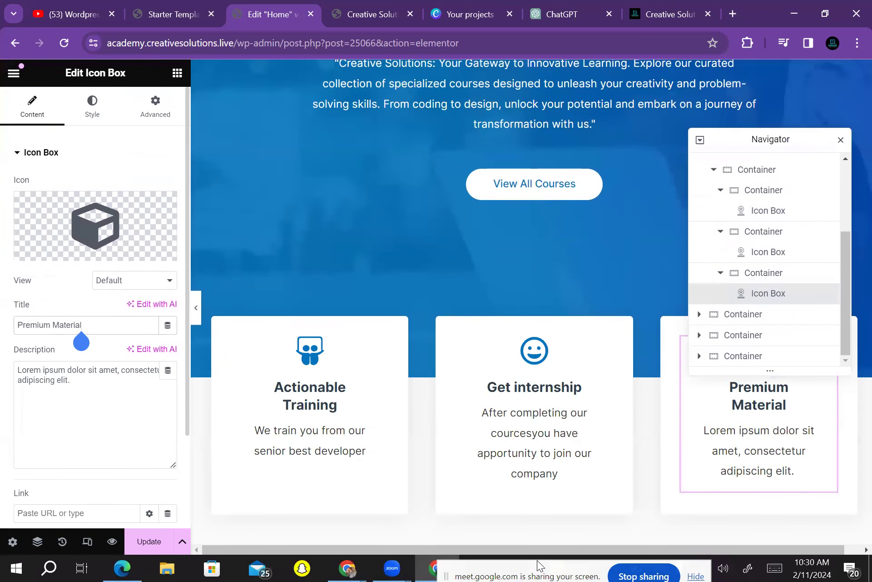
Filter the Icon Library for 'Book' and insert the Book icon on Premium Material
{"action": "left_click", "coordinate": [82, 213]}
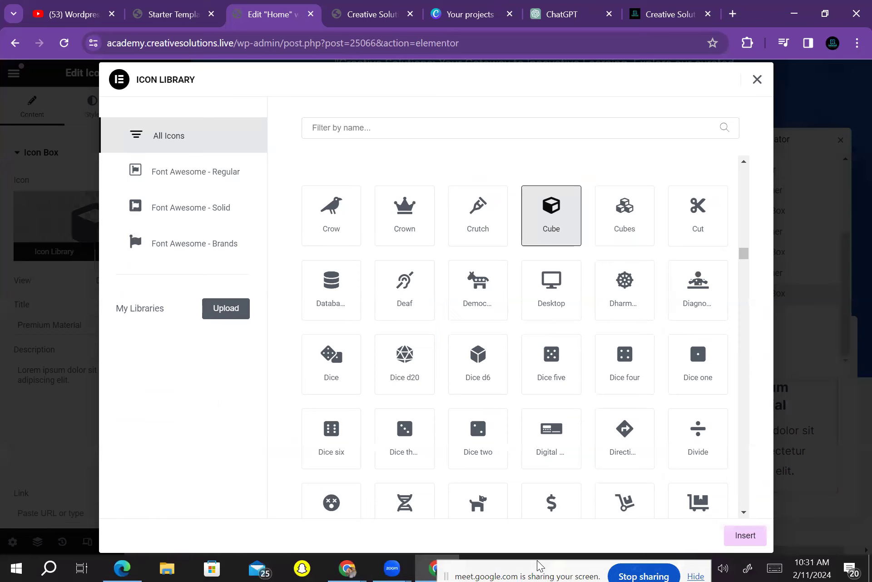
{"action": "scroll", "coordinate": [515, 337], "scroll_direction": "down", "scroll_amount": 10}
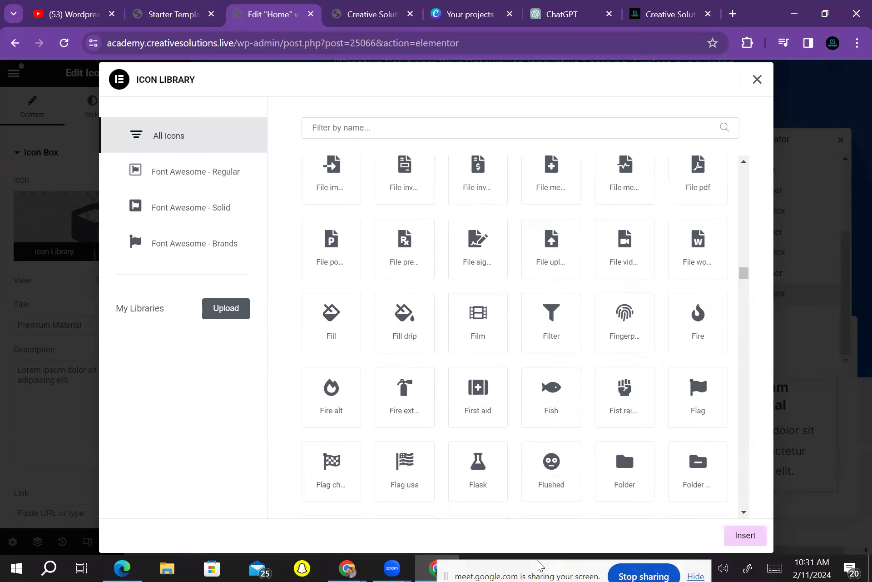
{"action": "scroll", "coordinate": [514, 336], "scroll_direction": "up", "scroll_amount": 10}
{"action": "scroll", "coordinate": [515, 336], "scroll_direction": "down", "scroll_amount": 5}
{"action": "scroll", "coordinate": [514, 336], "scroll_direction": "down", "scroll_amount": 5}
{"action": "scroll", "coordinate": [515, 336], "scroll_direction": "up", "scroll_amount": 10}
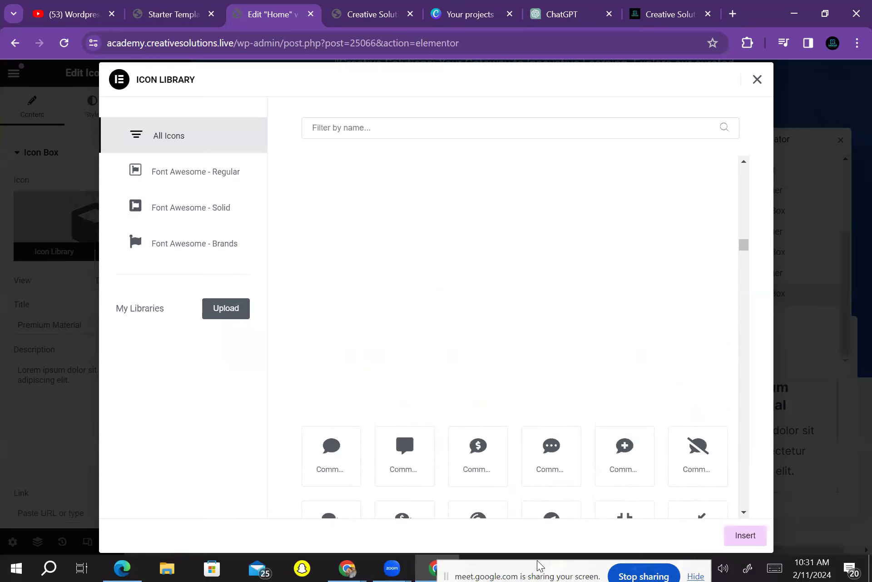
{"action": "scroll", "coordinate": [514, 336], "scroll_direction": "down", "scroll_amount": 8}
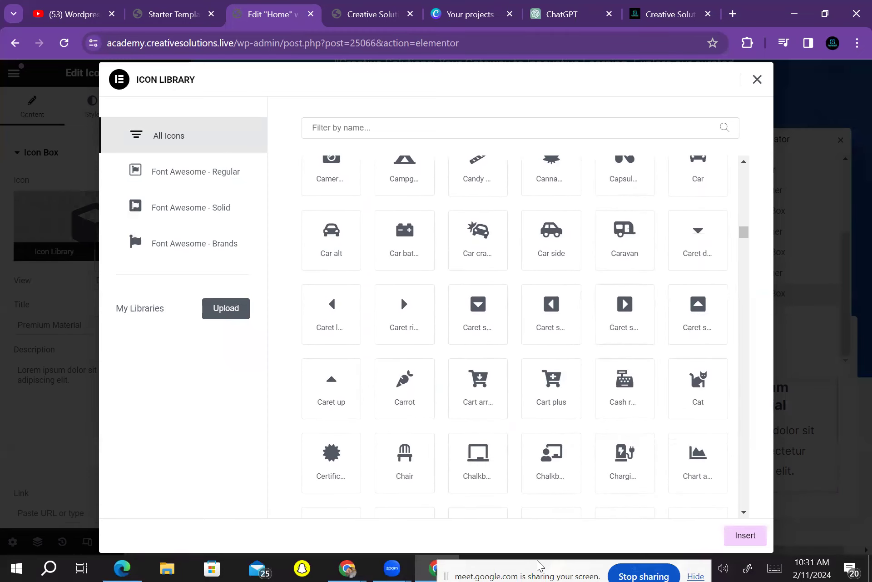
{"action": "left_click", "coordinate": [520, 128]}
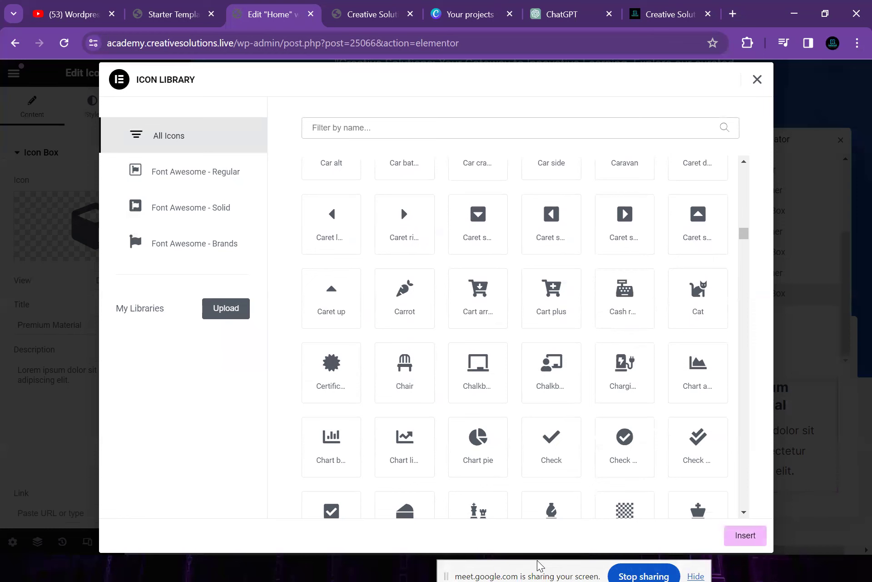
{"action": "type", "text": "Stud"}
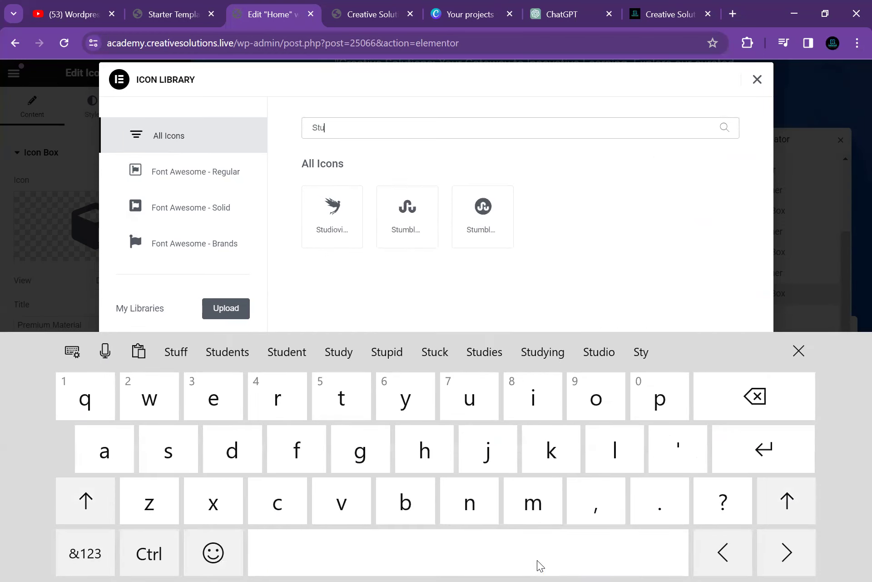
{"action": "key", "text": "BackSpace"}
{"action": "key", "text": "BackSpace"}
{"action": "key", "text": "BackSpace"}
{"action": "key", "text": "BackSpace"}
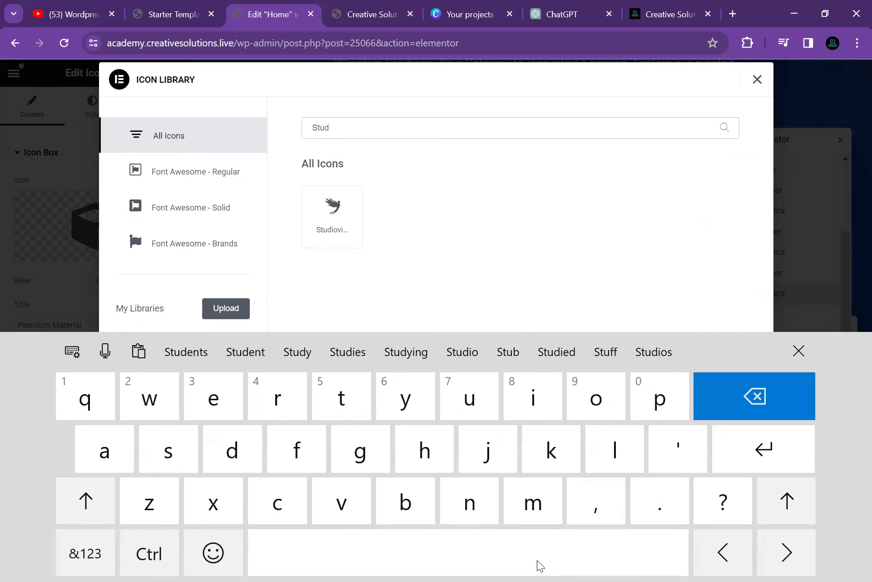
{"action": "type", "text": "Book"}
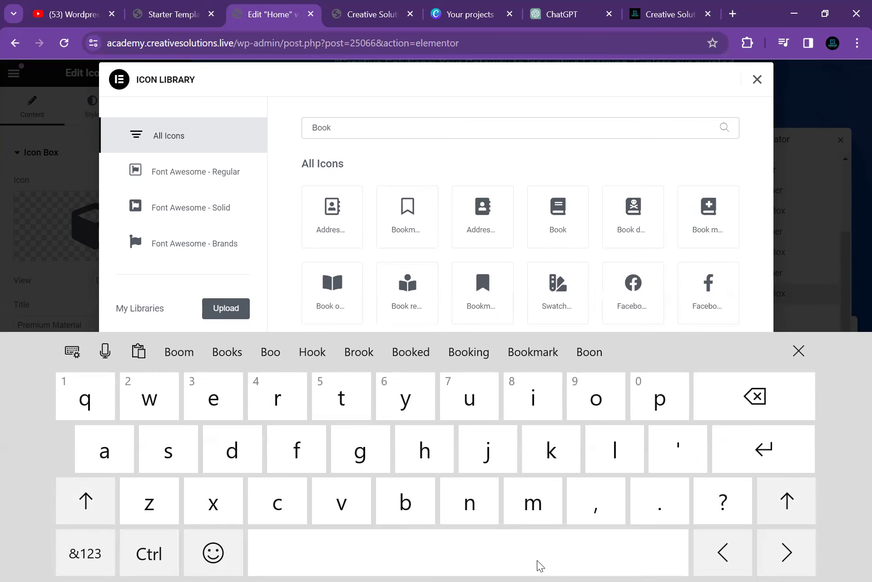
{"action": "left_click", "coordinate": [558, 216]}
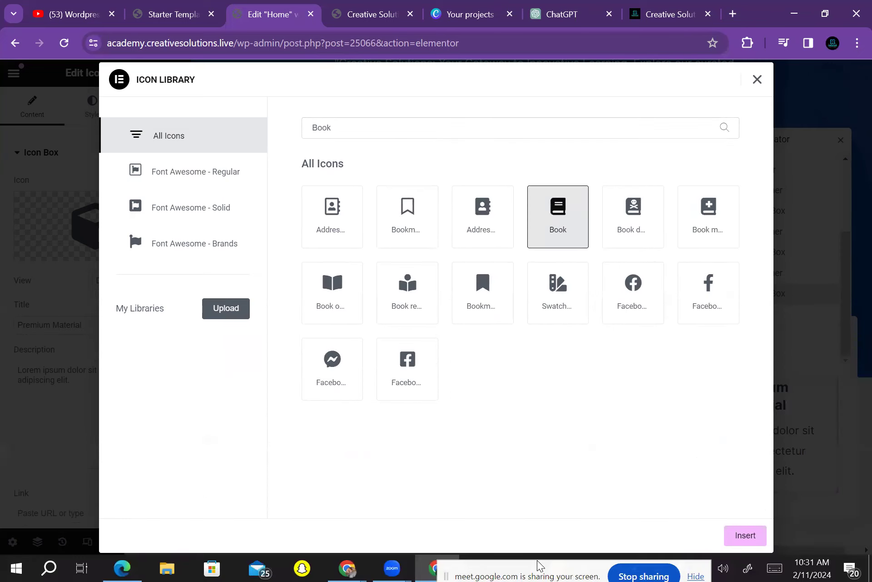
{"action": "left_click", "coordinate": [745, 535]}
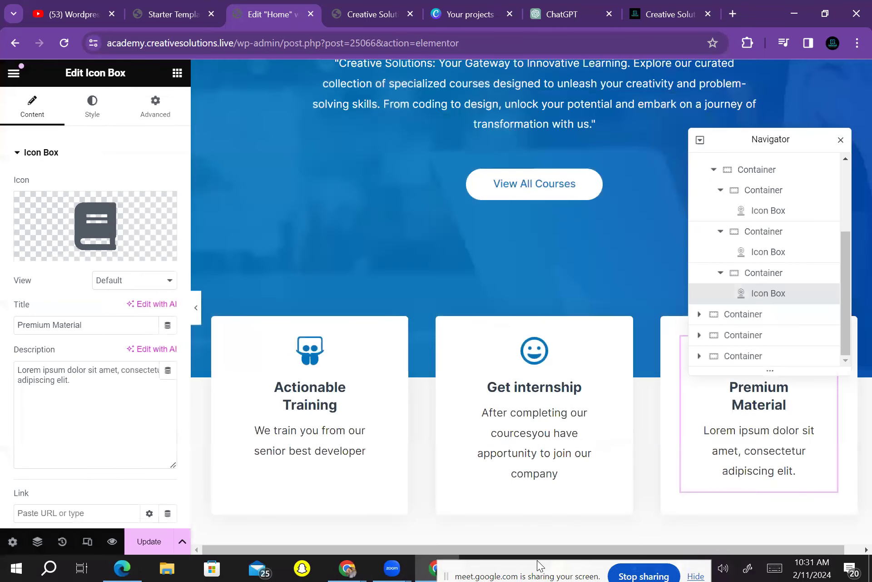
{"action": "left_click", "coordinate": [81, 325]}
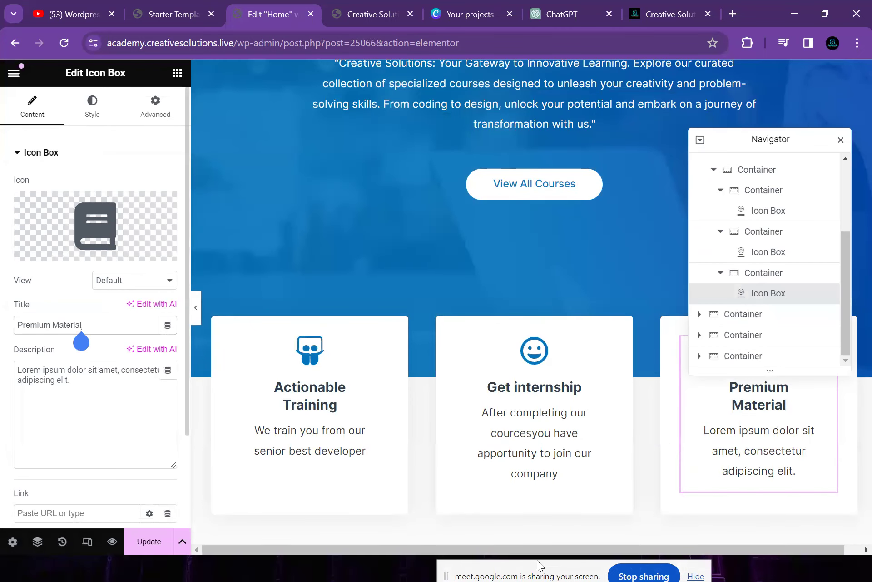
Retitle the third card 'Quality cources'
{"action": "key", "text": "BackSpace"}
{"action": "key", "text": "BackSpace"}
{"action": "key", "text": "BackSpace"}
{"action": "key", "text": "BackSpace"}
{"action": "key", "text": "BackSpace"}
{"action": "key", "text": "BackSpace"}
{"action": "key", "text": "BackSpace"}
{"action": "key", "text": "BackSpace"}
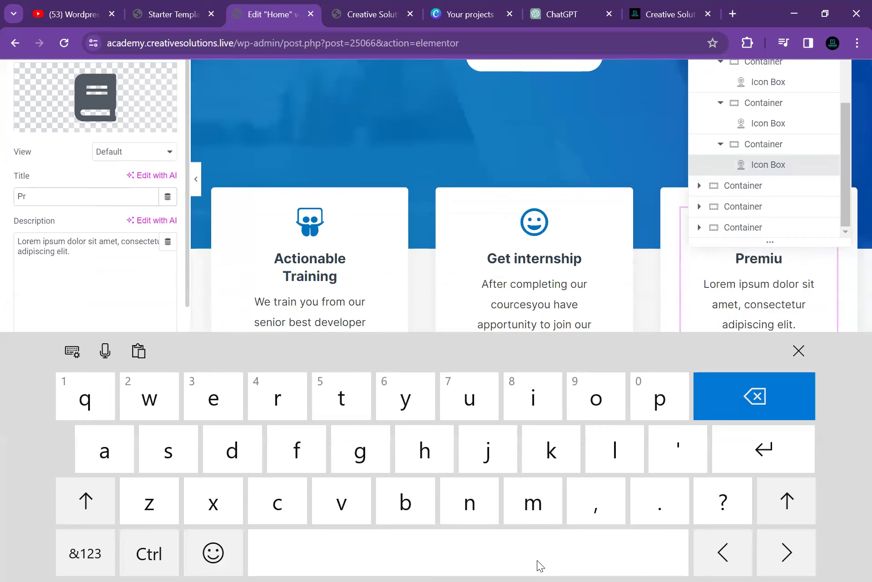
{"action": "key", "text": "BackSpace"}
{"action": "key", "text": "BackSpace"}
{"action": "type", "text": "Q"}
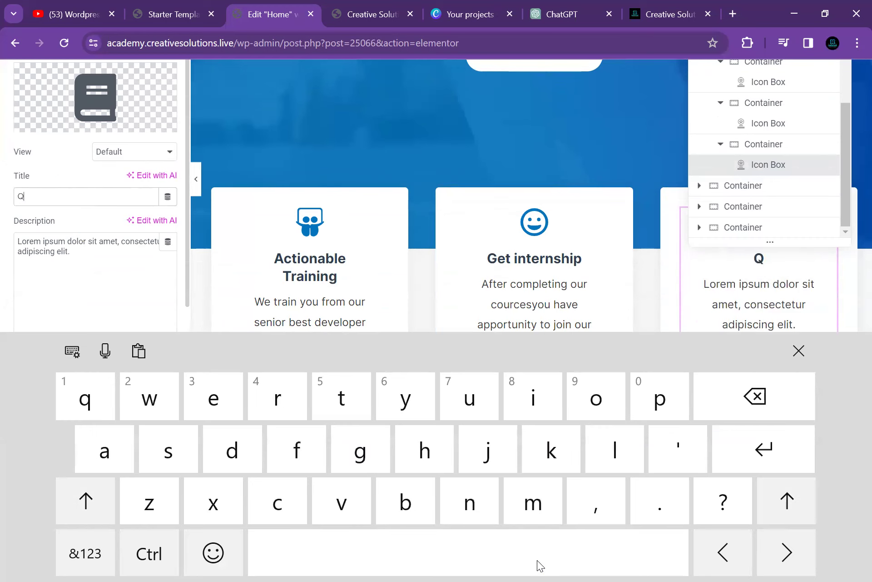
{"action": "type", "text": "ualit"}
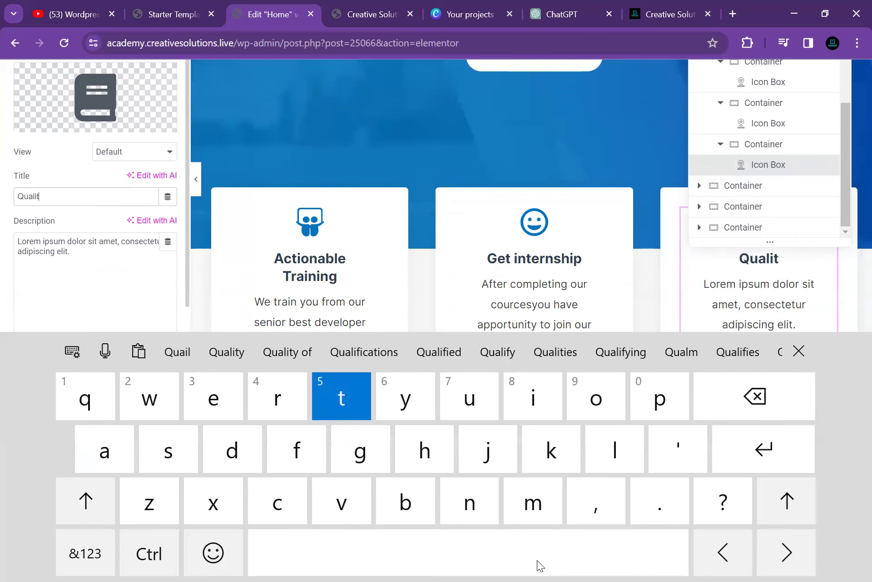
{"action": "type", "text": "y cources"}
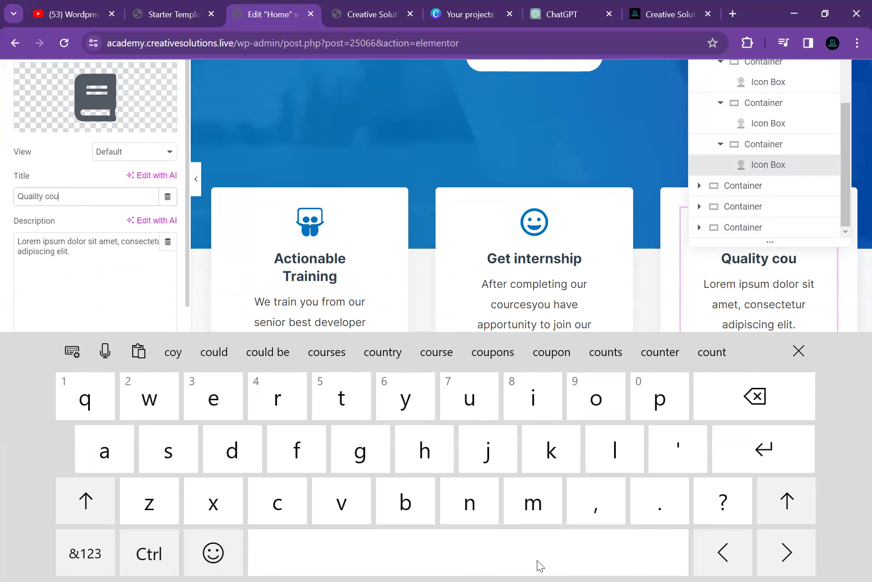
Set its description to 'We always train you from our up to dated best cources'
{"action": "left_click", "coordinate": [71, 252]}
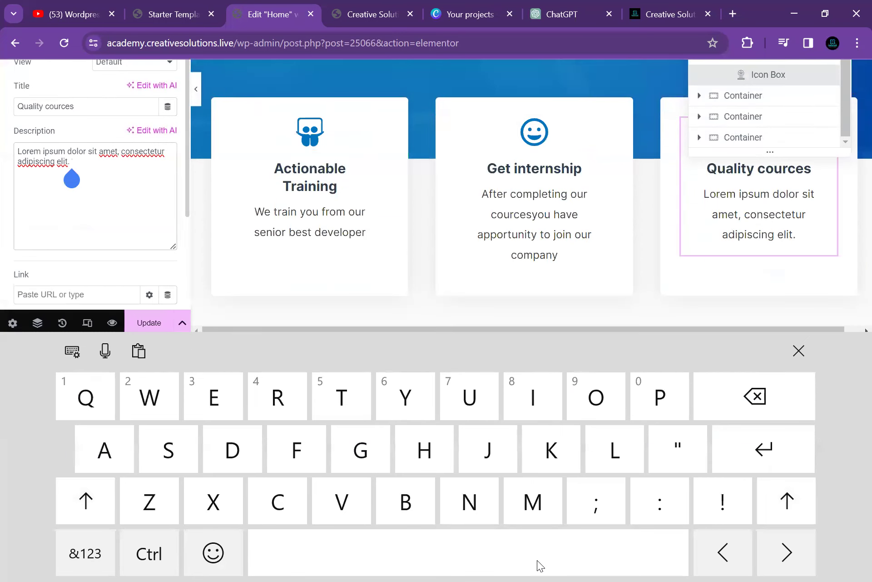
{"action": "key", "text": "BackSpace"}
{"action": "key", "text": "BackSpace"}
{"action": "key", "text": "BackSpace"}
{"action": "key", "text": "BackSpace"}
{"action": "key", "text": "BackSpace"}
{"action": "key", "text": "BackSpace"}
{"action": "key", "text": "BackSpace"}
{"action": "key", "text": "BackSpace"}
{"action": "key", "text": "BackSpace"}
{"action": "key", "text": "BackSpace"}
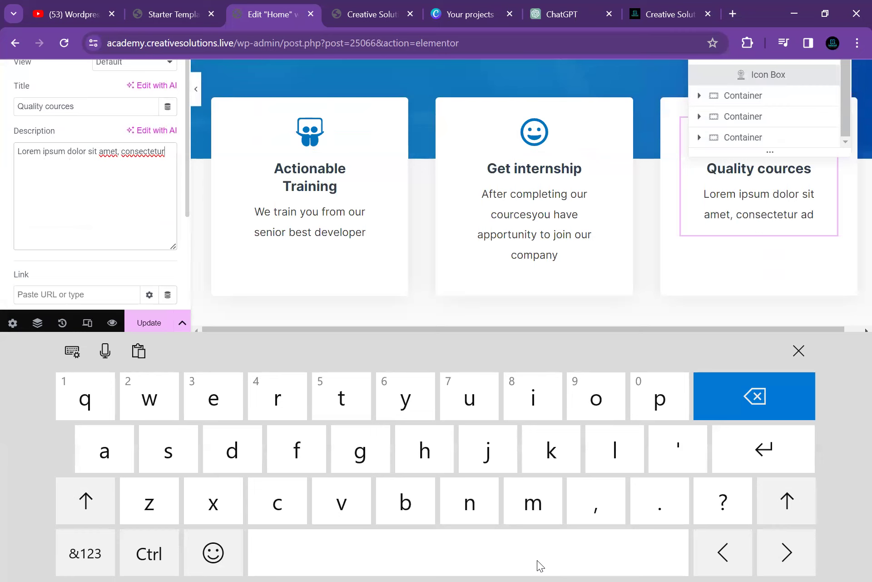
{"action": "key", "text": "BackSpace"}
{"action": "key", "text": "BackSpace"}
{"action": "key", "text": "BackSpace"}
{"action": "key", "text": "BackSpace"}
{"action": "key", "text": "BackSpace"}
{"action": "key", "text": "BackSpace"}
{"action": "key", "text": "BackSpace"}
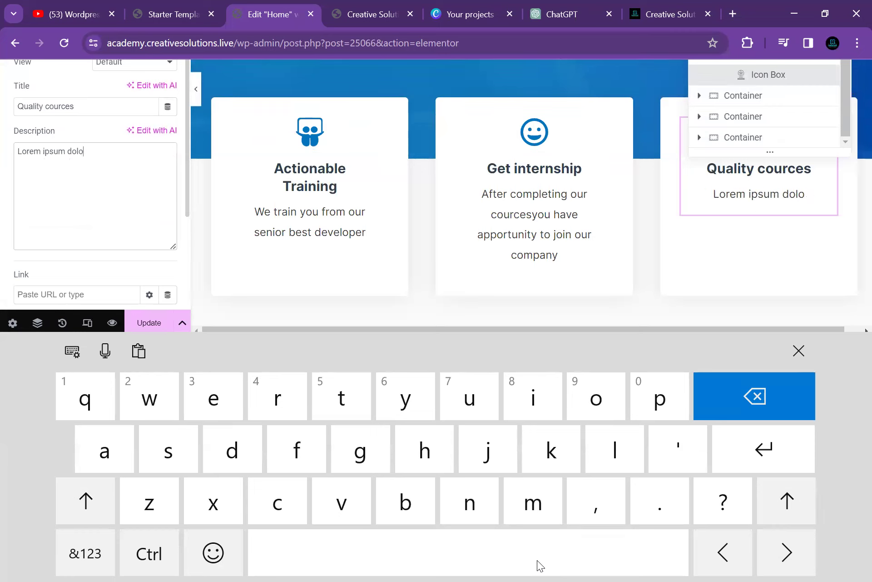
{"action": "key", "text": "BackSpace"}
{"action": "key", "text": "BackSpace"}
{"action": "key", "text": "BackSpace"}
{"action": "key", "text": "BackSpace"}
{"action": "key", "text": "BackSpace"}
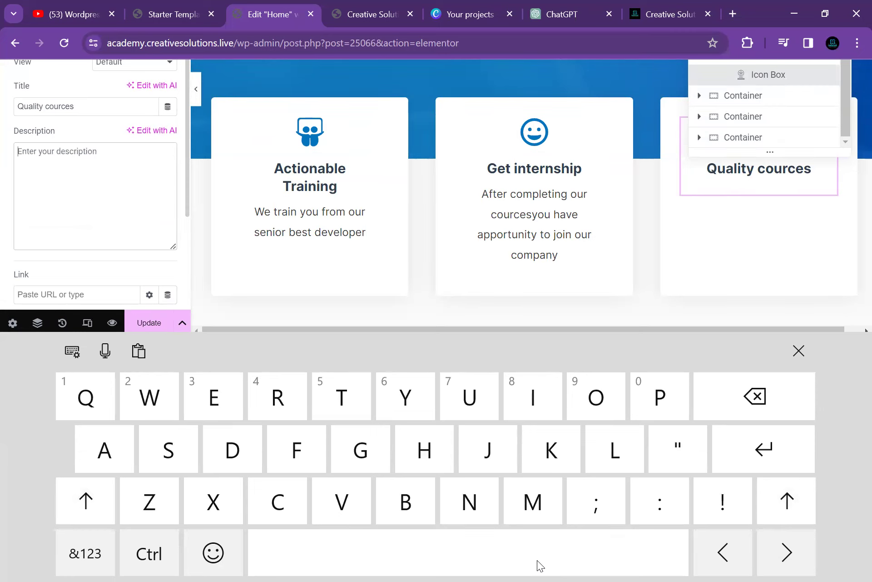
{"action": "type", "text": "A"}
{"action": "key", "text": "BackSpace"}
{"action": "type", "text": "Besta"}
{"action": "key", "text": "BackSpace"}
{"action": "key", "text": "BackSpace"}
{"action": "key", "text": "BackSpace"}
{"action": "key", "text": "BackSpace"}
{"action": "key", "text": "BackSpace"}
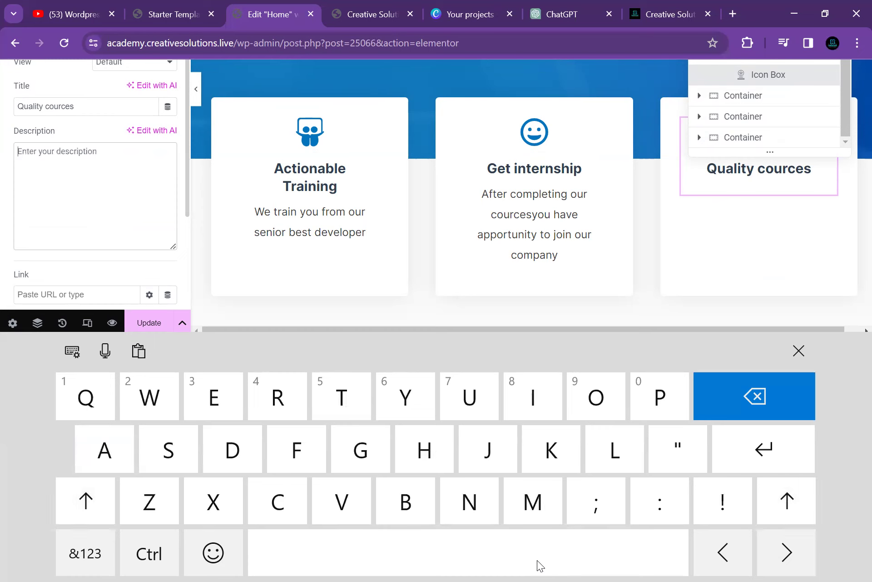
{"action": "type", "text": "We always train you "}
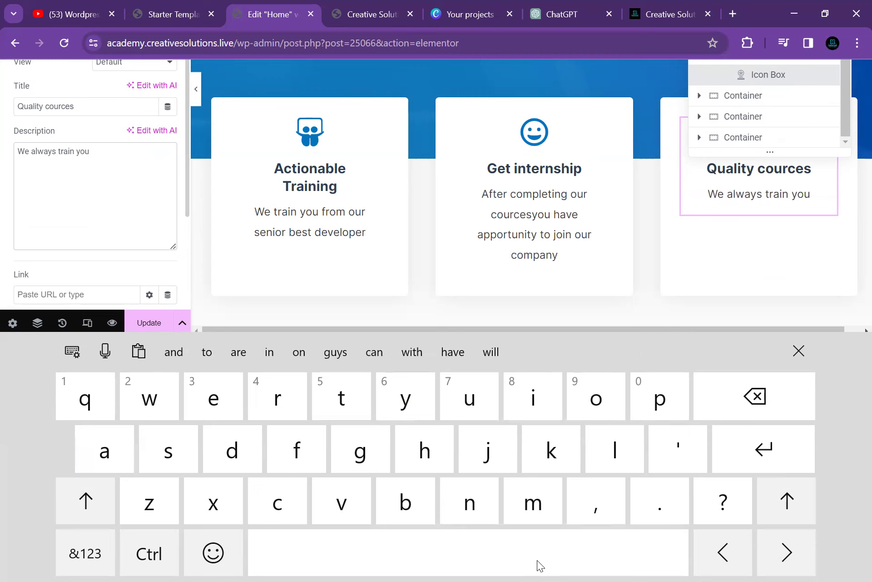
{"action": "type", "text": "from our up to dated best "}
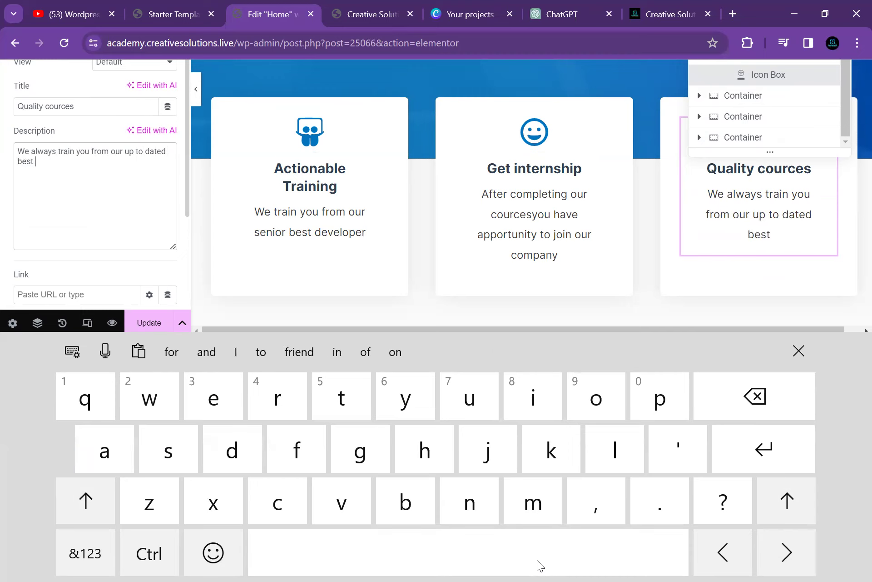
{"action": "type", "text": "cources"}
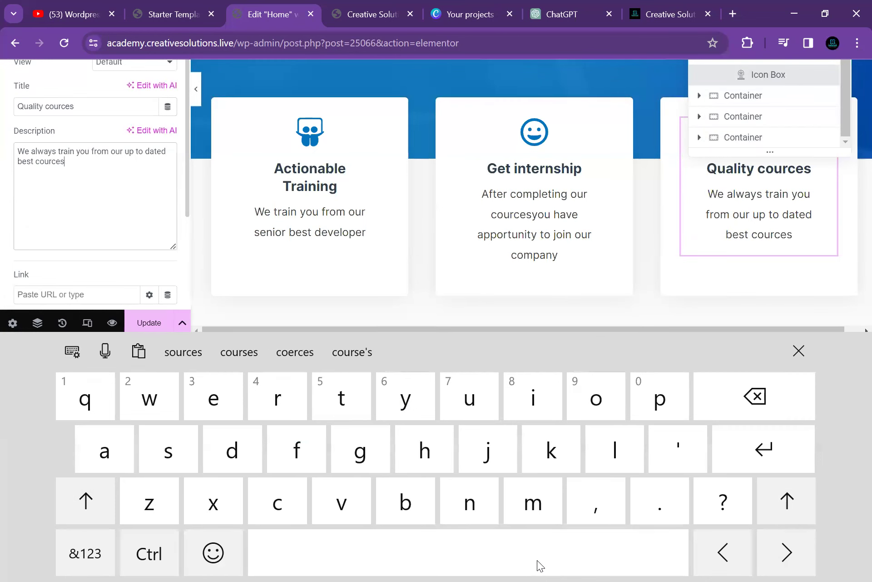
{"action": "key", "text": "Return"}
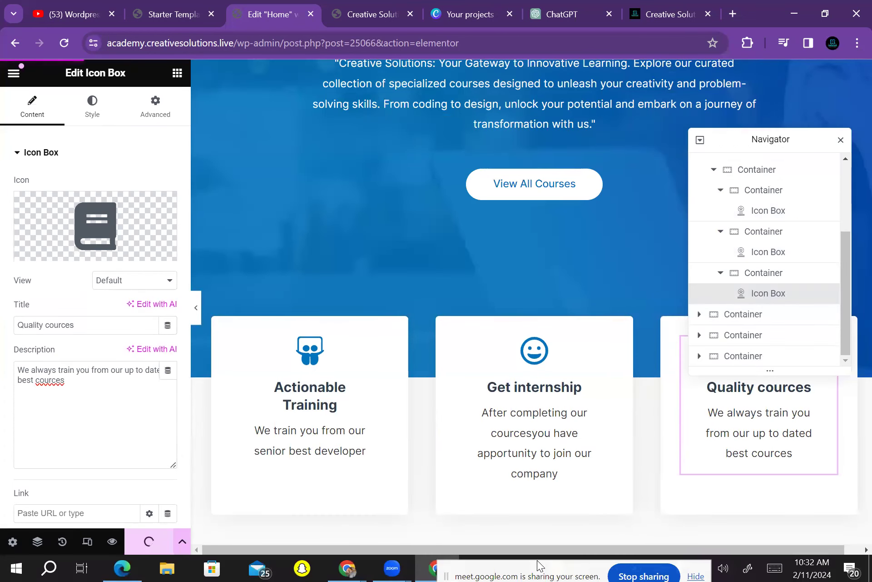
Review the updated cards on the canvas, then start a new browser tab with Ctrl+T
{"action": "scroll", "coordinate": [522, 318], "scroll_direction": "down", "scroll_amount": 3}
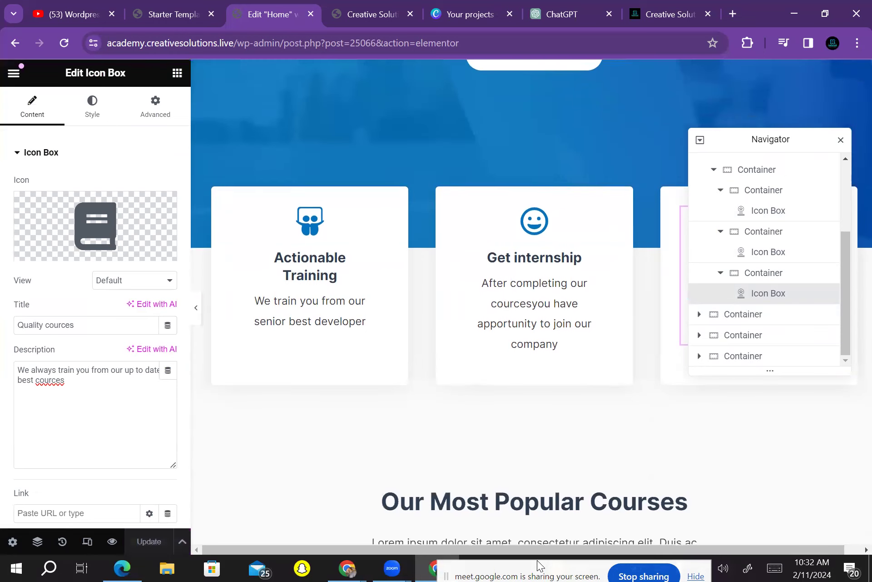
{"action": "scroll", "coordinate": [522, 318], "scroll_direction": "up", "scroll_amount": 2}
{"action": "scroll", "coordinate": [522, 318], "scroll_direction": "down", "scroll_amount": 1}
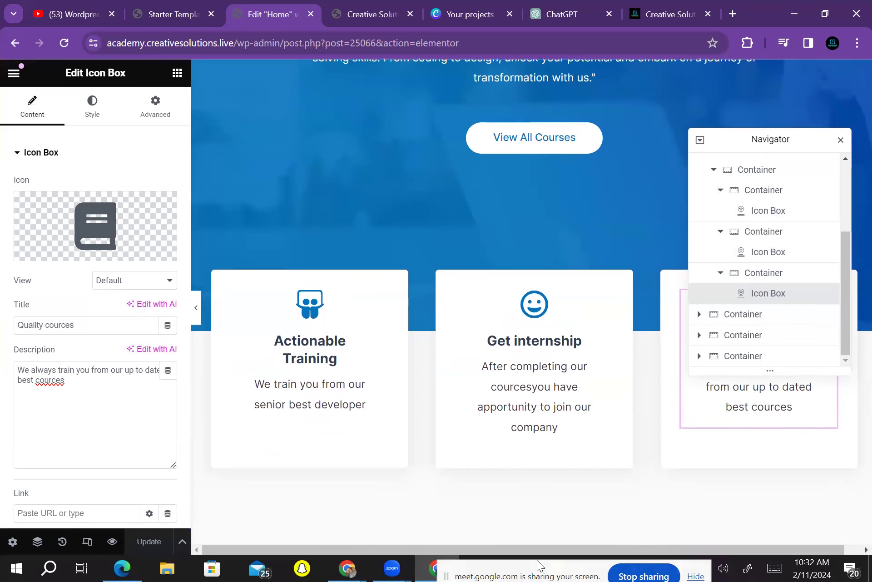
{"action": "scroll", "coordinate": [523, 318], "scroll_direction": "down", "scroll_amount": 3}
{"action": "scroll", "coordinate": [522, 318], "scroll_direction": "up", "scroll_amount": 8}
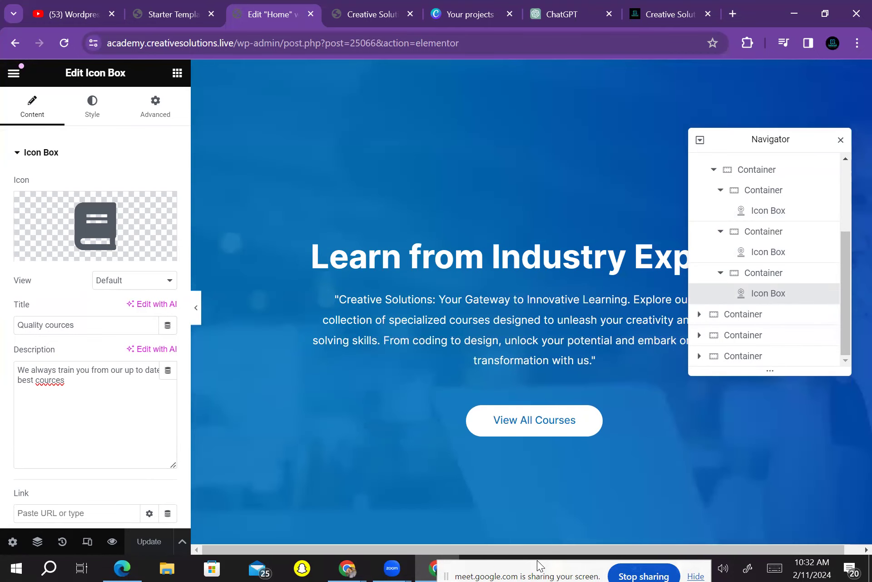
{"action": "key", "text": "ctrl+t"}
Load academy.creativesolutions.live from the address bar
{"action": "key", "text": "ctrl+l"}
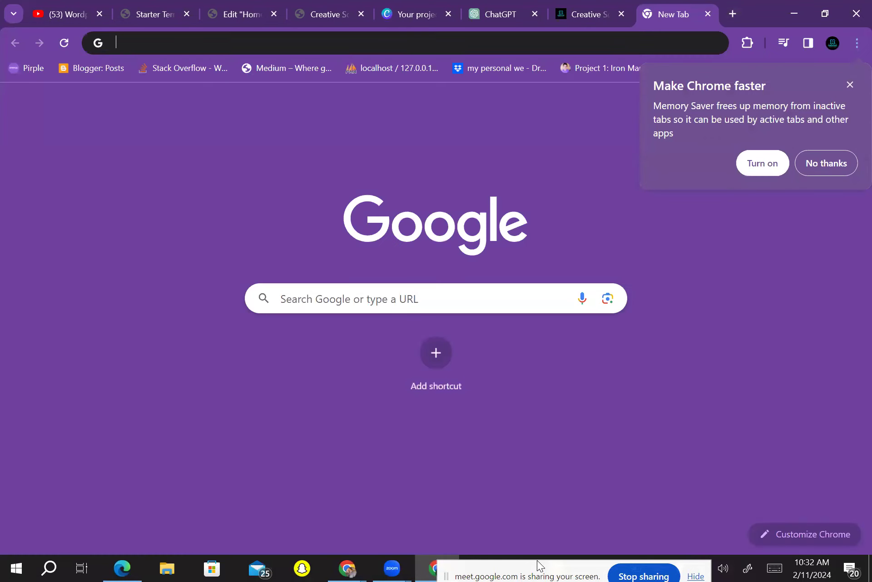
{"action": "type", "text": "aca"}
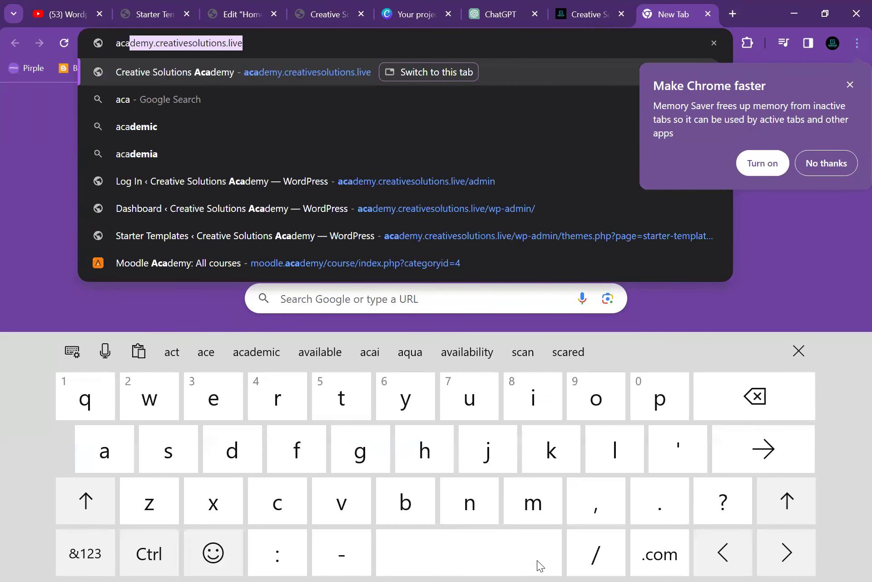
{"action": "key", "text": "Return"}
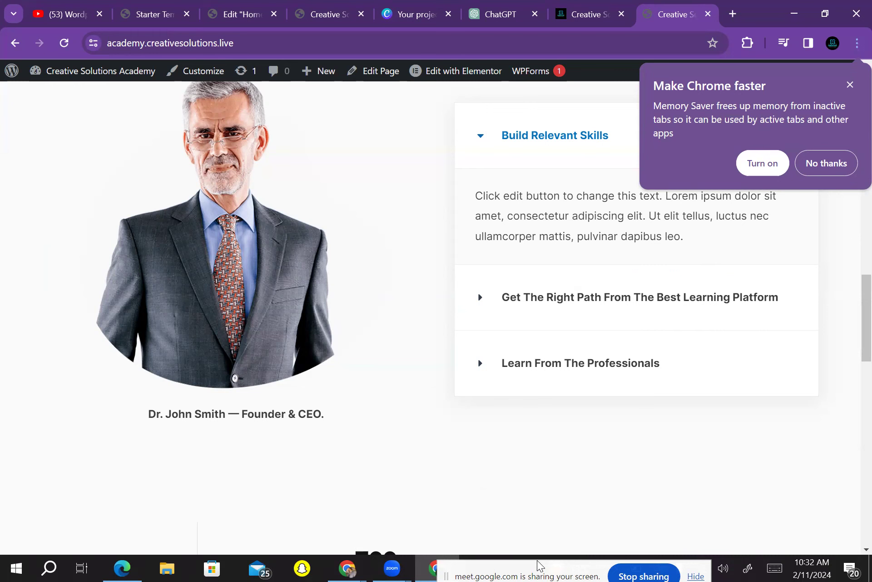
Return to the Edit Home editor and select the founder portrait image
{"action": "key", "text": "ctrl+3"}
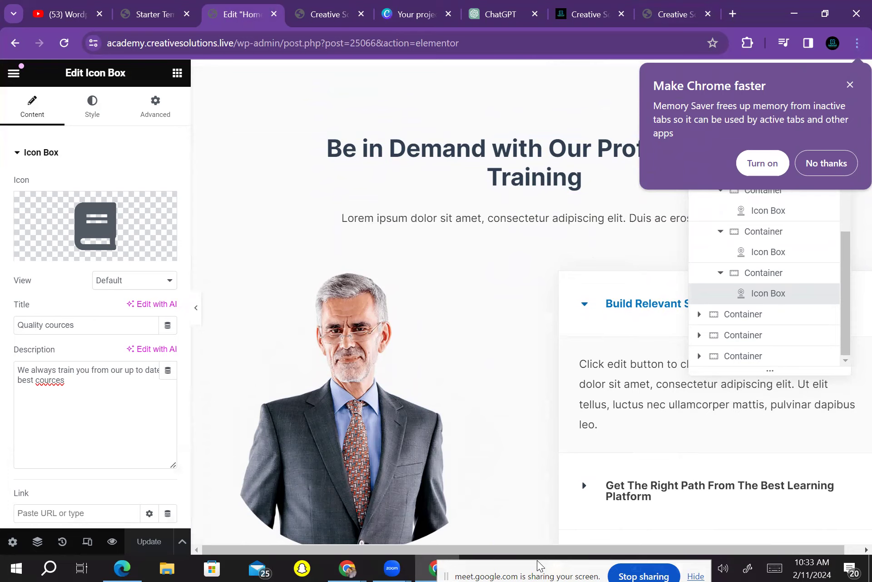
{"action": "left_click", "coordinate": [359, 396]}
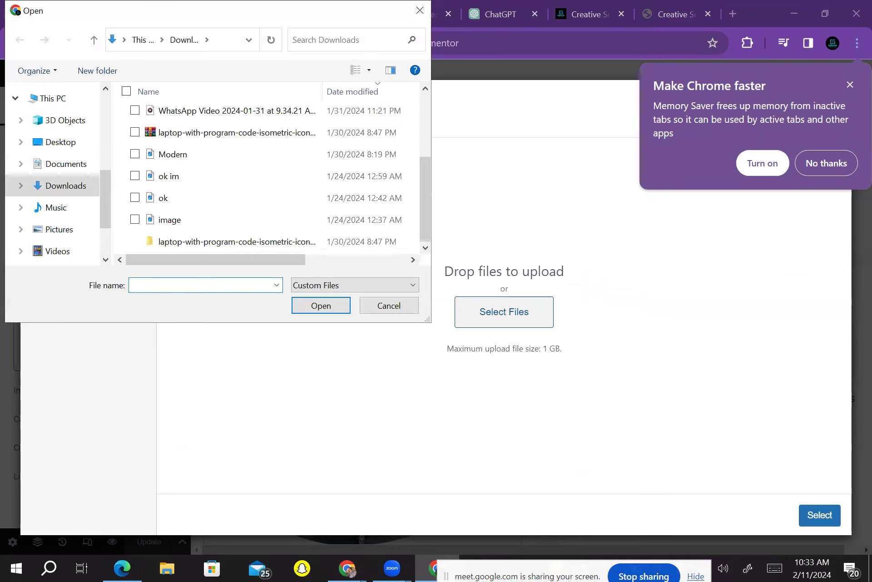
Browse Downloads, close the file windows without uploading, and switch to the live site
{"action": "scroll", "coordinate": [268, 182], "scroll_direction": "down", "scroll_amount": 1}
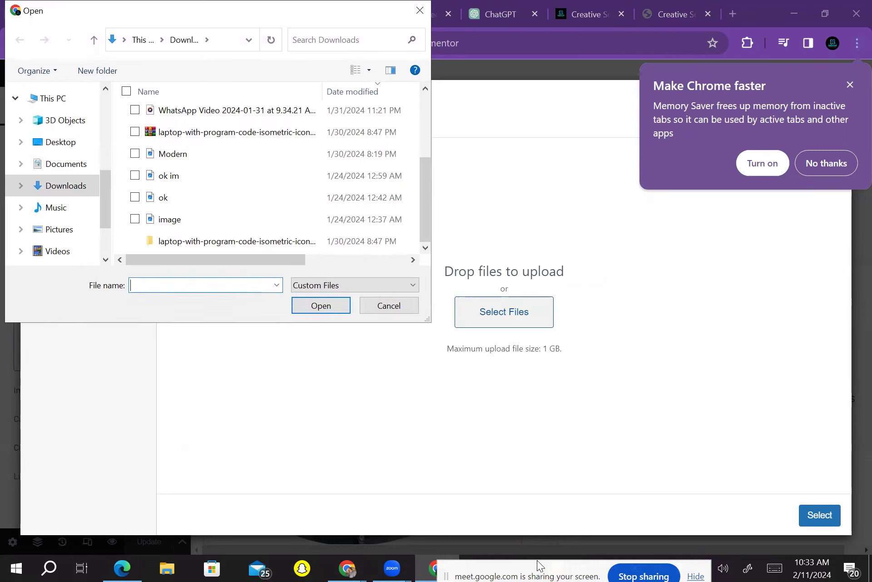
{"action": "left_click", "coordinate": [167, 567]}
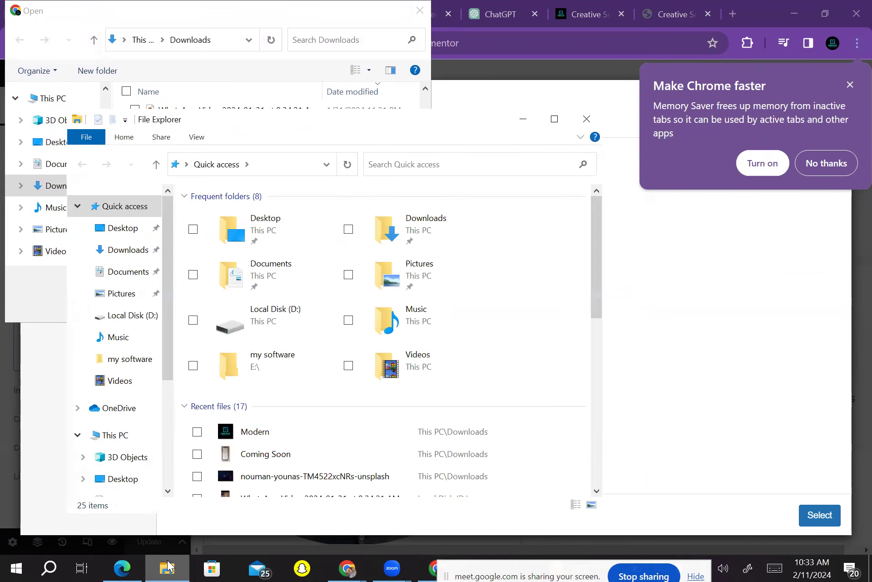
{"action": "left_click", "coordinate": [129, 250]}
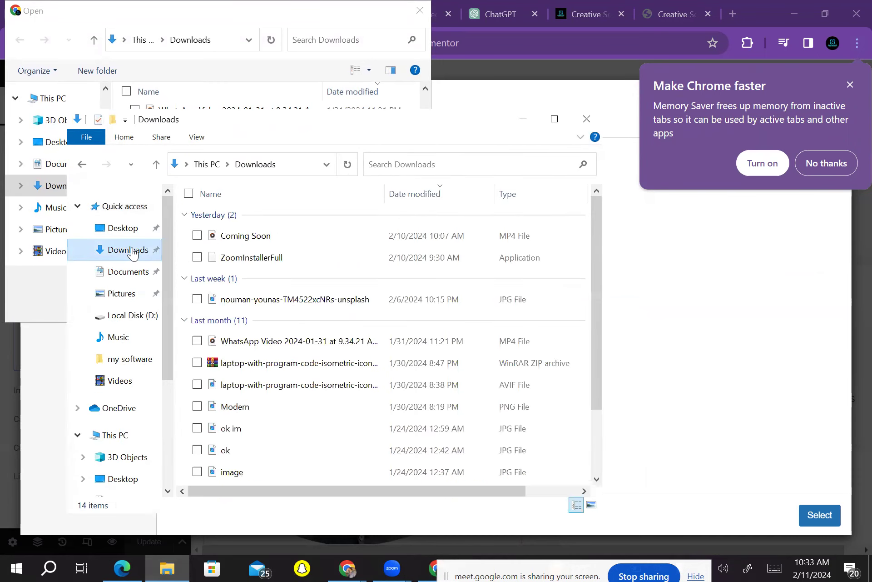
{"action": "scroll", "coordinate": [386, 341], "scroll_direction": "down", "scroll_amount": 2}
{"action": "scroll", "coordinate": [386, 340], "scroll_direction": "up", "scroll_amount": 2}
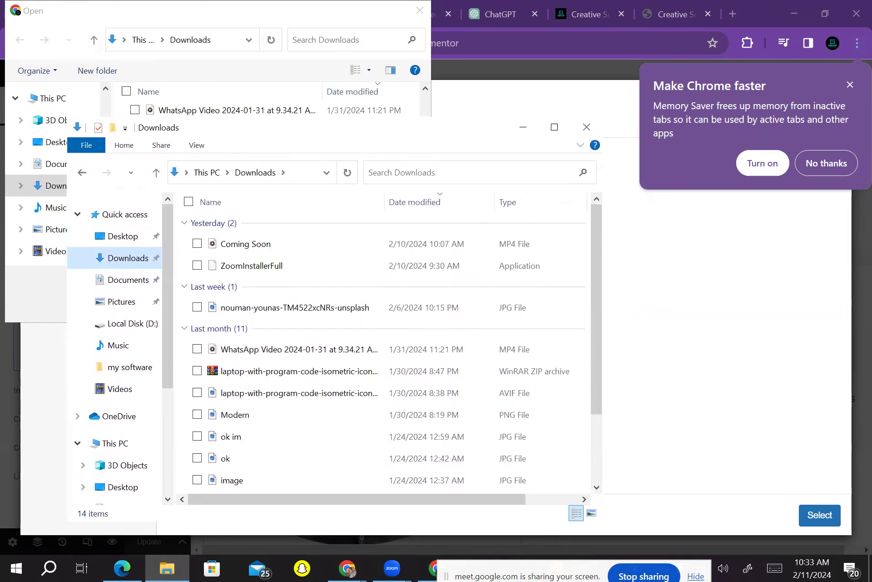
{"action": "scroll", "coordinate": [386, 340], "scroll_direction": "down", "scroll_amount": 2}
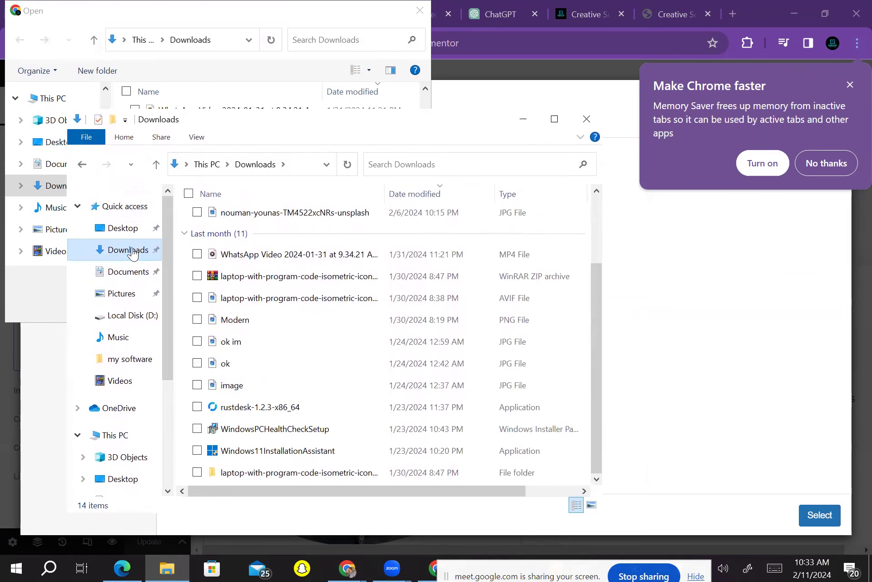
{"action": "left_click", "coordinate": [588, 112]}
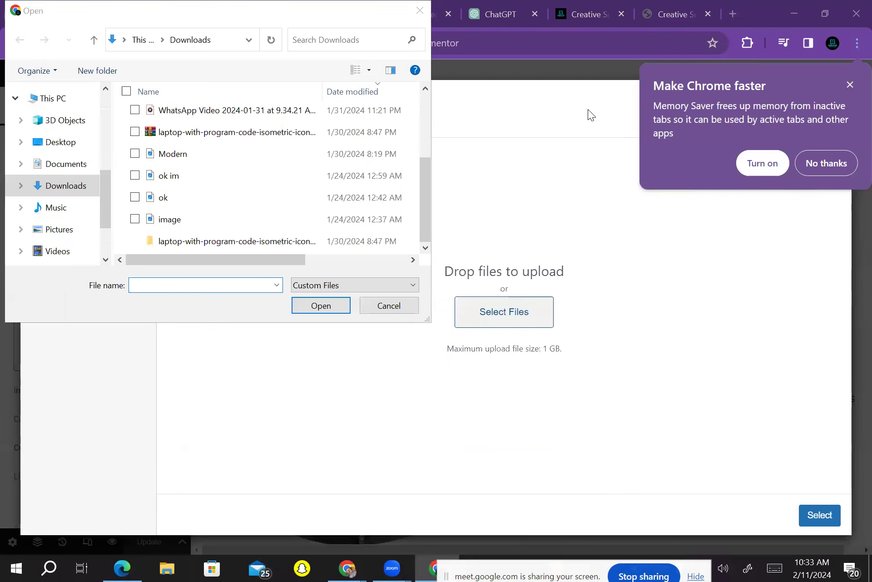
{"action": "left_click", "coordinate": [396, 312]}
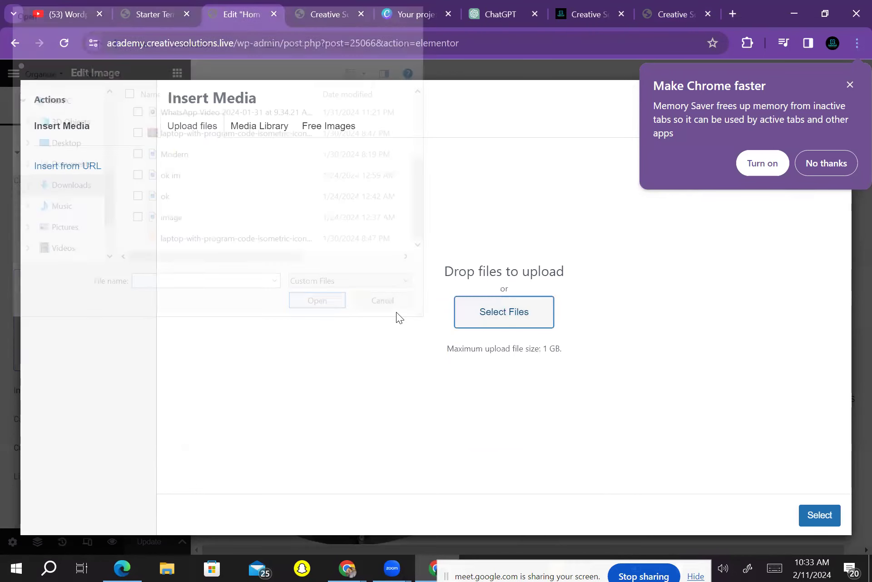
{"action": "key", "text": "ctrl+Tab"}
{"action": "key", "text": "ctrl+Tab"}
{"action": "key", "text": "ctrl+Tab"}
{"action": "key", "text": "ctrl+Tab"}
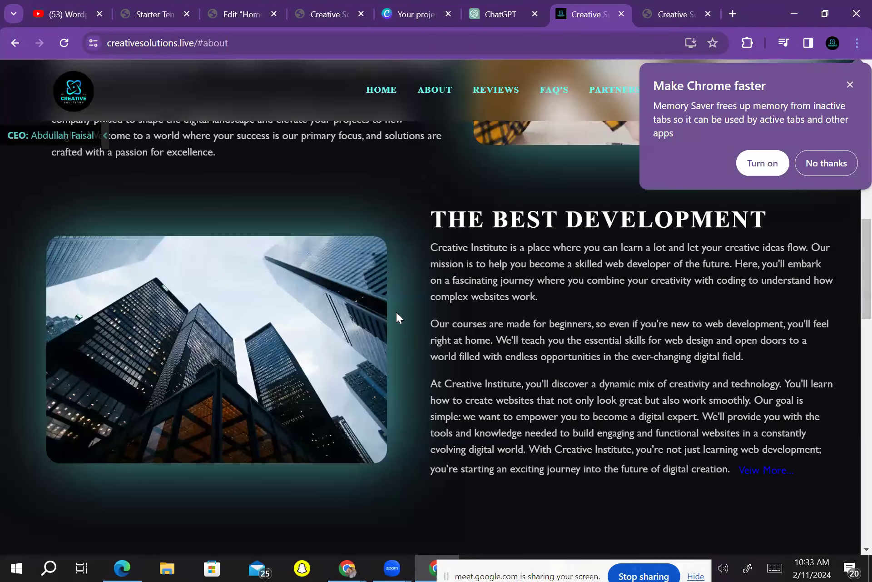
Save the CEO's portrait from the live site's team card into Downloads, then return to the editor tab
{"action": "scroll", "coordinate": [396, 317], "scroll_direction": "down", "scroll_amount": 15}
{"action": "right_click", "coordinate": [188, 409]}
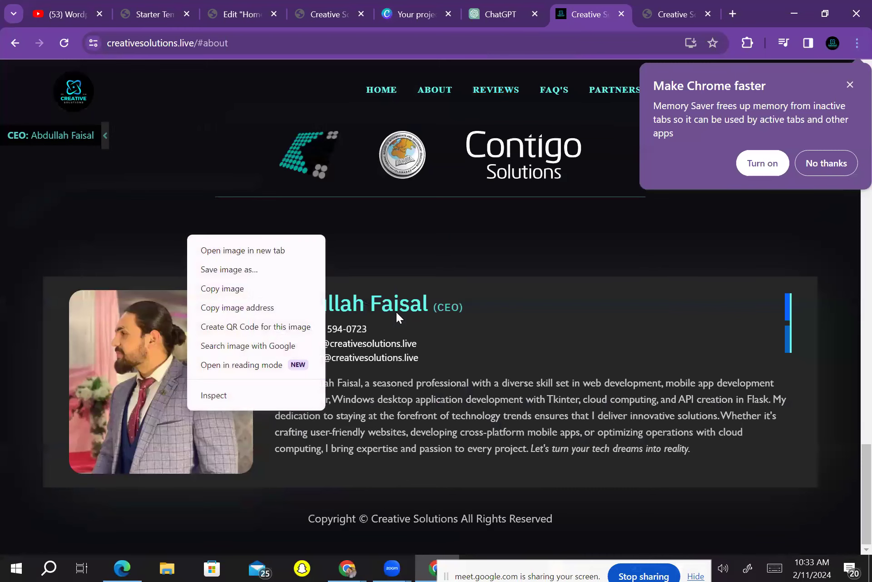
{"action": "left_click", "coordinate": [396, 312]}
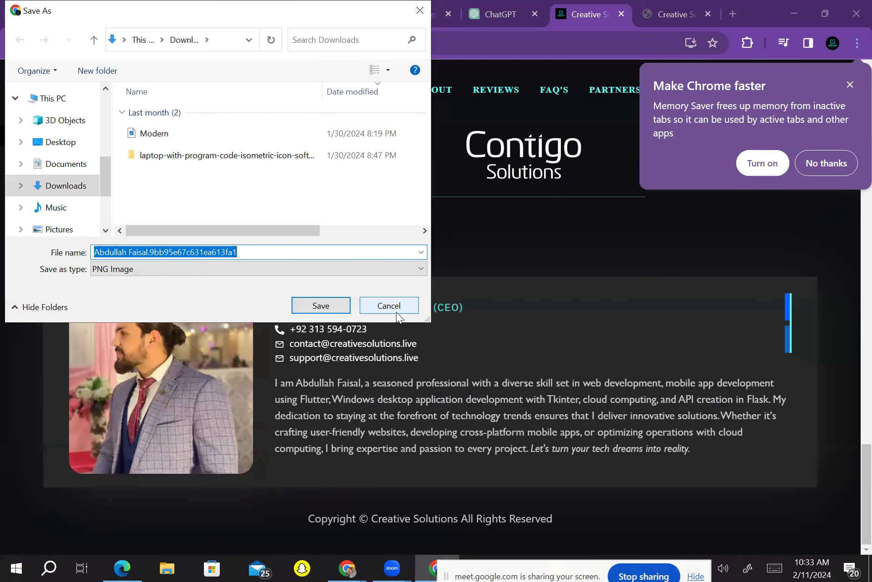
{"action": "left_click", "coordinate": [331, 306]}
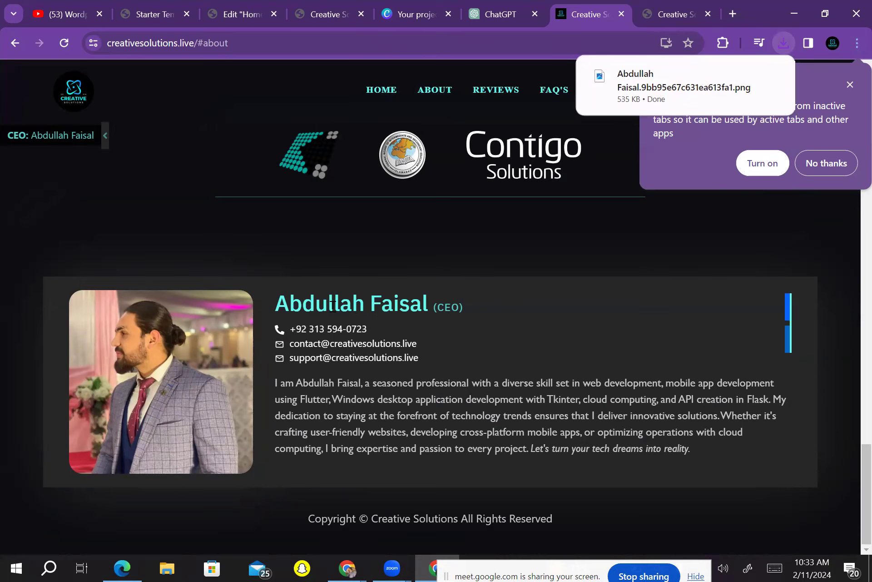
{"action": "key", "text": "ctrl+3"}
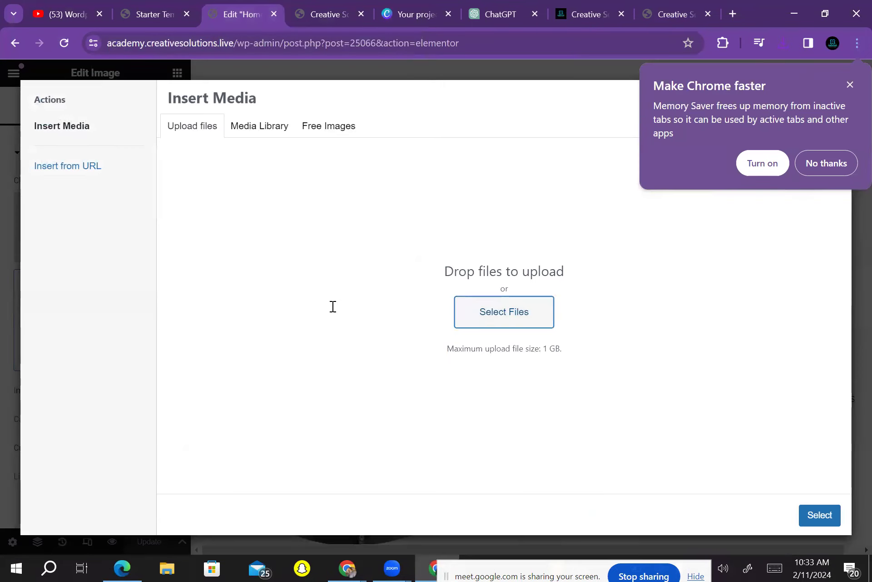
Upload the downloaded 535 KB CEO PNG and insert it into the founder Image widget
{"action": "left_click", "coordinate": [333, 306]}
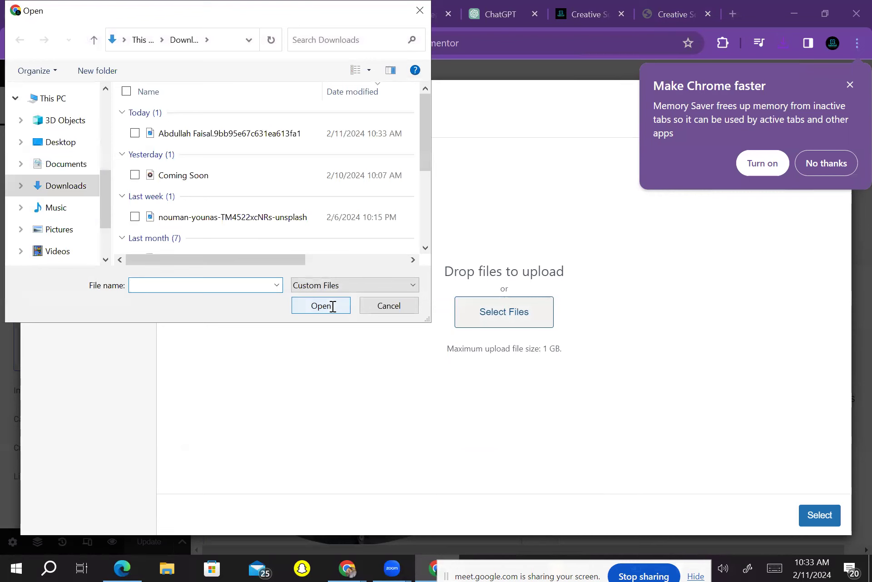
{"action": "double_click", "coordinate": [230, 133]}
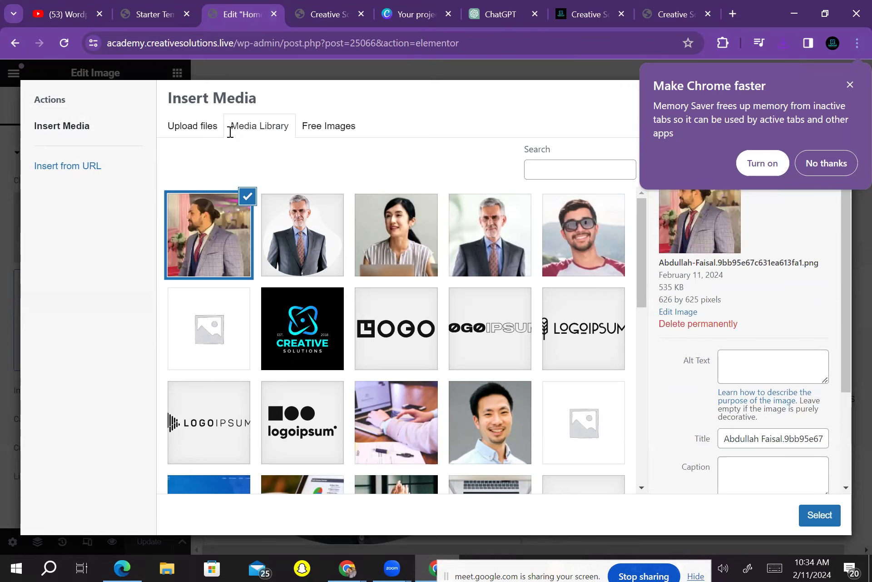
{"action": "key", "text": "Return"}
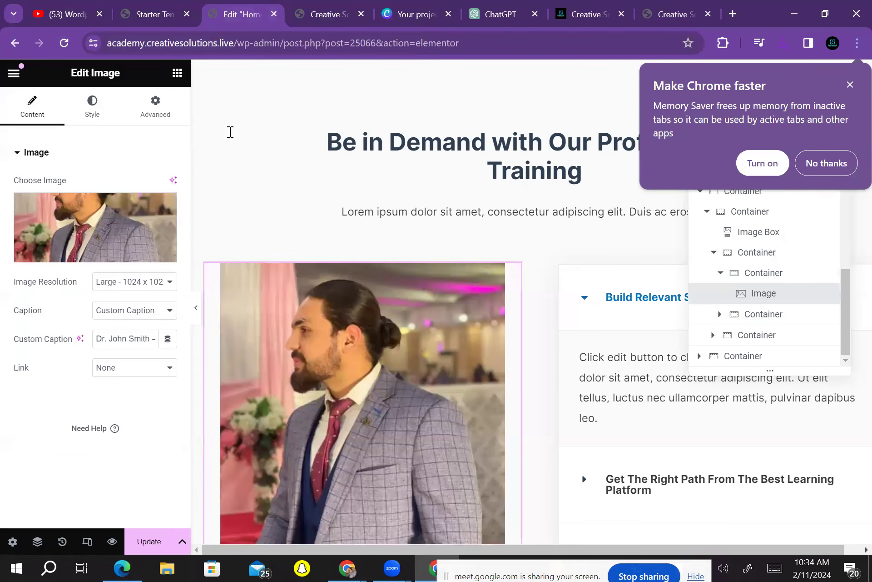
{"action": "scroll", "coordinate": [230, 131], "scroll_direction": "down", "scroll_amount": 4}
{"action": "scroll", "coordinate": [231, 132], "scroll_direction": "up", "scroll_amount": 2}
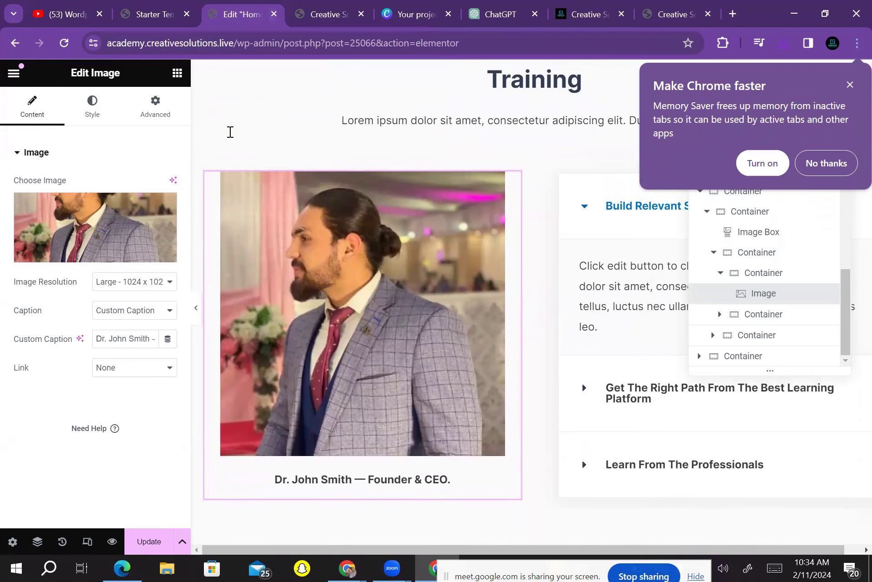
{"action": "key", "text": "ctrl+z"}
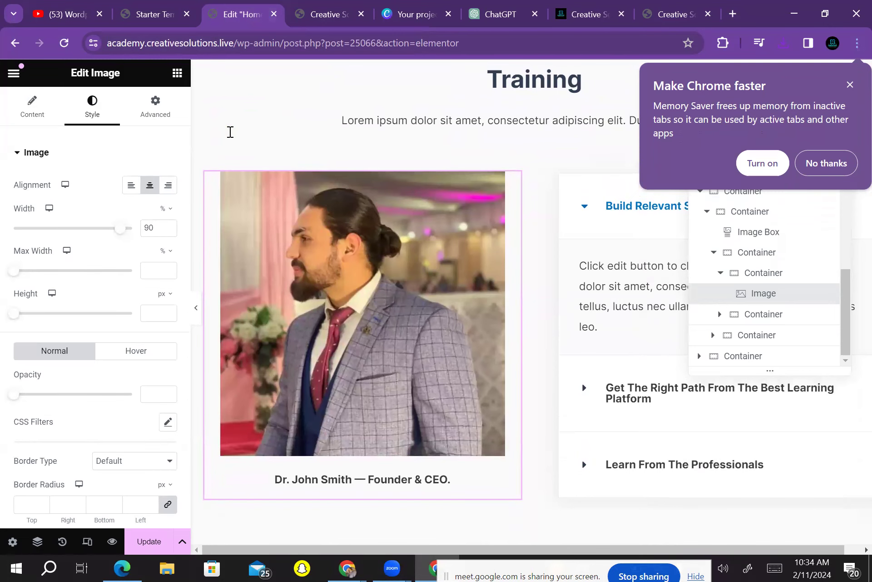
Set the founder photo's border type to Groove in the Style settings
{"action": "key", "text": "ctrl+z"}
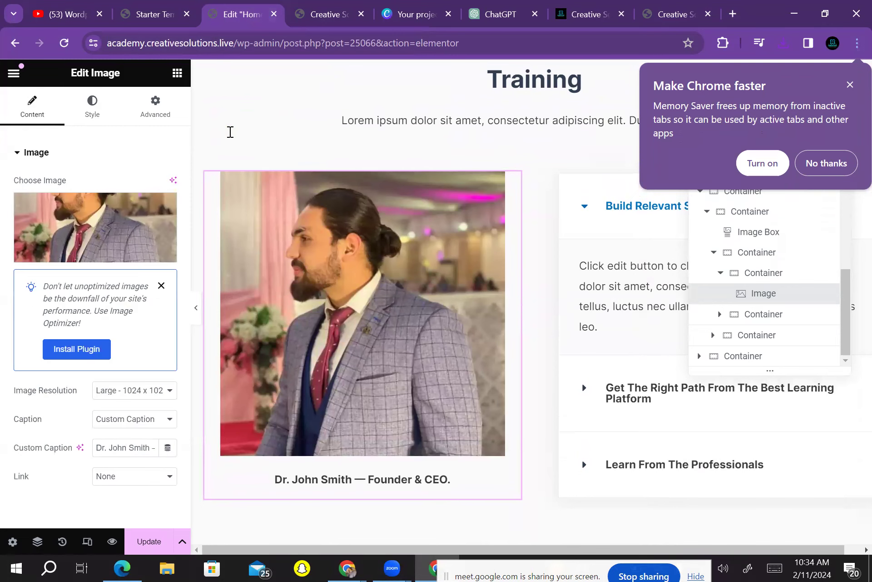
{"action": "key", "text": "ctrl+shift+z"}
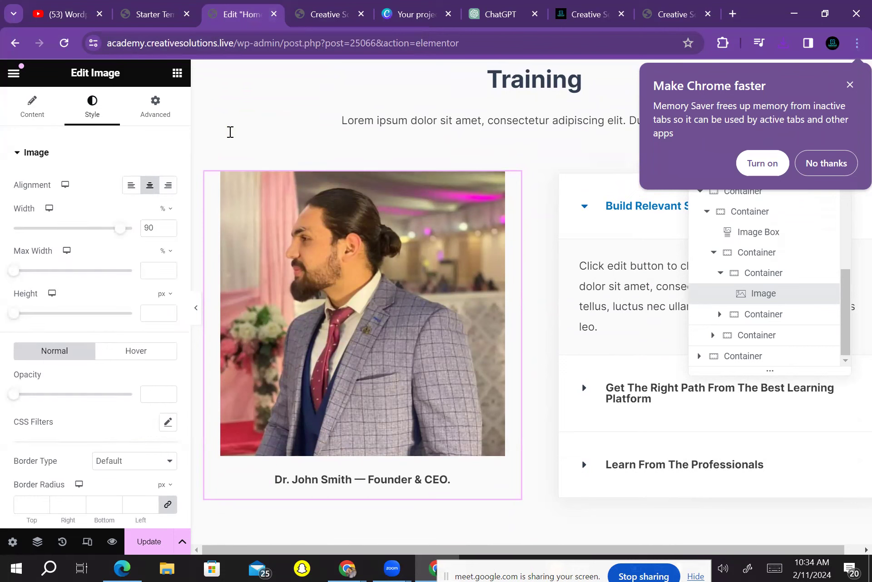
{"action": "left_click", "coordinate": [134, 460]}
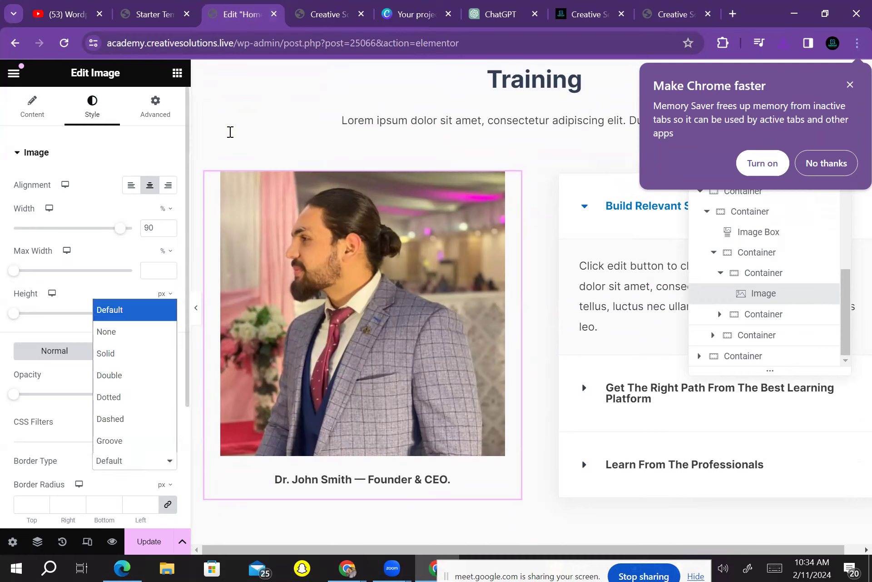
{"action": "left_click", "coordinate": [109, 375]}
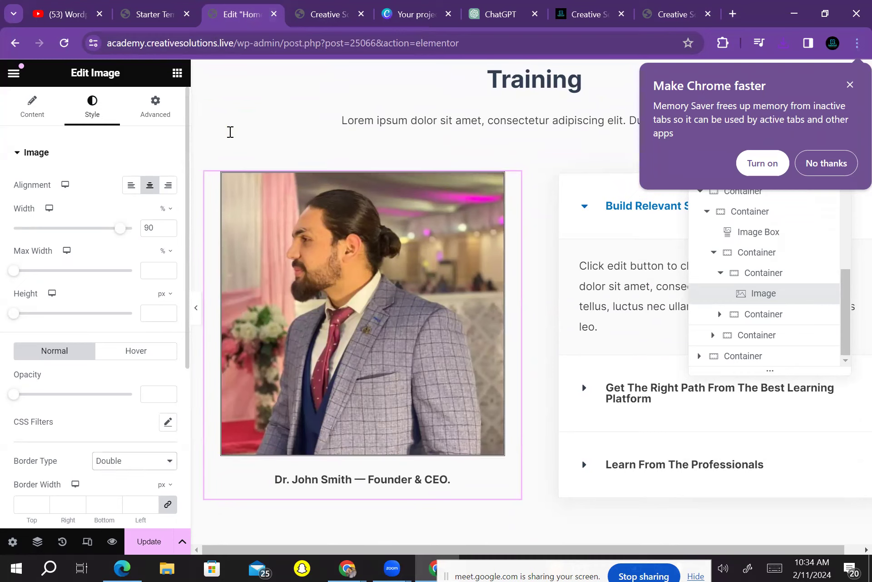
{"action": "left_click", "coordinate": [135, 461]}
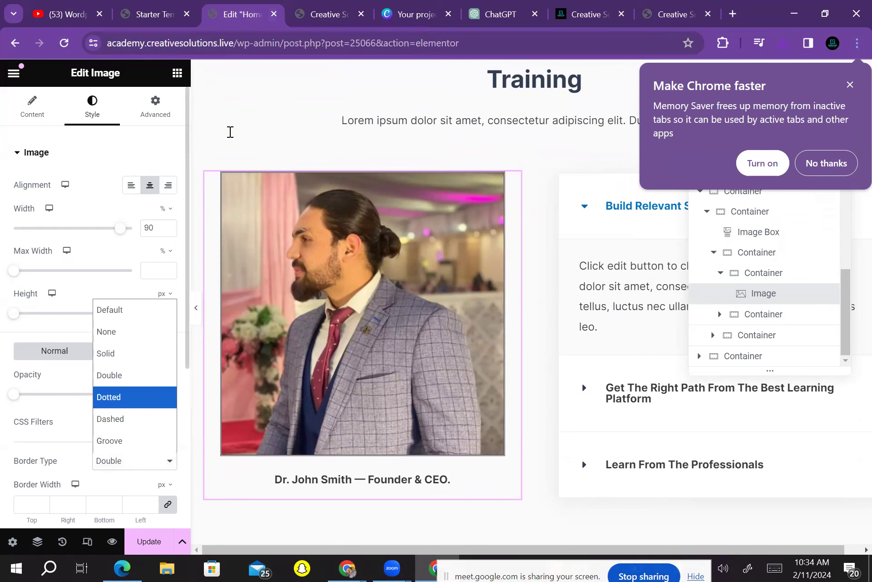
{"action": "key", "text": "Escape"}
{"action": "left_click", "coordinate": [135, 461]}
{"action": "left_click", "coordinate": [109, 438]}
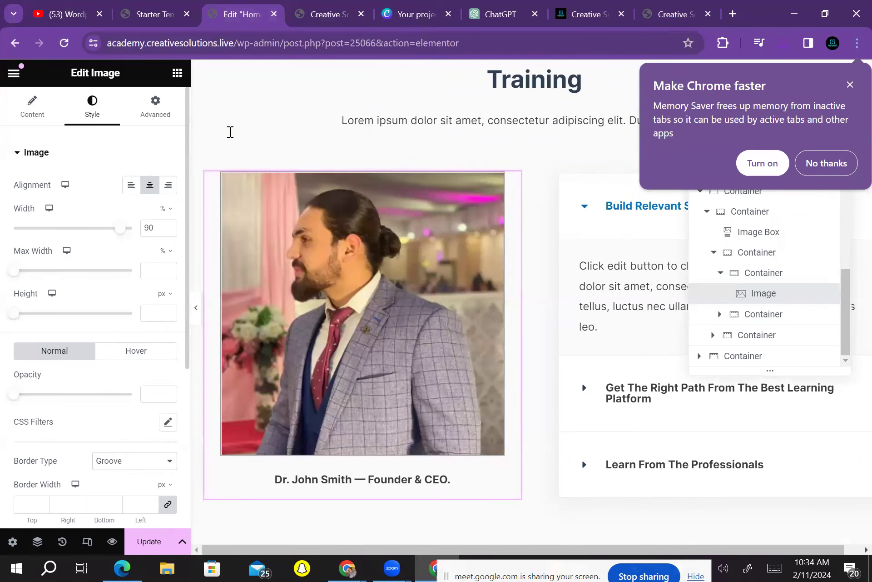
Try photo opacity values between 0.1 and 0.28
{"action": "left_click_drag", "start_coordinate": [14, 394], "coordinate": [31, 393]}
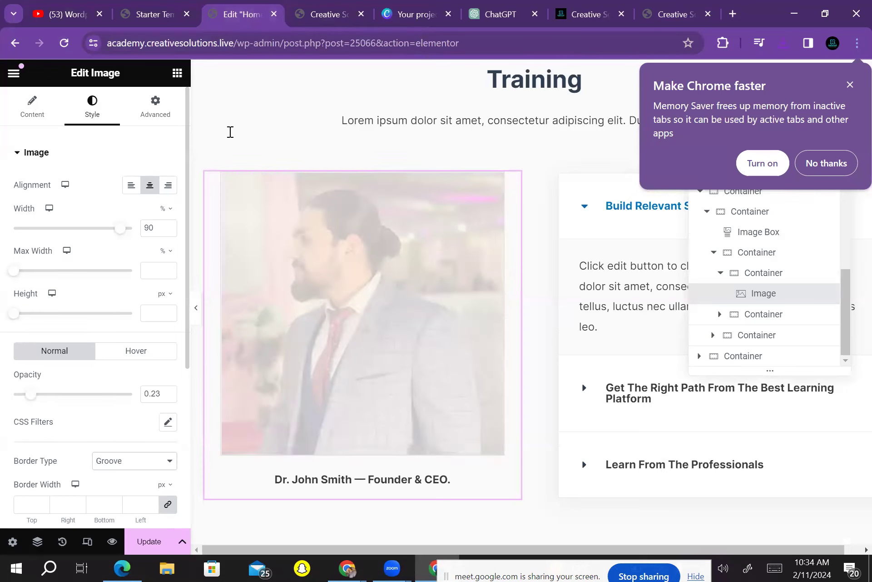
{"action": "key", "text": "Left"}
{"action": "key", "text": "Left"}
{"action": "key", "text": "Left"}
{"action": "key", "text": "Left"}
{"action": "key", "text": "Left"}
{"action": "key", "text": "Left"}
{"action": "key", "text": "Left"}
{"action": "key", "text": "Left"}
{"action": "key", "text": "Left"}
{"action": "key", "text": "Left"}
{"action": "key", "text": "Left"}
{"action": "key", "text": "Left"}
{"action": "key", "text": "Left"}
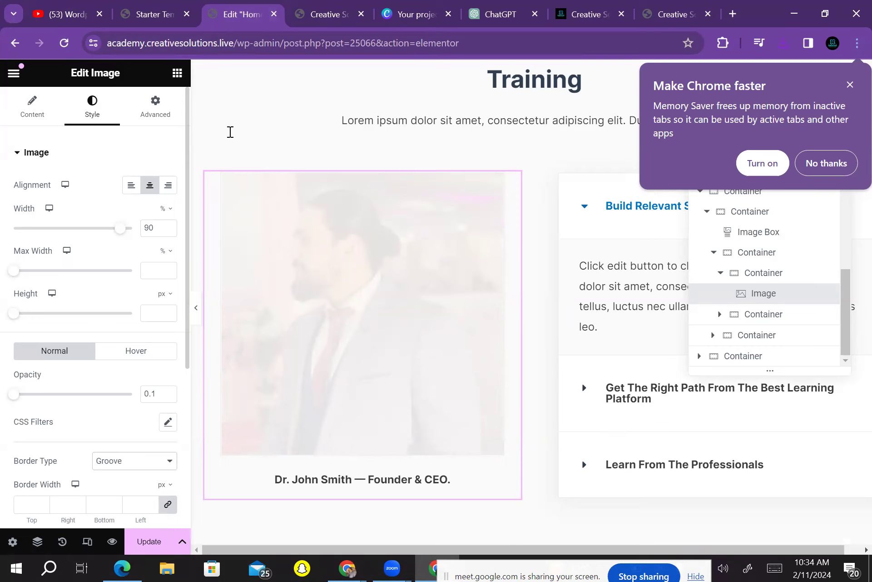
{"action": "key", "text": "Right"}
{"action": "key", "text": "Right"}
{"action": "key", "text": "Right"}
{"action": "key", "text": "Right"}
{"action": "key", "text": "Right"}
{"action": "key", "text": "Right"}
{"action": "key", "text": "Right"}
{"action": "key", "text": "Right"}
{"action": "key", "text": "Right"}
{"action": "key", "text": "Right"}
{"action": "key", "text": "Right"}
{"action": "key", "text": "Right"}
{"action": "key", "text": "Right"}
{"action": "key", "text": "Right"}
{"action": "key", "text": "Right"}
{"action": "key", "text": "Right"}
{"action": "key", "text": "Right"}
{"action": "key", "text": "Right"}
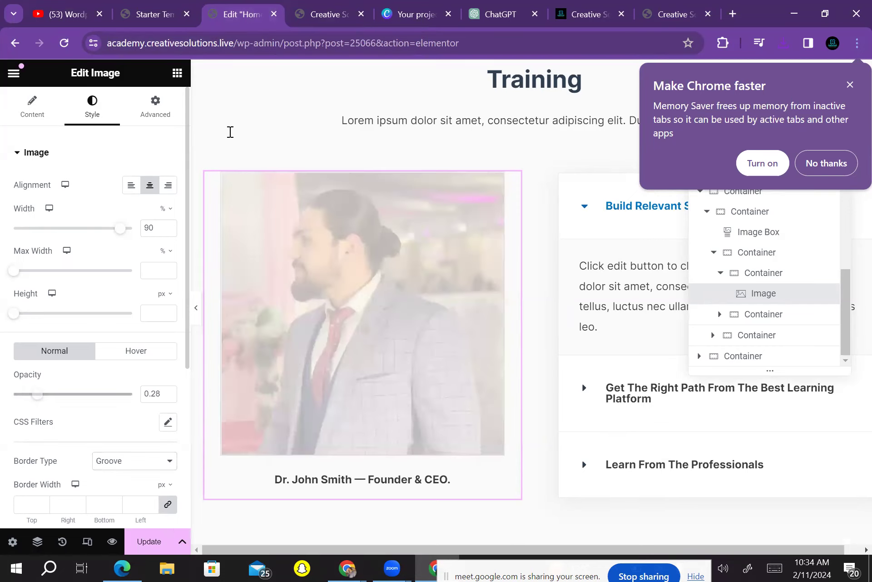
{"action": "key", "text": "Left"}
{"action": "key", "text": "Left"}
{"action": "key", "text": "Left"}
{"action": "key", "text": "Left"}
{"action": "key", "text": "Left"}
{"action": "key", "text": "Left"}
{"action": "key", "text": "Left"}
{"action": "key", "text": "Left"}
{"action": "key", "text": "Left"}
{"action": "key", "text": "Left"}
{"action": "key", "text": "Left"}
{"action": "key", "text": "Left"}
{"action": "key", "text": "Left"}
{"action": "key", "text": "Left"}
{"action": "key", "text": "Left"}
{"action": "key", "text": "Left"}
{"action": "key", "text": "Left"}
{"action": "key", "text": "Left"}
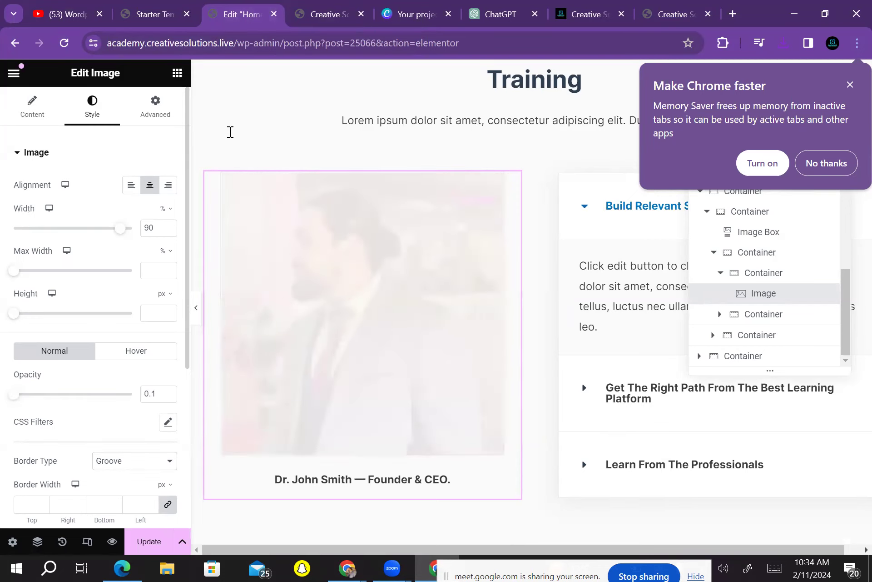
{"action": "key", "text": "Right"}
{"action": "key", "text": "Left"}
Reinsert the chosen photo and clear its opacity value so it shows fully opaque
{"action": "key", "text": "Return"}
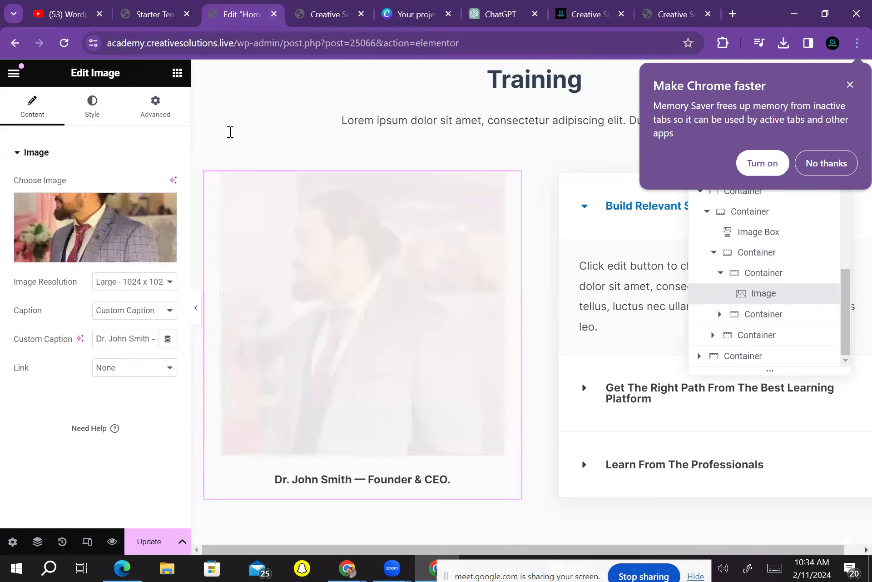
{"action": "key", "text": "Return"}
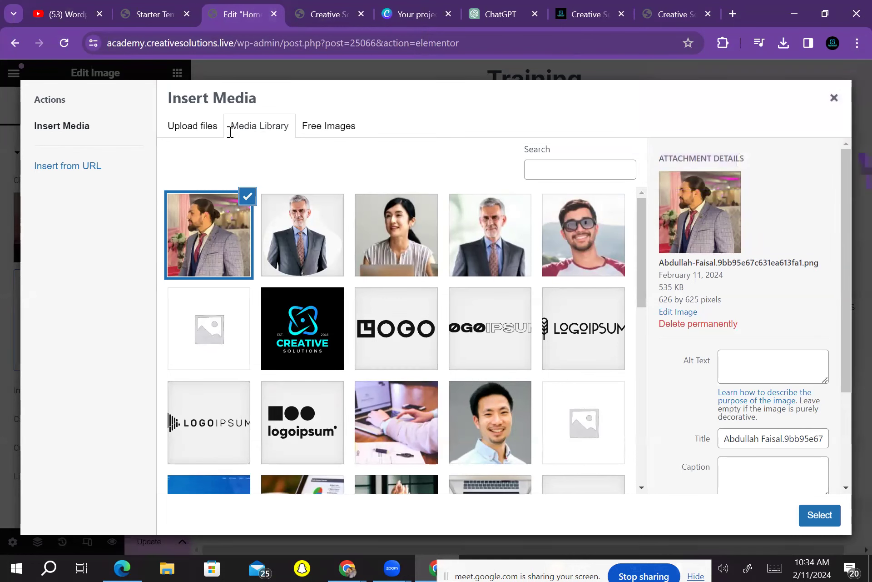
{"action": "key", "text": "Return"}
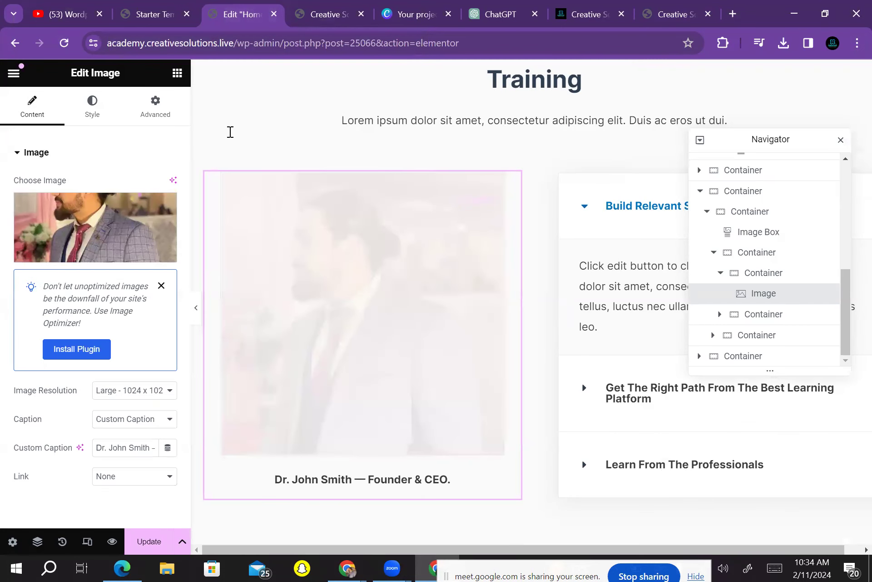
{"action": "key", "text": "Return"}
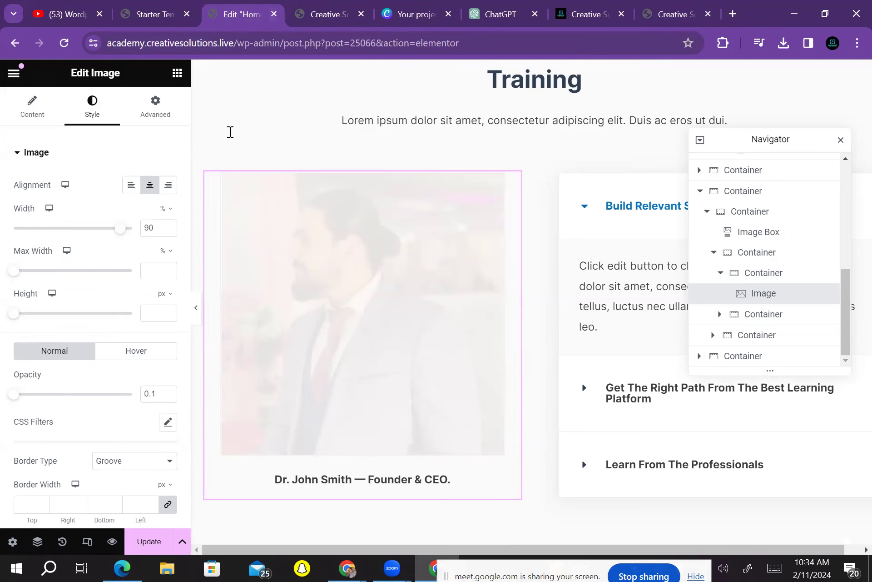
{"action": "left_click", "coordinate": [155, 393]}
{"action": "key", "text": "BackSpace"}
{"action": "key", "text": "BackSpace"}
{"action": "key", "text": "BackSpace"}
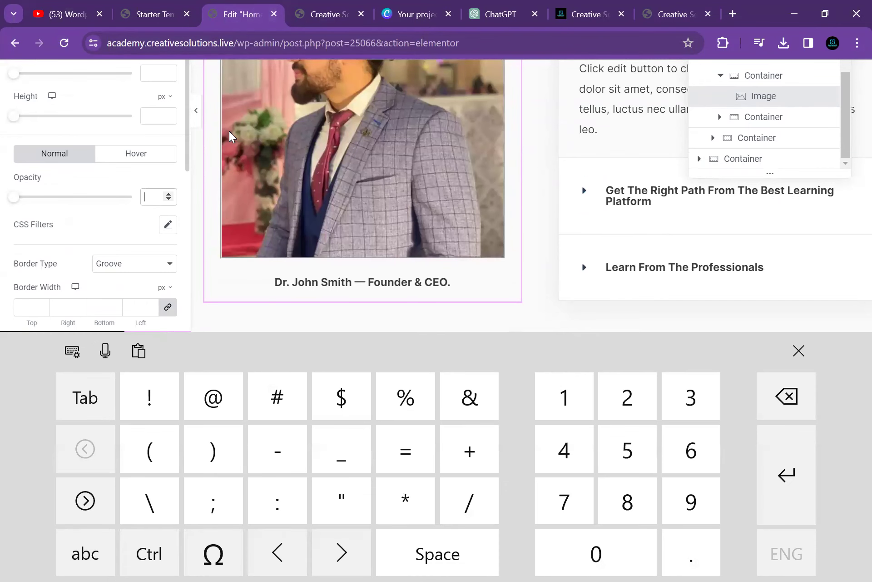
Replace the old name in the custom caption with the new founder's name before '— Founder & CEO.'
{"action": "left_click", "coordinate": [229, 131]}
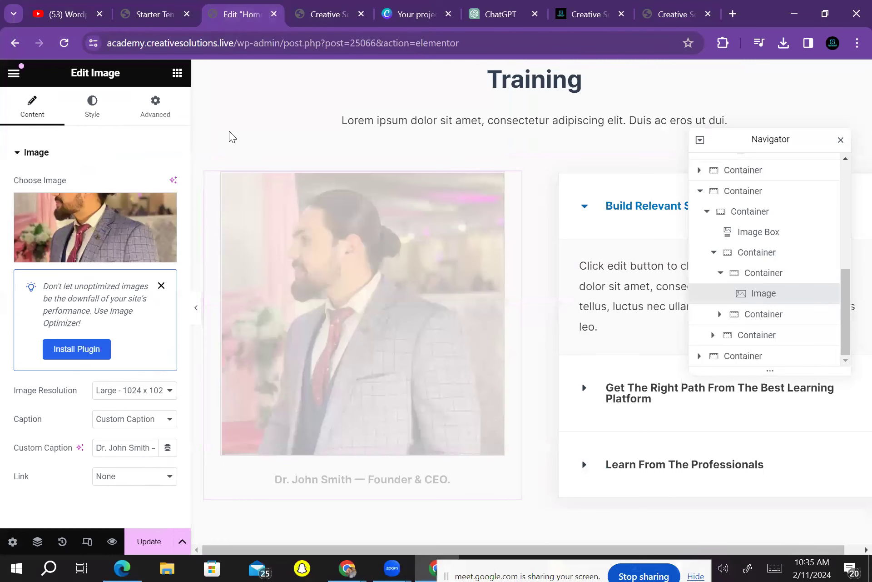
{"action": "left_click", "coordinate": [122, 447]}
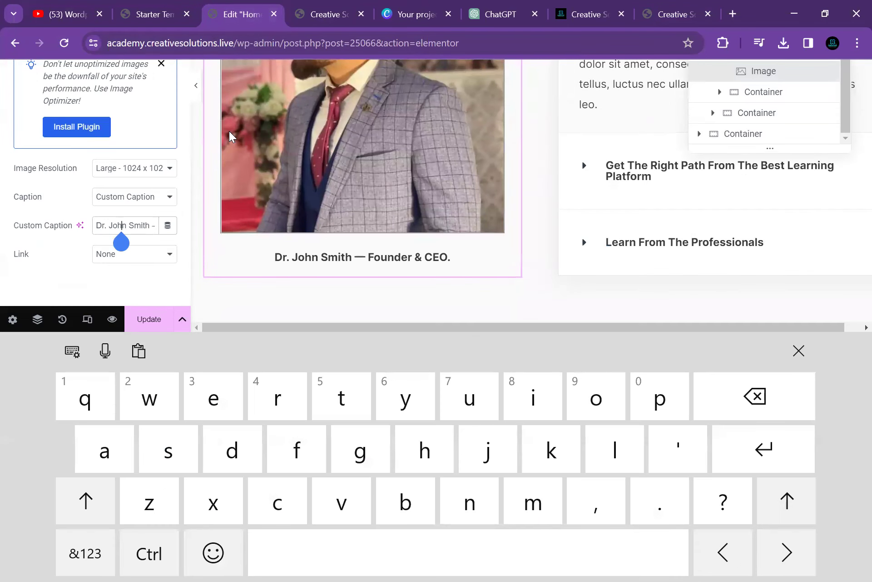
{"action": "left_click_drag", "start_coordinate": [121, 242], "coordinate": [154, 242]}
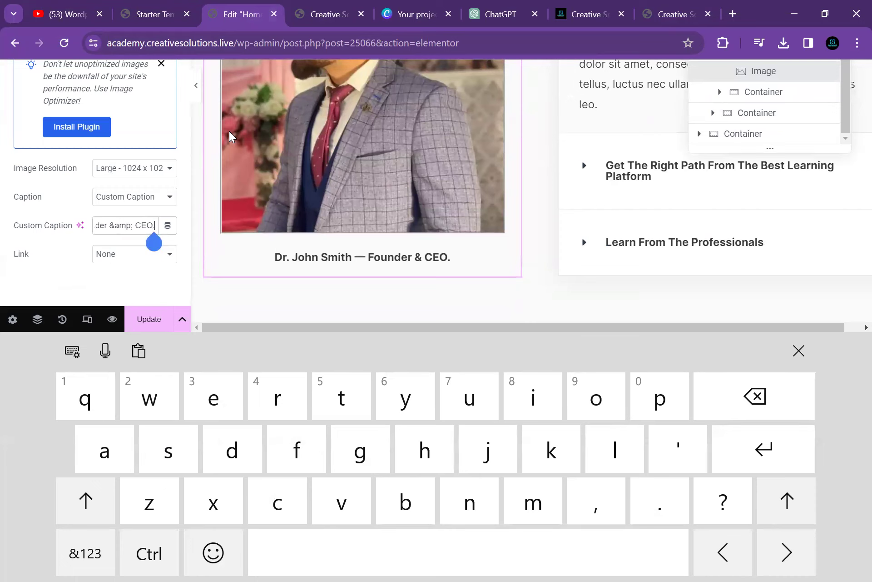
{"action": "mouse_move", "coordinate": [154, 242]}
{"action": "left_mouse_down"}
{"action": "mouse_move", "coordinate": [96, 242]}
{"action": "mouse_move", "coordinate": [149, 242]}
{"action": "left_mouse_up"}
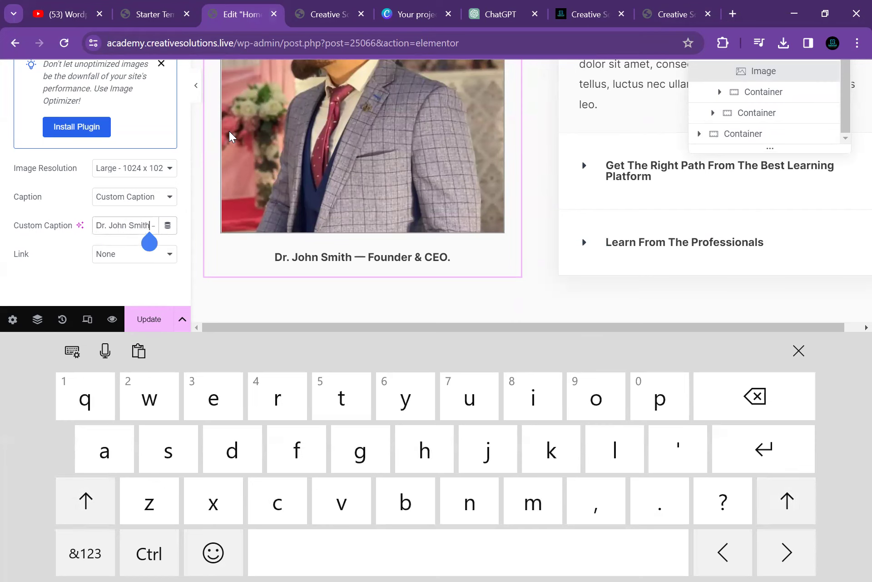
{"action": "key", "text": "BackSpace"}
{"action": "key", "text": "BackSpace"}
{"action": "key", "text": "BackSpace"}
{"action": "key", "text": "BackSpace"}
{"action": "key", "text": "BackSpace"}
{"action": "key", "text": "BackSpace"}
{"action": "key", "text": "BackSpace"}
{"action": "key", "text": "BackSpace"}
{"action": "key", "text": "BackSpace"}
{"action": "key", "text": "BackSpace"}
{"action": "key", "text": "BackSpace"}
{"action": "key", "text": "BackSpace"}
{"action": "key", "text": "BackSpace"}
{"action": "key", "text": "BackSpace"}
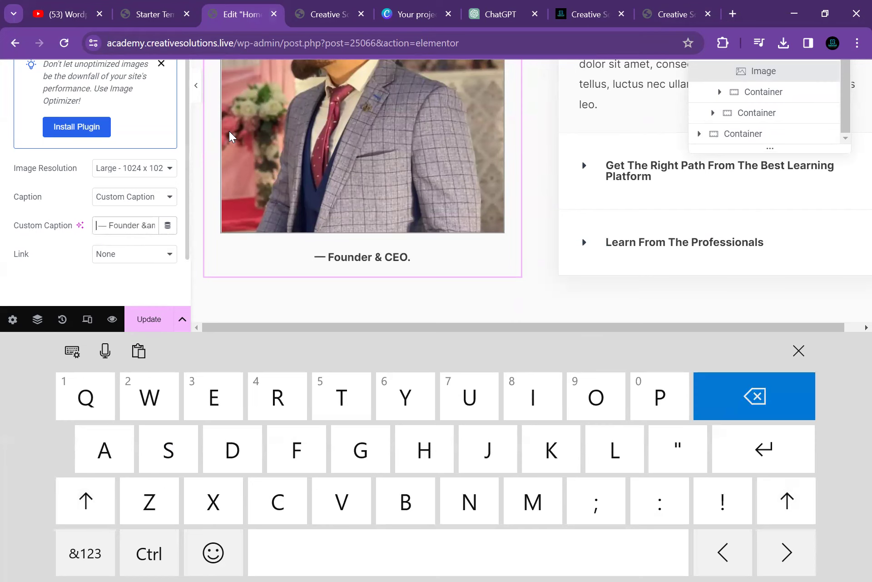
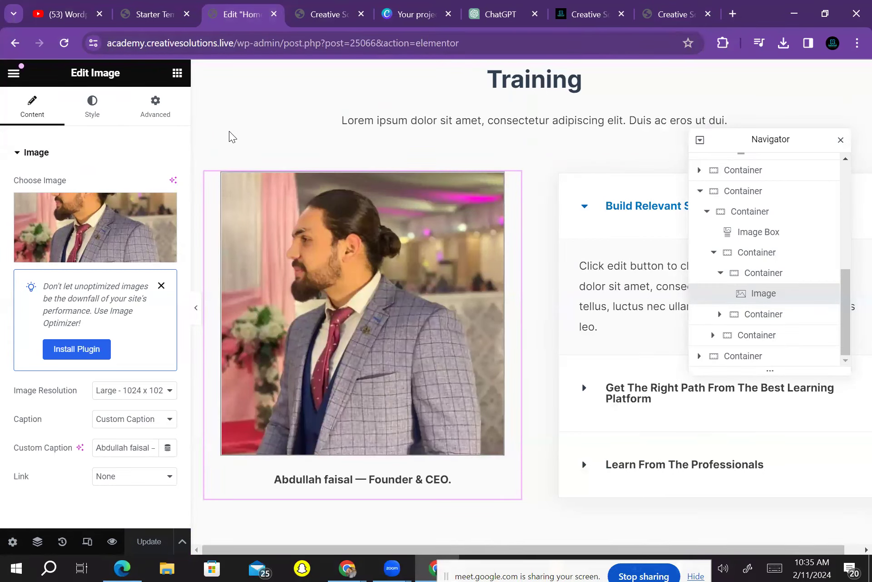
{"action": "scroll", "coordinate": [229, 131], "scroll_direction": "down", "scroll_amount": 8}
{"action": "scroll", "coordinate": [229, 131], "scroll_direction": "up", "scroll_amount": 9}
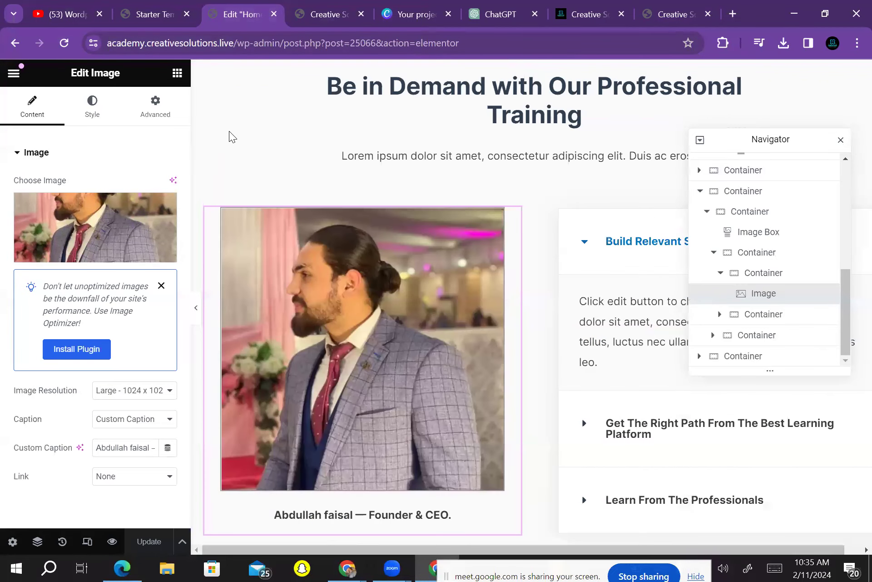
{"action": "scroll", "coordinate": [229, 131], "scroll_direction": "down", "scroll_amount": 8}
{"action": "scroll", "coordinate": [229, 131], "scroll_direction": "up", "scroll_amount": 15}
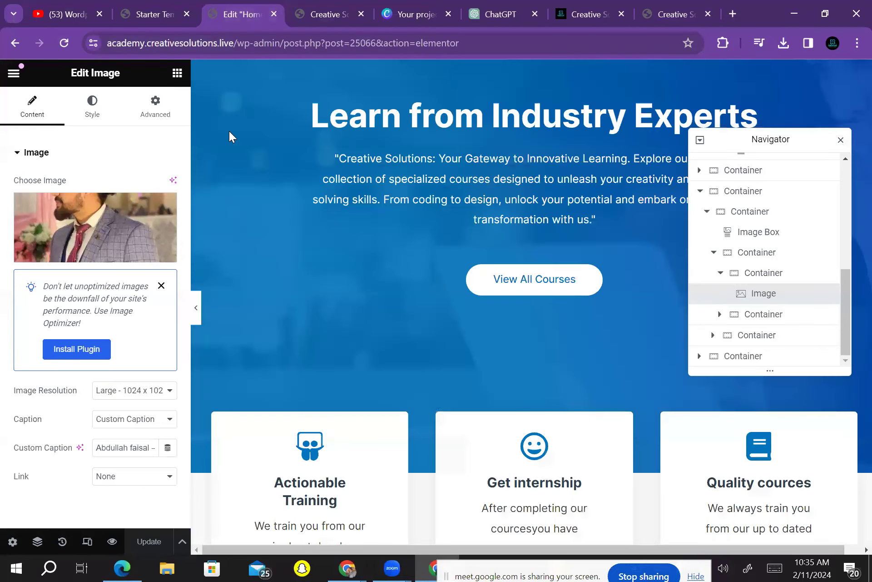
{"action": "scroll", "coordinate": [229, 131], "scroll_direction": "down", "scroll_amount": 5}
{"action": "key", "text": "ctrl+8"}
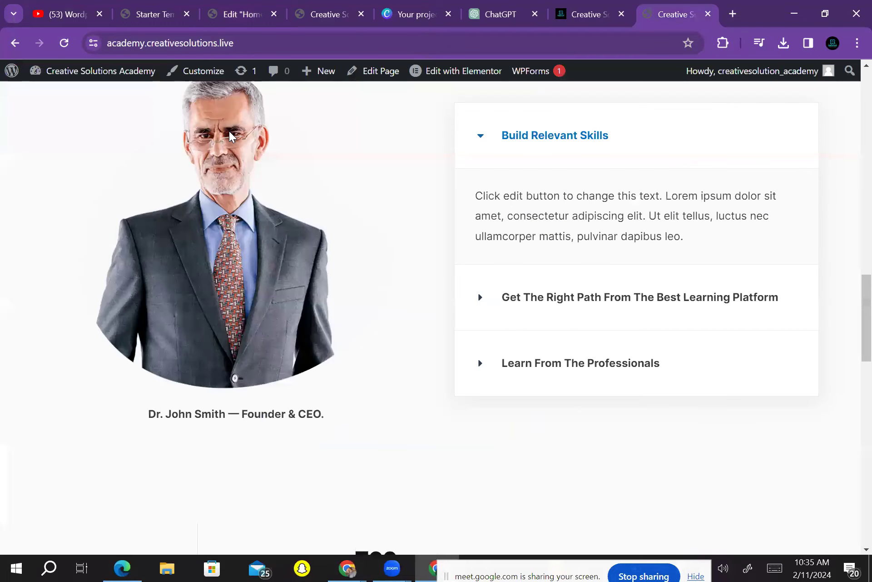
{"action": "key", "text": "F5"}
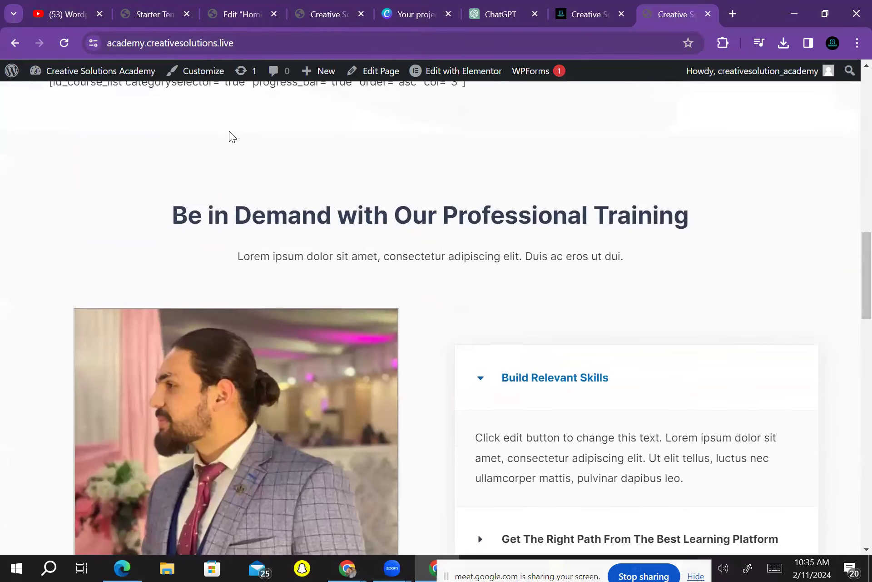
{"action": "scroll", "coordinate": [229, 131], "scroll_direction": "down", "scroll_amount": 5}
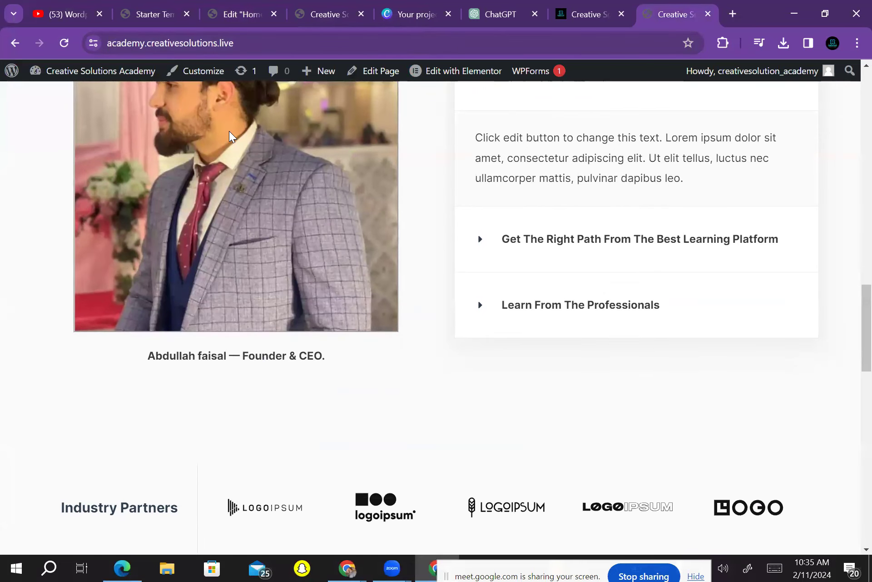
{"action": "scroll", "coordinate": [229, 131], "scroll_direction": "up", "scroll_amount": 8}
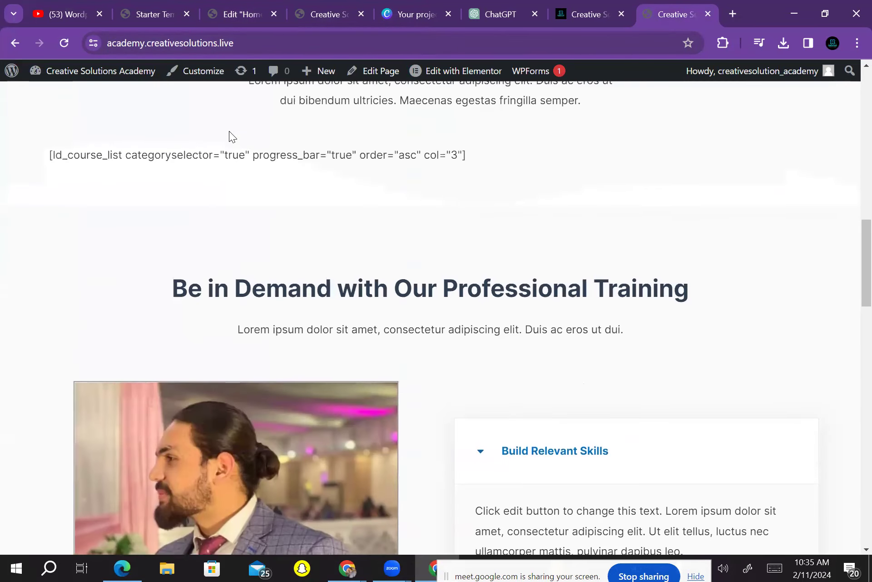
{"action": "scroll", "coordinate": [229, 131], "scroll_direction": "up", "scroll_amount": 10}
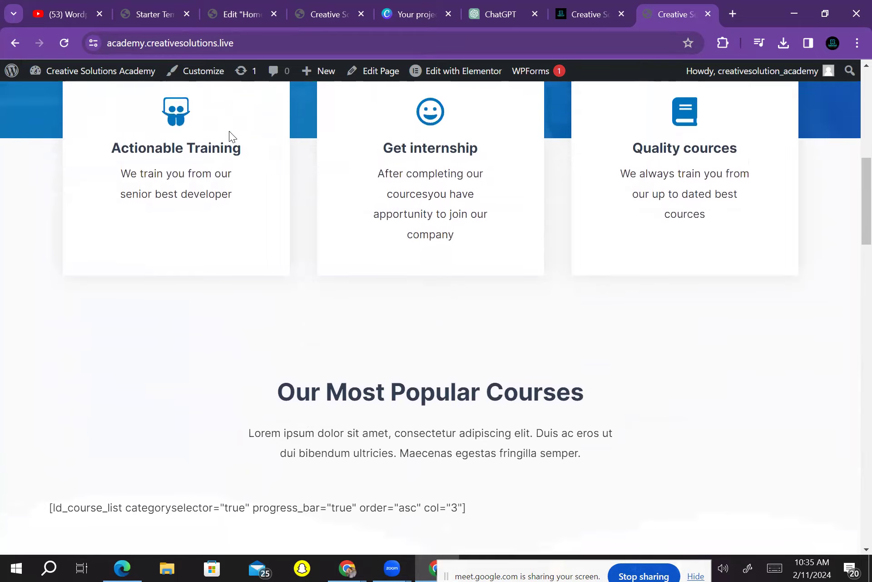
{"action": "scroll", "coordinate": [229, 131], "scroll_direction": "down", "scroll_amount": 8}
{"action": "scroll", "coordinate": [228, 131], "scroll_direction": "up", "scroll_amount": 5}
{"action": "scroll", "coordinate": [229, 131], "scroll_direction": "down", "scroll_amount": 6}
{"action": "scroll", "coordinate": [228, 131], "scroll_direction": "down", "scroll_amount": 14}
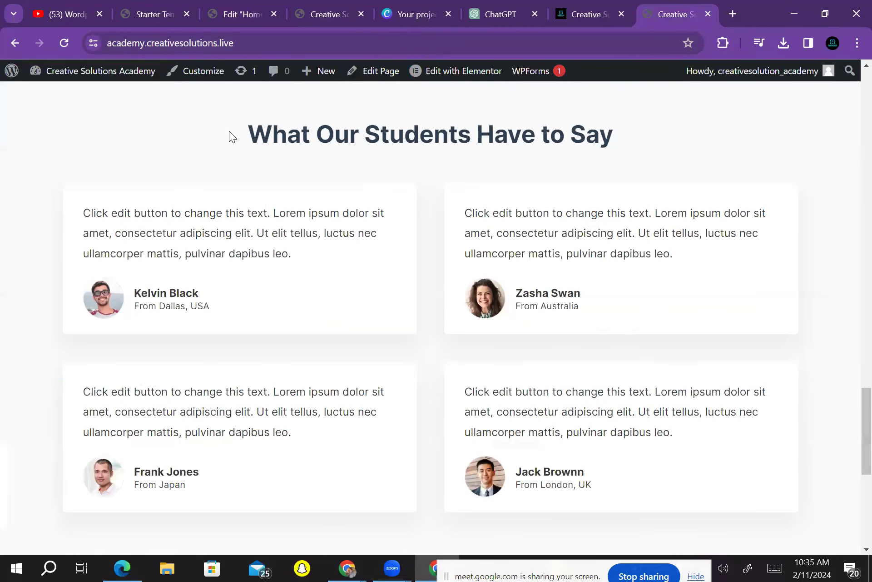
{"action": "scroll", "coordinate": [229, 131], "scroll_direction": "up", "scroll_amount": 4}
{"action": "key", "text": "ctrl+3"}
{"action": "scroll", "coordinate": [229, 131], "scroll_direction": "down", "scroll_amount": 8}
{"action": "scroll", "coordinate": [230, 136], "scroll_direction": "down", "scroll_amount": 10}
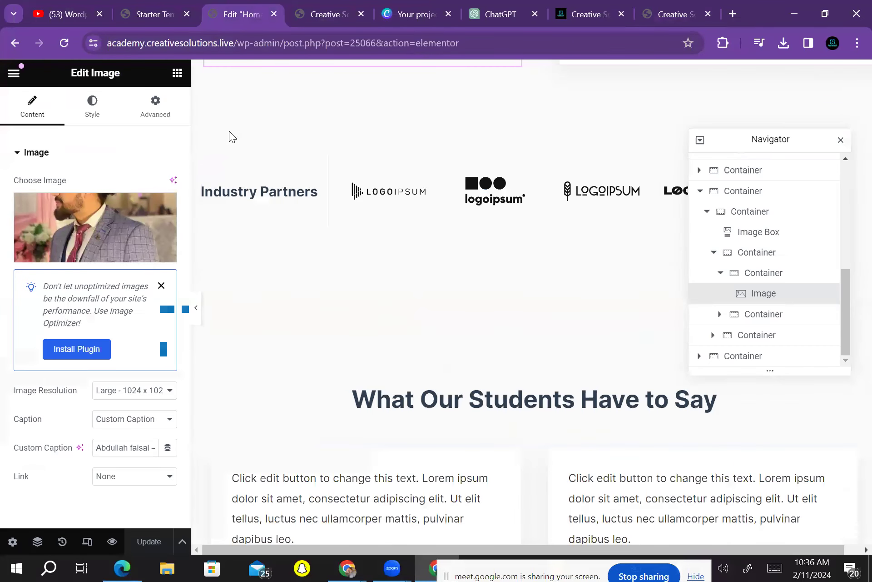
Select two testimonials on the canvas, then press Escape to show the Elements widget list
{"action": "scroll", "coordinate": [231, 136], "scroll_direction": "up", "scroll_amount": 5}
{"action": "scroll", "coordinate": [231, 137], "scroll_direction": "up", "scroll_amount": 2}
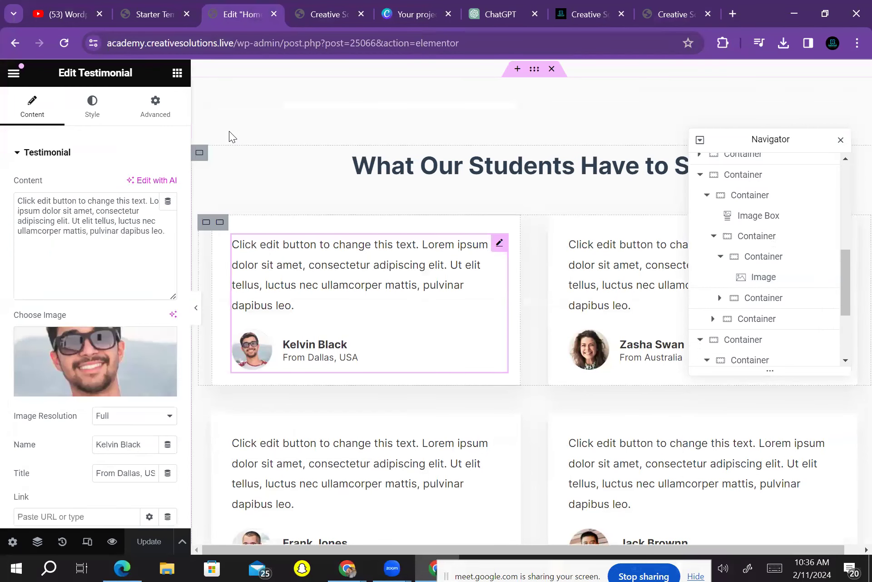
{"action": "left_click", "coordinate": [61, 248]}
{"action": "scroll", "coordinate": [229, 136], "scroll_direction": "down", "scroll_amount": 3}
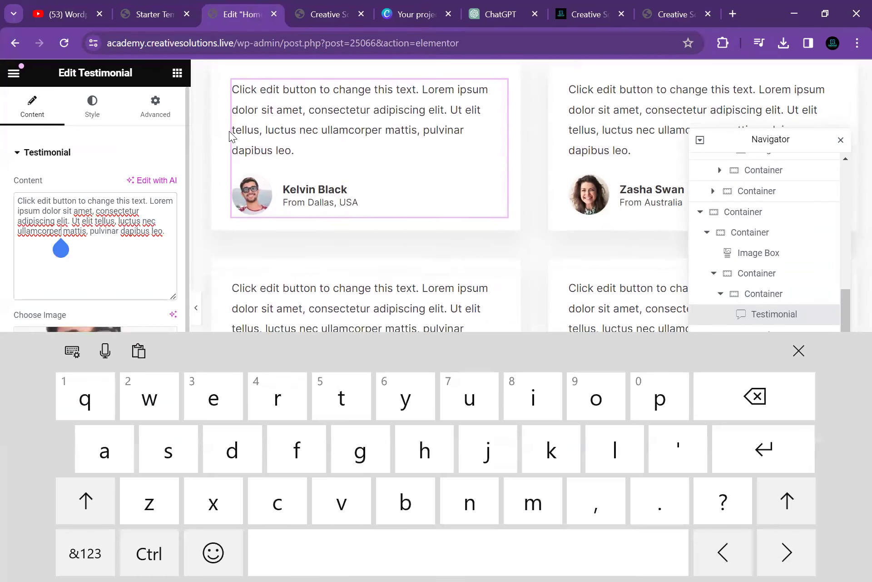
{"action": "left_click", "coordinate": [604, 318]}
{"action": "scroll", "coordinate": [231, 136], "scroll_direction": "down", "scroll_amount": 5}
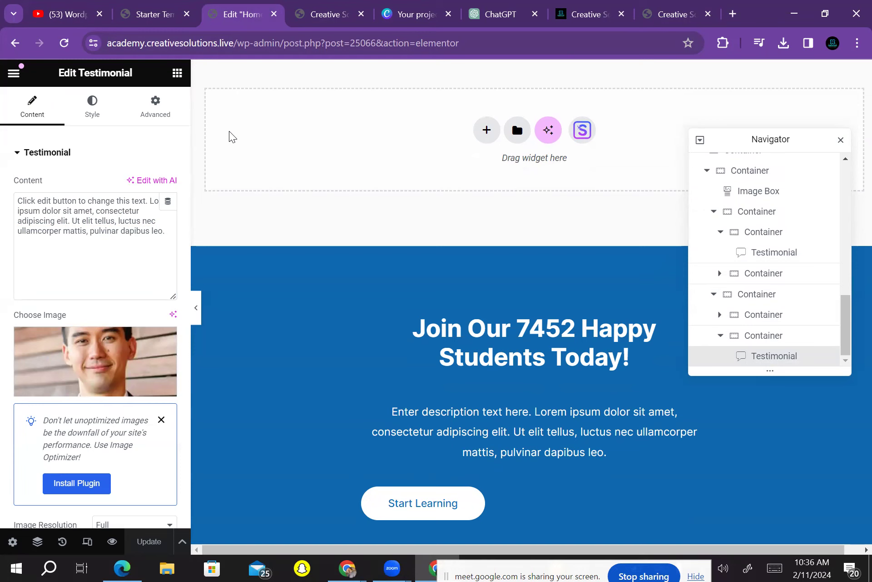
{"action": "scroll", "coordinate": [232, 137], "scroll_direction": "down", "scroll_amount": 3}
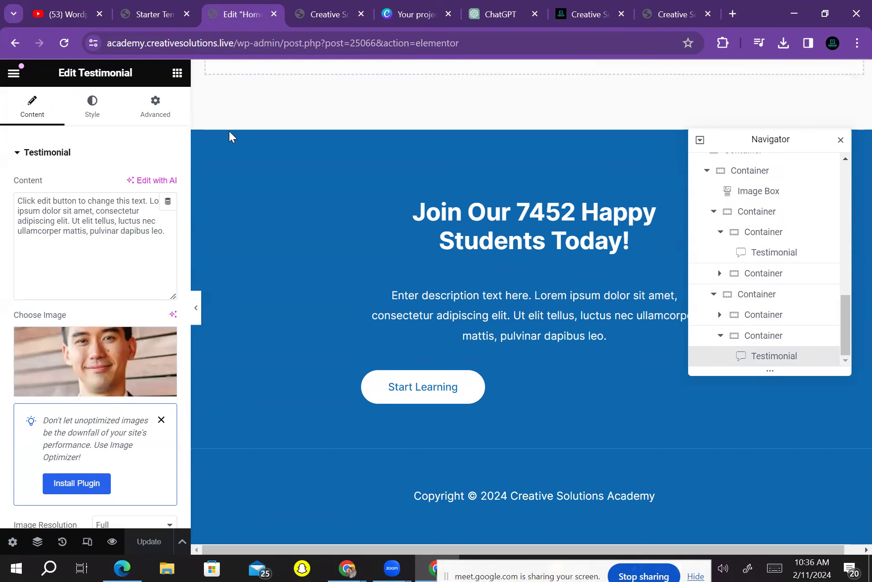
{"action": "key", "text": "Escape"}
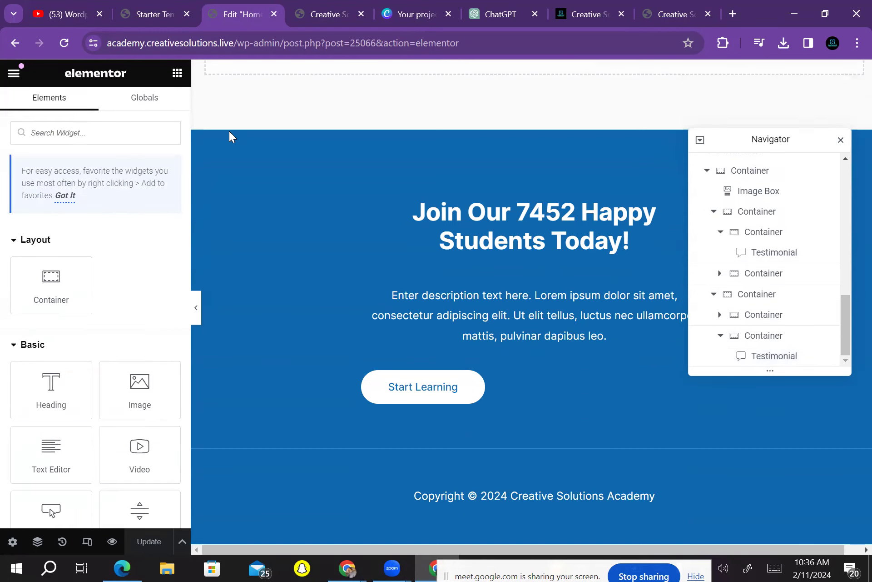
{"action": "scroll", "coordinate": [231, 137], "scroll_direction": "up", "scroll_amount": 15}
{"action": "scroll", "coordinate": [232, 137], "scroll_direction": "up", "scroll_amount": 8}
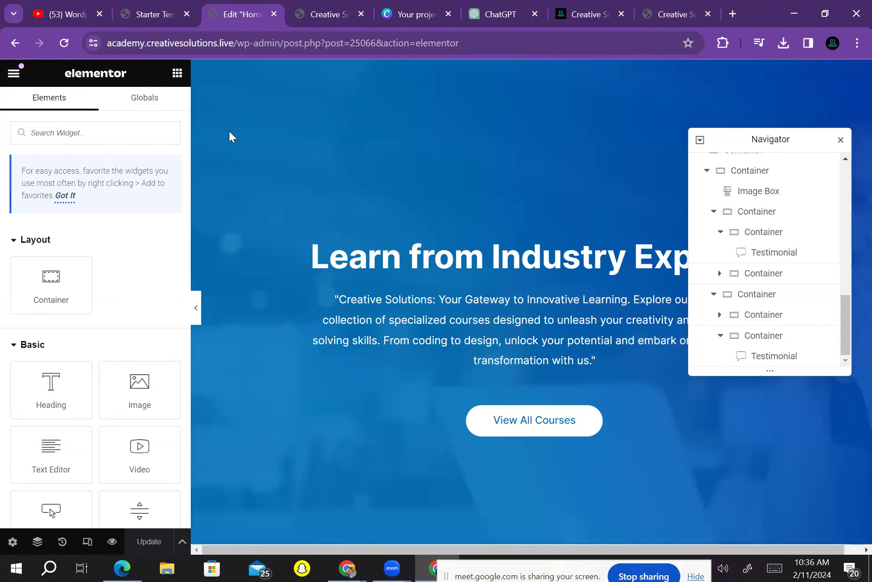
{"action": "key", "text": "ctrl+shift+Tab"}
{"action": "key", "text": "ctrl+Tab"}
{"action": "scroll", "coordinate": [229, 136], "scroll_direction": "down", "scroll_amount": 15}
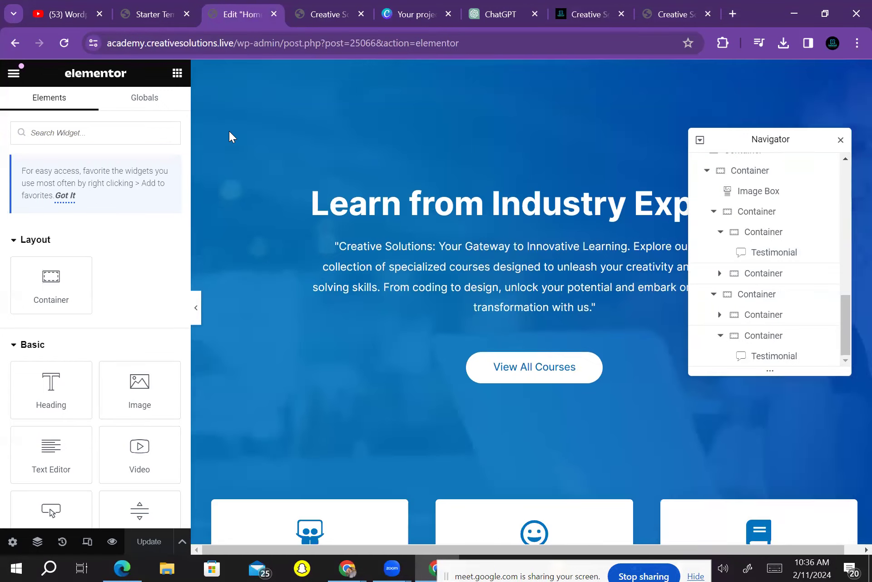
{"action": "scroll", "coordinate": [230, 136], "scroll_direction": "down", "scroll_amount": 5}
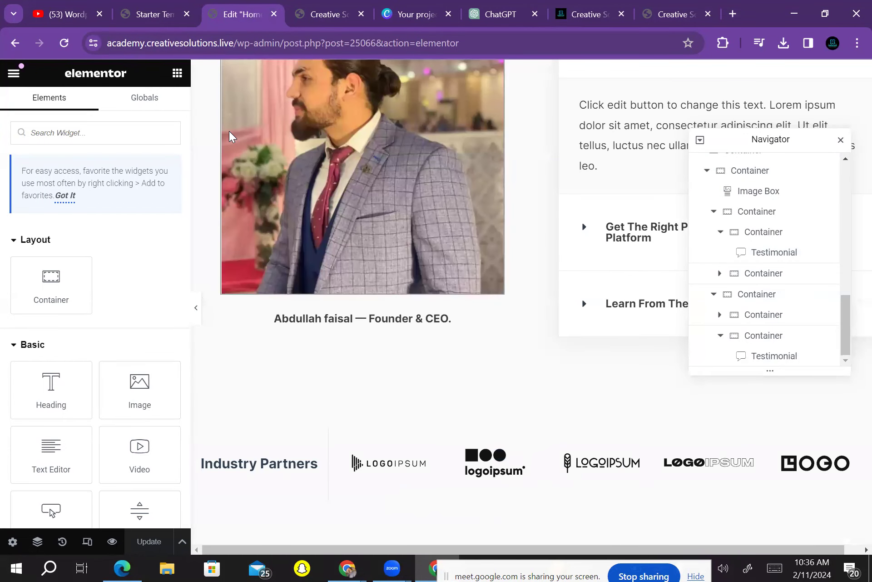
{"action": "scroll", "coordinate": [230, 137], "scroll_direction": "up", "scroll_amount": 20}
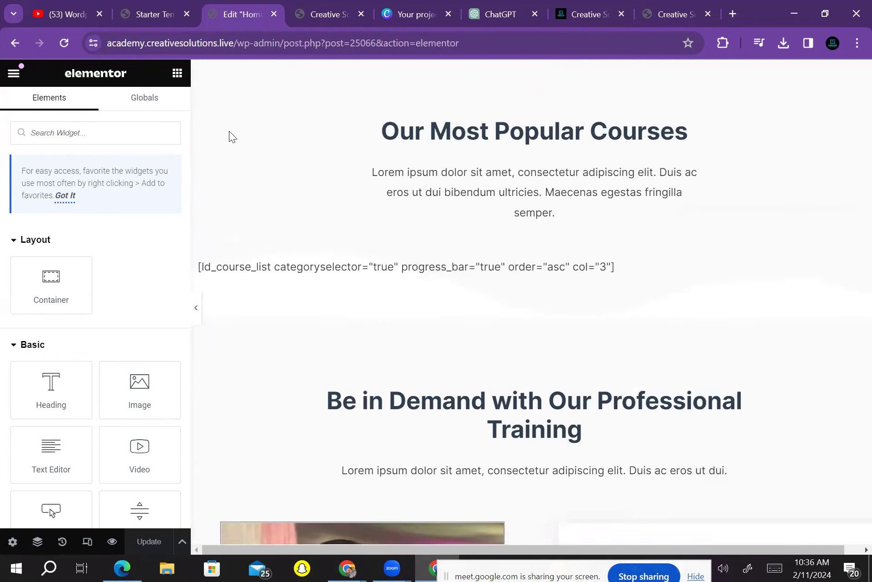
{"action": "scroll", "coordinate": [229, 136], "scroll_direction": "down", "scroll_amount": 20}
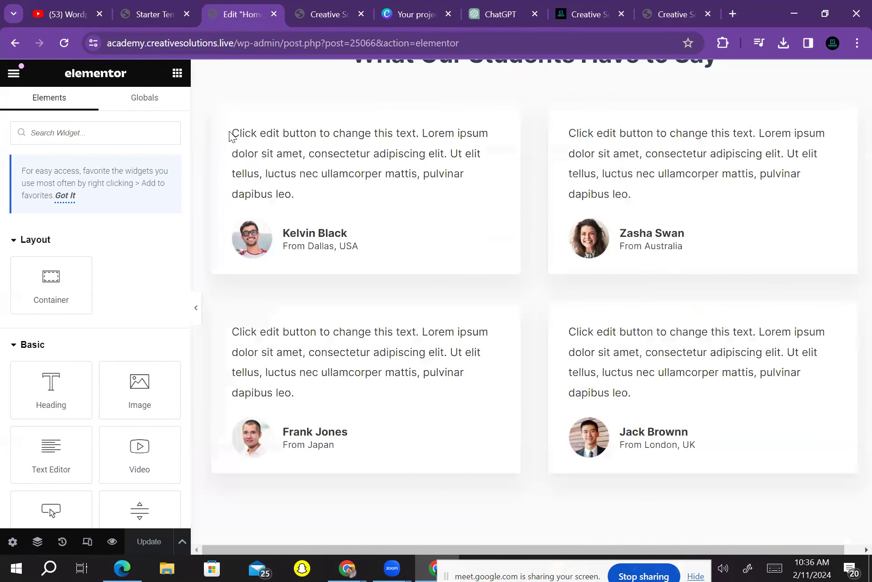
{"action": "scroll", "coordinate": [230, 136], "scroll_direction": "up", "scroll_amount": 5}
{"action": "scroll", "coordinate": [230, 136], "scroll_direction": "up", "scroll_amount": 6}
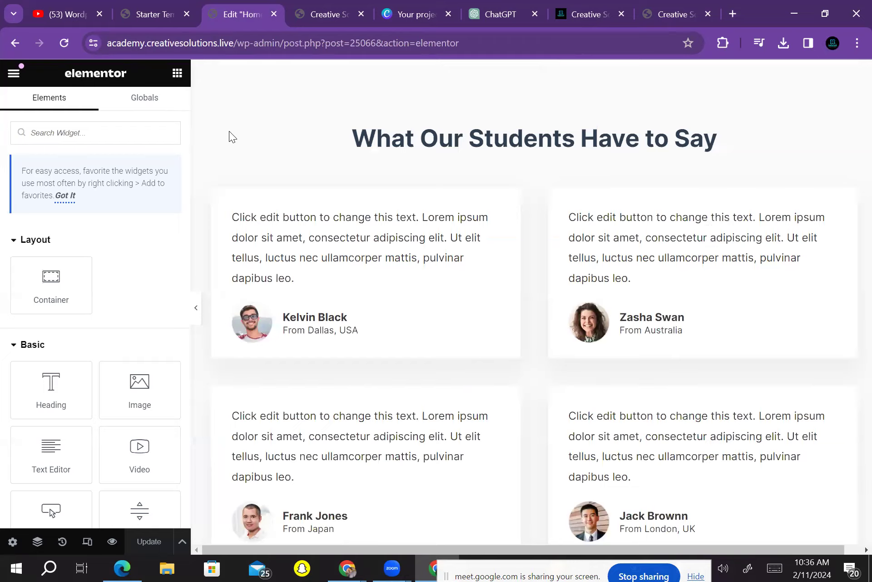
{"action": "scroll", "coordinate": [229, 136], "scroll_direction": "up", "scroll_amount": 12}
{"action": "scroll", "coordinate": [229, 137], "scroll_direction": "down", "scroll_amount": 15}
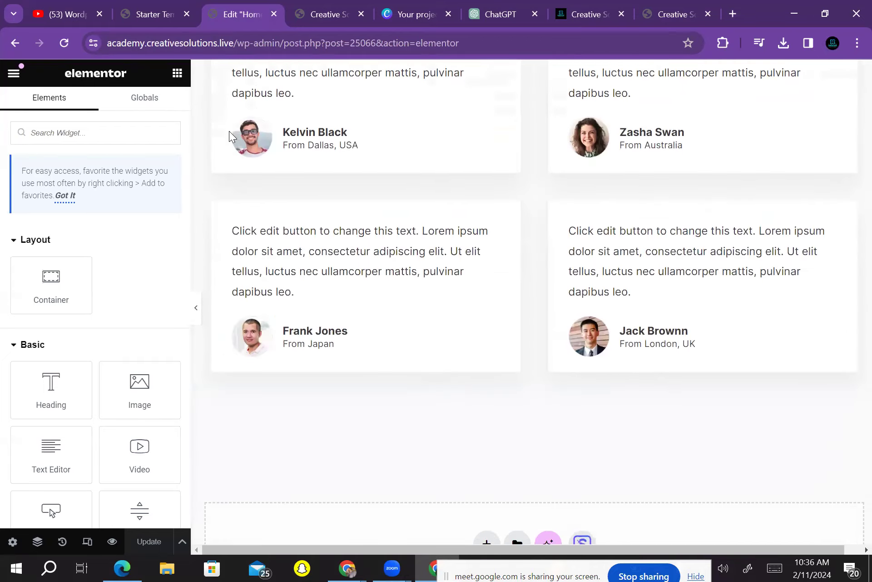
{"action": "scroll", "coordinate": [229, 136], "scroll_direction": "down", "scroll_amount": 6}
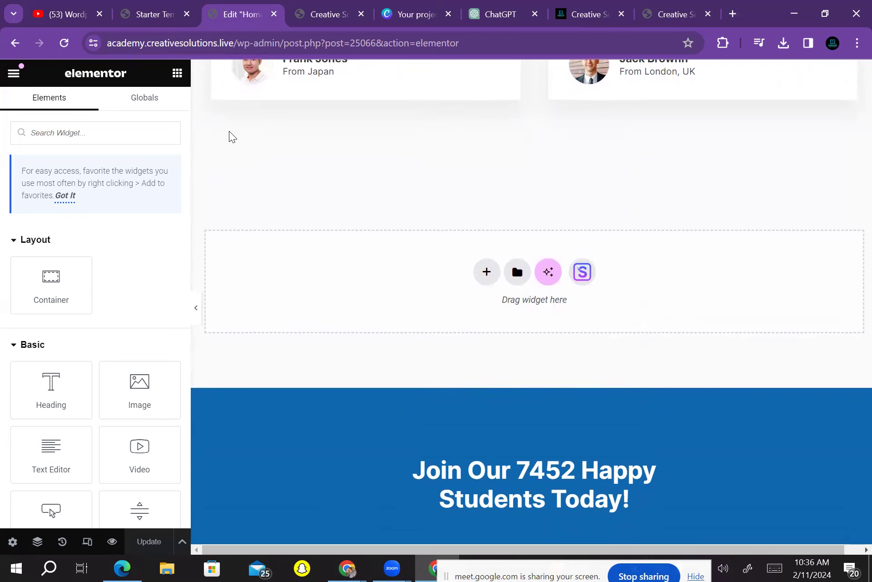
{"action": "left_click", "coordinate": [487, 271]}
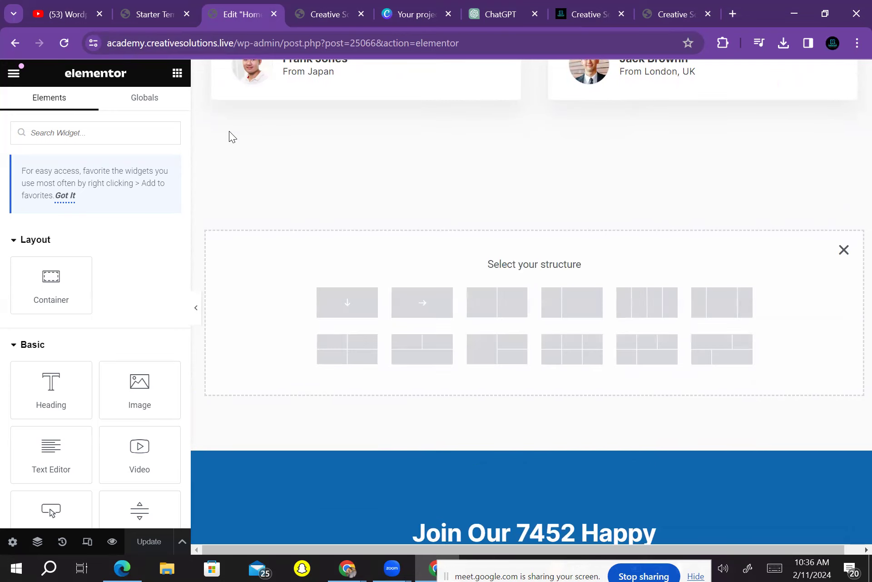
Cancel the section-layout chooser and scroll the canvas to check the founder image and caption
{"action": "left_click", "coordinate": [844, 250]}
{"action": "scroll", "coordinate": [229, 136], "scroll_direction": "up", "scroll_amount": 20}
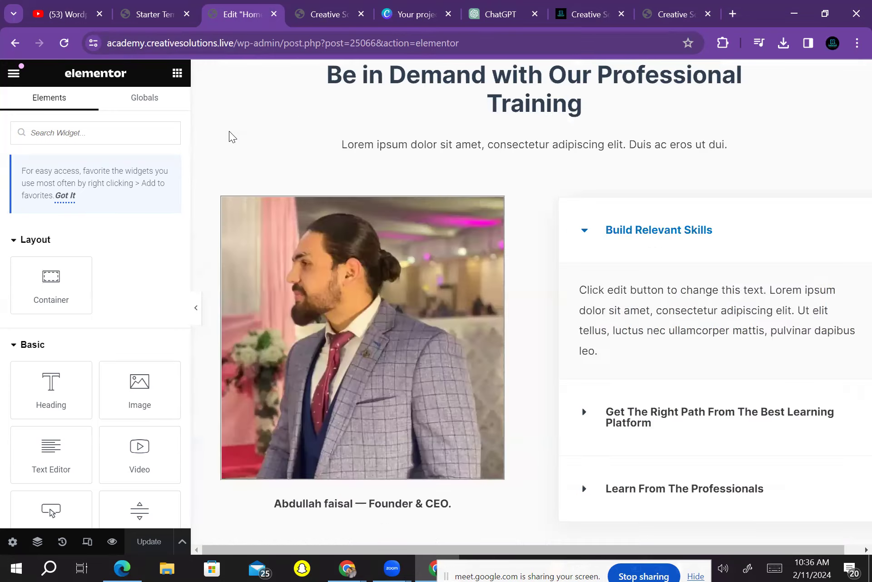
{"action": "scroll", "coordinate": [229, 136], "scroll_direction": "down", "scroll_amount": 5}
{"action": "scroll", "coordinate": [229, 137], "scroll_direction": "down", "scroll_amount": 15}
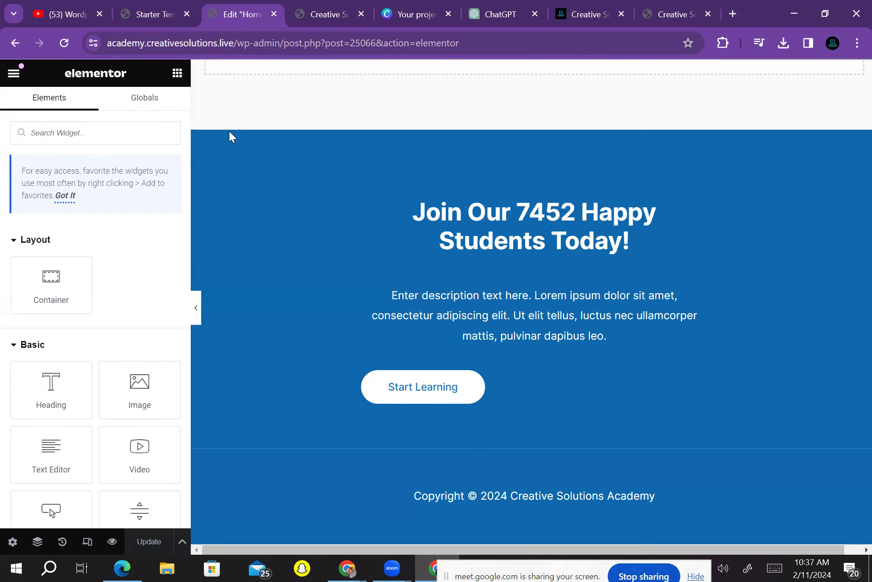
{"action": "scroll", "coordinate": [229, 136], "scroll_direction": "up", "scroll_amount": 5}
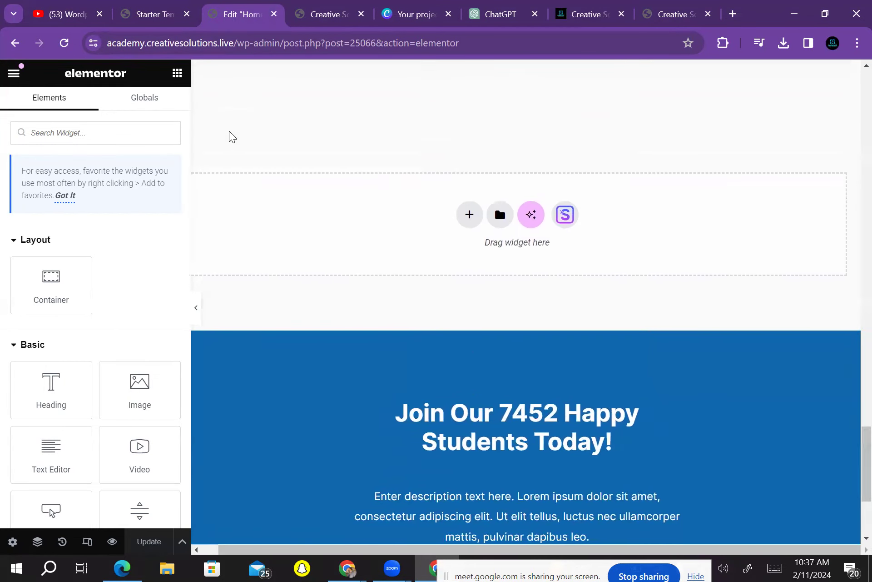
{"action": "scroll", "coordinate": [230, 136], "scroll_direction": "up", "scroll_amount": 6}
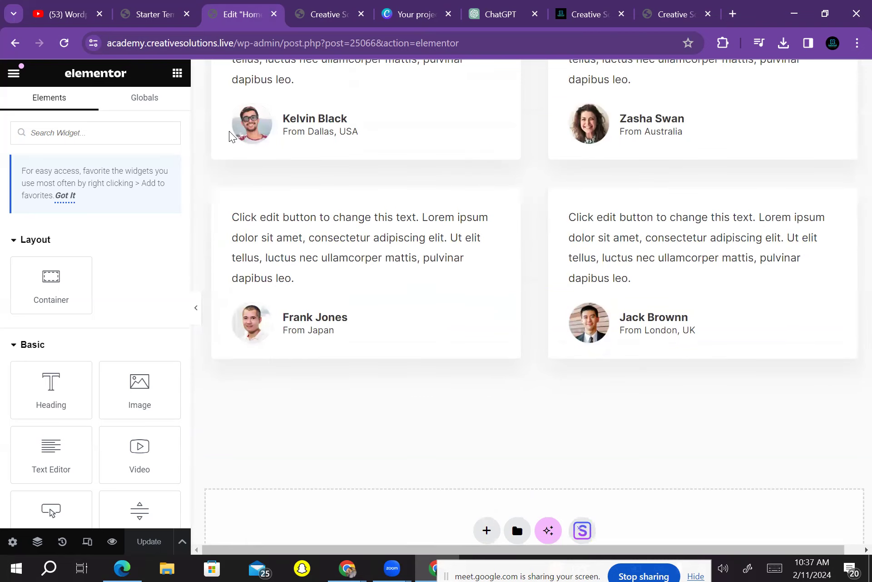
{"action": "scroll", "coordinate": [229, 137], "scroll_direction": "down", "scroll_amount": 3}
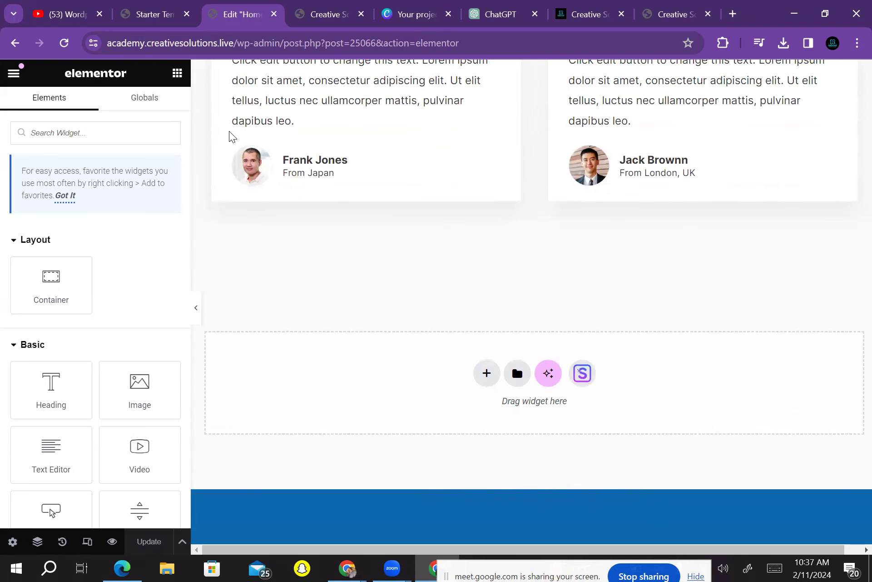
Glance at the Global widgets, return to Elements, and go back to the live homepage
{"action": "left_click", "coordinate": [144, 97]}
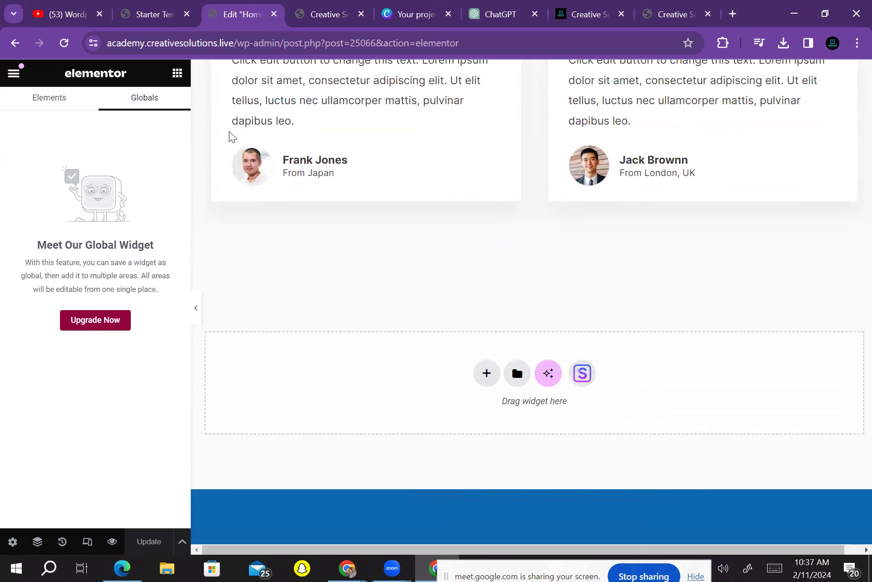
{"action": "left_click", "coordinate": [49, 98]}
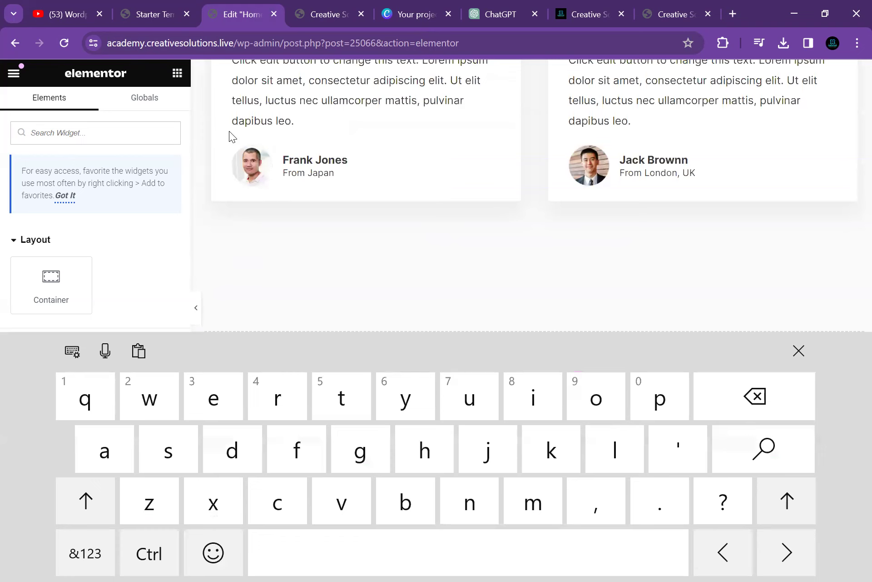
{"action": "scroll", "coordinate": [231, 136], "scroll_direction": "up", "scroll_amount": 20}
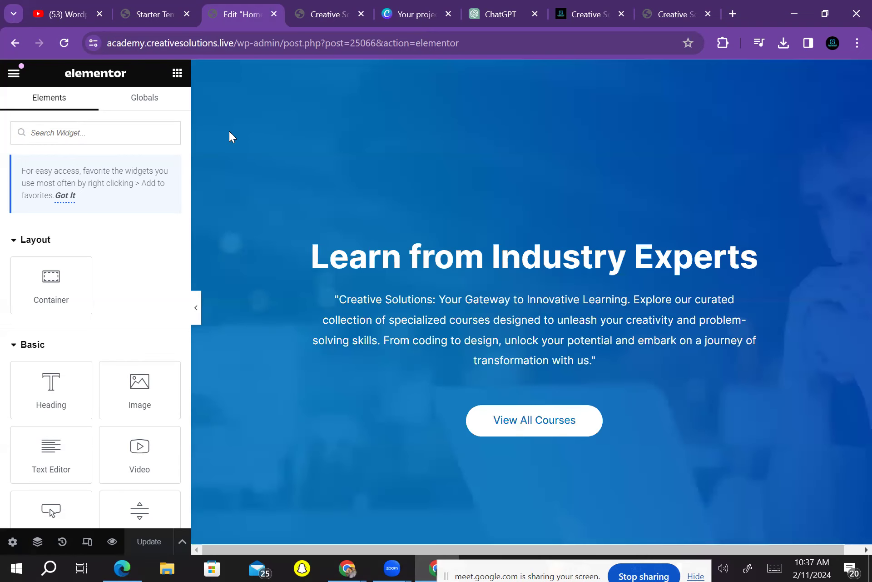
{"action": "scroll", "coordinate": [231, 137], "scroll_direction": "down", "scroll_amount": 10}
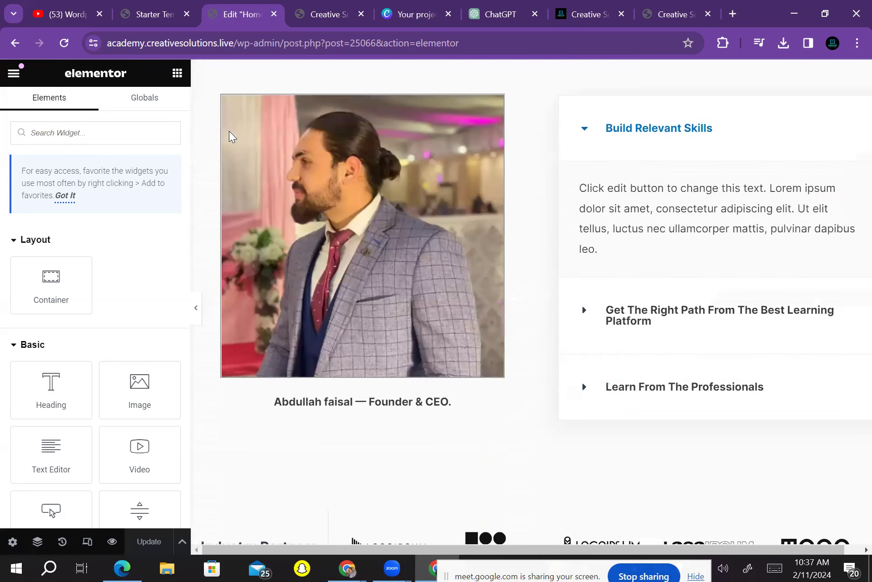
{"action": "scroll", "coordinate": [232, 136], "scroll_direction": "down", "scroll_amount": 2}
{"action": "key", "text": "alt+Left"}
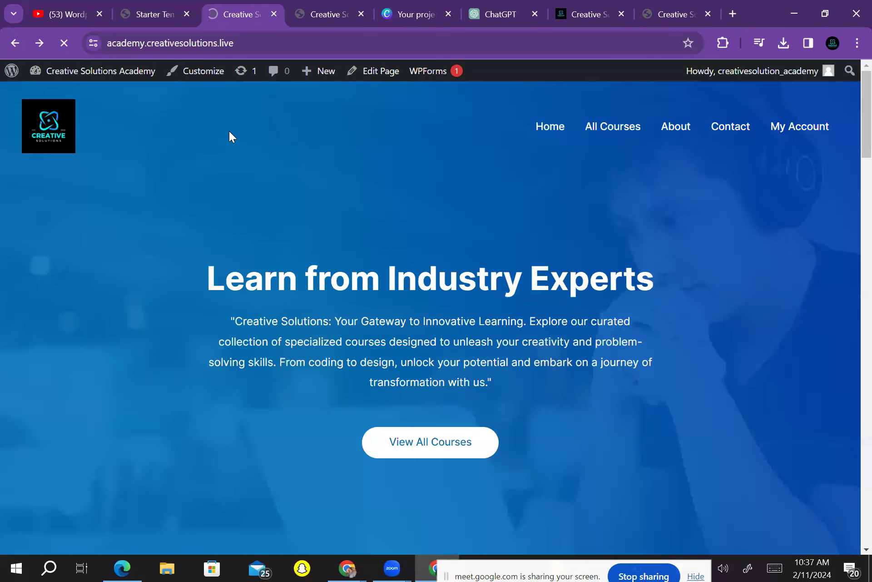
{"action": "scroll", "coordinate": [232, 137], "scroll_direction": "down", "scroll_amount": 10}
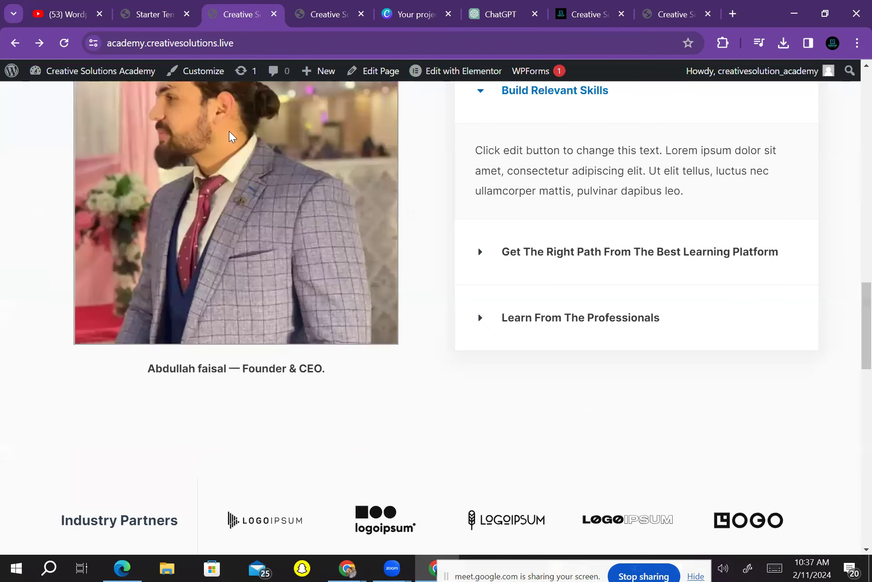
{"action": "scroll", "coordinate": [229, 136], "scroll_direction": "down", "scroll_amount": 4}
{"action": "key", "text": "Home"}
{"action": "scroll", "coordinate": [230, 135], "scroll_direction": "down", "scroll_amount": 8}
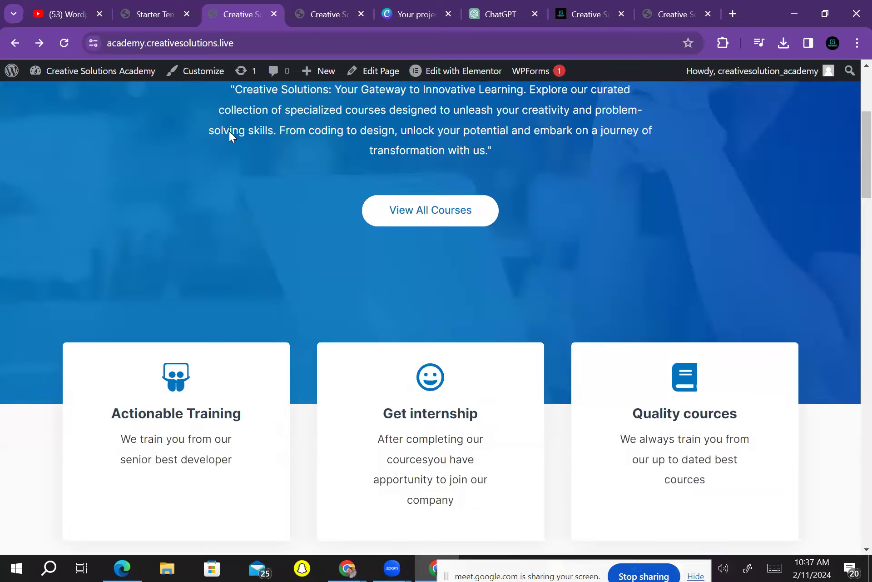
{"action": "scroll", "coordinate": [230, 136], "scroll_direction": "down", "scroll_amount": 10}
{"action": "scroll", "coordinate": [230, 136], "scroll_direction": "up", "scroll_amount": 12}
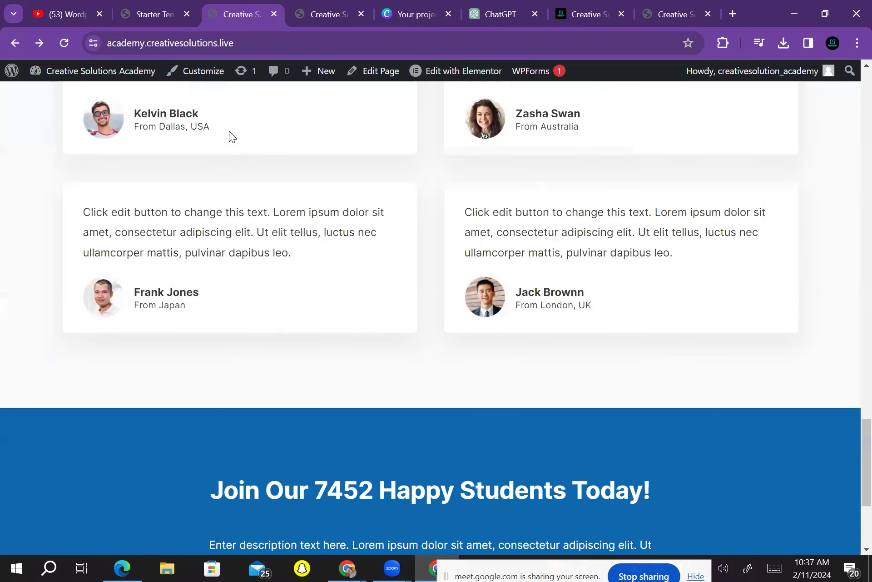
{"action": "scroll", "coordinate": [230, 137], "scroll_direction": "up", "scroll_amount": 11}
{"action": "scroll", "coordinate": [230, 136], "scroll_direction": "down", "scroll_amount": 9}
{"action": "scroll", "coordinate": [230, 136], "scroll_direction": "up", "scroll_amount": 1}
{"action": "scroll", "coordinate": [229, 137], "scroll_direction": "down", "scroll_amount": 2}
{"action": "scroll", "coordinate": [229, 136], "scroll_direction": "down", "scroll_amount": 10}
{"action": "scroll", "coordinate": [229, 136], "scroll_direction": "up", "scroll_amount": 8}
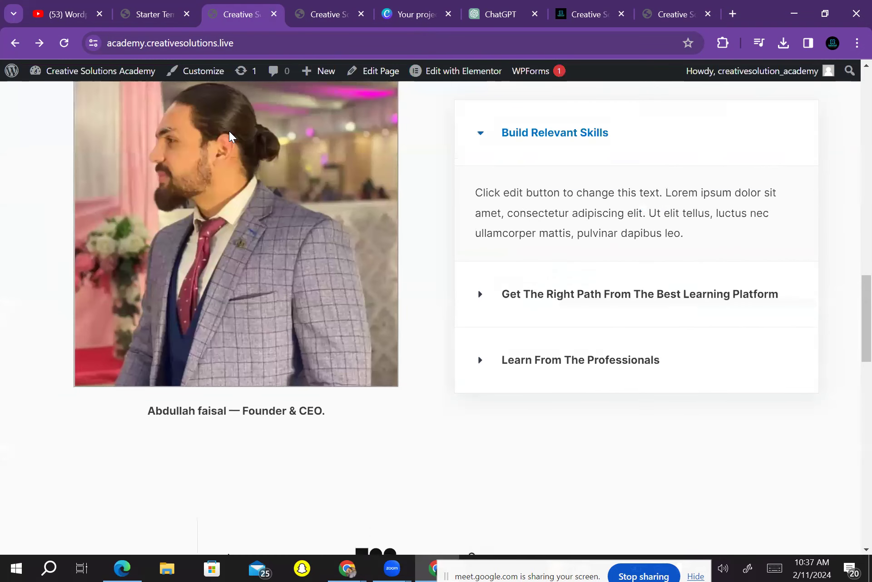
{"action": "scroll", "coordinate": [230, 136], "scroll_direction": "down", "scroll_amount": 5}
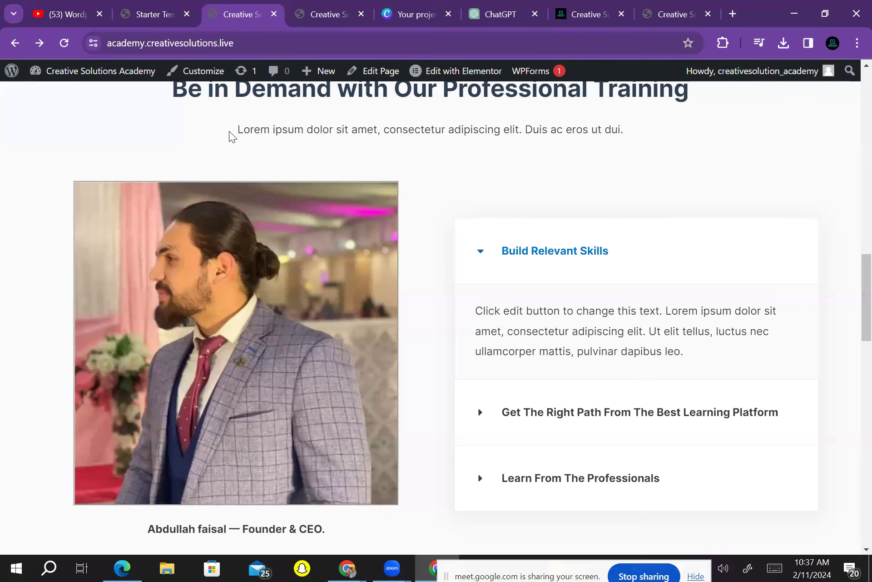
{"action": "scroll", "coordinate": [231, 137], "scroll_direction": "up", "scroll_amount": 10}
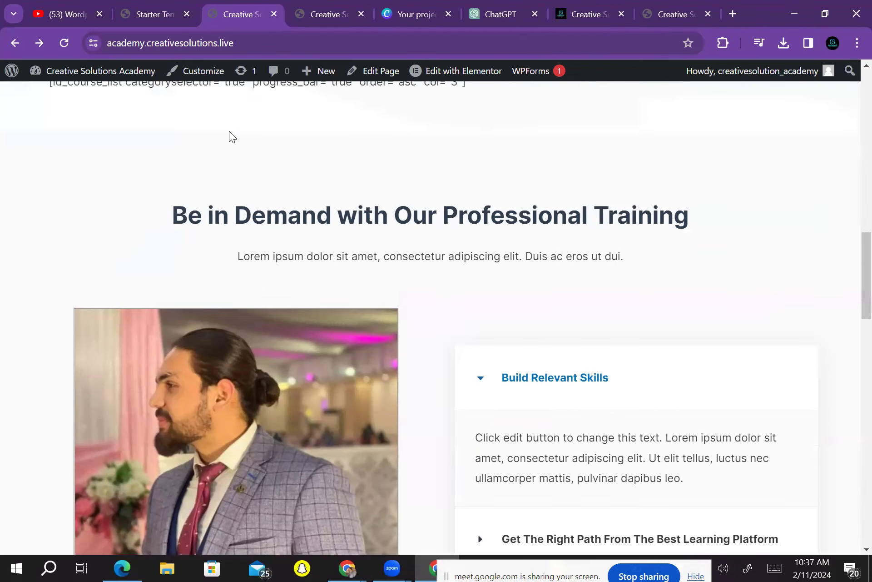
{"action": "scroll", "coordinate": [232, 136], "scroll_direction": "down", "scroll_amount": 2}
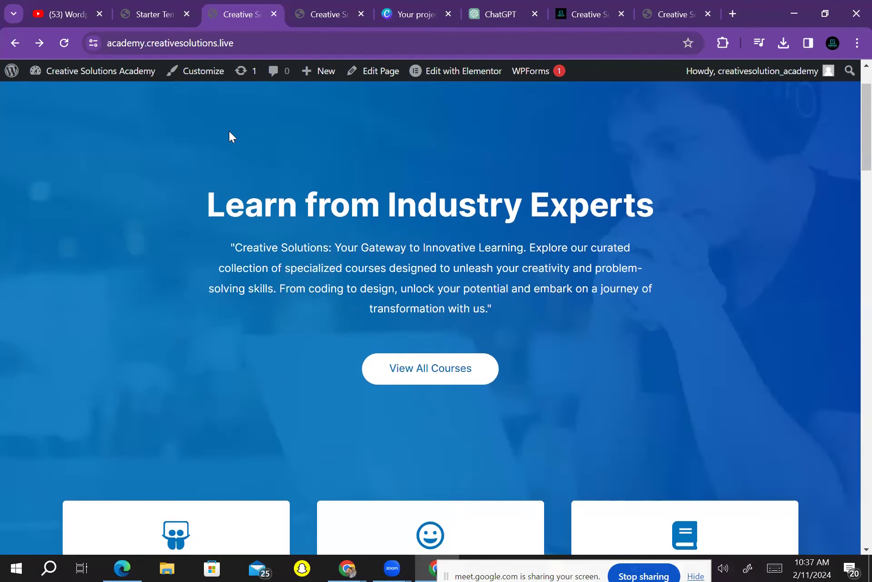
{"action": "scroll", "coordinate": [231, 136], "scroll_direction": "up", "scroll_amount": 2}
{"action": "scroll", "coordinate": [231, 136], "scroll_direction": "down", "scroll_amount": 5}
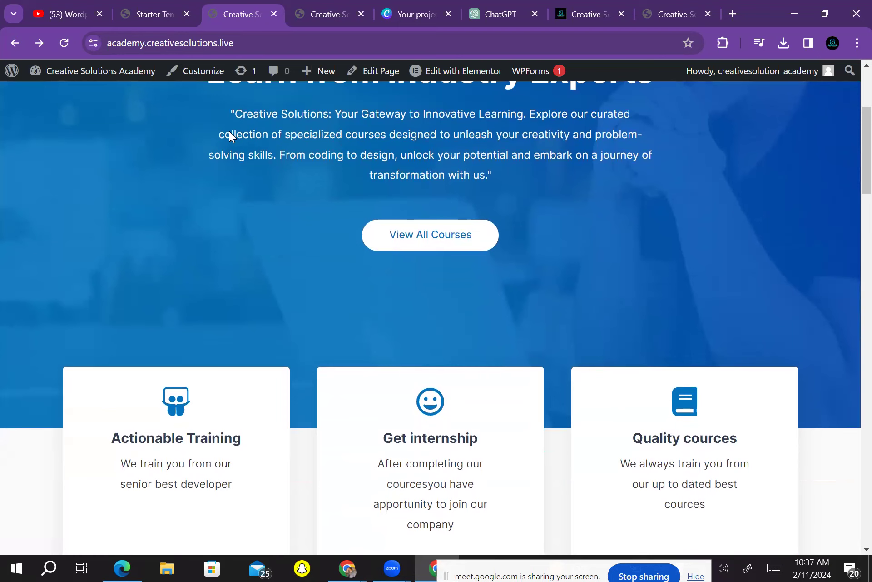
{"action": "scroll", "coordinate": [232, 136], "scroll_direction": "up", "scroll_amount": 5}
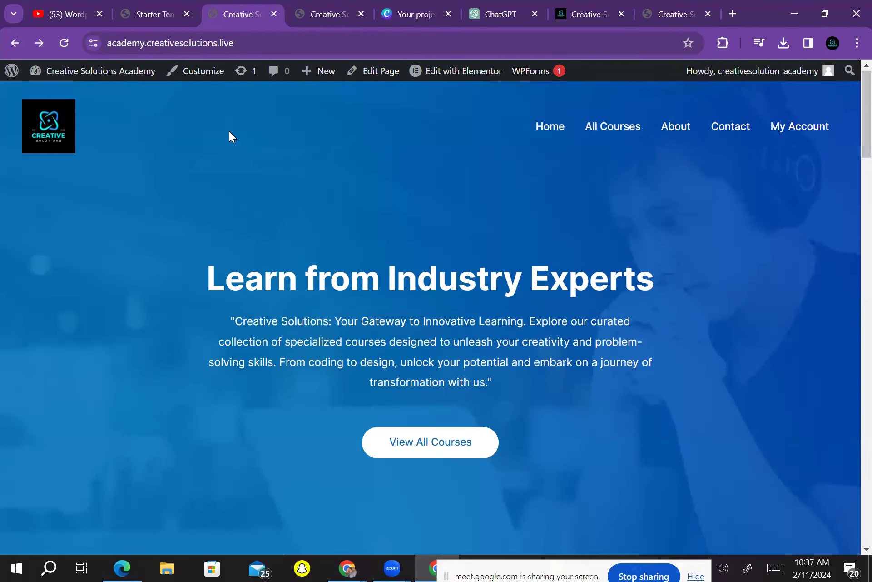
{"action": "key", "text": "F5"}
{"action": "scroll", "coordinate": [231, 136], "scroll_direction": "down", "scroll_amount": 12}
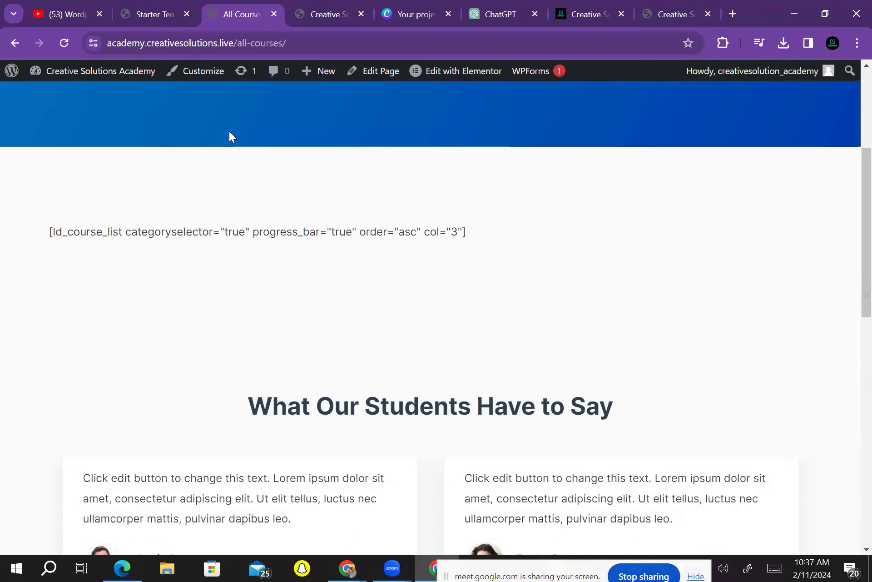
{"action": "scroll", "coordinate": [231, 136], "scroll_direction": "down", "scroll_amount": 3}
{"action": "scroll", "coordinate": [233, 136], "scroll_direction": "up", "scroll_amount": 15}
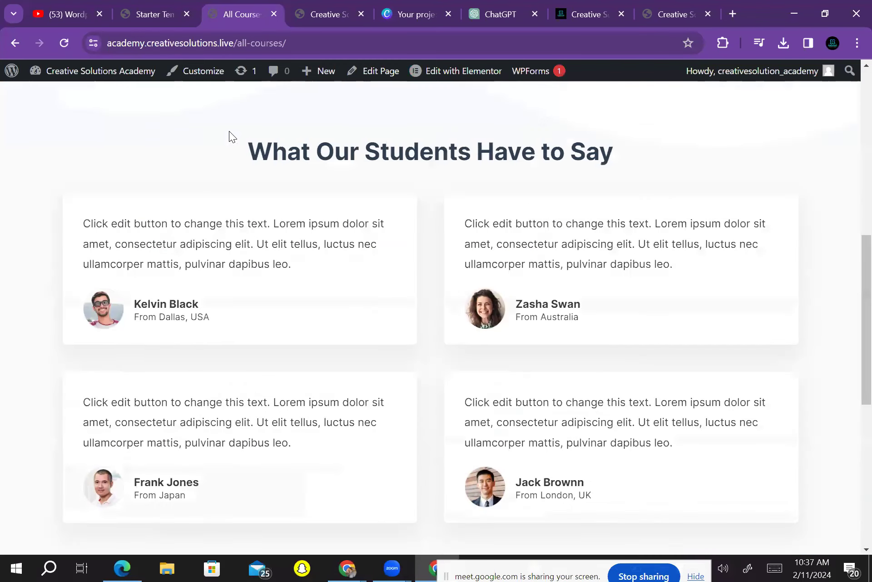
{"action": "key", "text": "Return"}
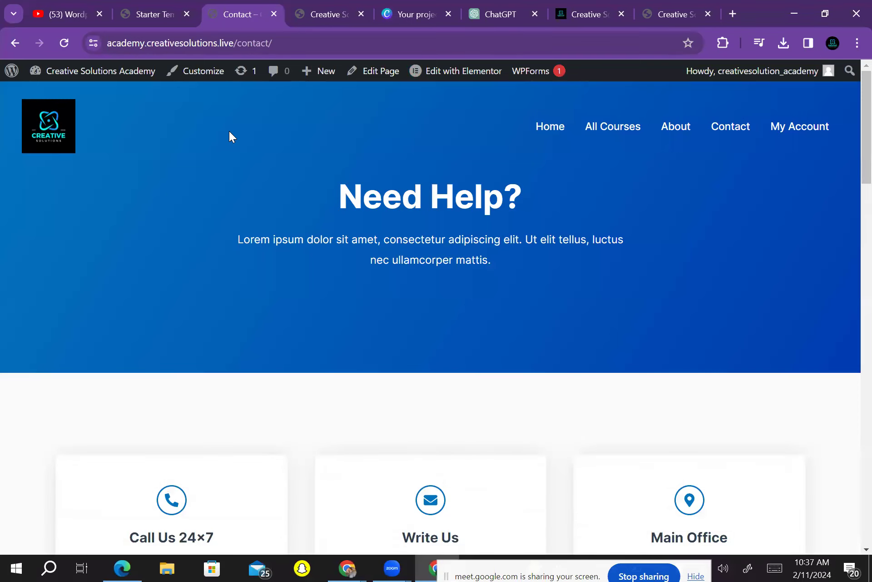
{"action": "scroll", "coordinate": [231, 136], "scroll_direction": "down", "scroll_amount": 15}
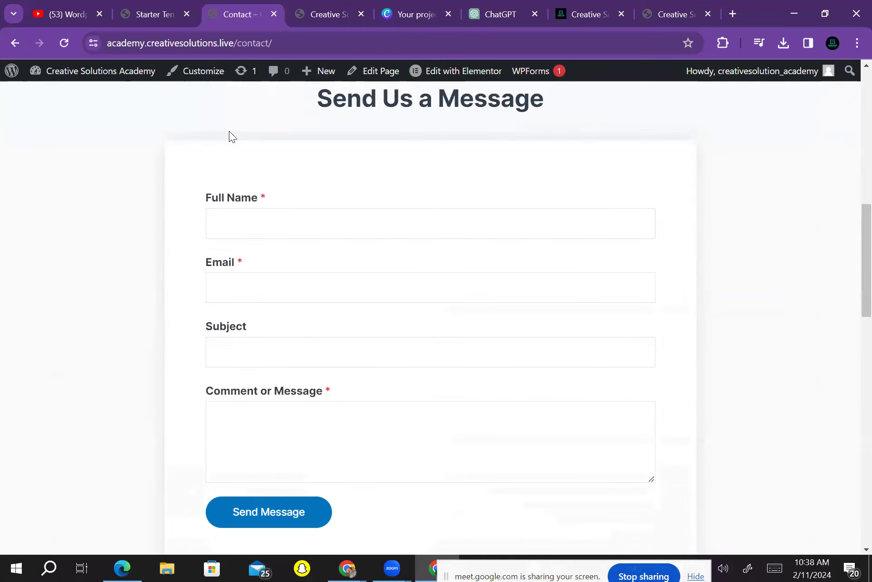
{"action": "scroll", "coordinate": [231, 137], "scroll_direction": "down", "scroll_amount": 10}
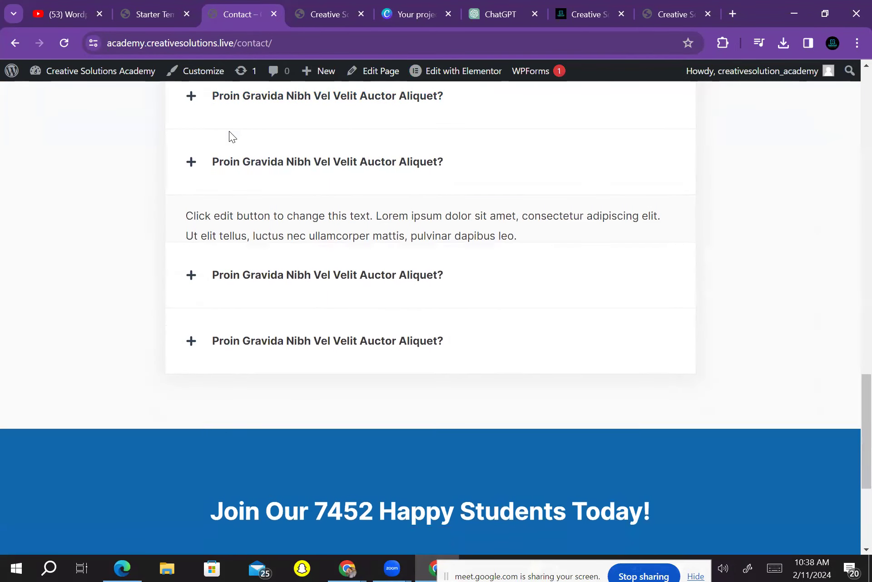
{"action": "scroll", "coordinate": [231, 136], "scroll_direction": "up", "scroll_amount": 2}
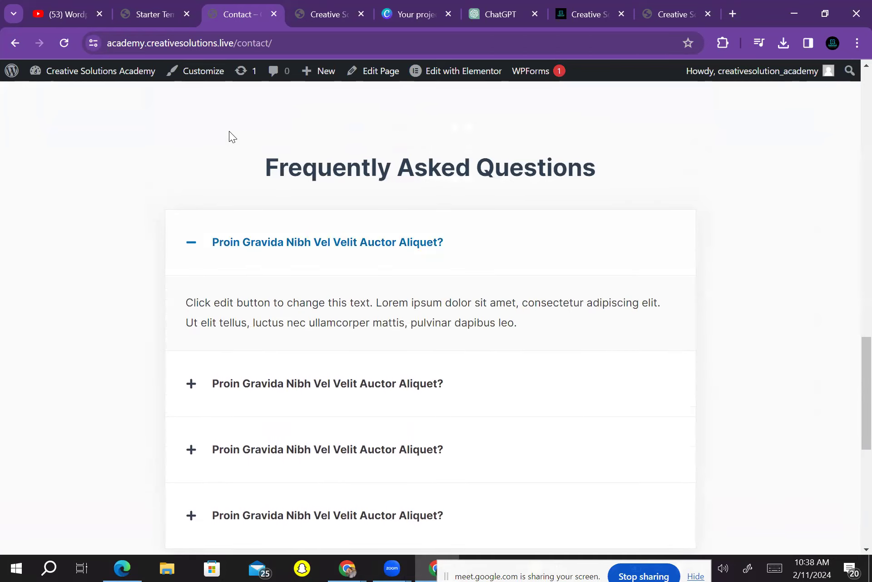
{"action": "scroll", "coordinate": [231, 136], "scroll_direction": "down", "scroll_amount": 1}
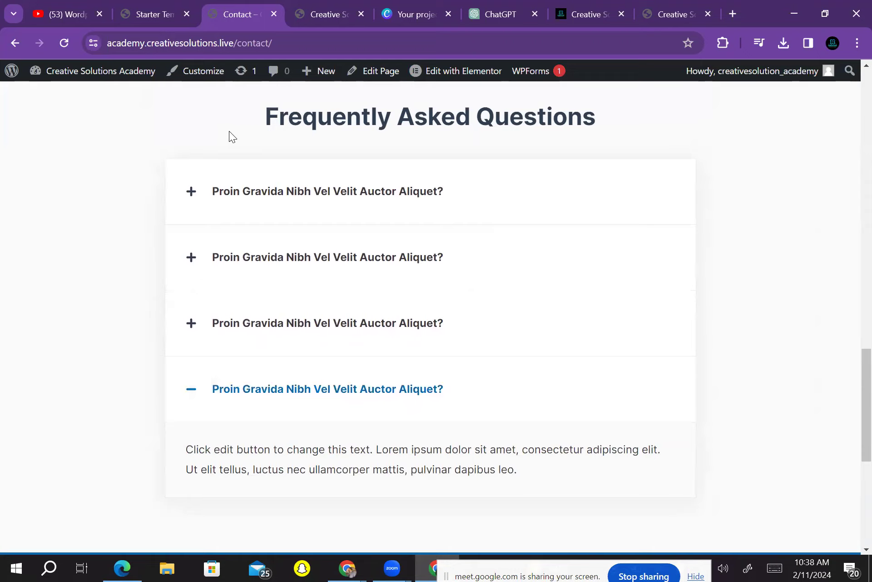
{"action": "scroll", "coordinate": [231, 137], "scroll_direction": "up", "scroll_amount": 15}
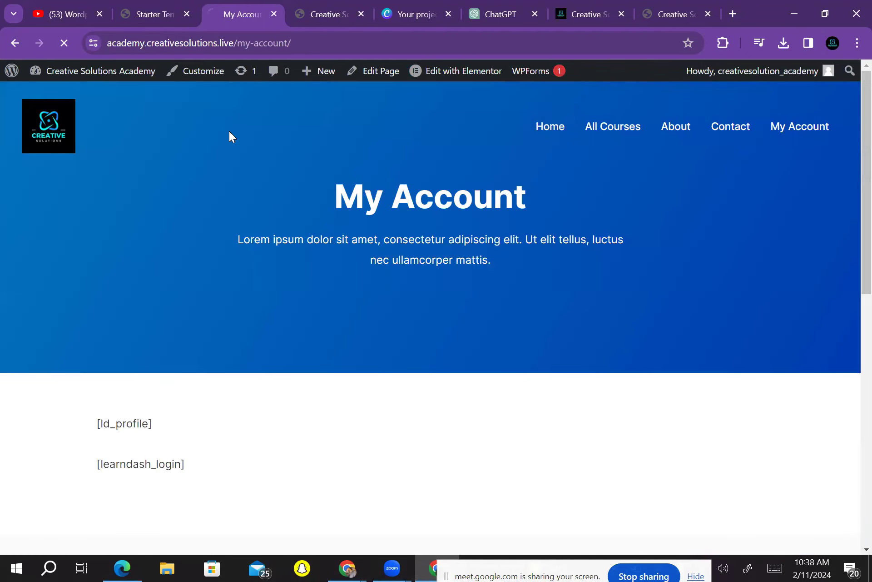
Scroll through the live homepage checking the founder photo and caption, then load the All Courses page
{"action": "scroll", "coordinate": [231, 136], "scroll_direction": "down", "scroll_amount": 20}
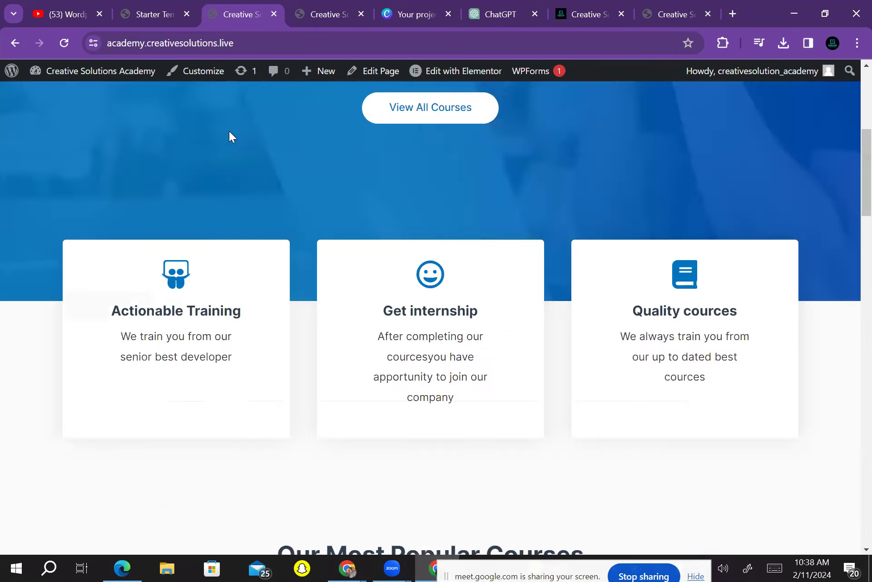
{"action": "scroll", "coordinate": [231, 136], "scroll_direction": "up", "scroll_amount": 6}
{"action": "scroll", "coordinate": [231, 137], "scroll_direction": "up", "scroll_amount": 15}
{"action": "scroll", "coordinate": [231, 136], "scroll_direction": "down", "scroll_amount": 15}
{"action": "scroll", "coordinate": [231, 136], "scroll_direction": "up", "scroll_amount": 5}
{"action": "scroll", "coordinate": [231, 136], "scroll_direction": "up", "scroll_amount": 6}
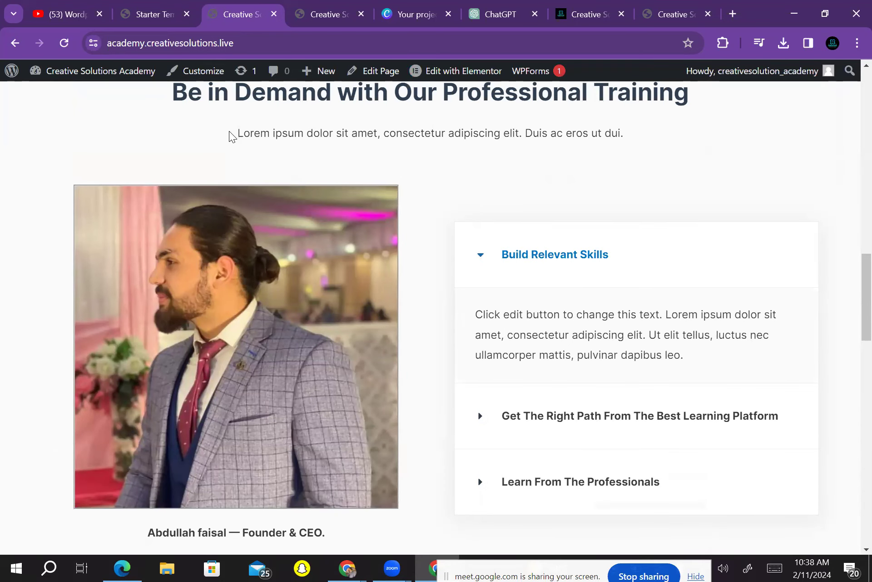
{"action": "scroll", "coordinate": [231, 136], "scroll_direction": "up", "scroll_amount": 8}
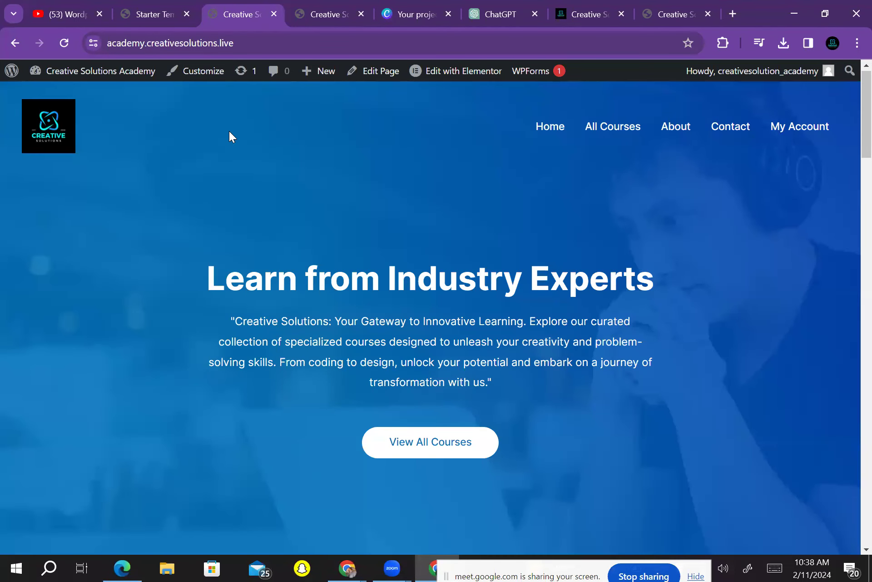
{"action": "scroll", "coordinate": [231, 136], "scroll_direction": "down", "scroll_amount": 8}
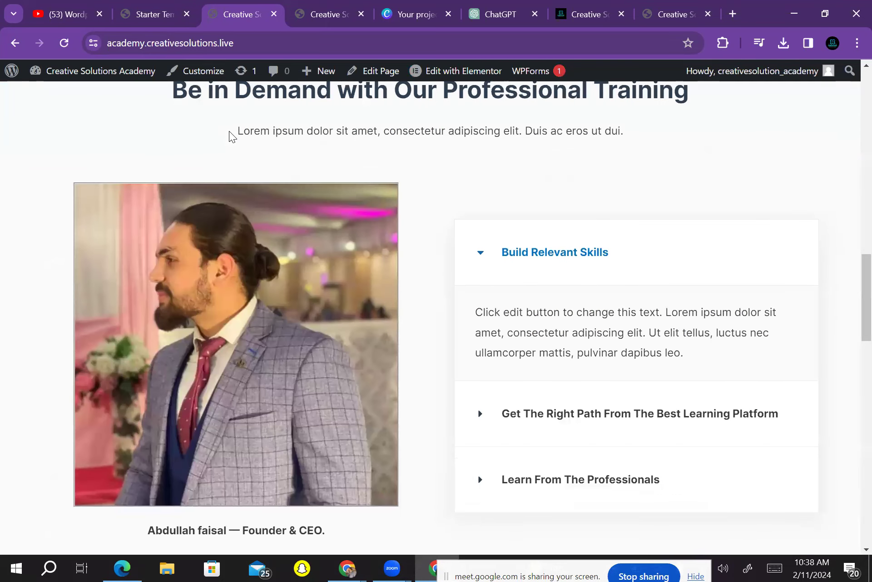
{"action": "scroll", "coordinate": [231, 136], "scroll_direction": "up", "scroll_amount": 5}
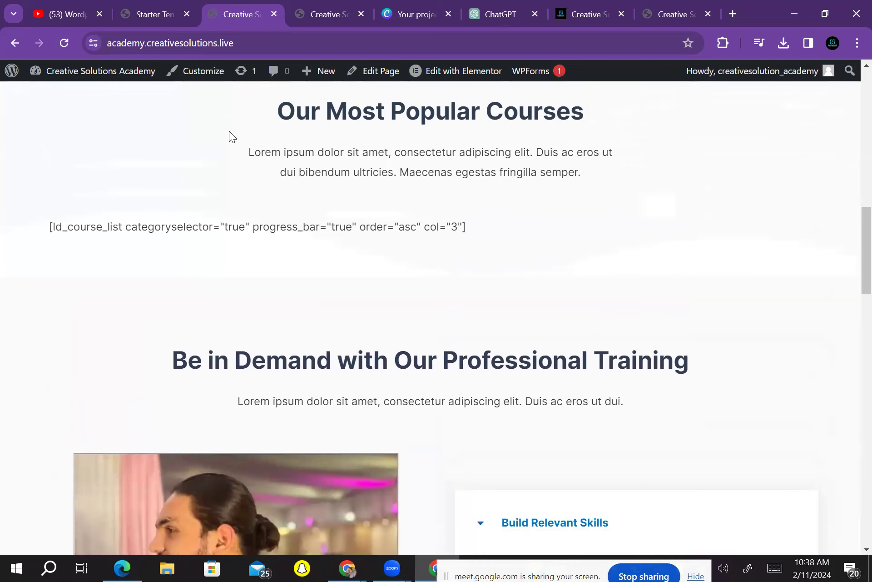
{"action": "scroll", "coordinate": [231, 137], "scroll_direction": "down", "scroll_amount": 15}
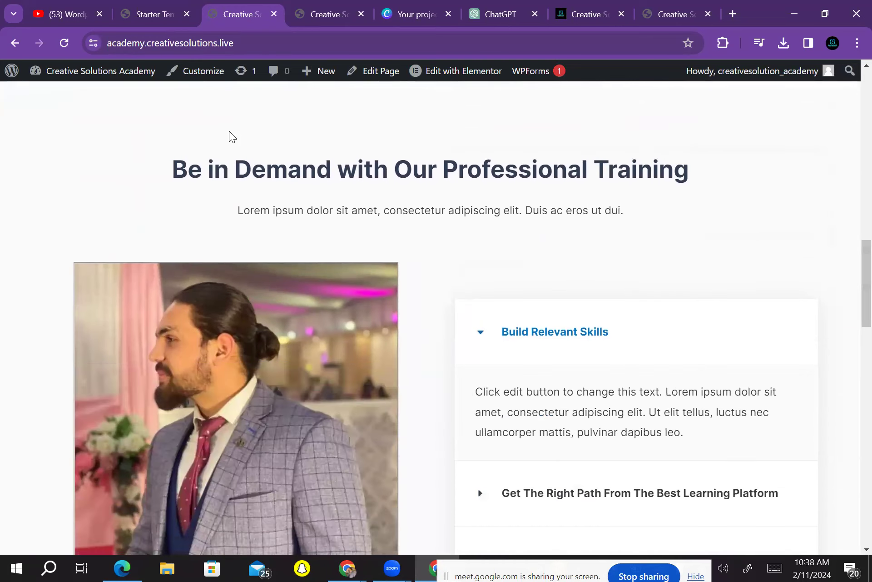
{"action": "scroll", "coordinate": [231, 136], "scroll_direction": "down", "scroll_amount": 5}
{"action": "scroll", "coordinate": [231, 136], "scroll_direction": "up", "scroll_amount": 10}
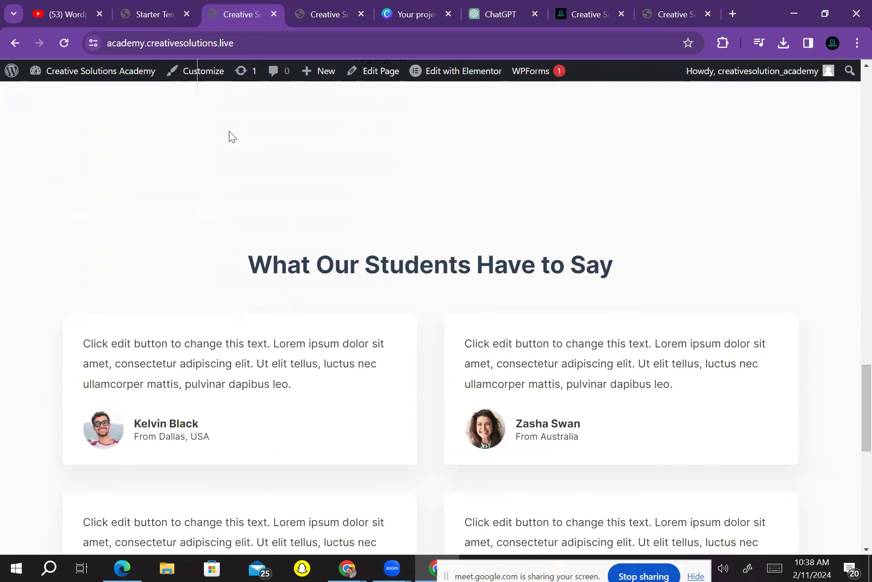
{"action": "scroll", "coordinate": [231, 136], "scroll_direction": "up", "scroll_amount": 10}
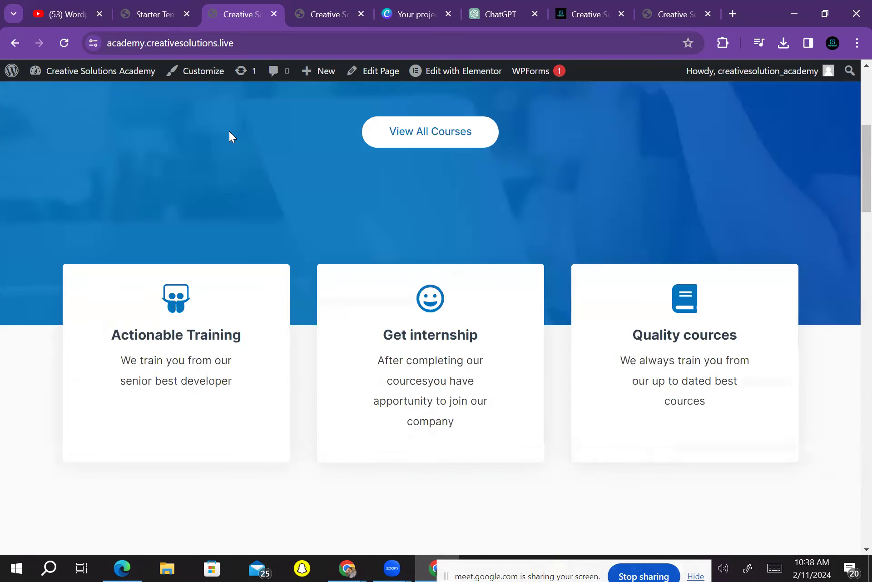
{"action": "scroll", "coordinate": [231, 137], "scroll_direction": "up", "scroll_amount": 7}
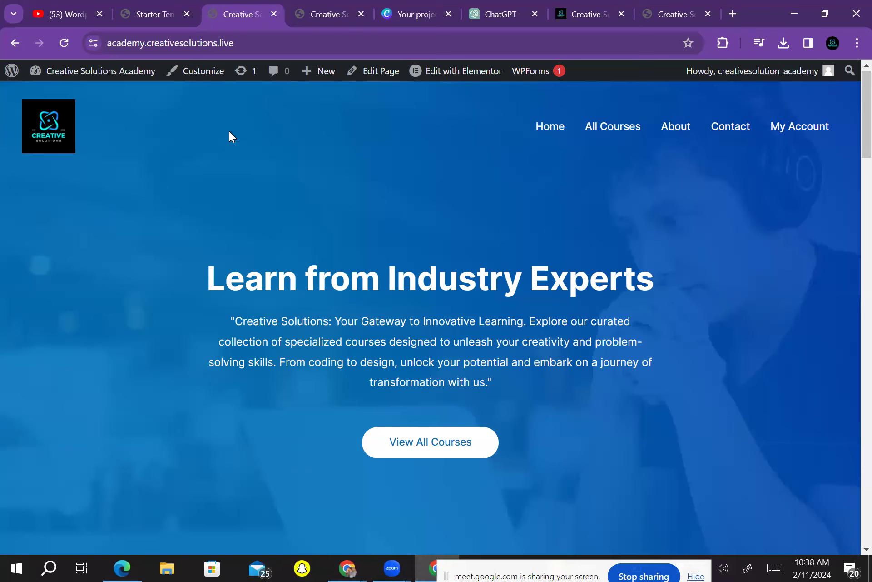
{"action": "scroll", "coordinate": [231, 136], "scroll_direction": "down", "scroll_amount": 20}
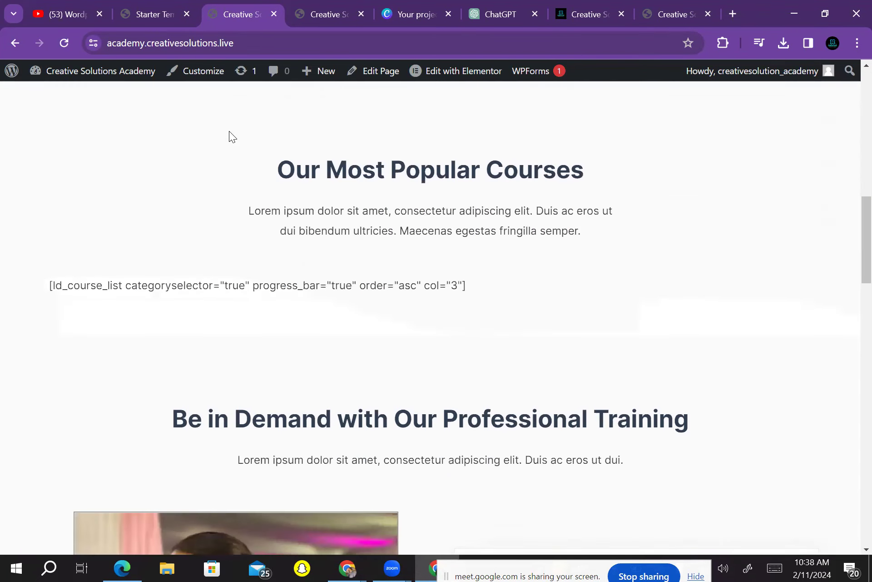
{"action": "scroll", "coordinate": [232, 136], "scroll_direction": "down", "scroll_amount": 10}
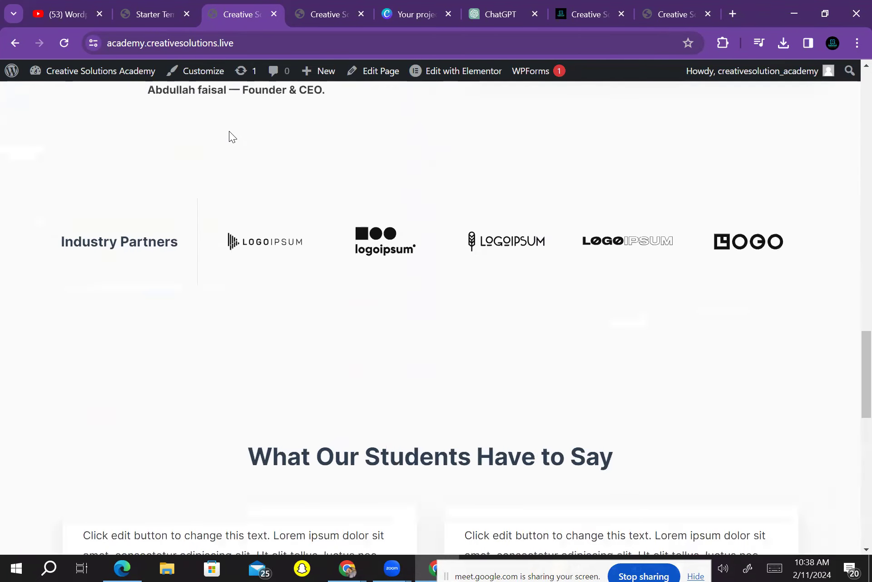
{"action": "scroll", "coordinate": [232, 137], "scroll_direction": "up", "scroll_amount": 15}
{"action": "scroll", "coordinate": [232, 136], "scroll_direction": "up", "scroll_amount": 13}
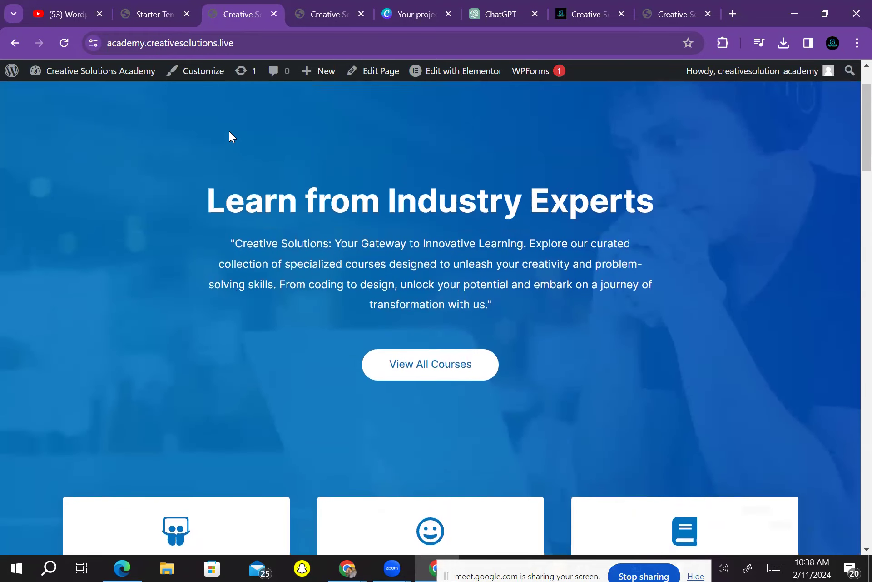
{"action": "scroll", "coordinate": [231, 136], "scroll_direction": "down", "scroll_amount": 12}
{"action": "scroll", "coordinate": [231, 136], "scroll_direction": "up", "scroll_amount": 13}
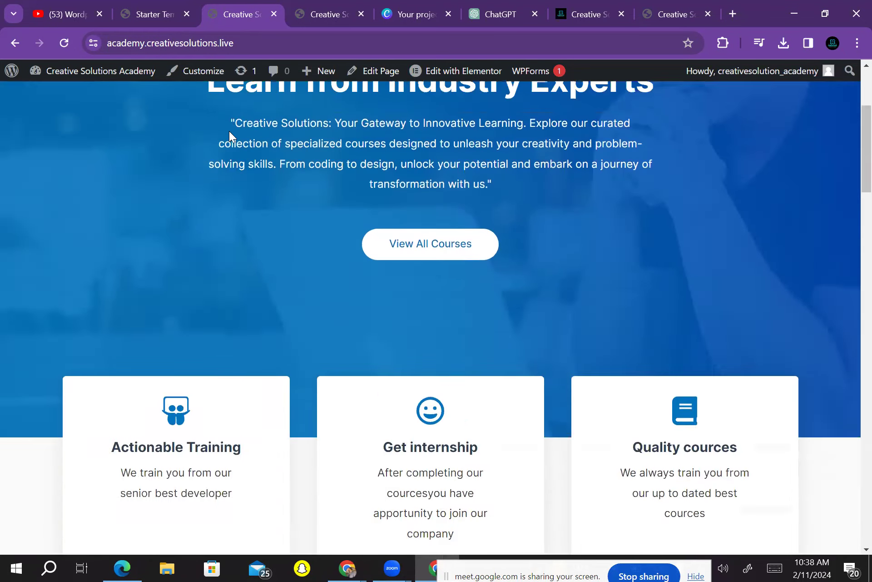
{"action": "scroll", "coordinate": [232, 137], "scroll_direction": "down", "scroll_amount": 6}
{"action": "scroll", "coordinate": [231, 136], "scroll_direction": "up", "scroll_amount": 5}
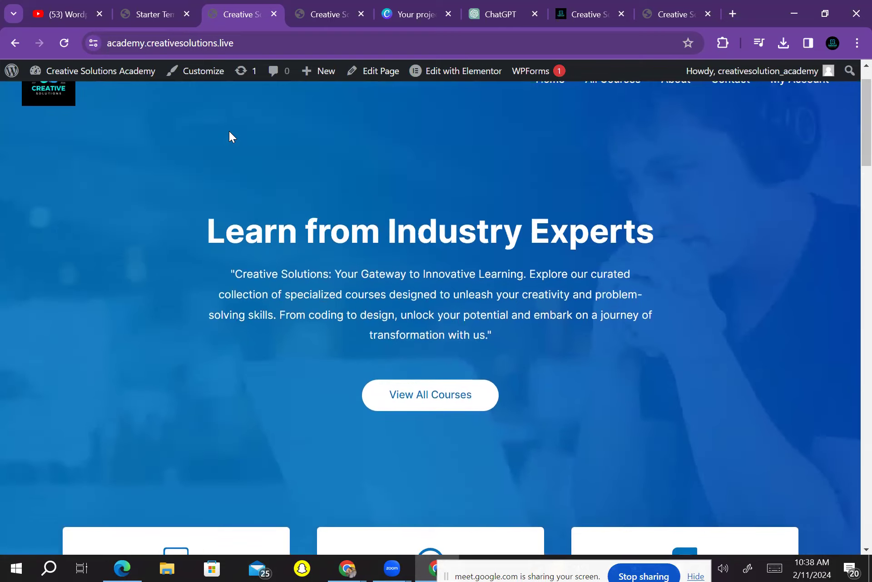
{"action": "scroll", "coordinate": [231, 136], "scroll_direction": "down", "scroll_amount": 4}
{"action": "scroll", "coordinate": [231, 136], "scroll_direction": "down", "scroll_amount": 10}
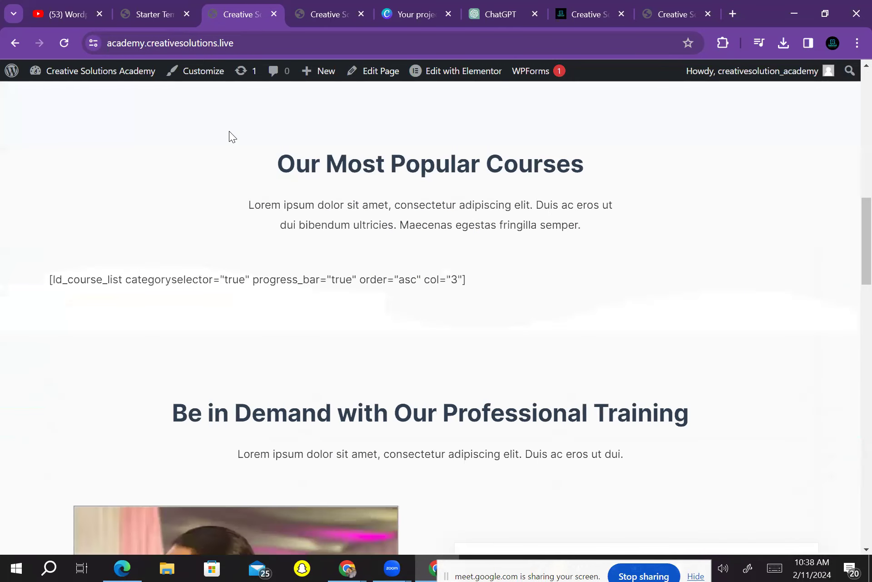
{"action": "scroll", "coordinate": [231, 137], "scroll_direction": "down", "scroll_amount": 10}
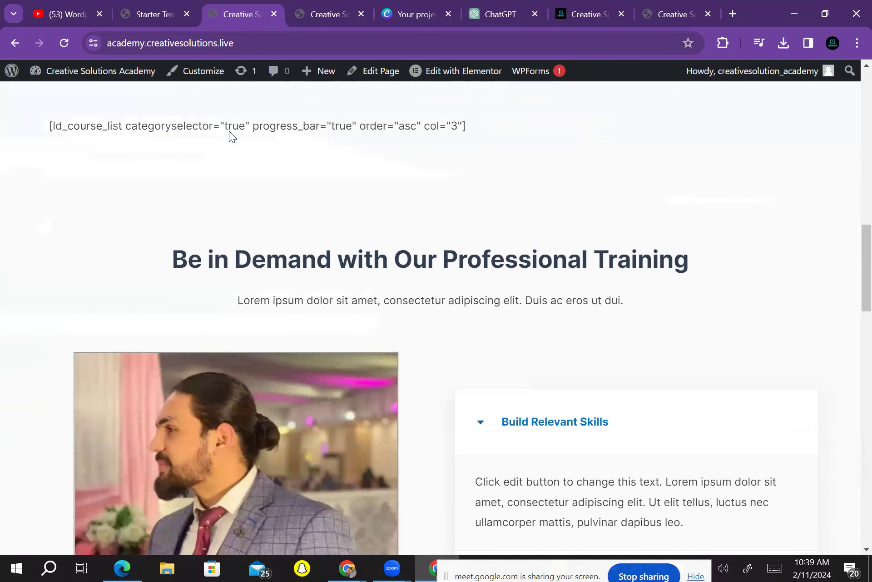
{"action": "scroll", "coordinate": [231, 136], "scroll_direction": "up", "scroll_amount": 1}
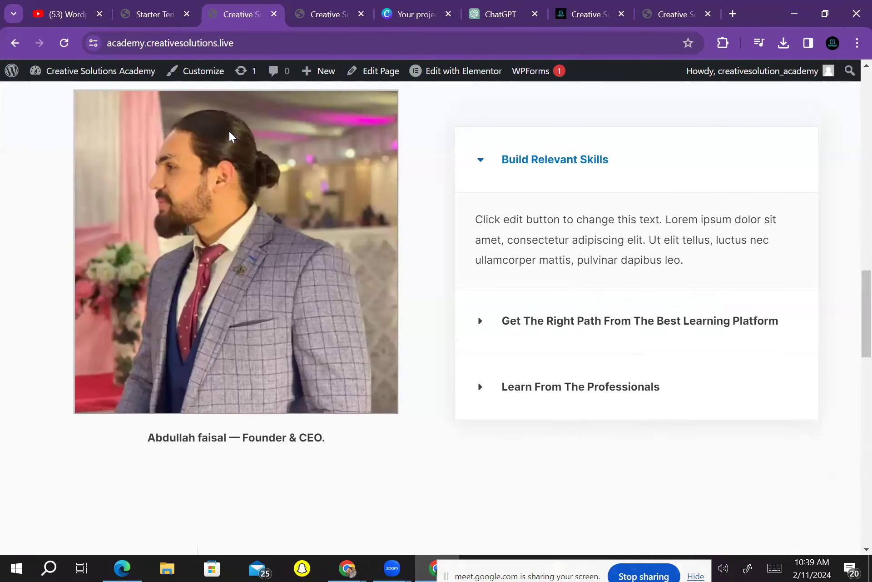
{"action": "scroll", "coordinate": [231, 136], "scroll_direction": "down", "scroll_amount": 2}
{"action": "scroll", "coordinate": [231, 136], "scroll_direction": "down", "scroll_amount": 10}
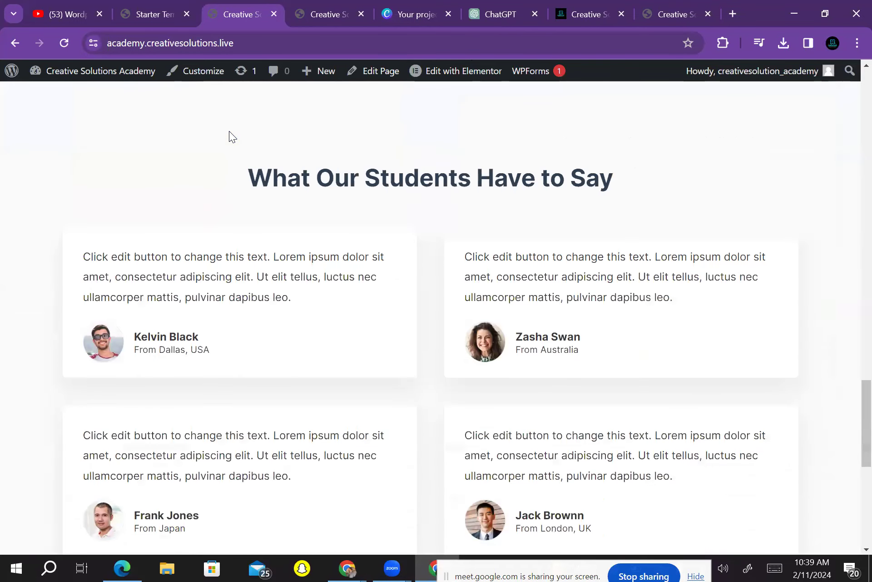
{"action": "scroll", "coordinate": [231, 137], "scroll_direction": "down", "scroll_amount": 2}
{"action": "scroll", "coordinate": [232, 137], "scroll_direction": "up", "scroll_amount": 2}
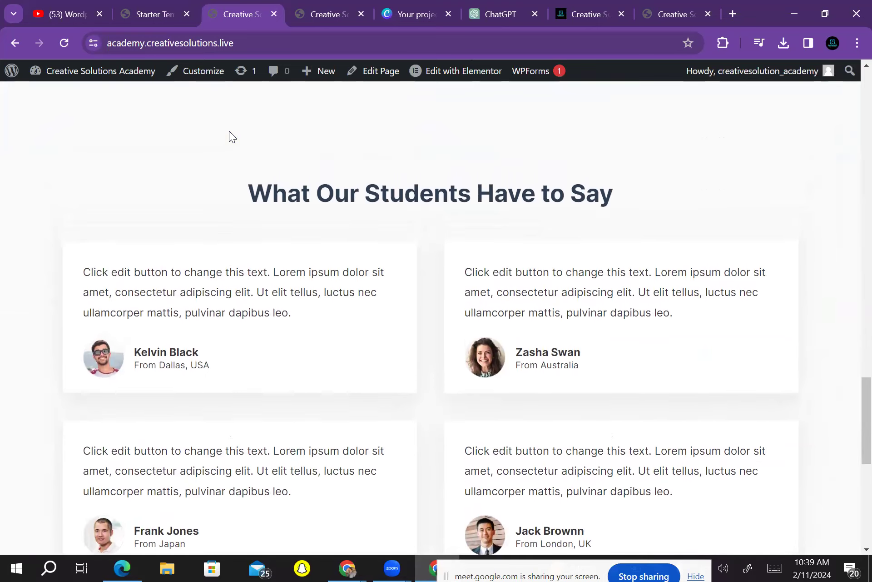
{"action": "scroll", "coordinate": [232, 136], "scroll_direction": "down", "scroll_amount": 2}
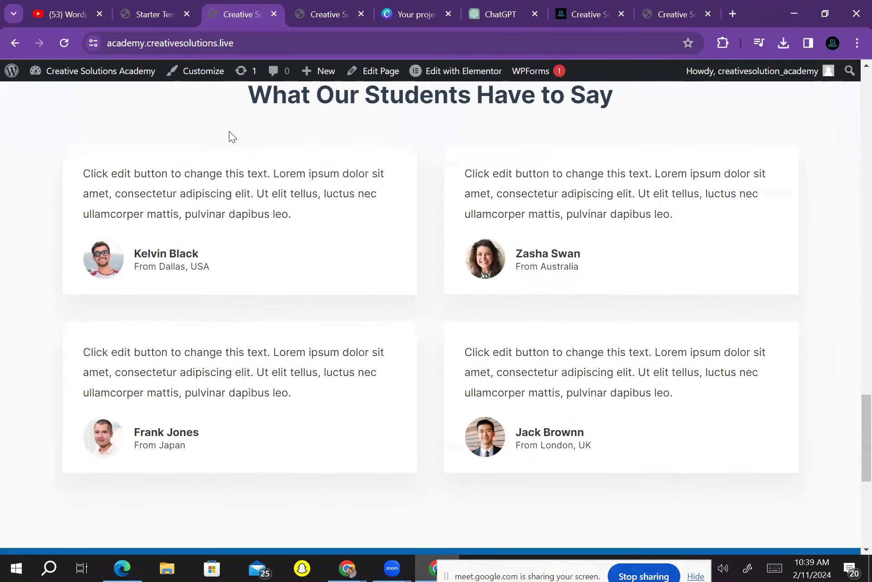
{"action": "scroll", "coordinate": [231, 136], "scroll_direction": "down", "scroll_amount": 1}
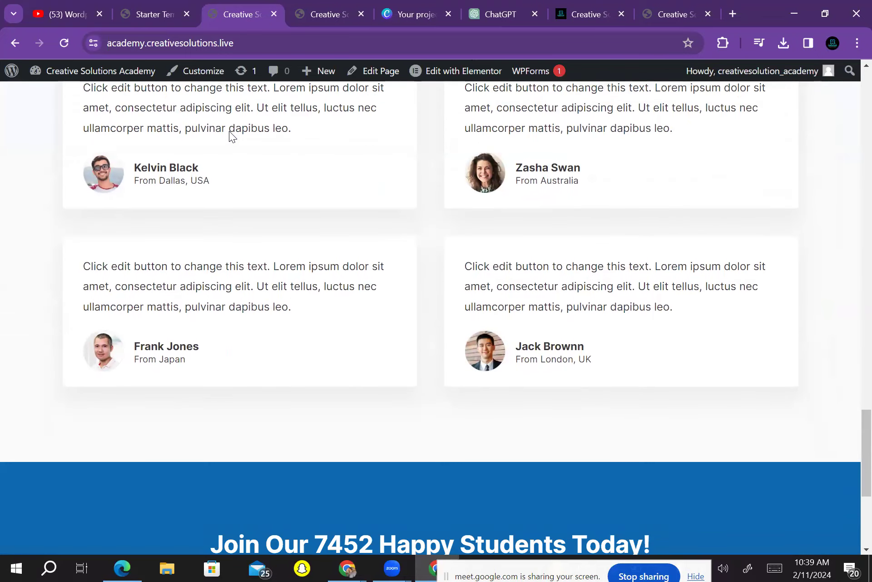
{"action": "scroll", "coordinate": [230, 135], "scroll_direction": "up", "scroll_amount": 3}
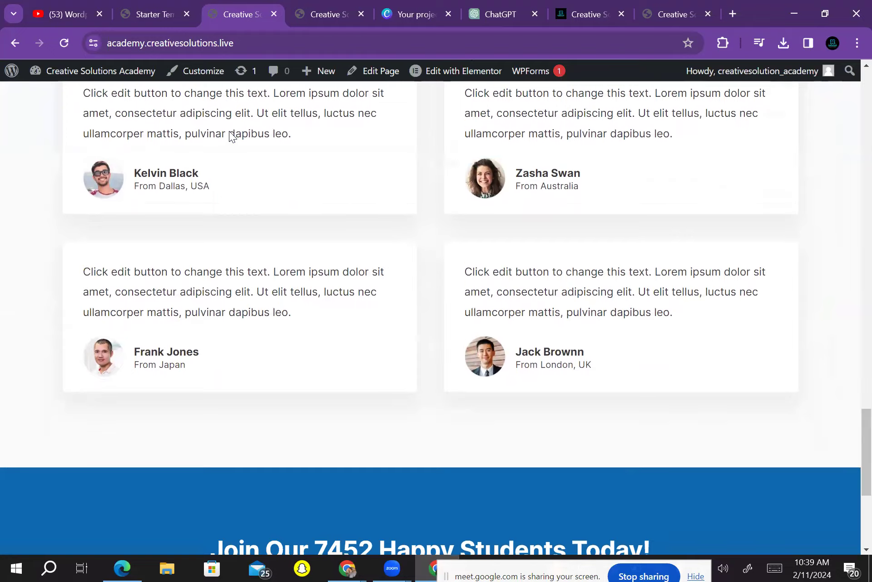
{"action": "scroll", "coordinate": [229, 135], "scroll_direction": "down", "scroll_amount": 4}
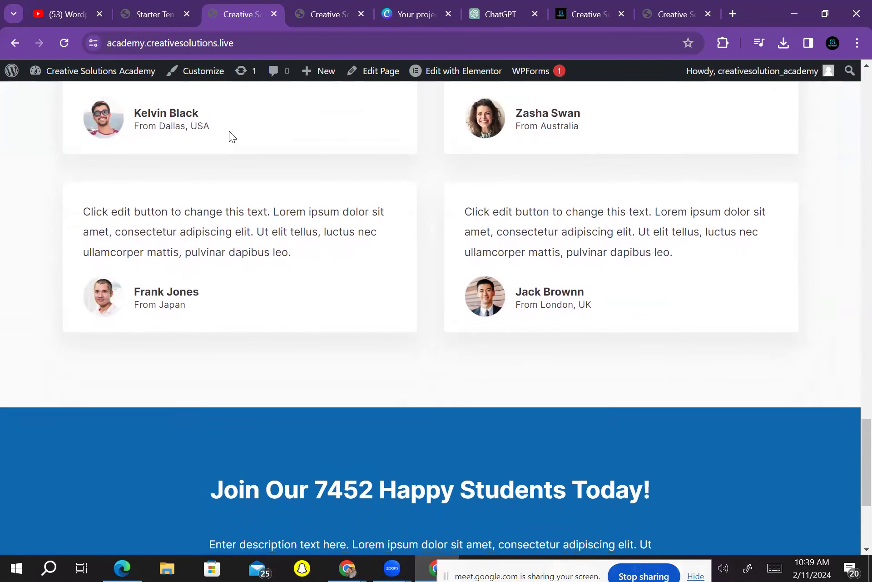
{"action": "scroll", "coordinate": [232, 136], "scroll_direction": "down", "scroll_amount": 4}
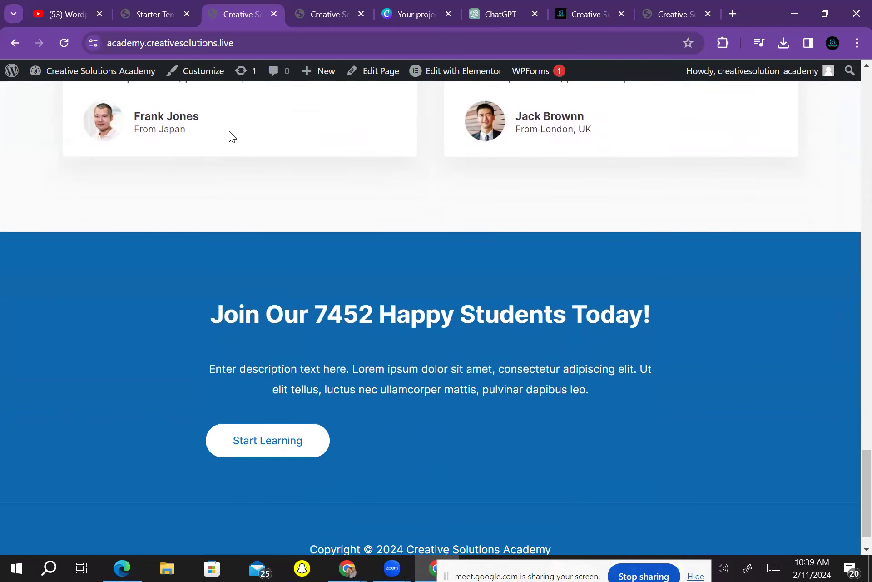
{"action": "scroll", "coordinate": [231, 135], "scroll_direction": "up", "scroll_amount": 20}
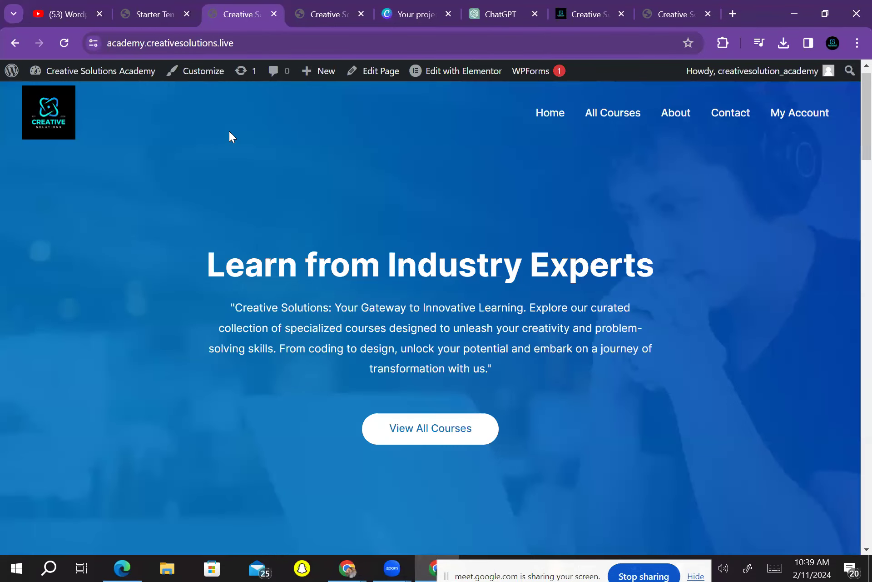
{"action": "key", "text": "F5"}
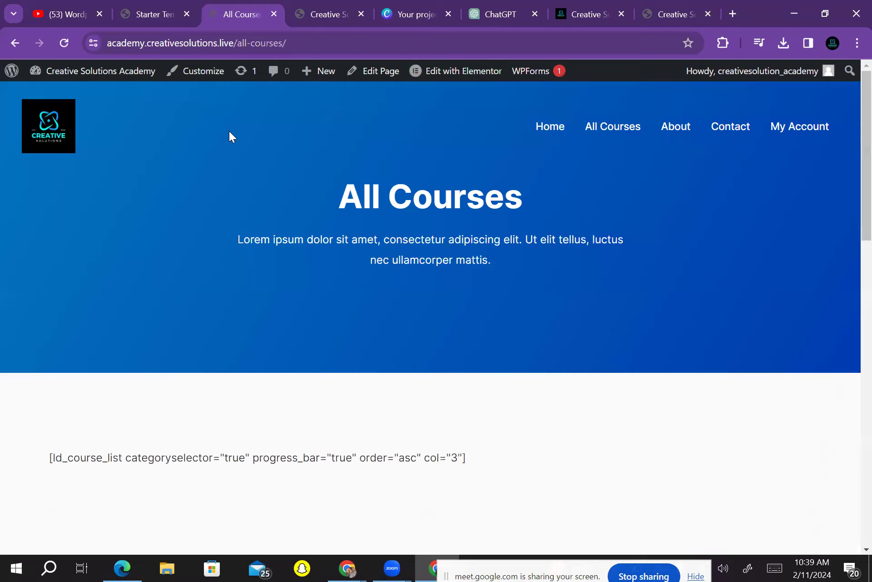
Scroll through the live About and Contact pages, ending at the top of Contact
{"action": "scroll", "coordinate": [230, 137], "scroll_direction": "down", "scroll_amount": 13}
{"action": "scroll", "coordinate": [230, 136], "scroll_direction": "down", "scroll_amount": 3}
{"action": "scroll", "coordinate": [230, 136], "scroll_direction": "up", "scroll_amount": 7}
{"action": "scroll", "coordinate": [232, 136], "scroll_direction": "up", "scroll_amount": 8}
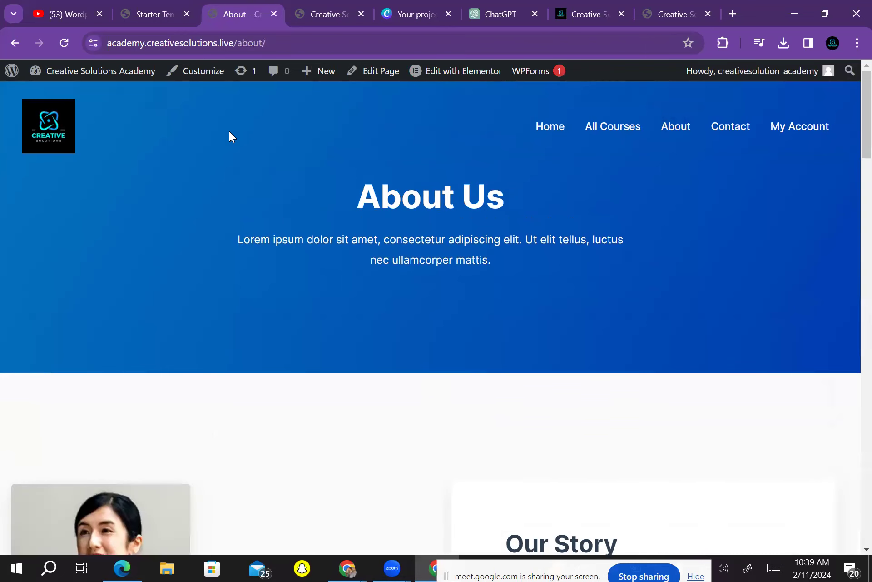
{"action": "scroll", "coordinate": [230, 136], "scroll_direction": "down", "scroll_amount": 5}
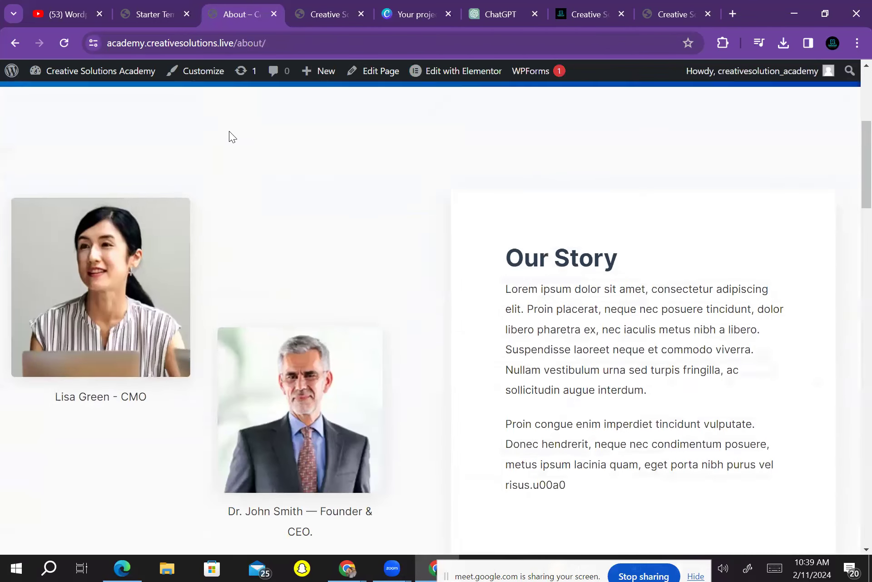
{"action": "scroll", "coordinate": [230, 137], "scroll_direction": "down", "scroll_amount": 4}
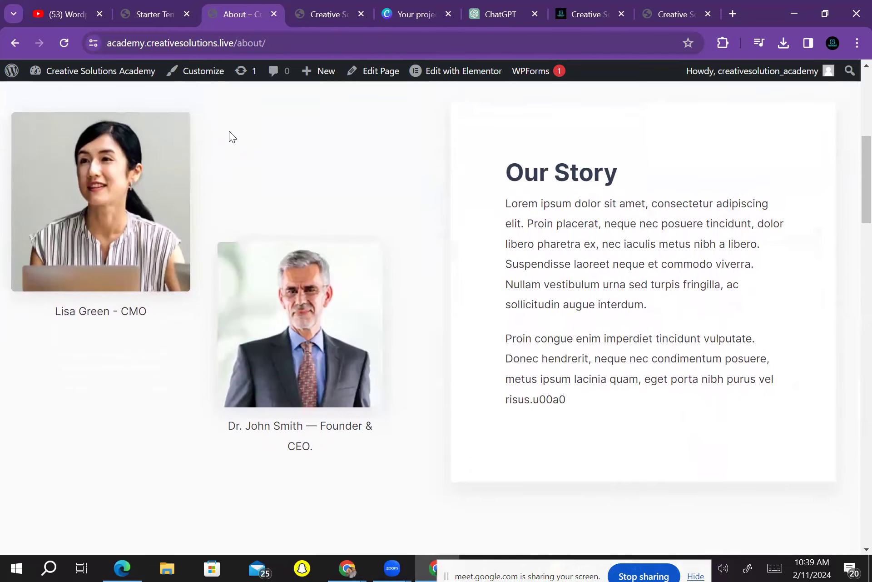
{"action": "scroll", "coordinate": [231, 136], "scroll_direction": "down", "scroll_amount": 15}
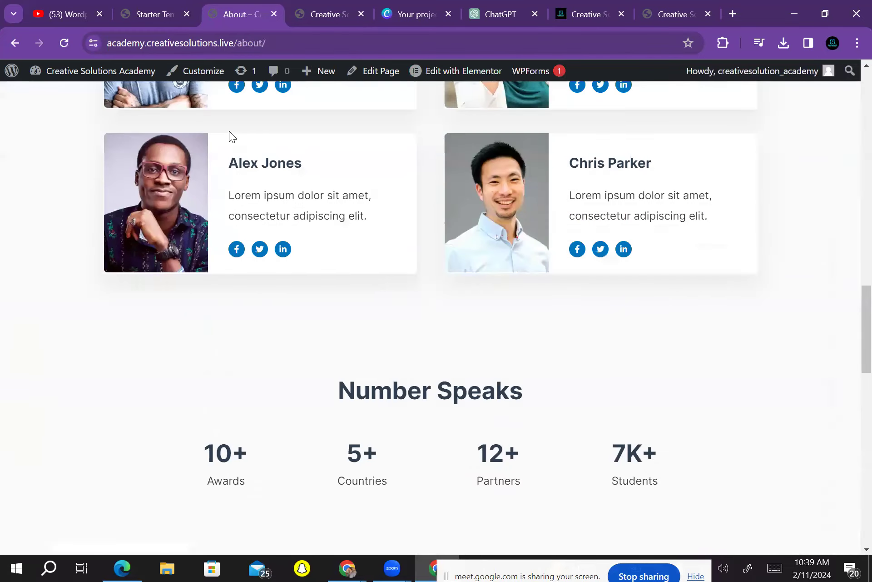
{"action": "scroll", "coordinate": [231, 137], "scroll_direction": "up", "scroll_amount": 7}
{"action": "scroll", "coordinate": [231, 137], "scroll_direction": "down", "scroll_amount": 1}
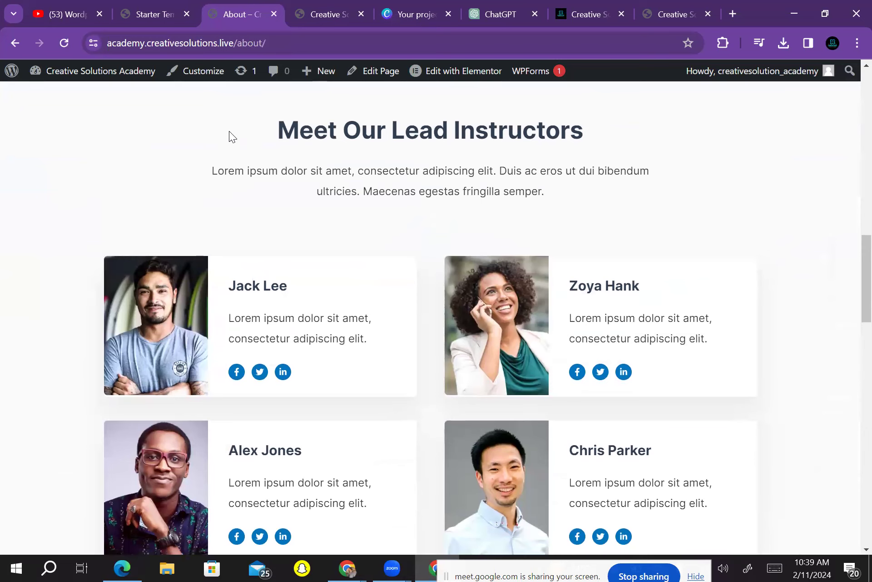
{"action": "scroll", "coordinate": [231, 137], "scroll_direction": "down", "scroll_amount": 10}
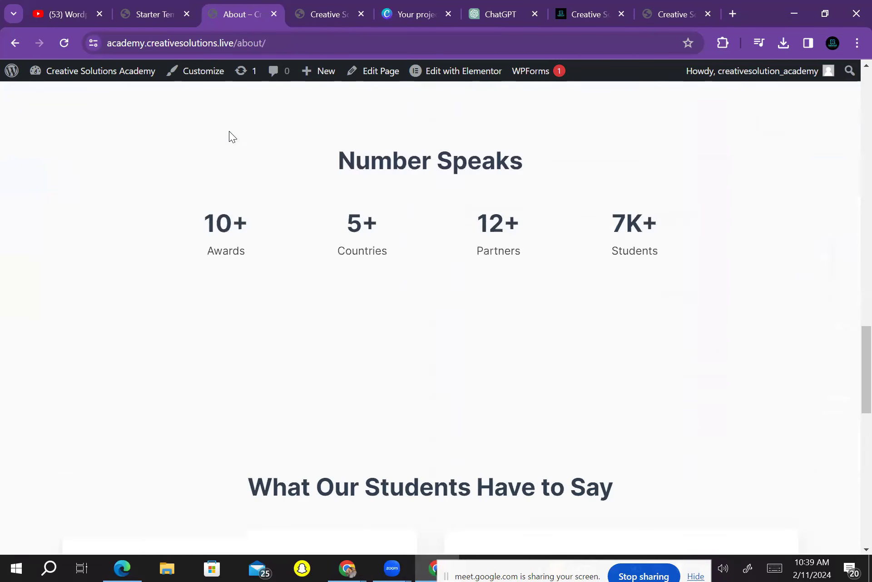
{"action": "scroll", "coordinate": [231, 136], "scroll_direction": "up", "scroll_amount": 4}
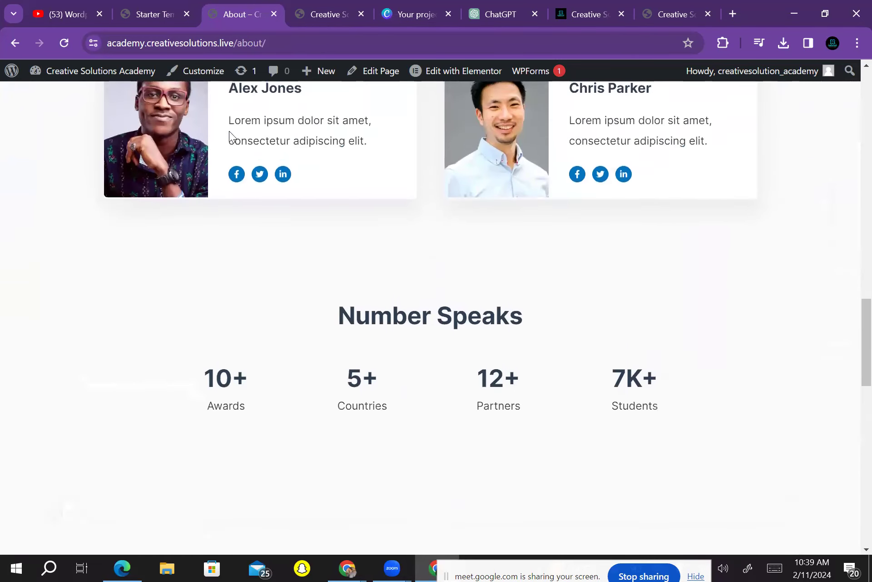
{"action": "scroll", "coordinate": [231, 136], "scroll_direction": "down", "scroll_amount": 10}
{"action": "scroll", "coordinate": [231, 136], "scroll_direction": "up", "scroll_amount": 20}
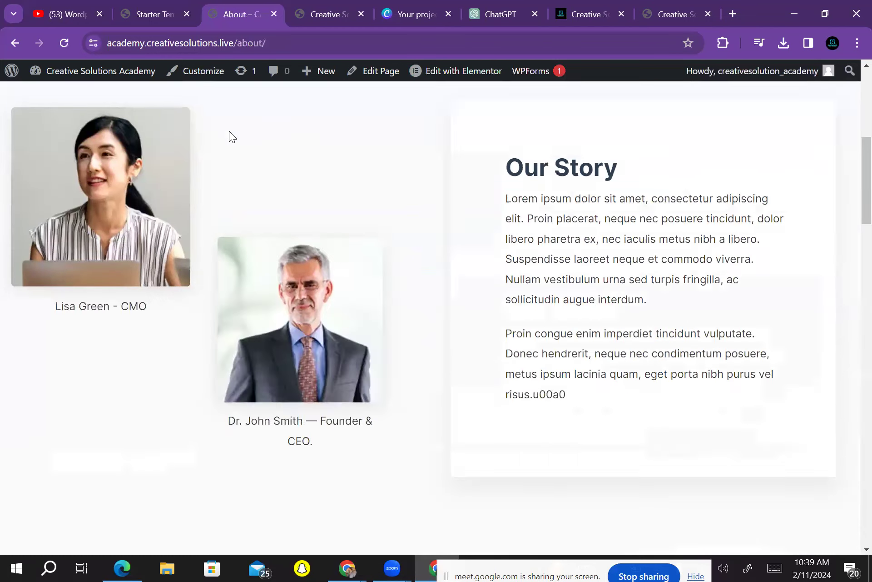
{"action": "scroll", "coordinate": [230, 136], "scroll_direction": "up", "scroll_amount": 8}
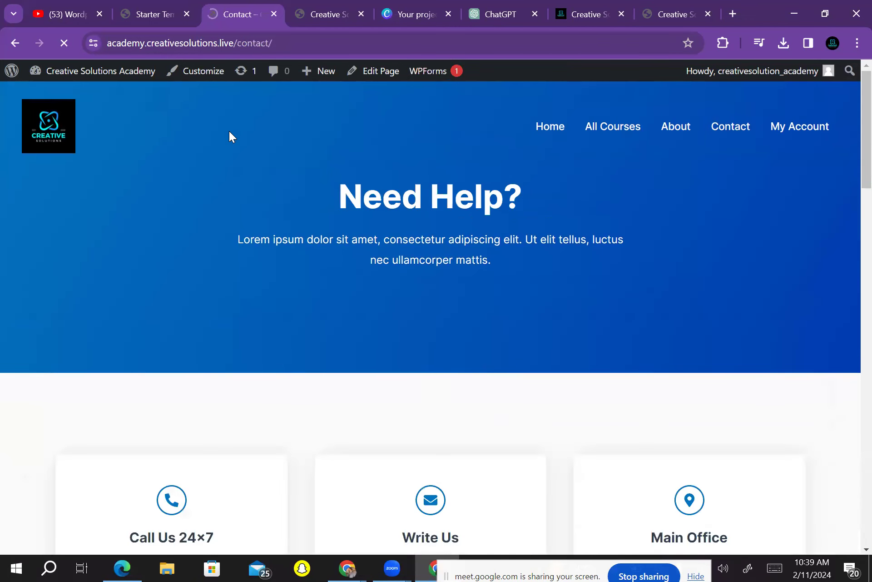
{"action": "scroll", "coordinate": [231, 137], "scroll_direction": "down", "scroll_amount": 20}
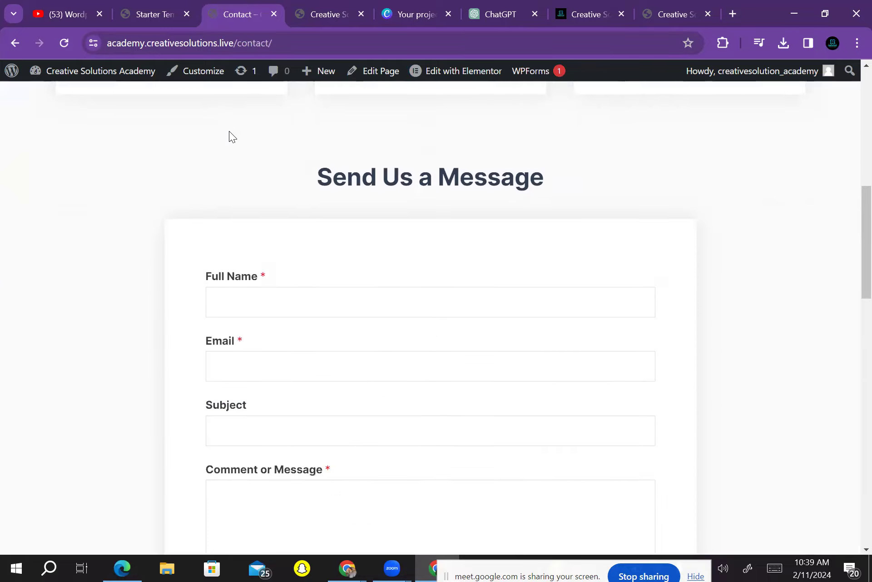
{"action": "scroll", "coordinate": [231, 136], "scroll_direction": "down", "scroll_amount": 15}
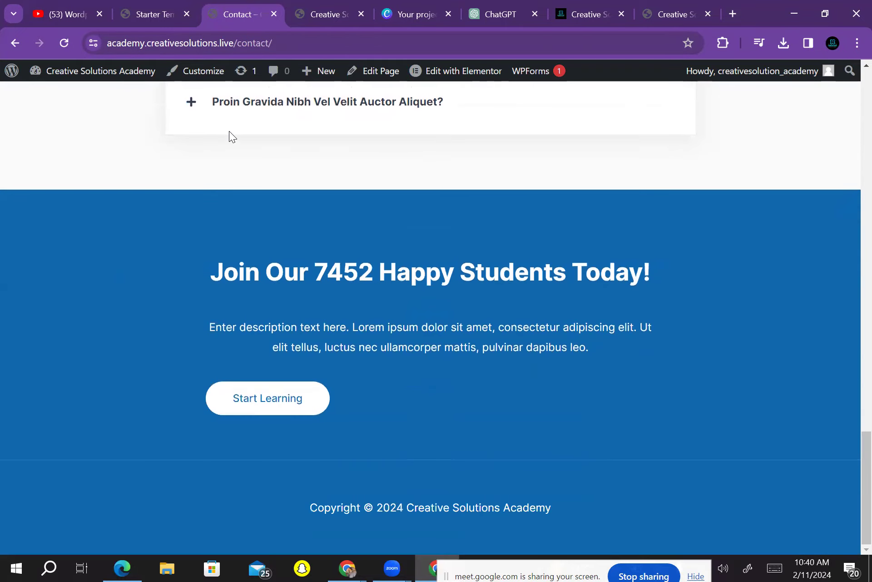
{"action": "scroll", "coordinate": [231, 136], "scroll_direction": "up", "scroll_amount": 8}
{"action": "scroll", "coordinate": [231, 136], "scroll_direction": "up", "scroll_amount": 20}
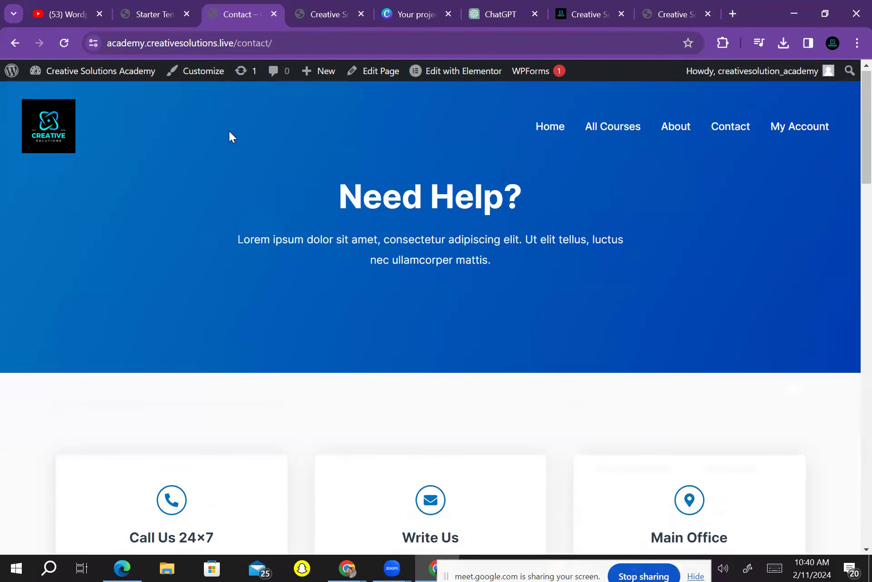